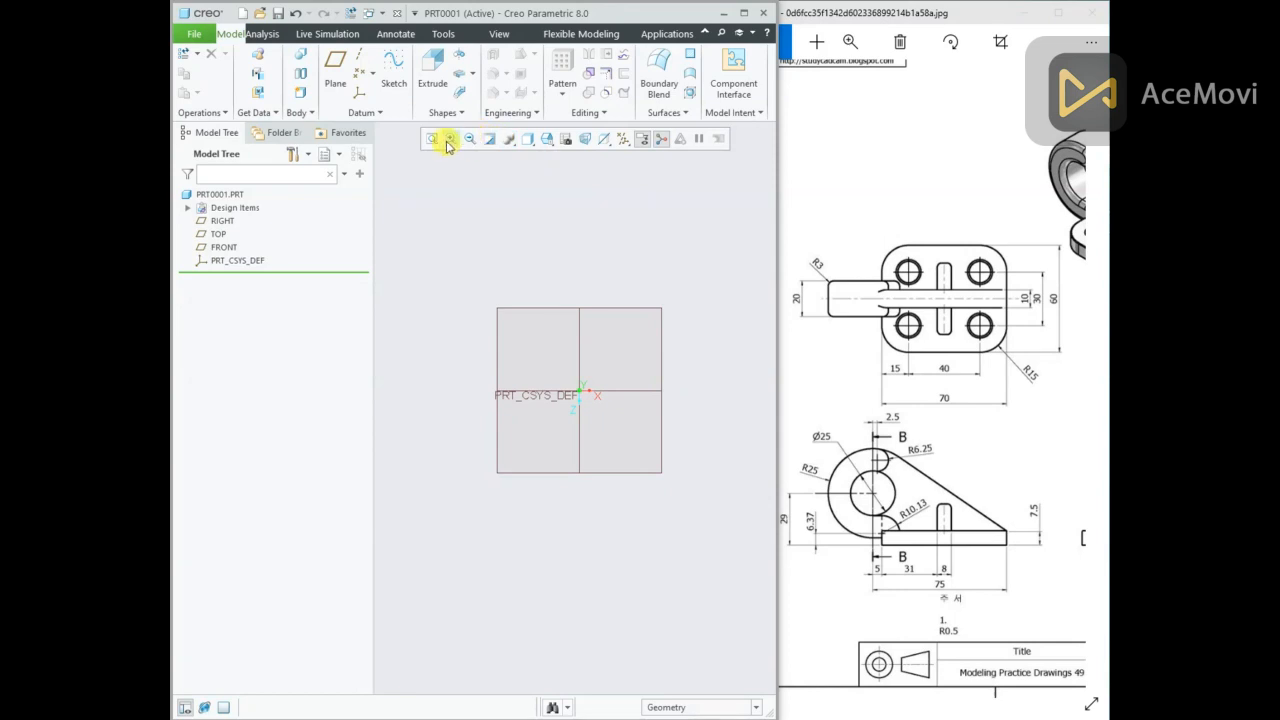
Start an extrusion sketch on the TOP plane and draw a center rectangle at the origin, about 478 wide by 442 high.
click(216, 234)
click(244, 165)
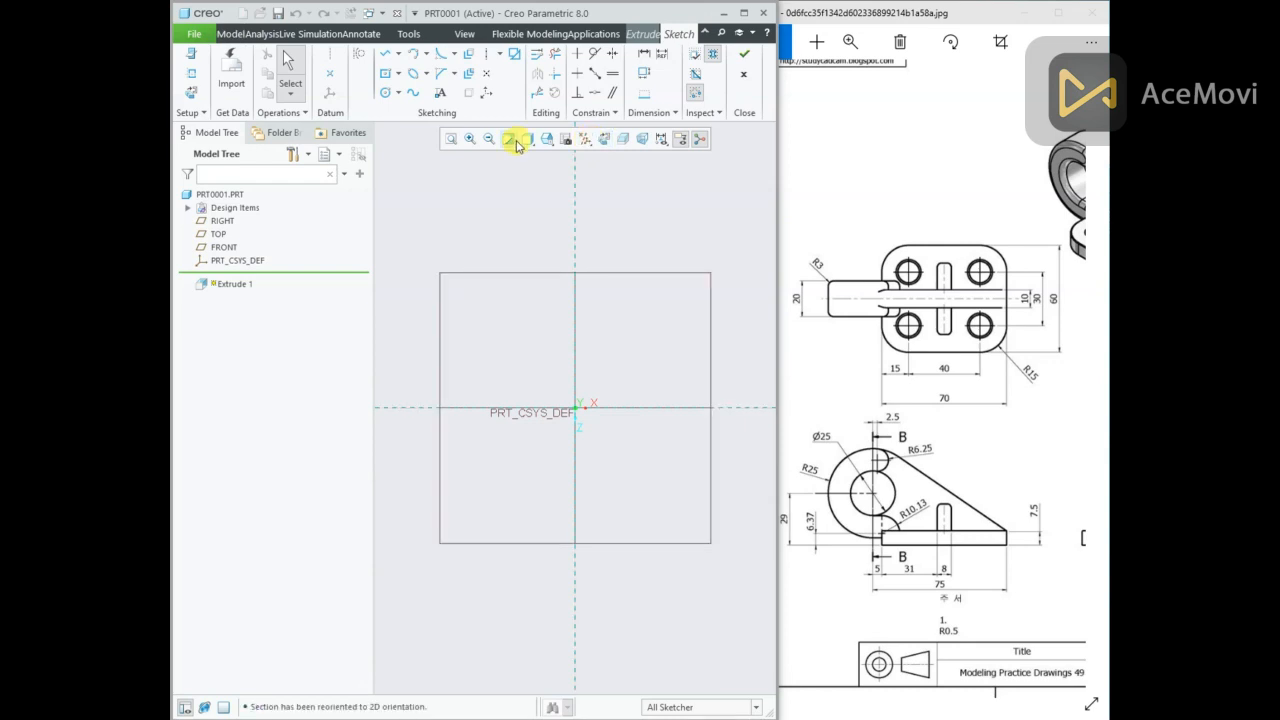
click(399, 75)
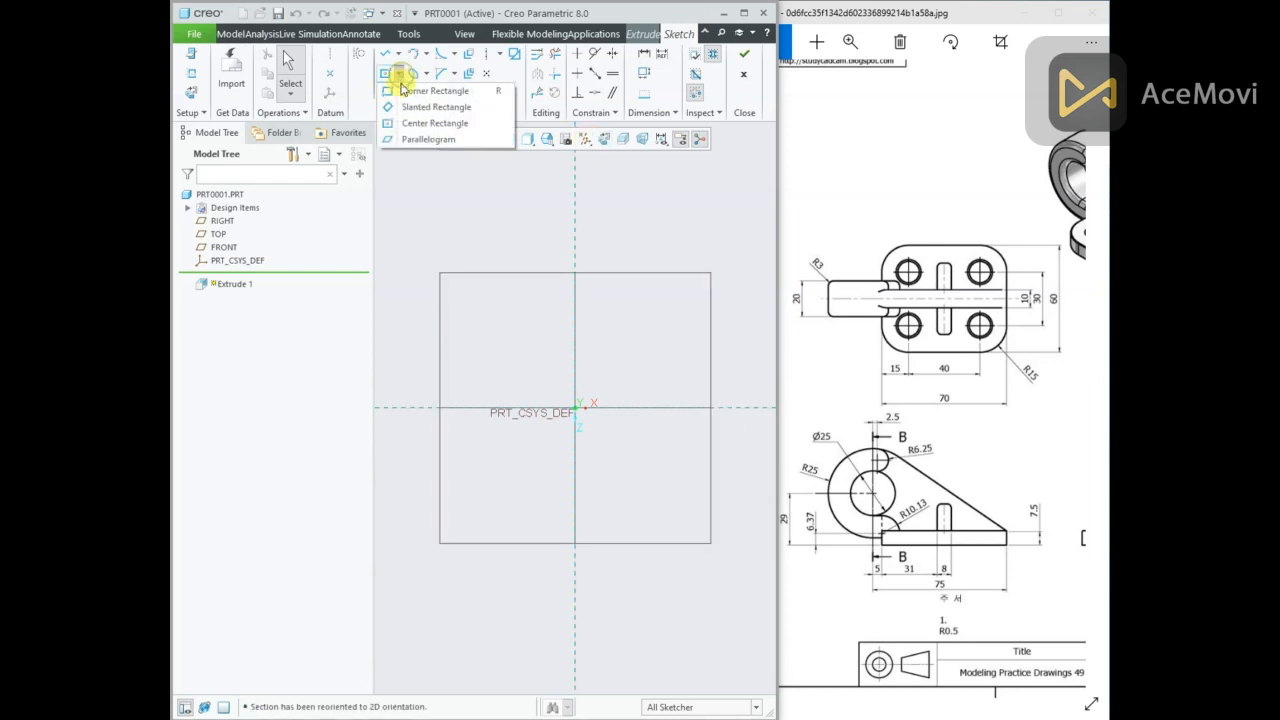
click(400, 118)
click(575, 407)
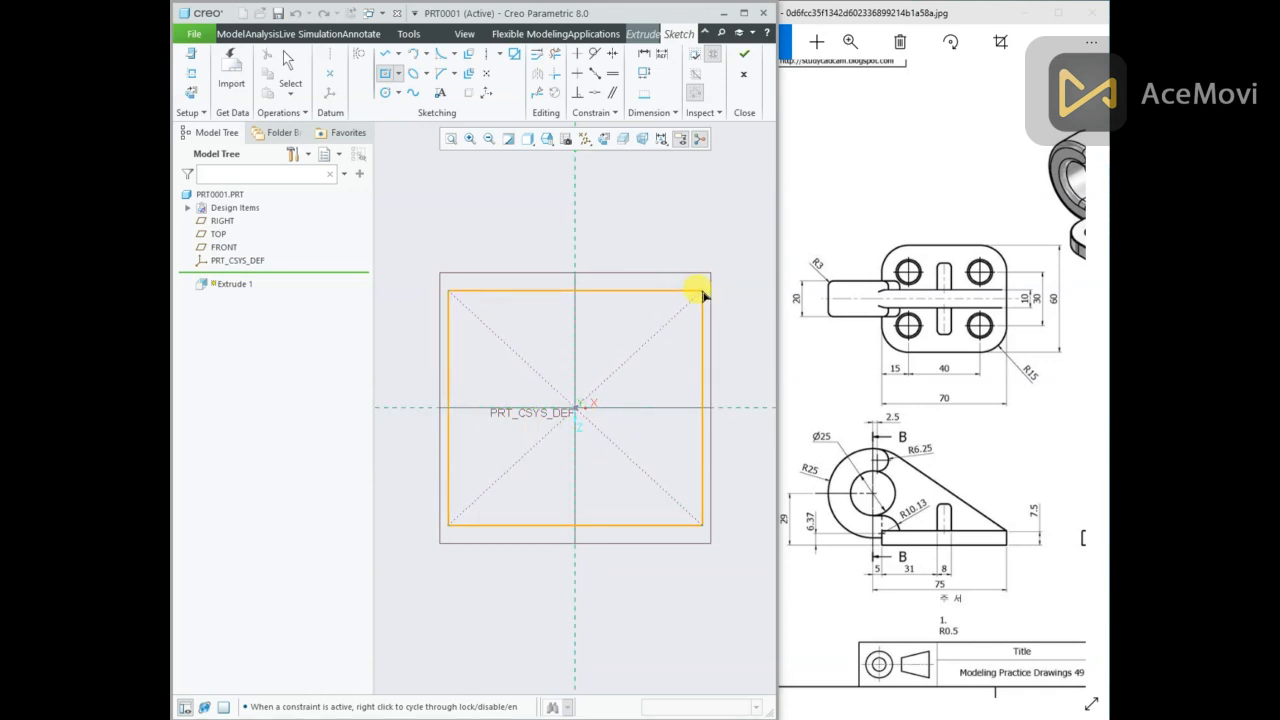
click(692, 258)
middle_click(663, 277)
Set the rectangle's width to 70 and its height to 60.
double_click(556, 274)
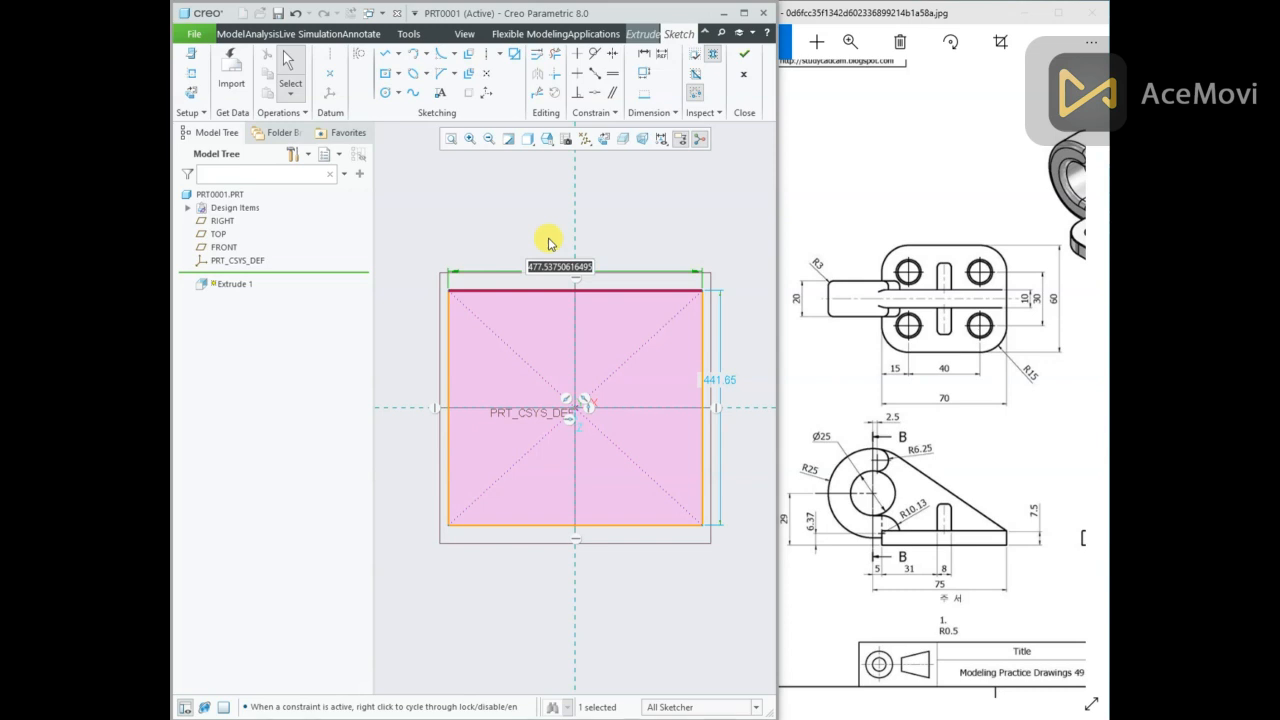
text(70)
key(Return)
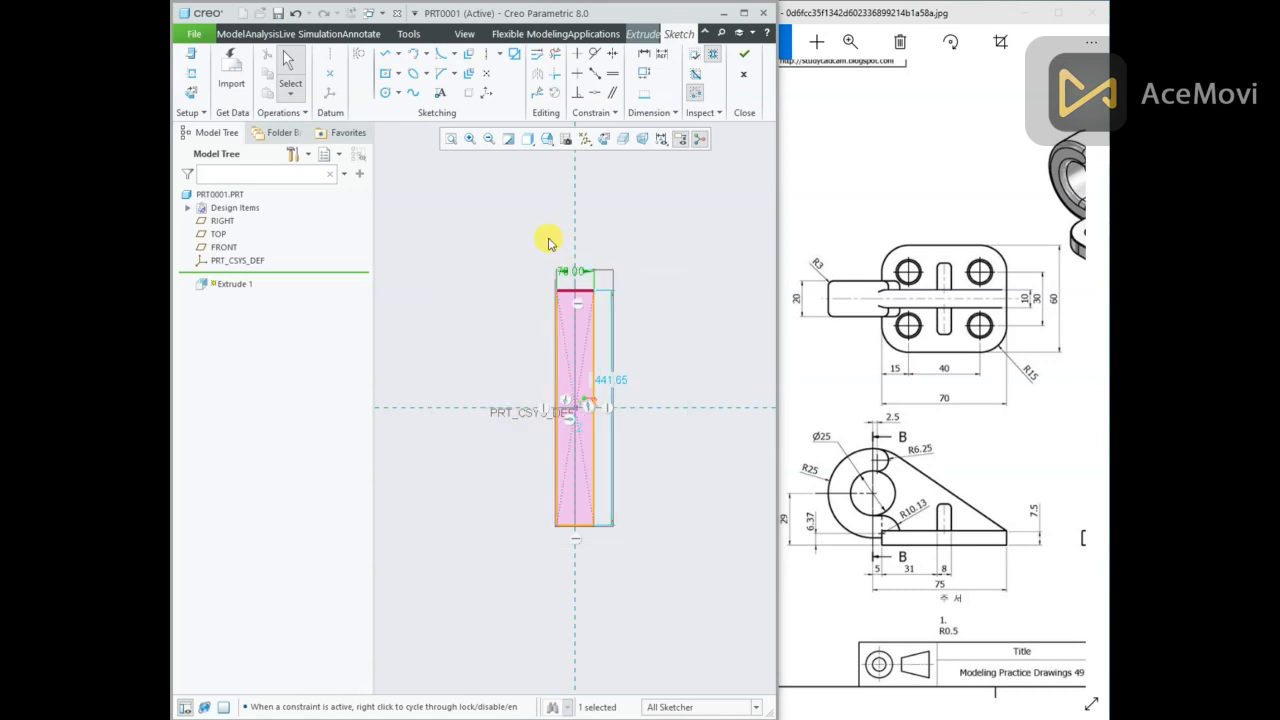
double_click(623, 379)
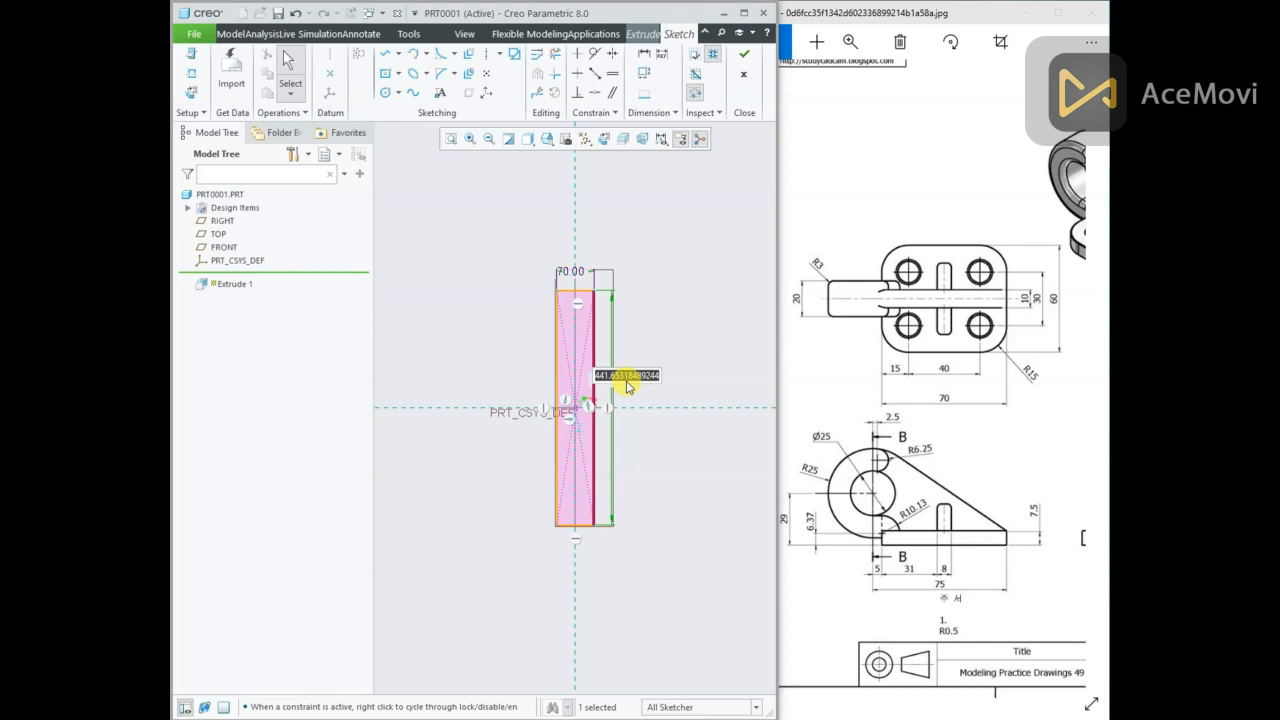
text(60)
key(Return)
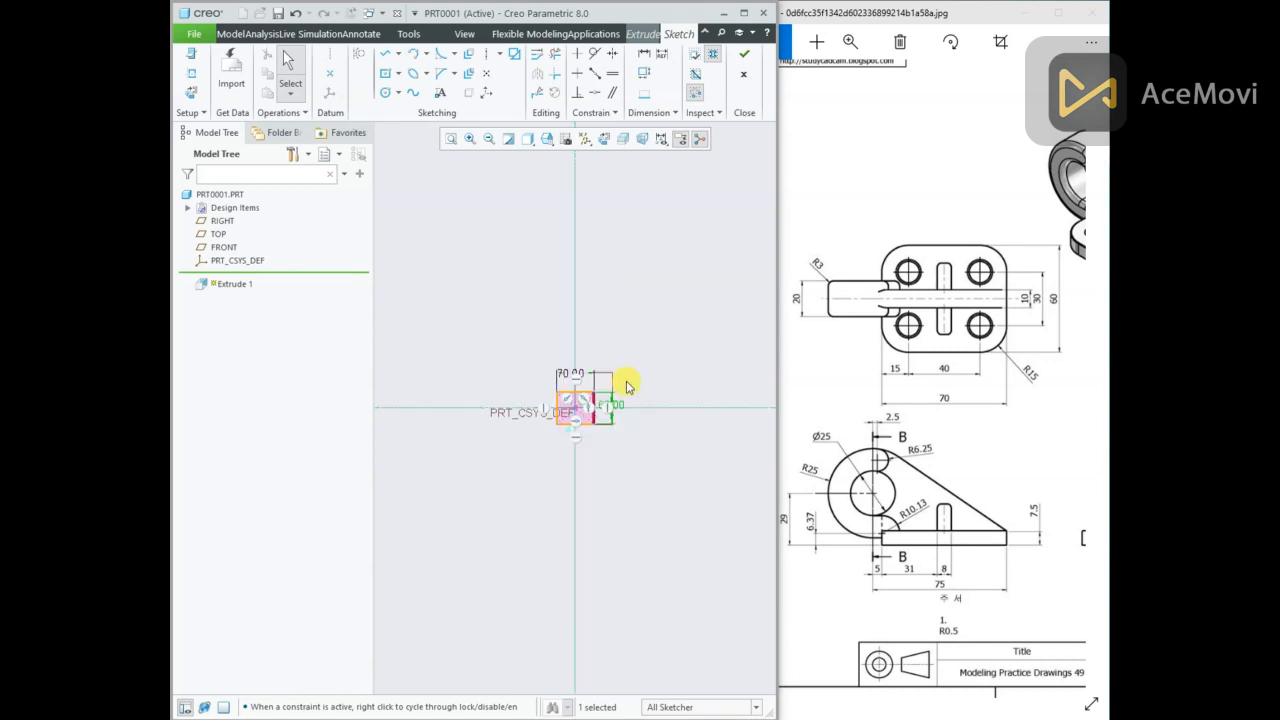
Sketch four equal circles about 9.5 in diameter inside the rectangle, one near each corner.
scroll(571, 408, up, 5)
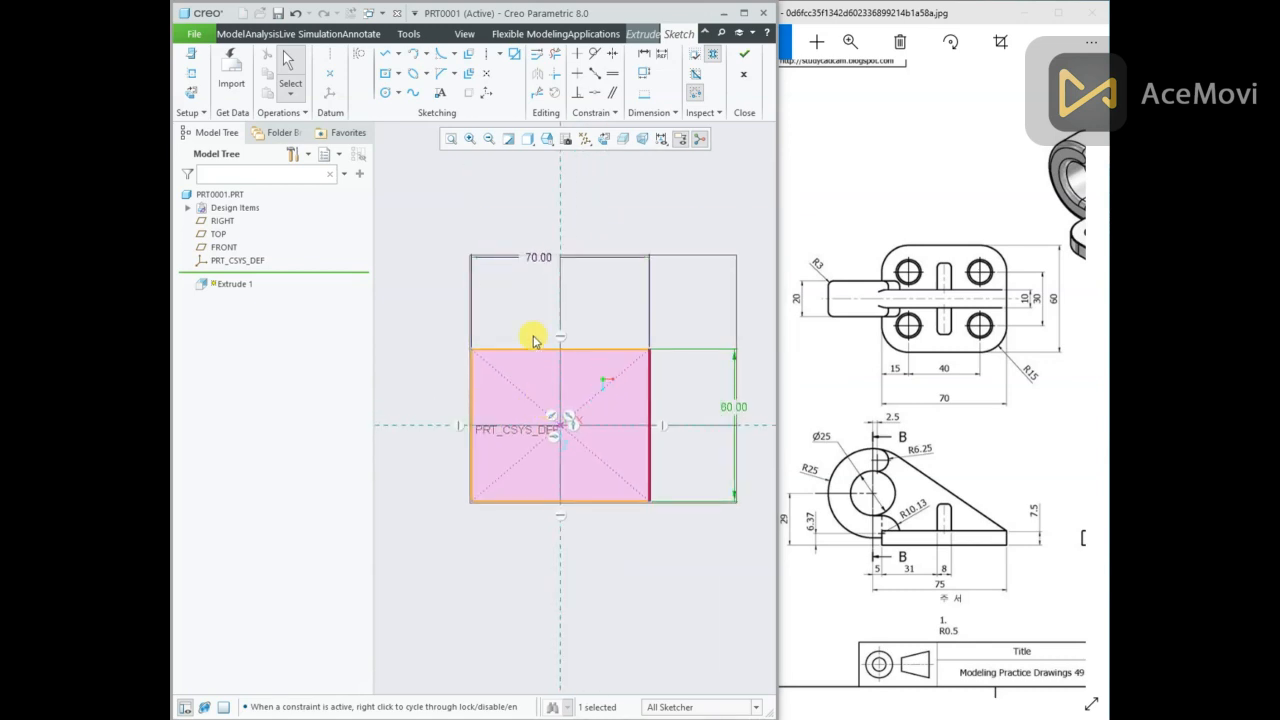
scroll(531, 320, up, 2)
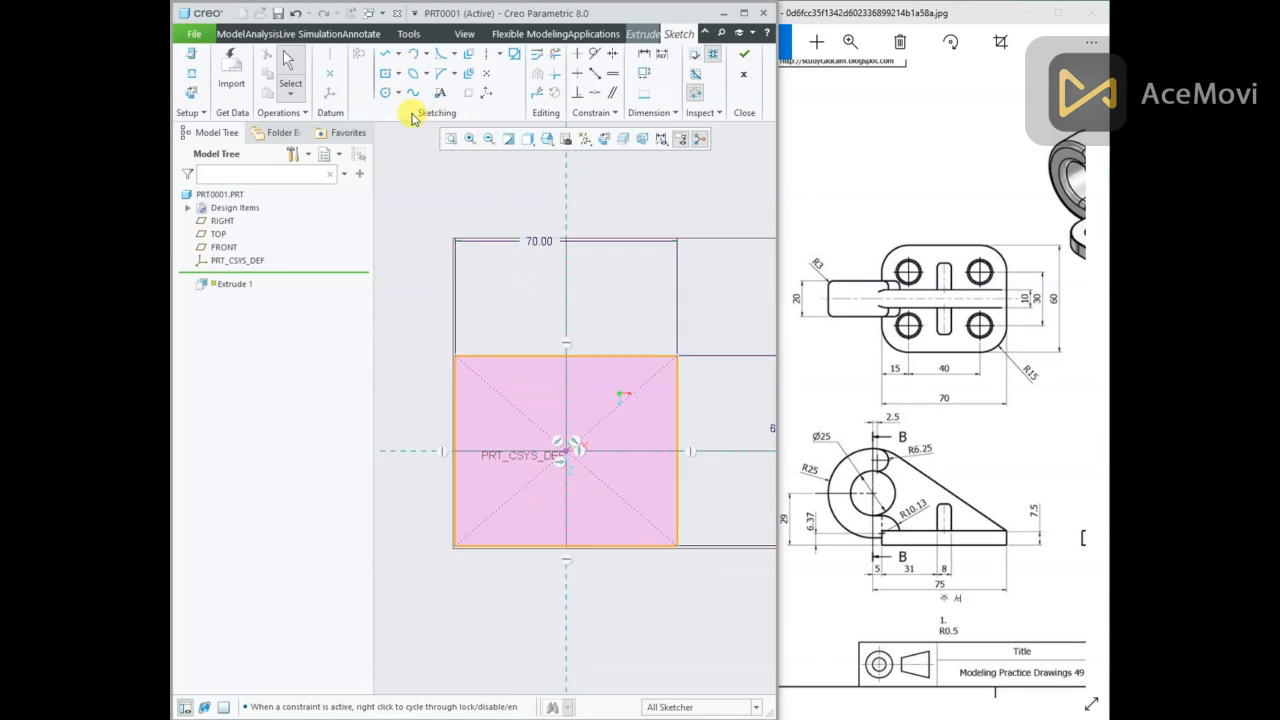
click(385, 92)
click(492, 410)
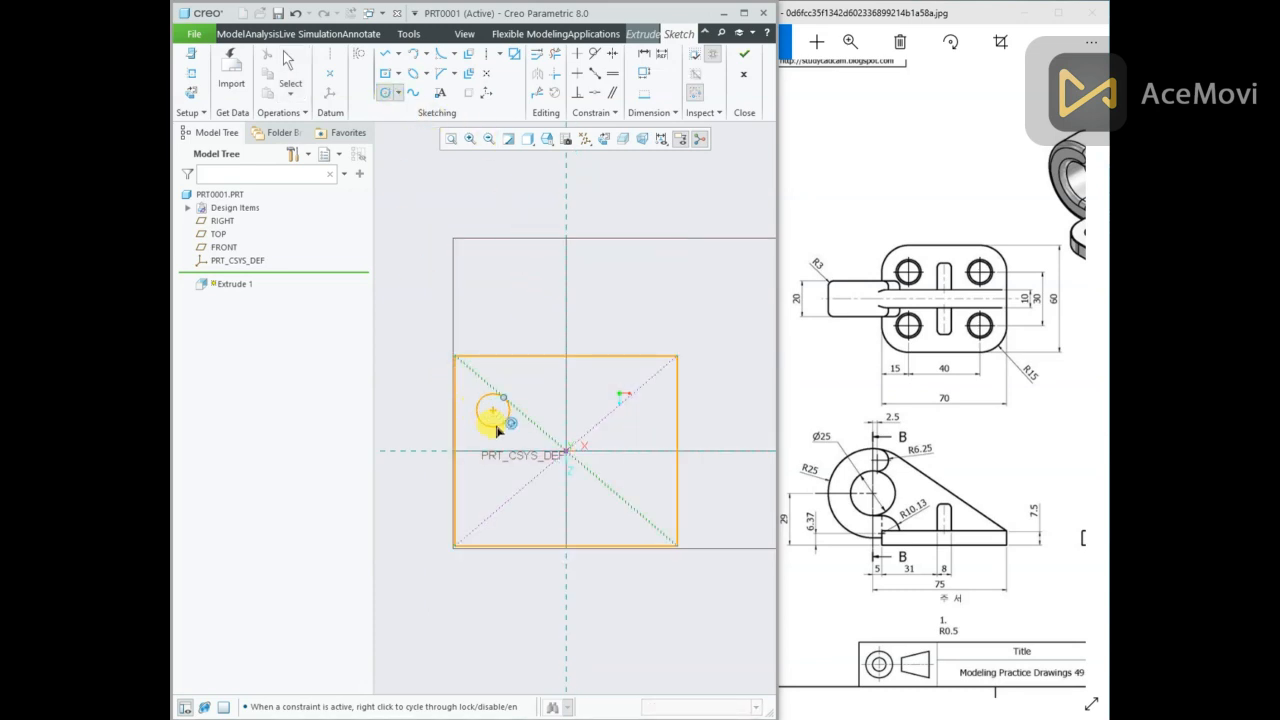
click(508, 410)
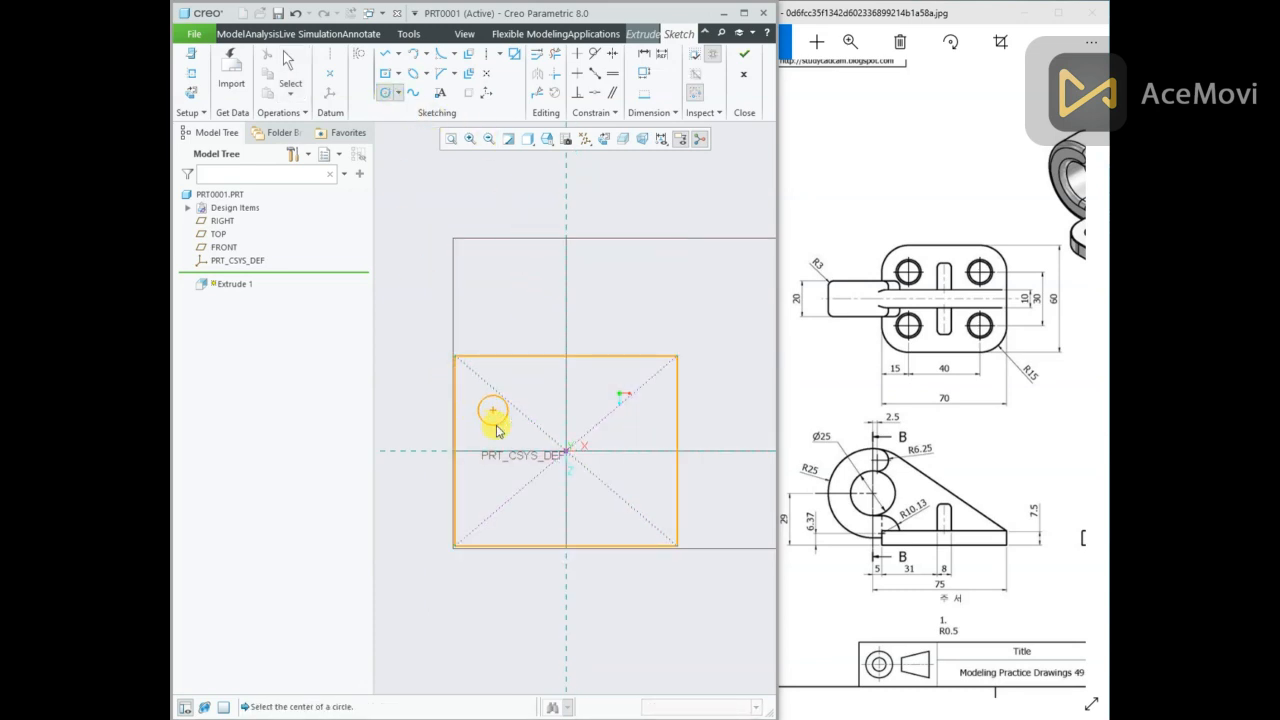
click(650, 410)
click(650, 426)
click(651, 505)
click(659, 505)
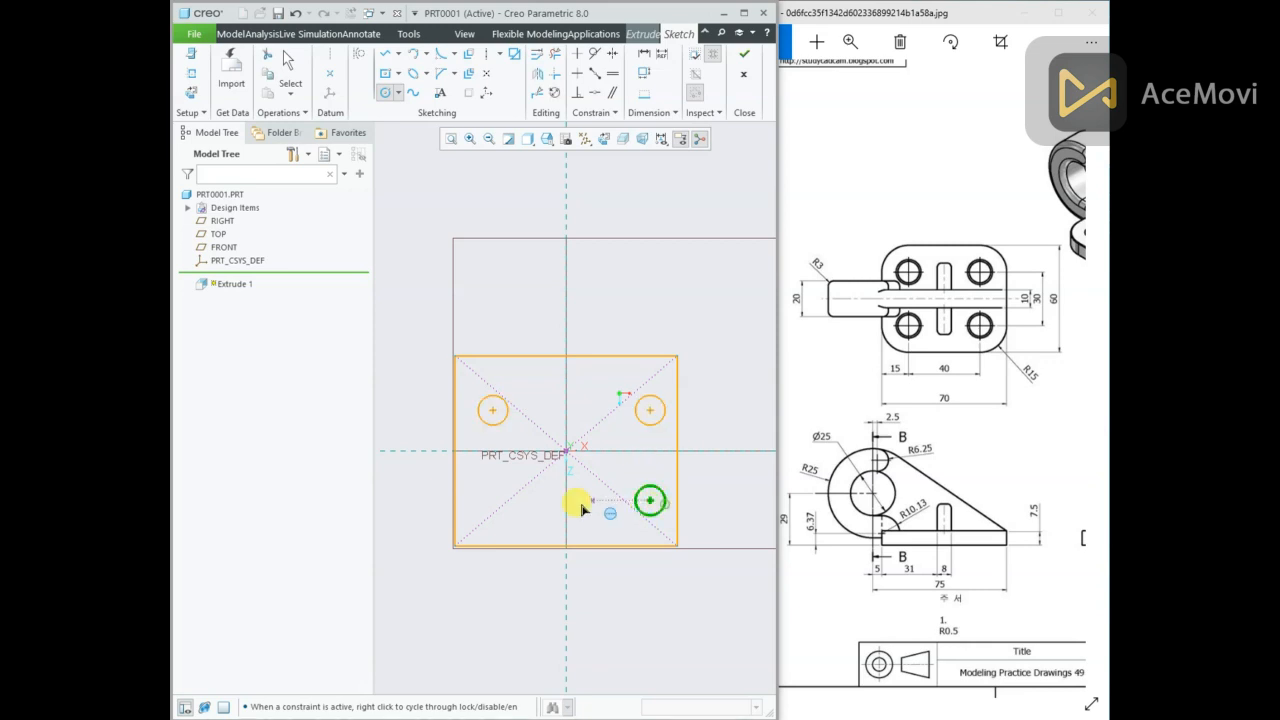
click(492, 487)
click(500, 500)
middle_click(543, 314)
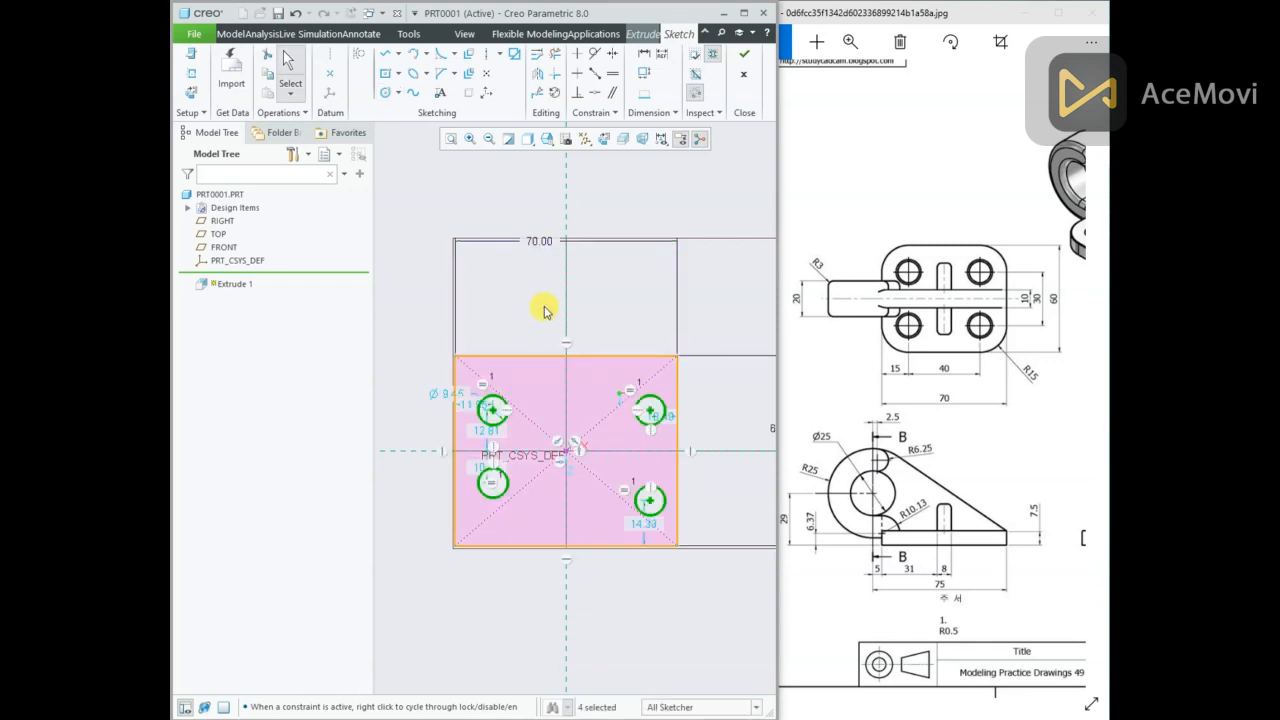
Apply horizontal constraints between the centers of the upper two circles and between those of the lower two circles.
click(577, 72)
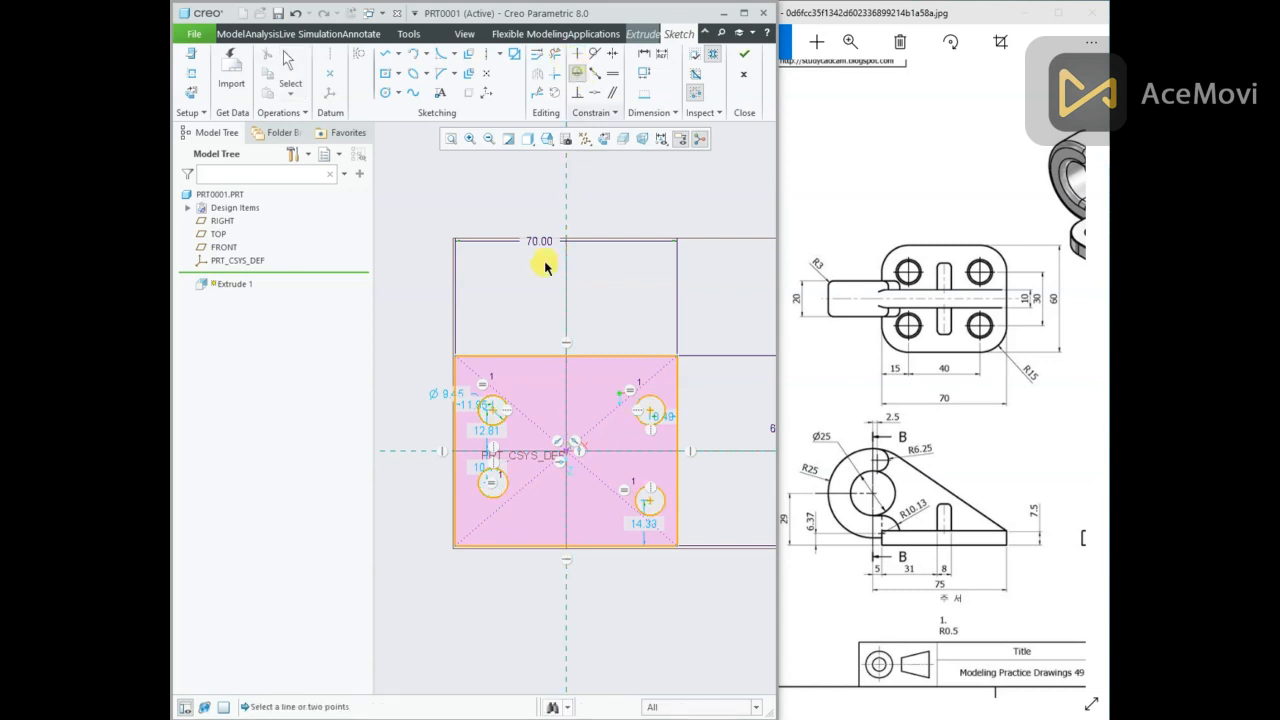
click(494, 412)
click(649, 413)
click(491, 484)
click(649, 500)
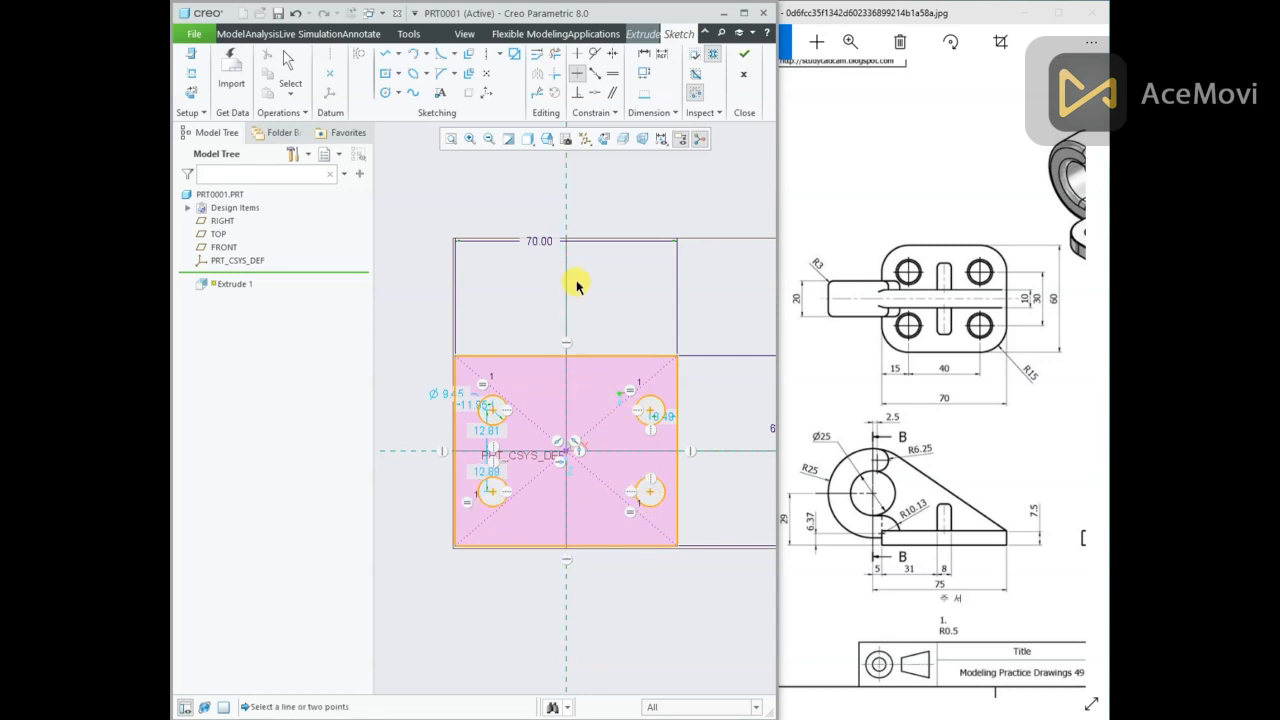
key(Escape)
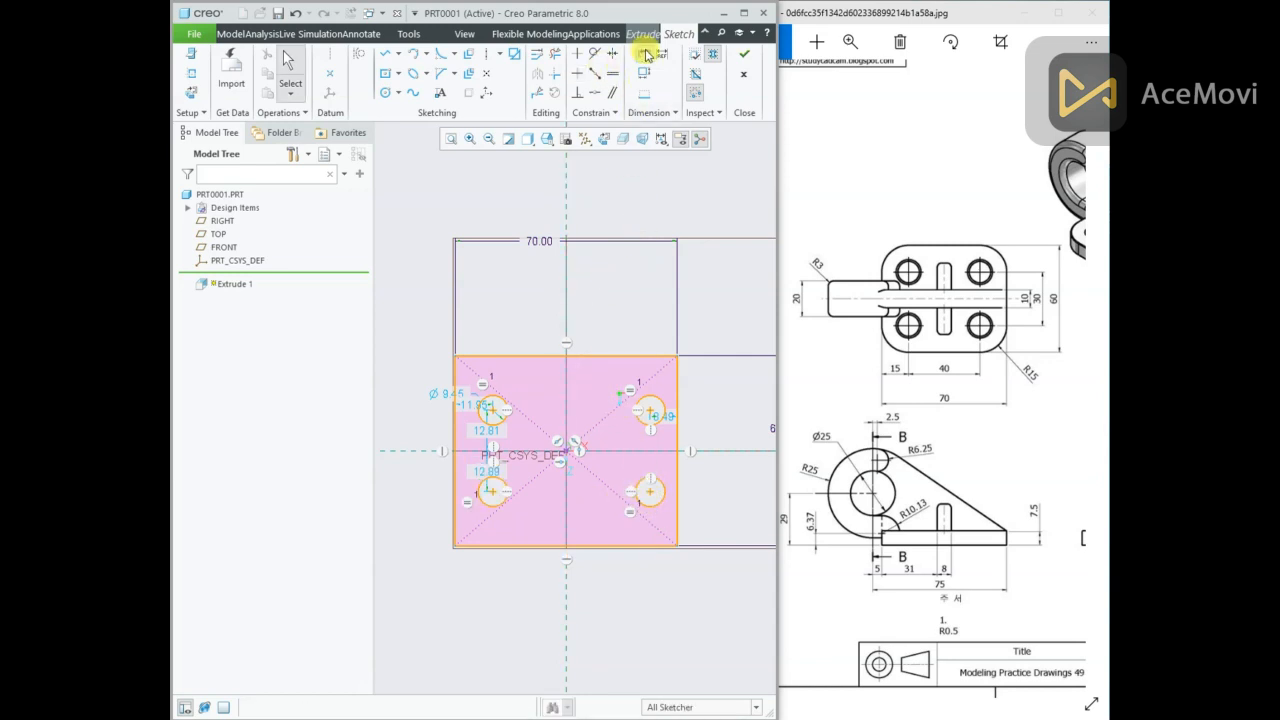
Draw a horizontal and a vertical centerline through the sketch origin.
click(486, 54)
click(565, 450)
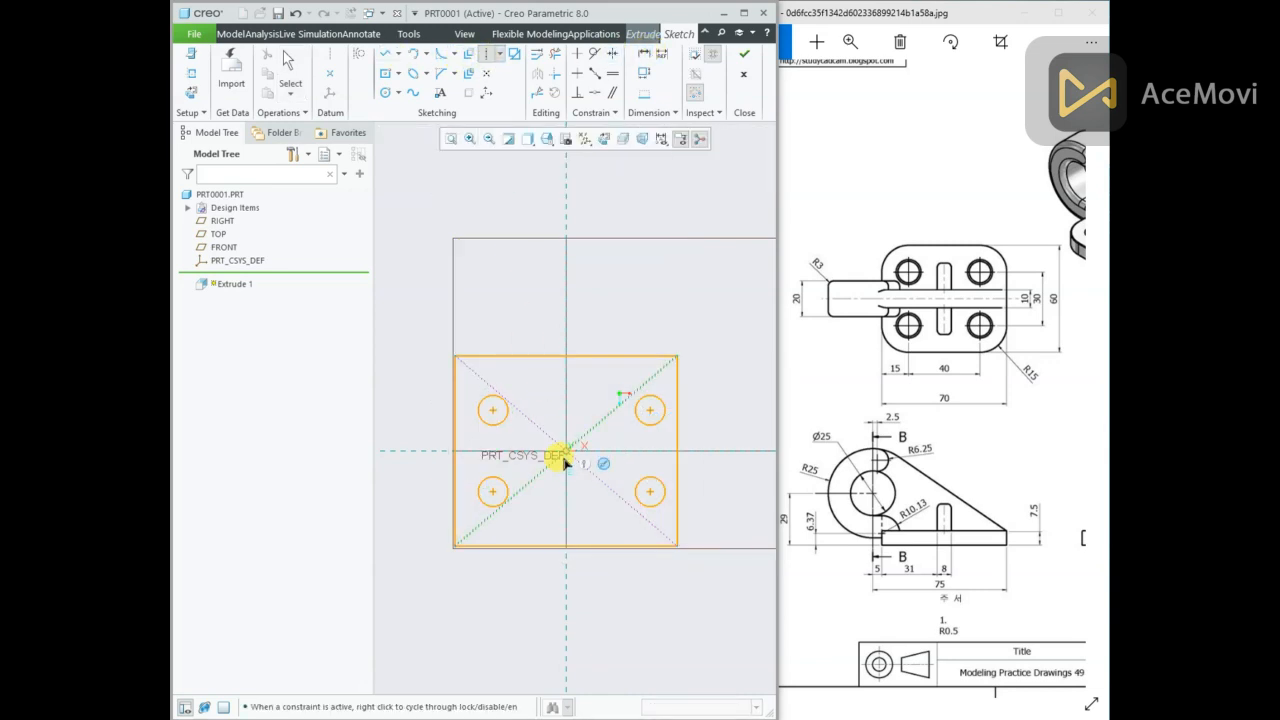
click(603, 451)
middle_click(591, 398)
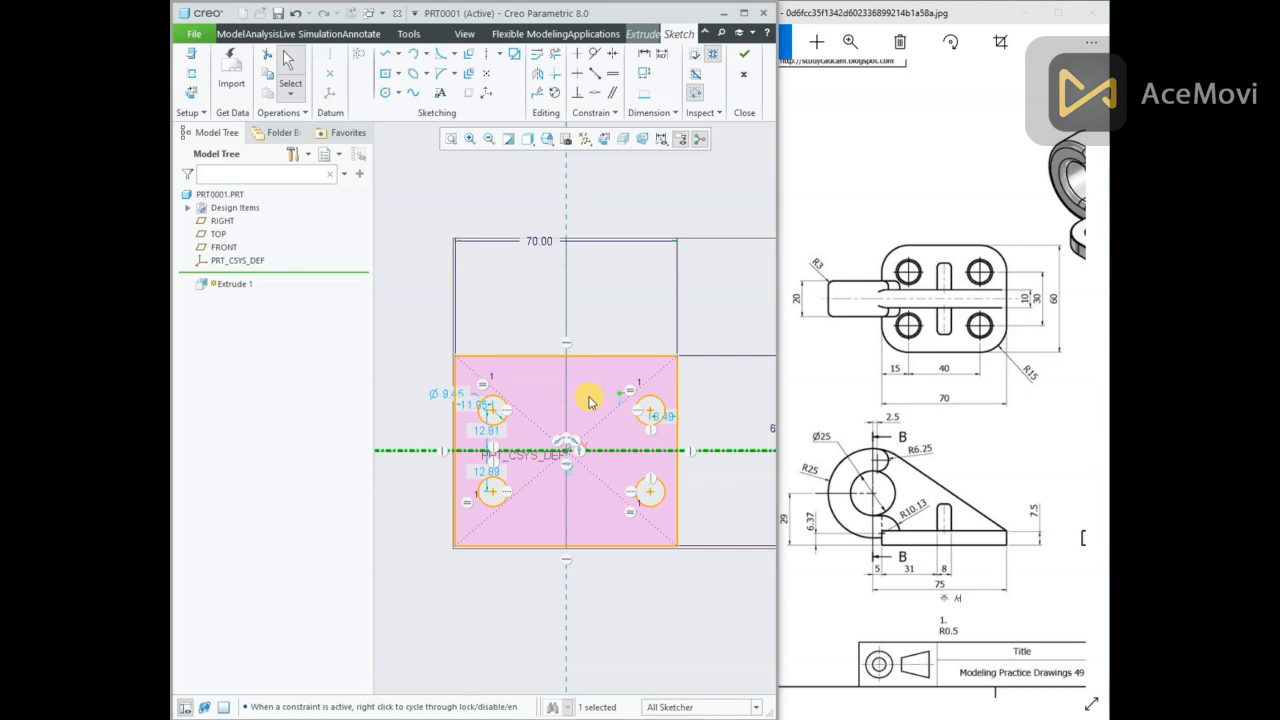
click(486, 54)
click(566, 451)
click(566, 410)
middle_click(582, 328)
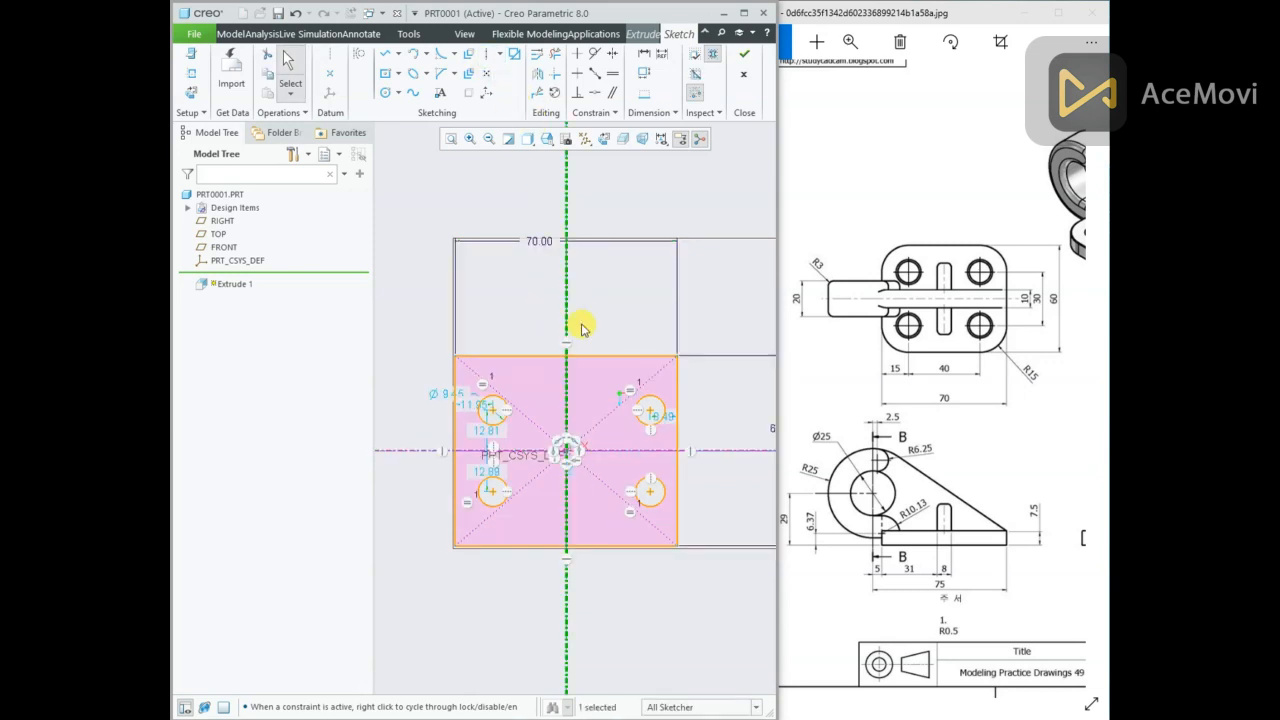
Make the upper circle centers symmetric about the vertical centerline and the left circle centers symmetric about the horizontal centerline.
click(612, 53)
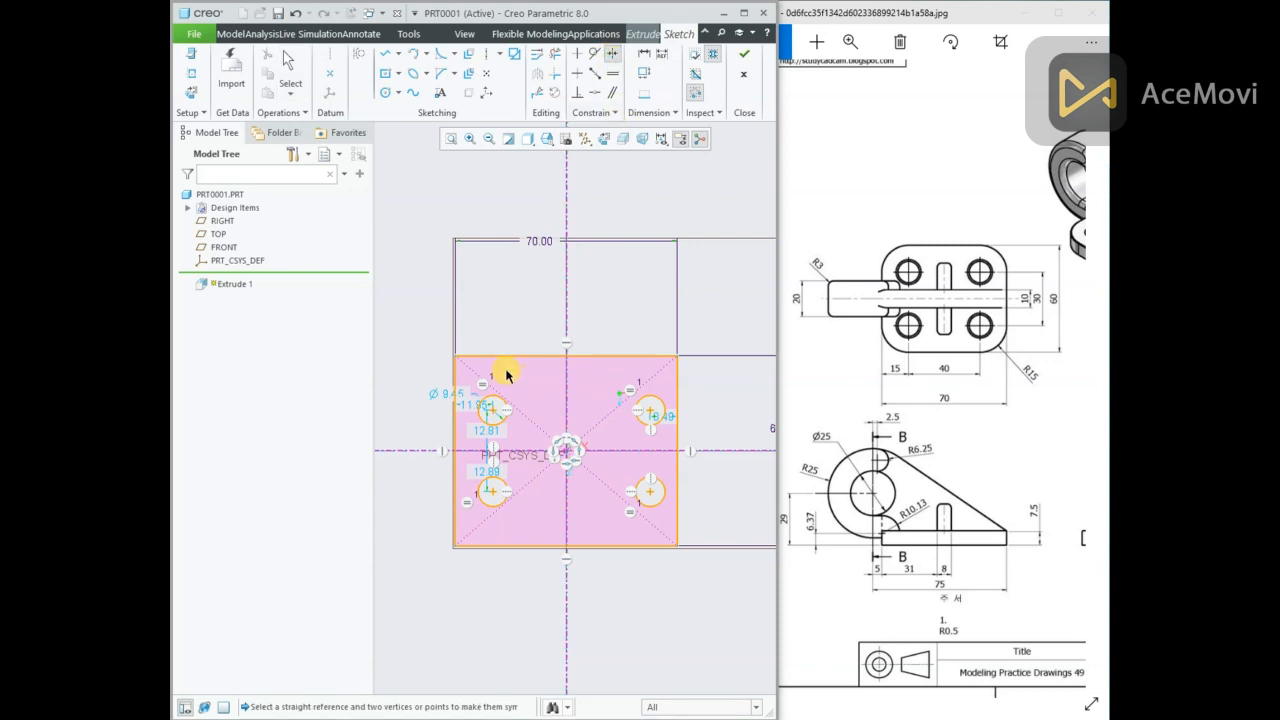
click(491, 411)
click(650, 413)
click(566, 395)
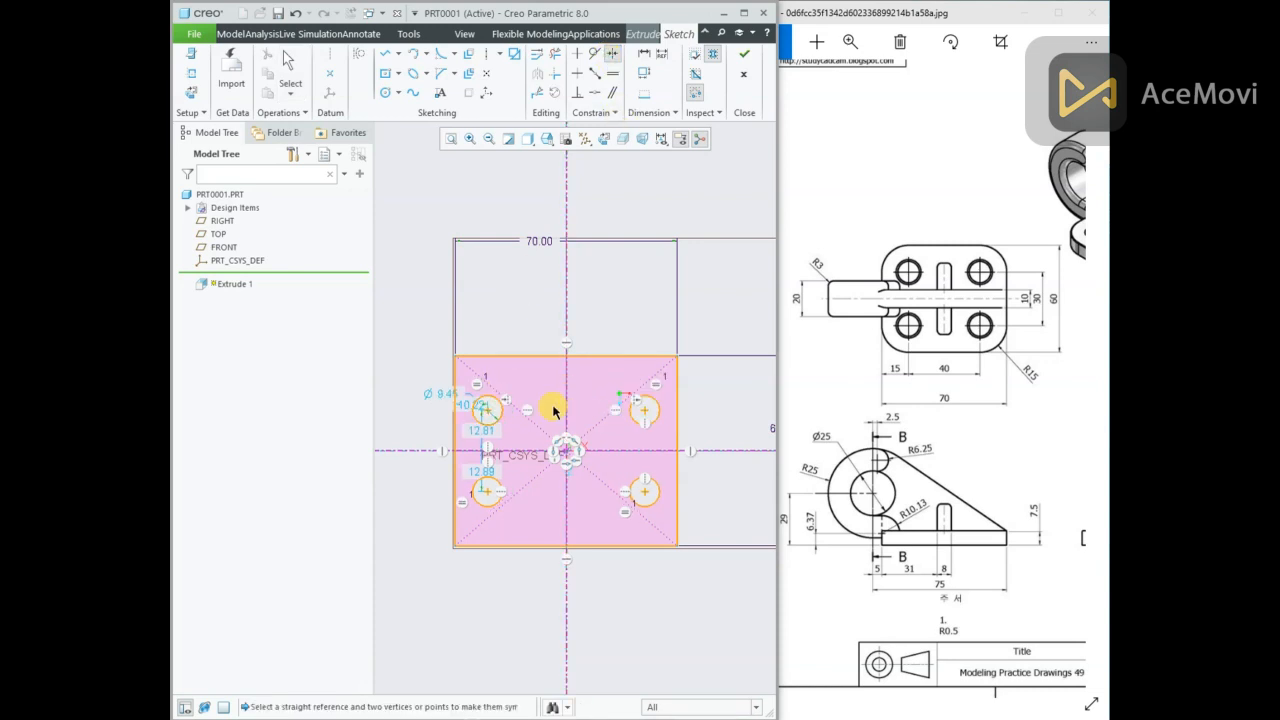
click(489, 495)
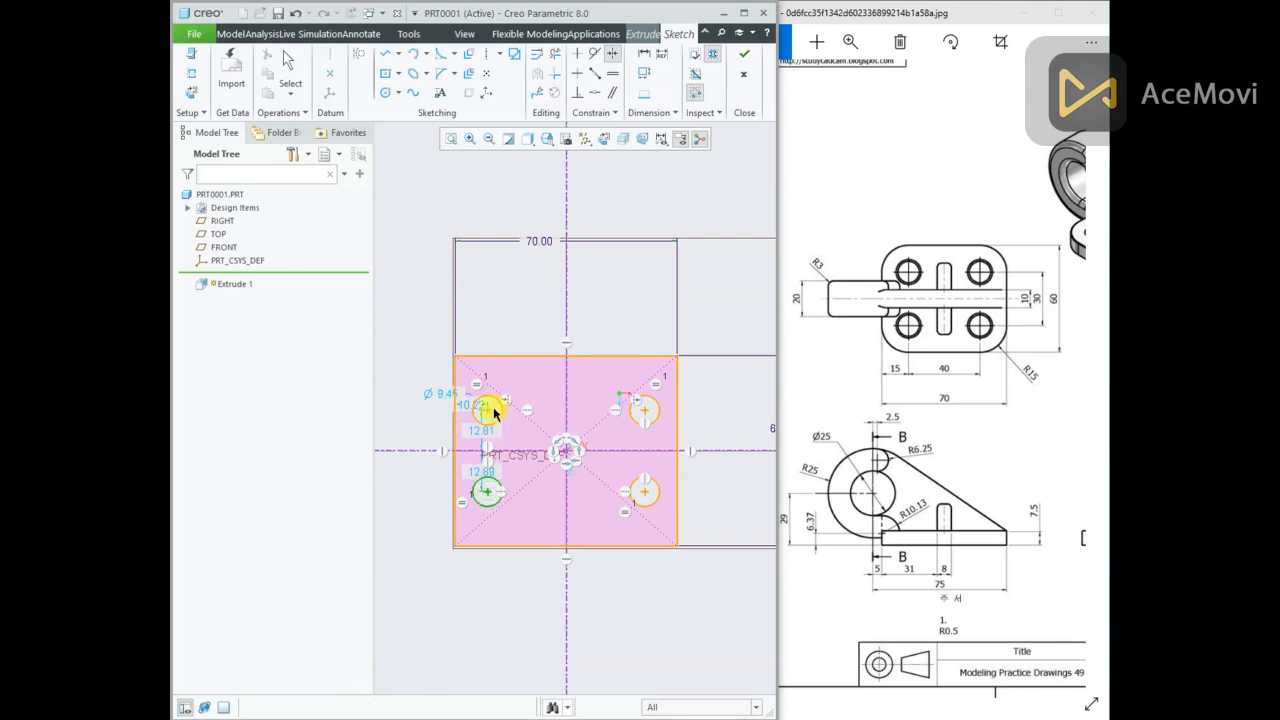
click(489, 411)
click(469, 451)
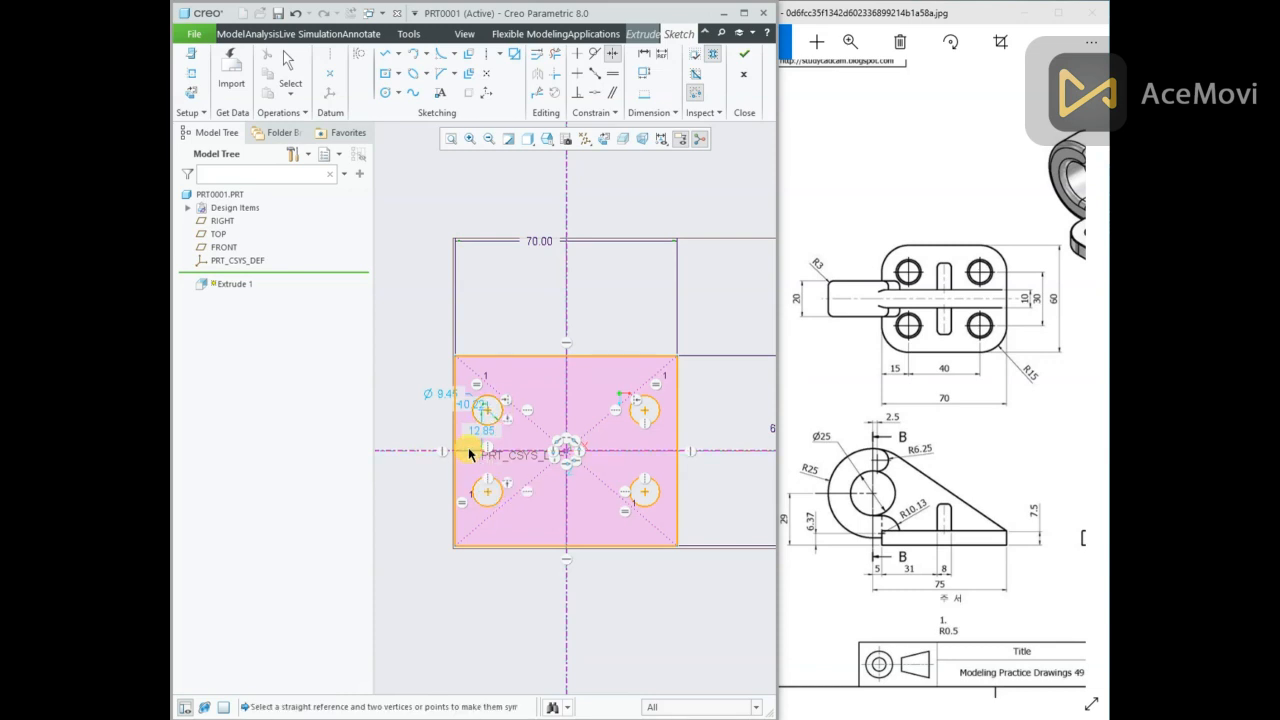
Try to make the two right circle centers symmetric about the horizontal centerline.
click(645, 412)
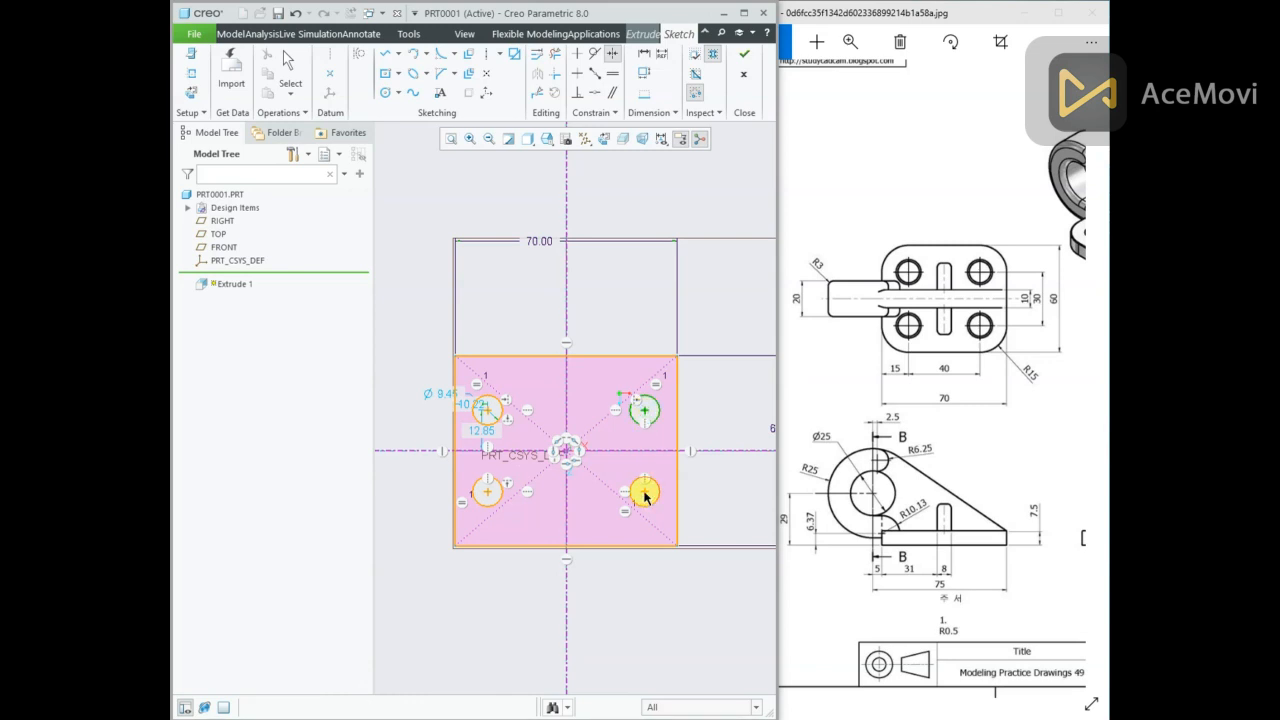
click(656, 452)
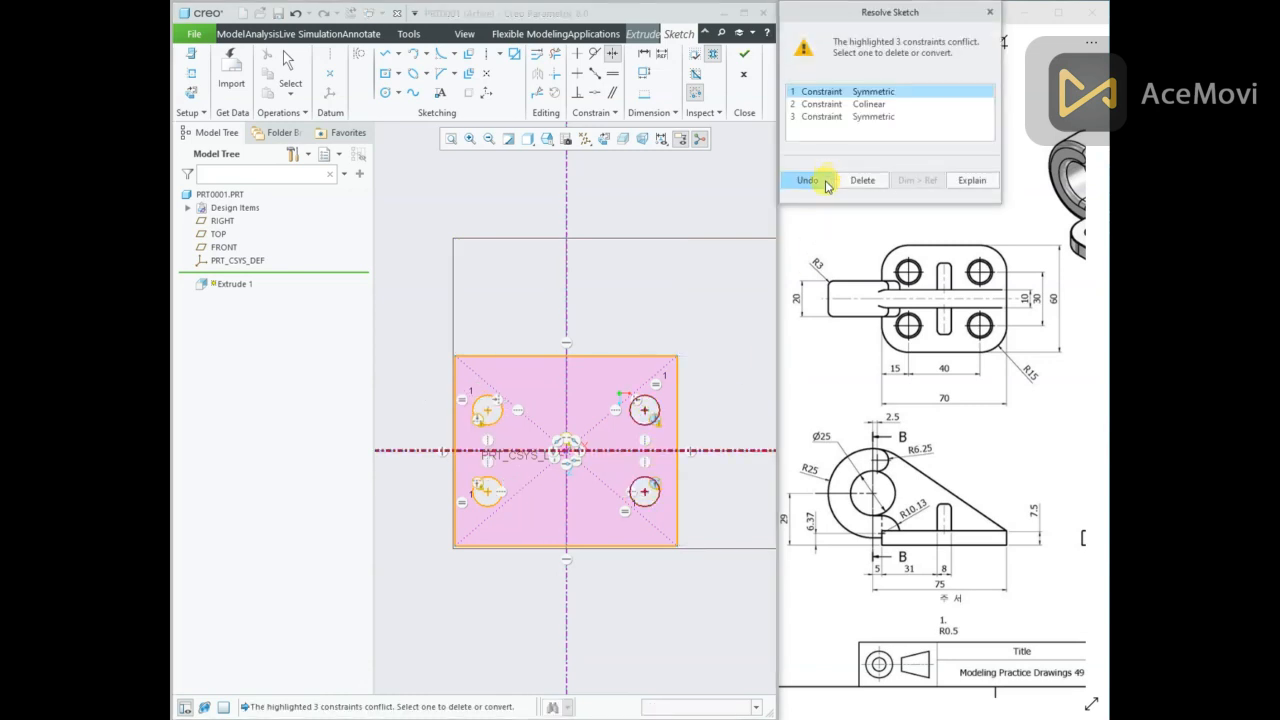
click(807, 180)
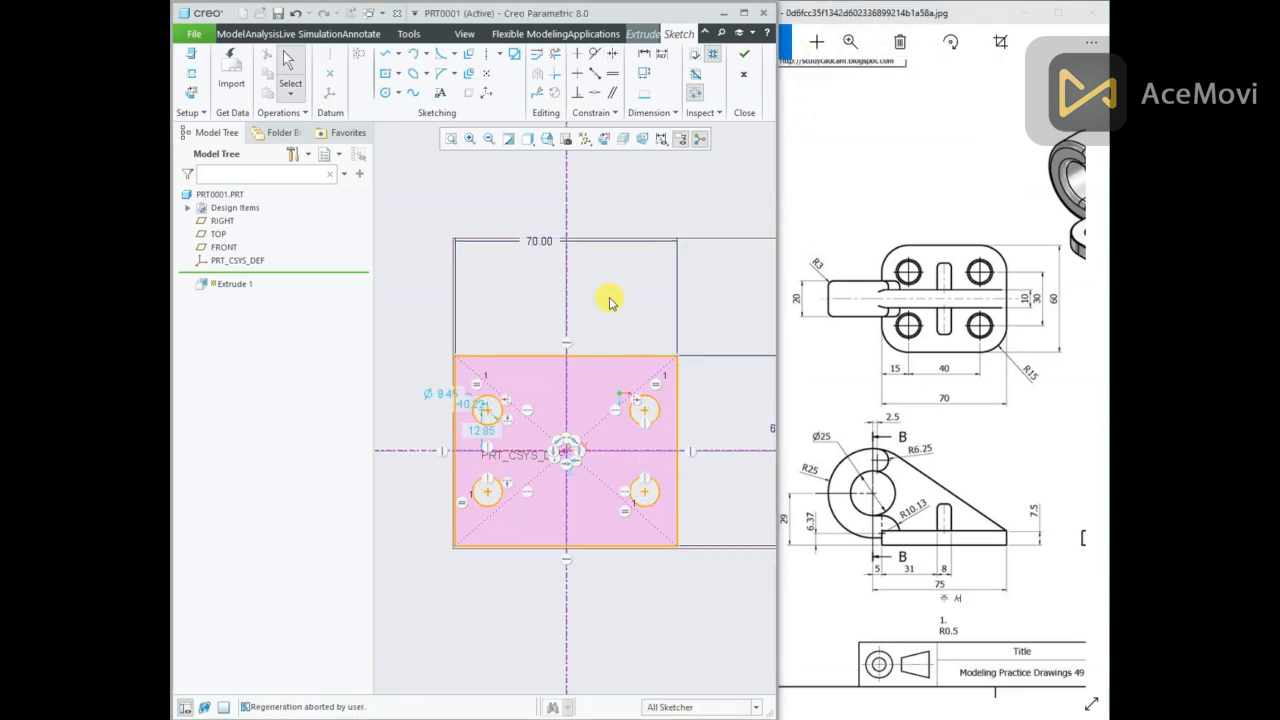
Dimension the spacing between circle centers as 40 horizontally and 30 vertically.
click(644, 53)
click(480, 405)
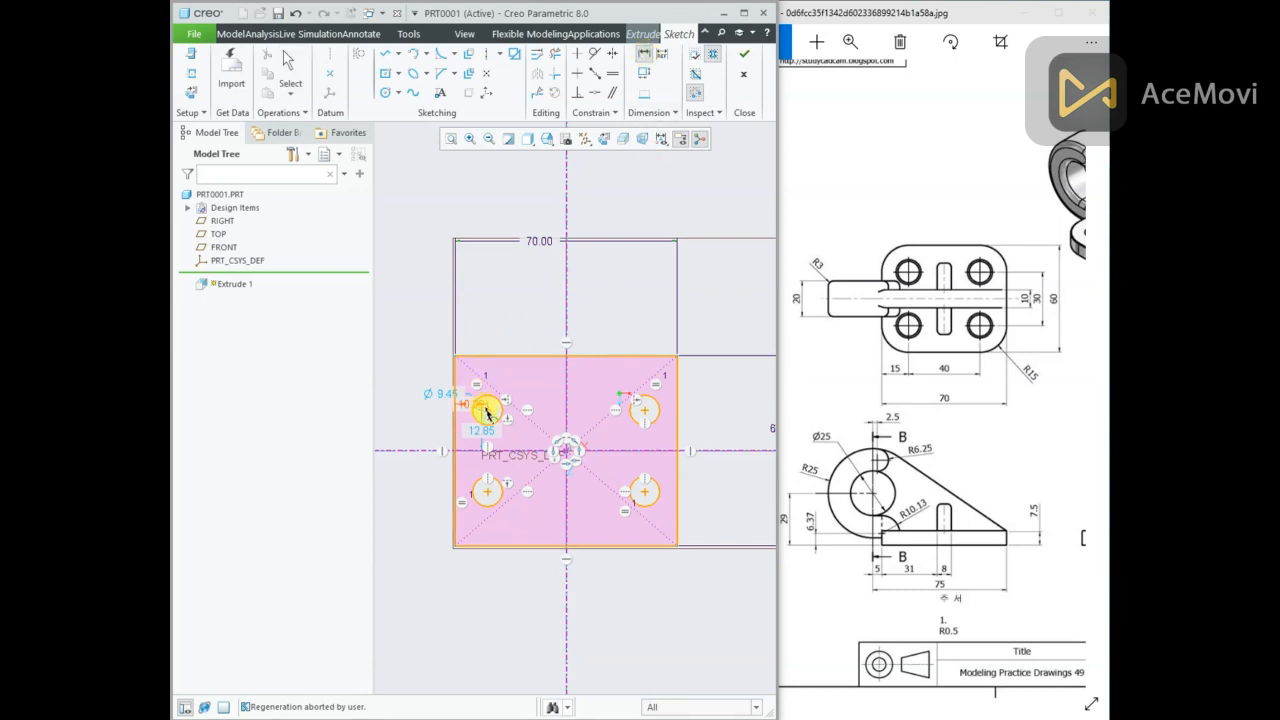
click(644, 412)
middle_click(593, 318)
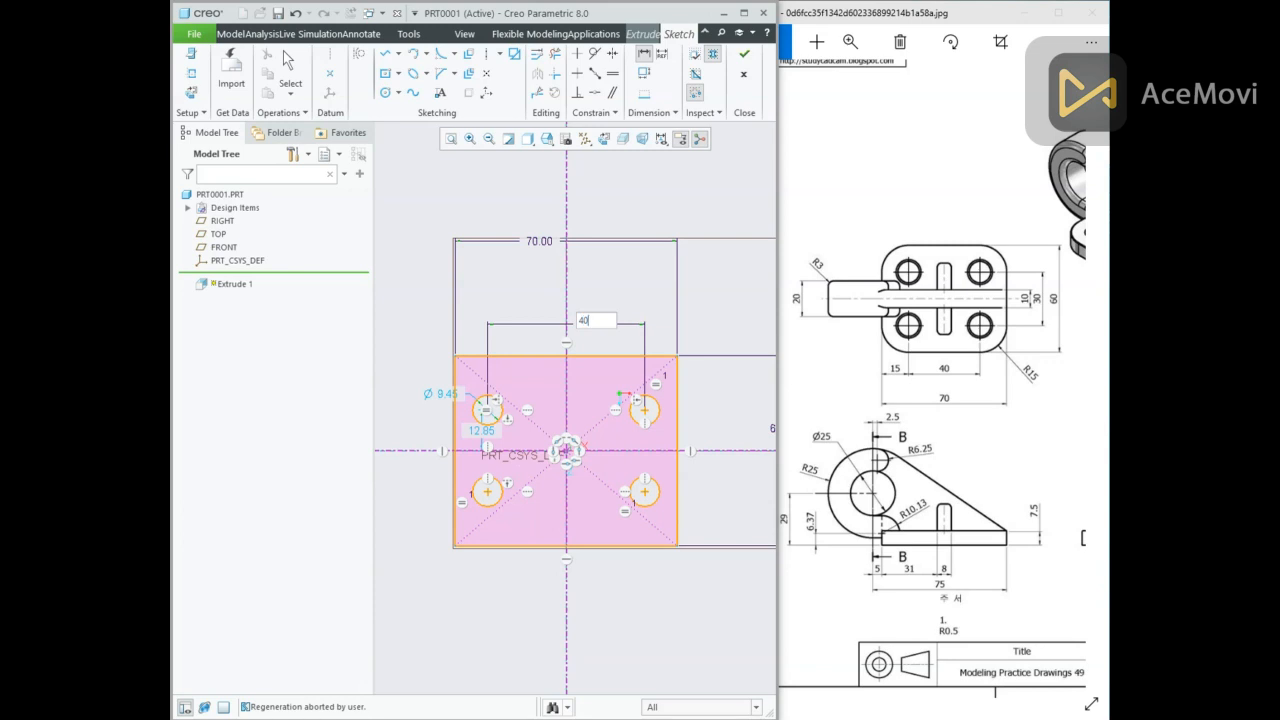
key(Return)
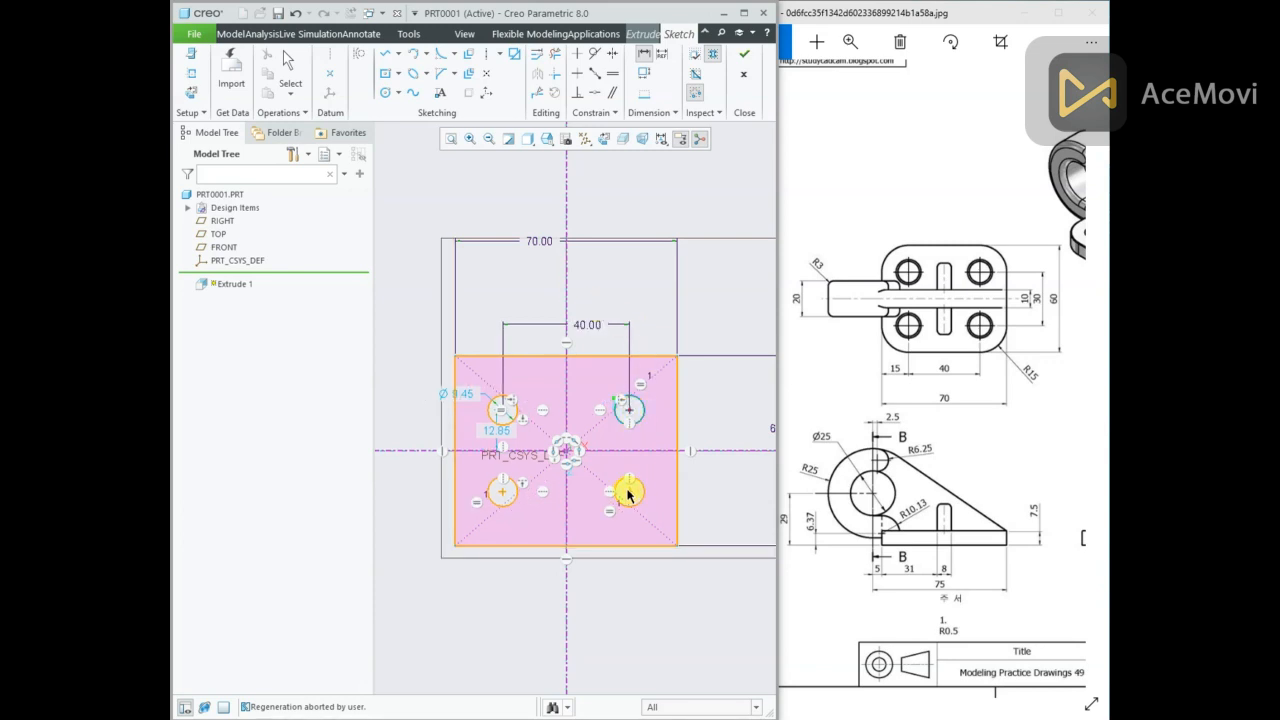
middle_click(704, 436)
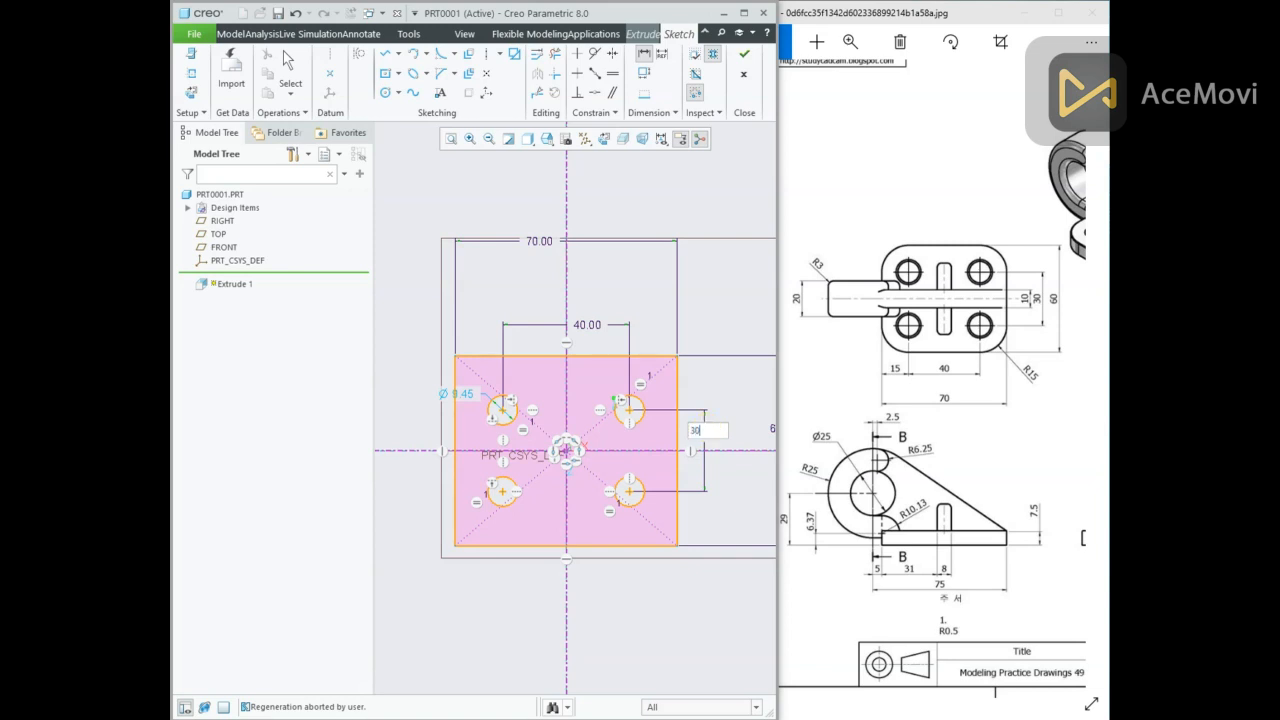
key(Return)
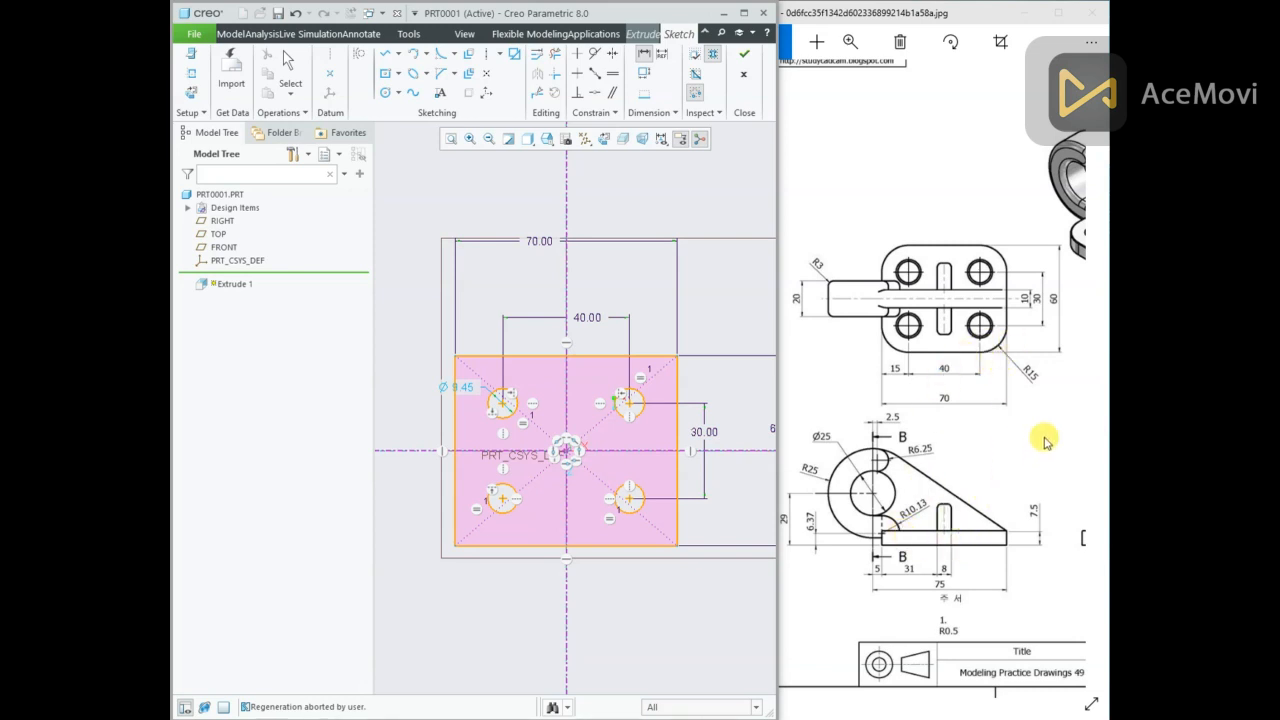
Consult the reference drawing's views and set the diameter of the four equal circles to 10.
mouse_move(1044, 441)
mouse_down()
mouse_move(855, 426)
mouse_move(837, 374)
mouse_move(1057, 354)
mouse_move(1019, 394)
mouse_up()
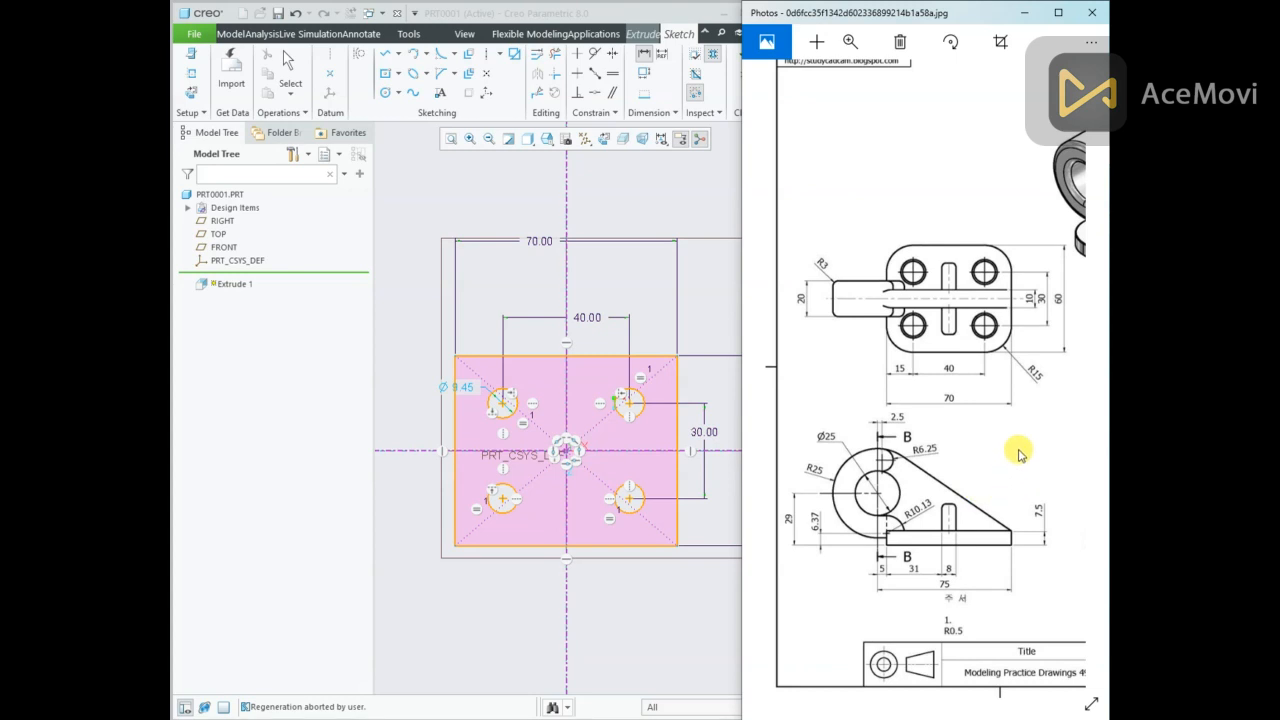
mouse_move(1006, 449)
mouse_down()
mouse_move(989, 463)
mouse_move(1015, 447)
mouse_move(931, 474)
mouse_move(845, 480)
mouse_move(983, 480)
mouse_up()
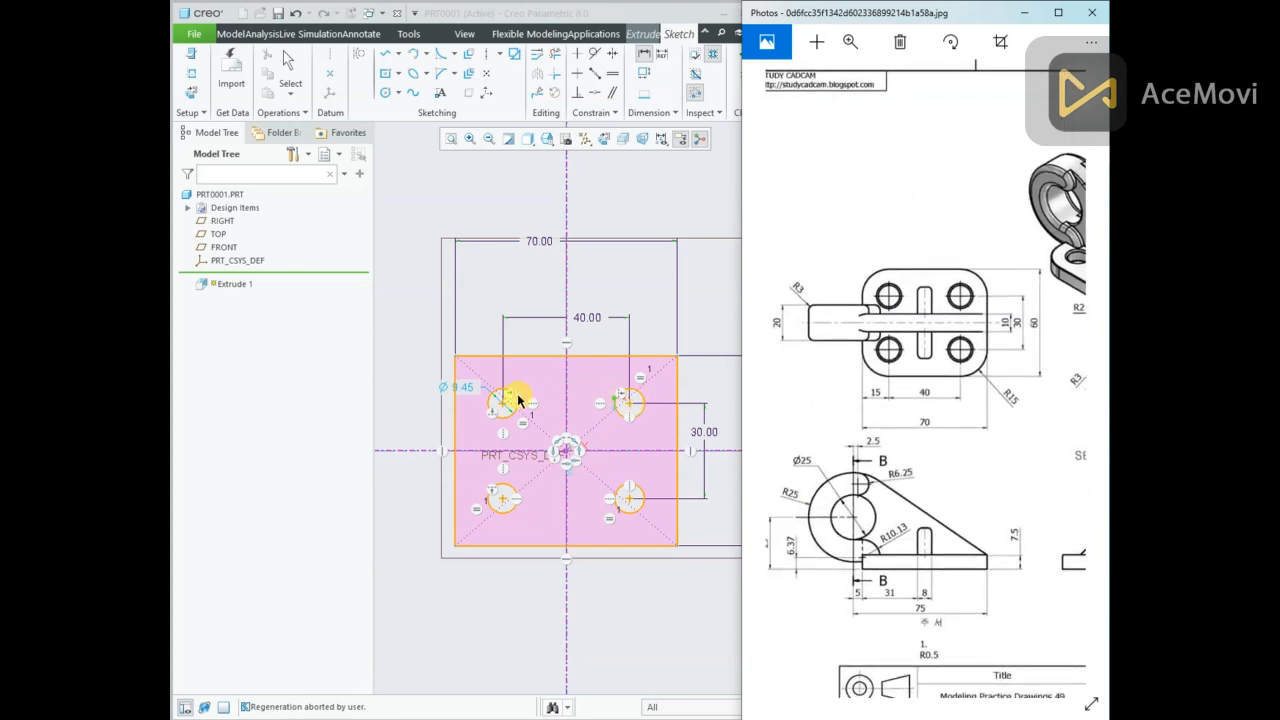
double_click(468, 390)
text(10)
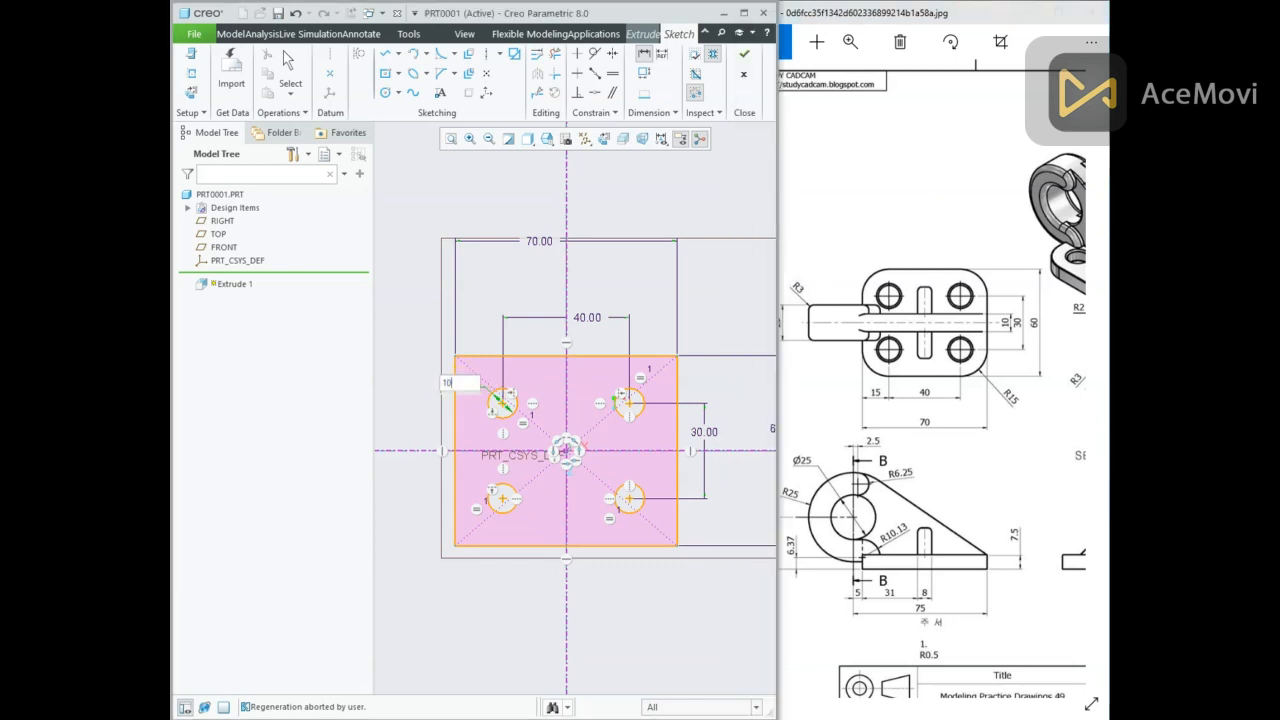
text(.0)
key(Return)
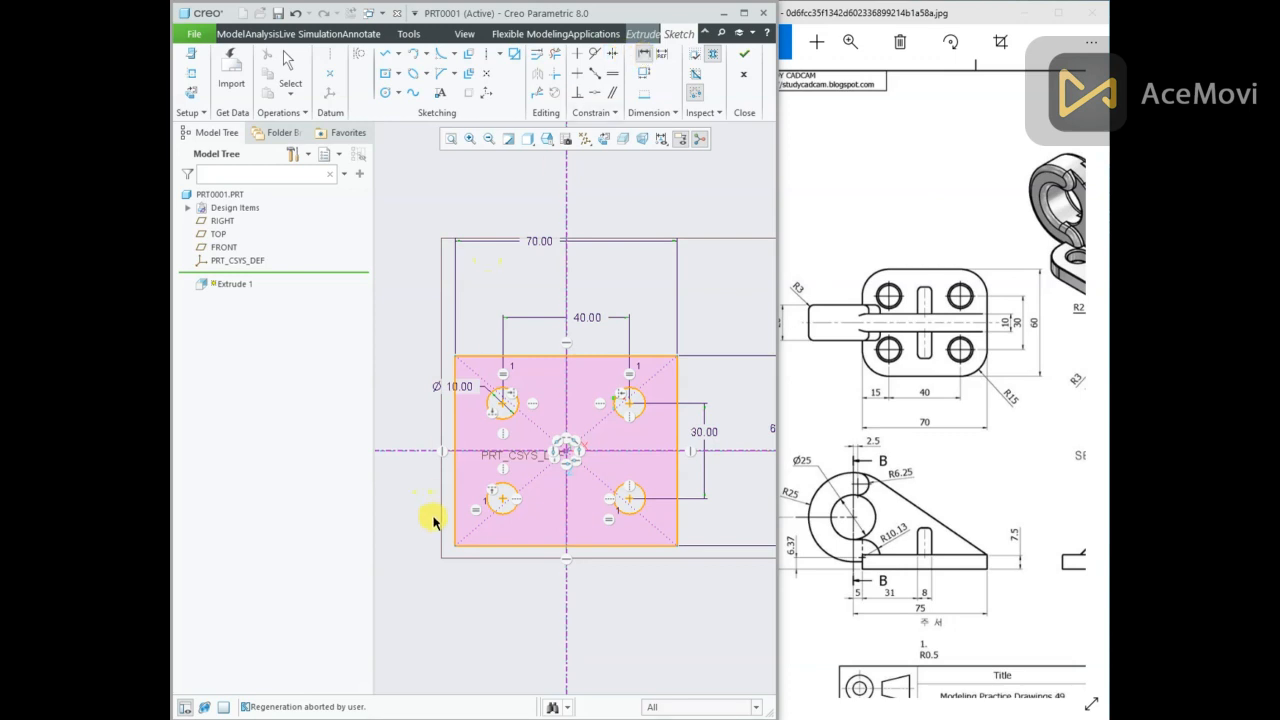
Try to dimension the horizontal distance from the plate's left edge to the lower-left circle's center.
click(460, 502)
click(503, 507)
middle_click(487, 578)
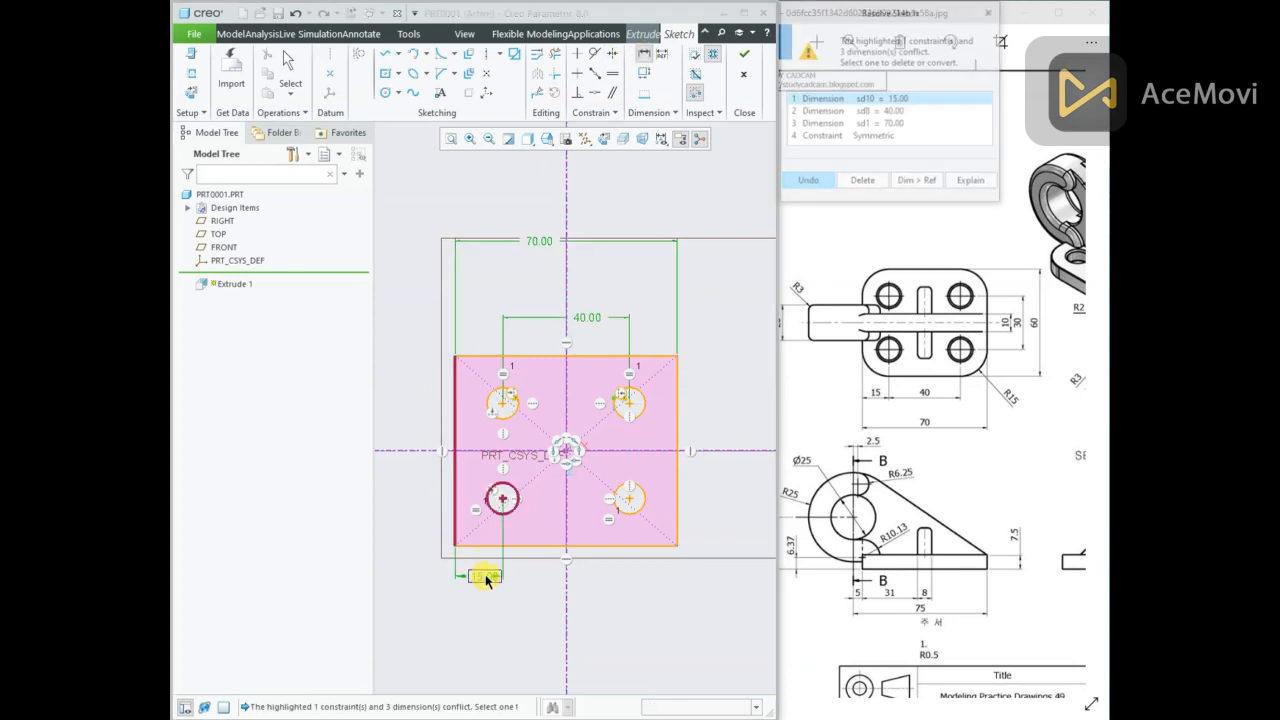
click(810, 183)
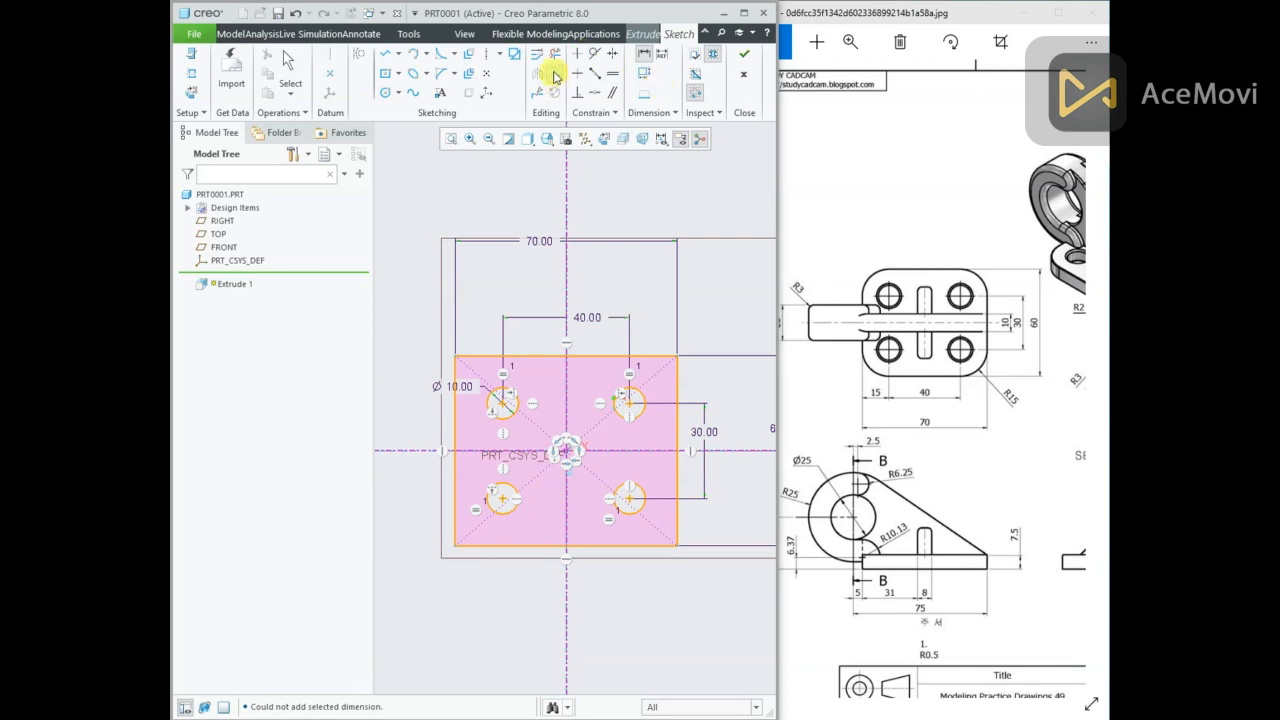
Round all four corners of the plate rectangle with circular fillets.
right_click(502, 210)
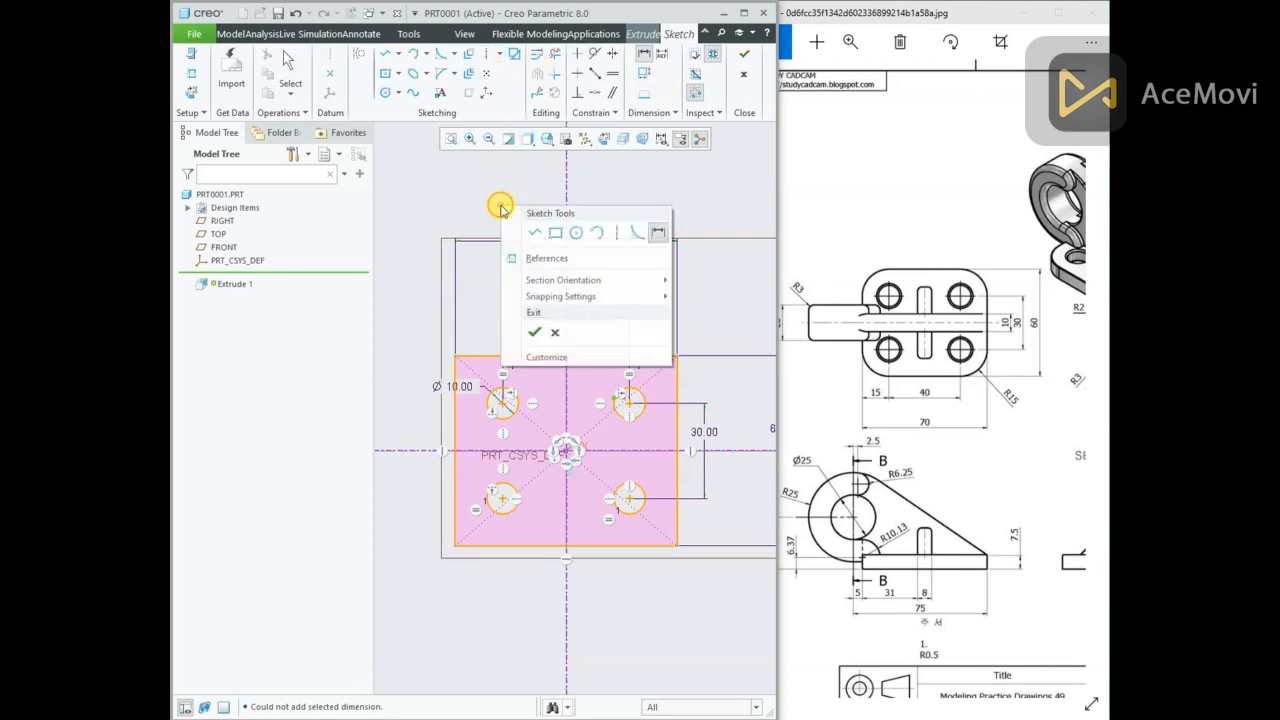
click(636, 233)
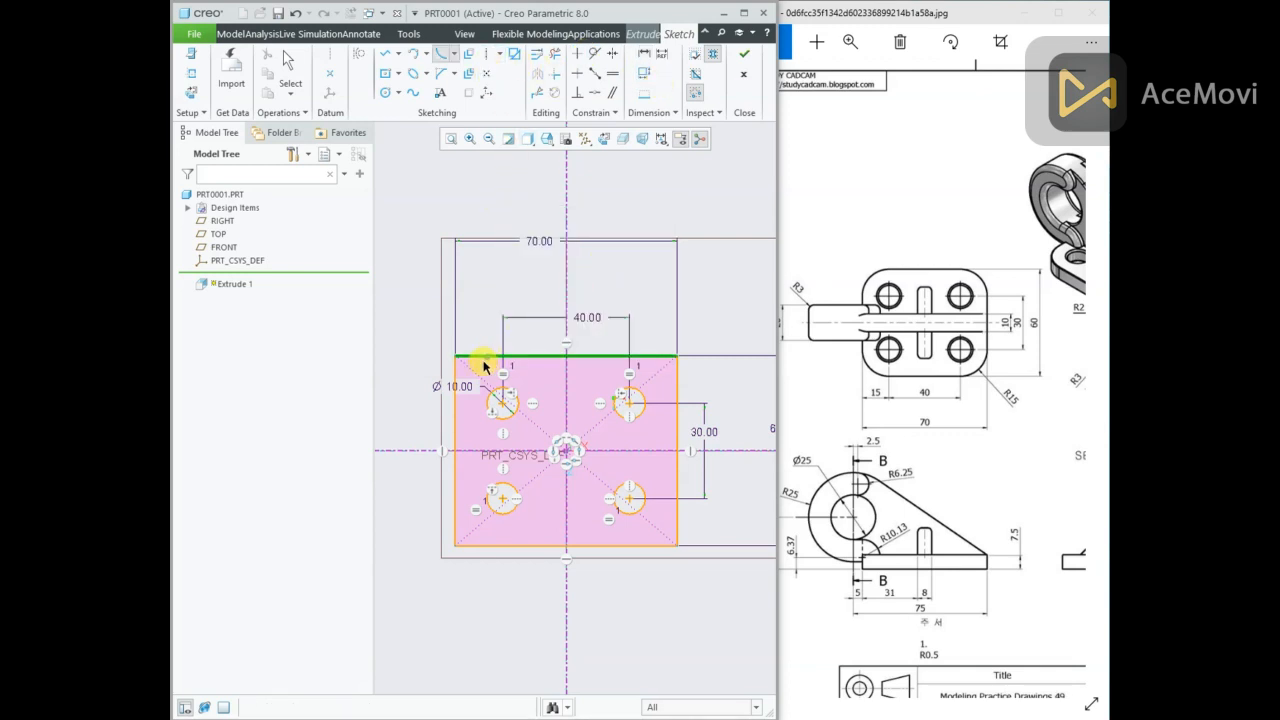
click(455, 412)
click(666, 356)
click(677, 378)
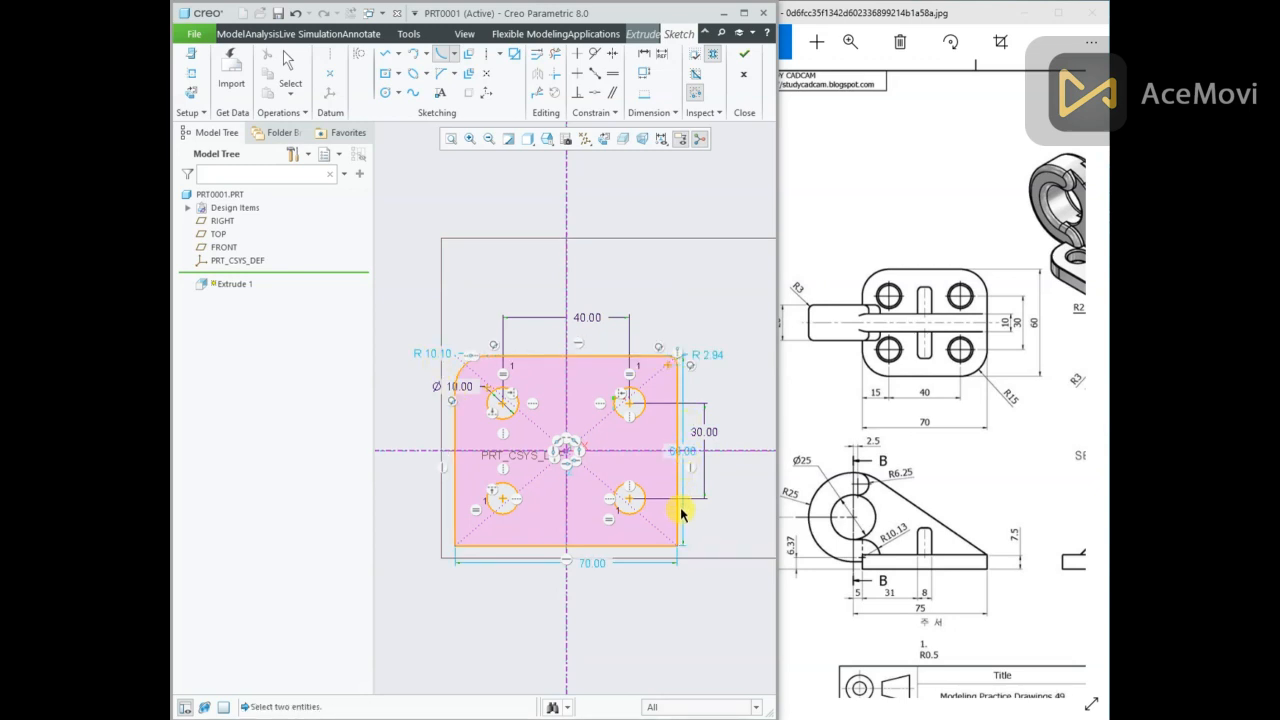
click(679, 510)
click(641, 546)
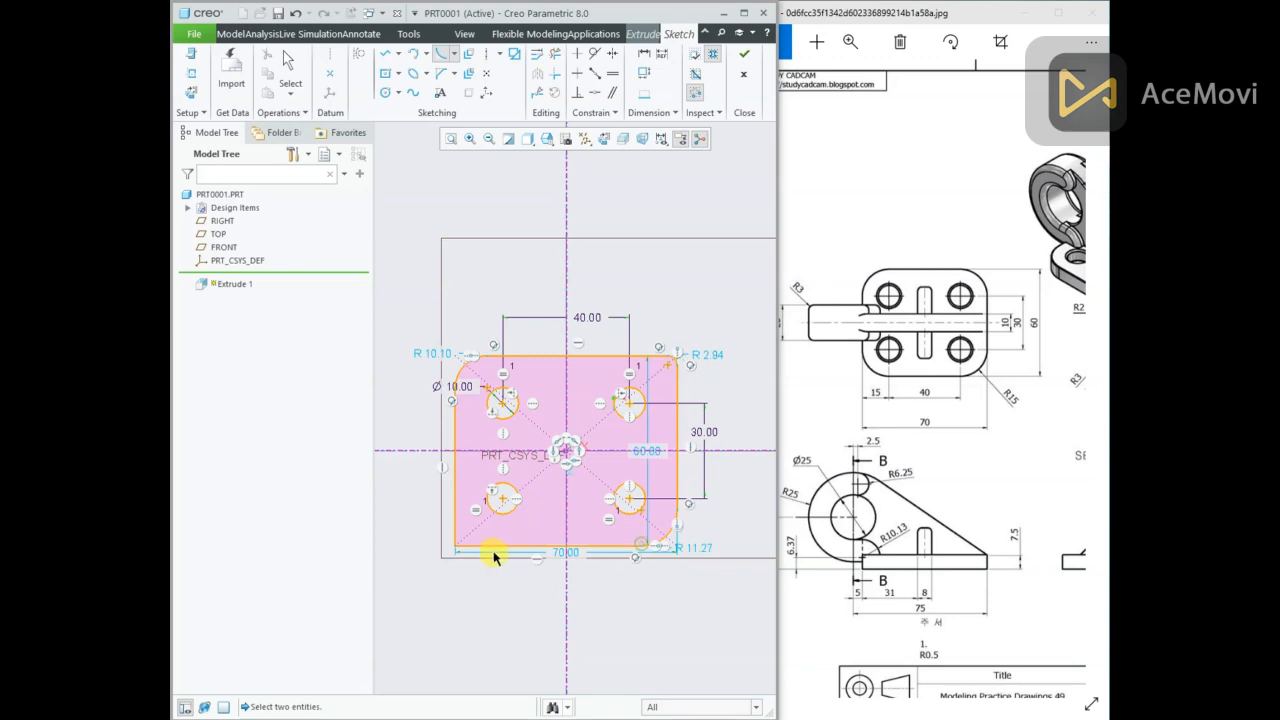
click(454, 534)
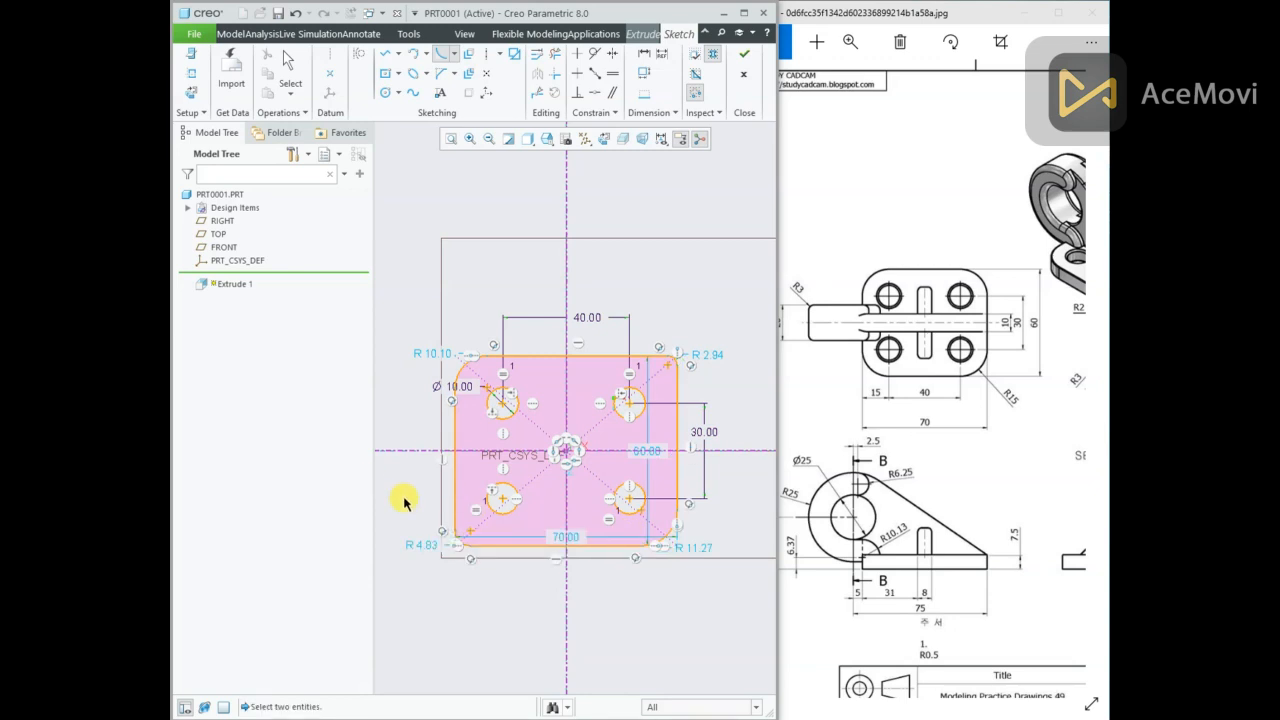
Constrain the four corner fillets of the plate outline to equal radii.
right_click(391, 458)
click(387, 410)
middle_click(420, 298)
click(429, 356)
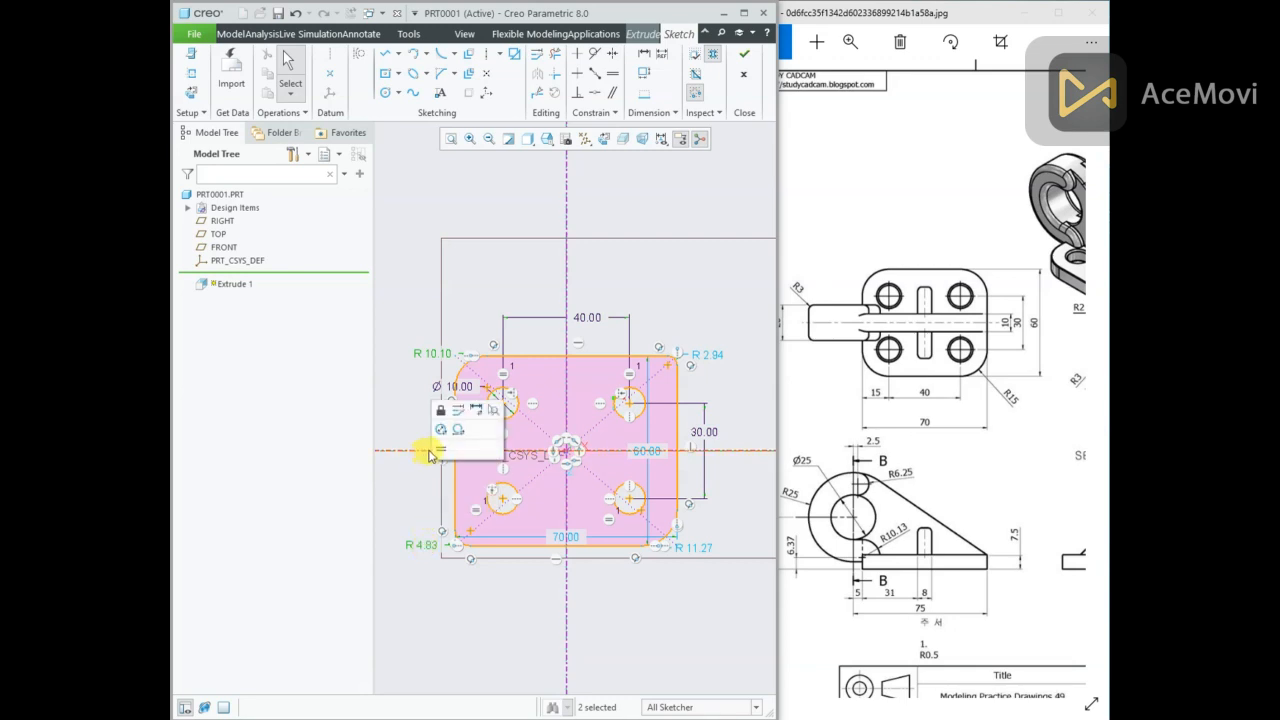
click(440, 450)
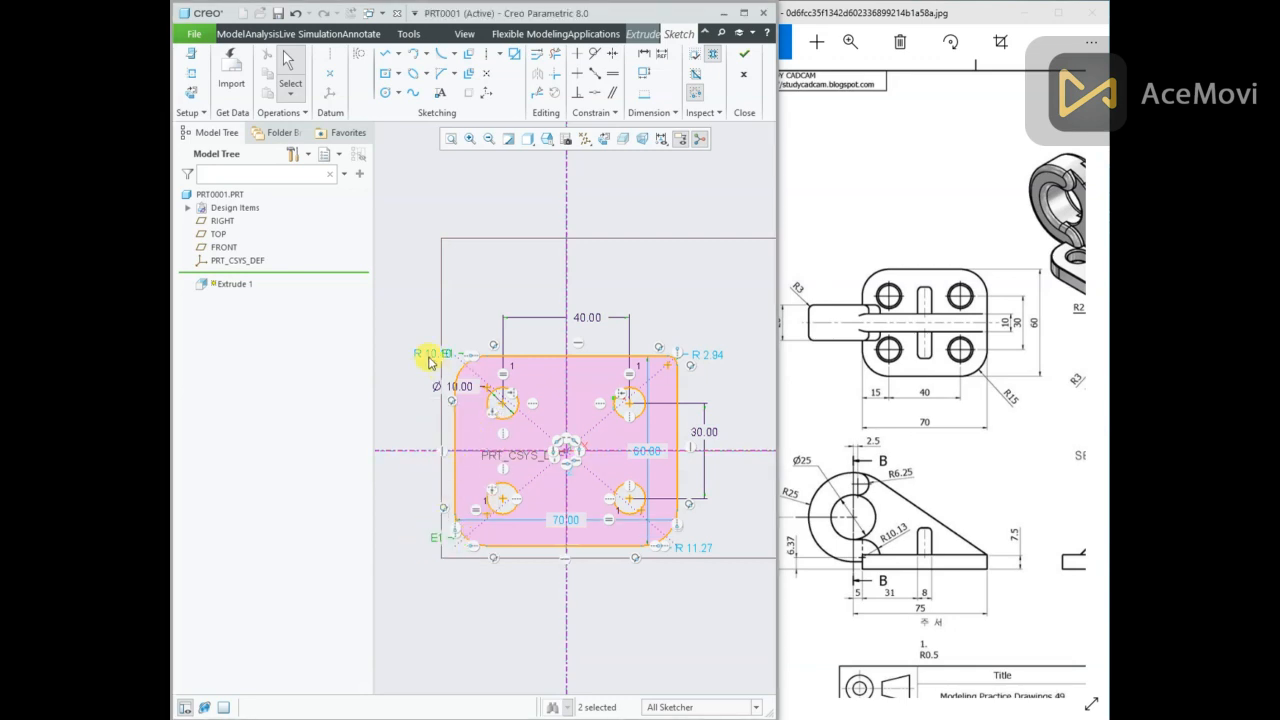
ctrl+click(703, 549)
click(714, 500)
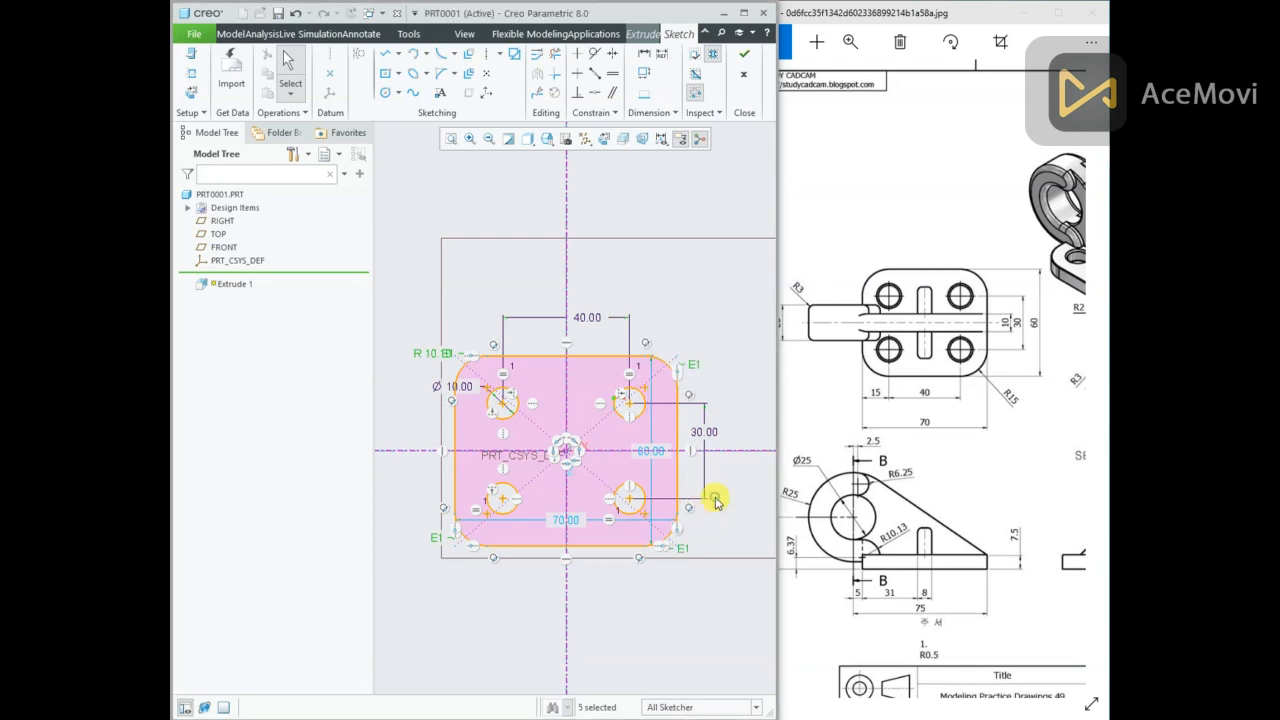
click(723, 336)
Set the shared corner fillet radius to 15 and finish the plate sketch.
double_click(437, 356)
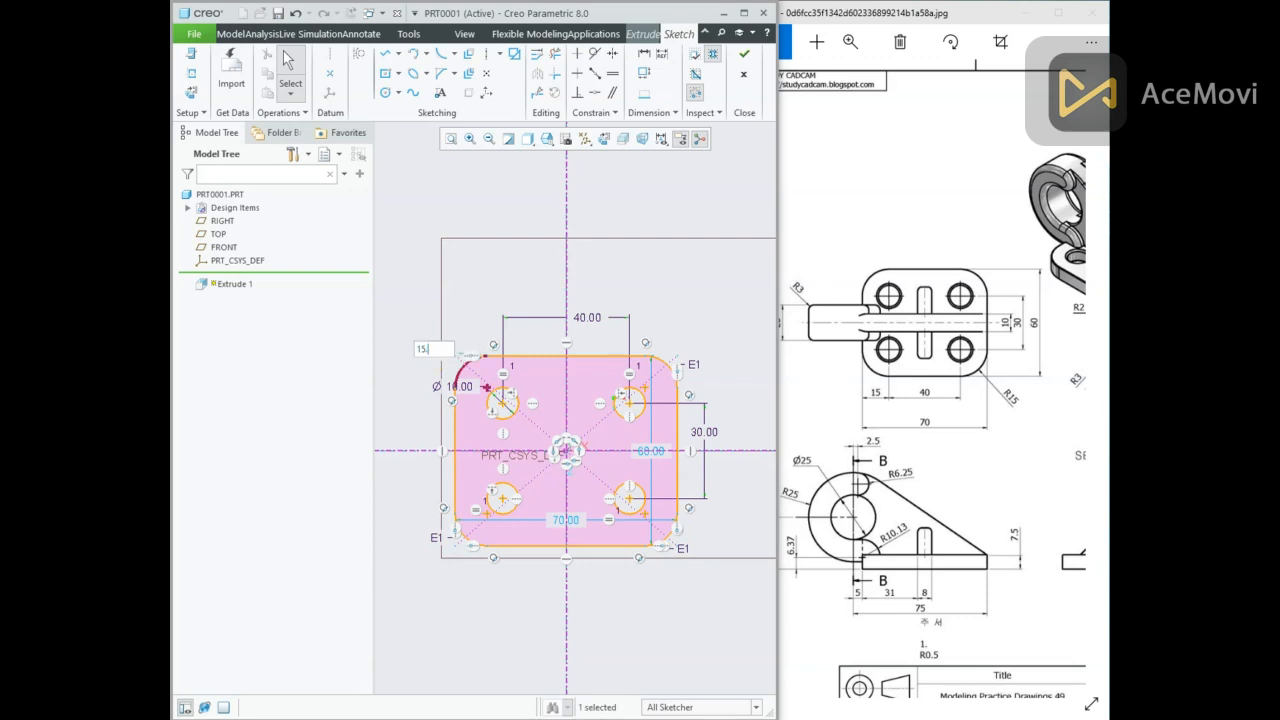
key(Return)
click(457, 244)
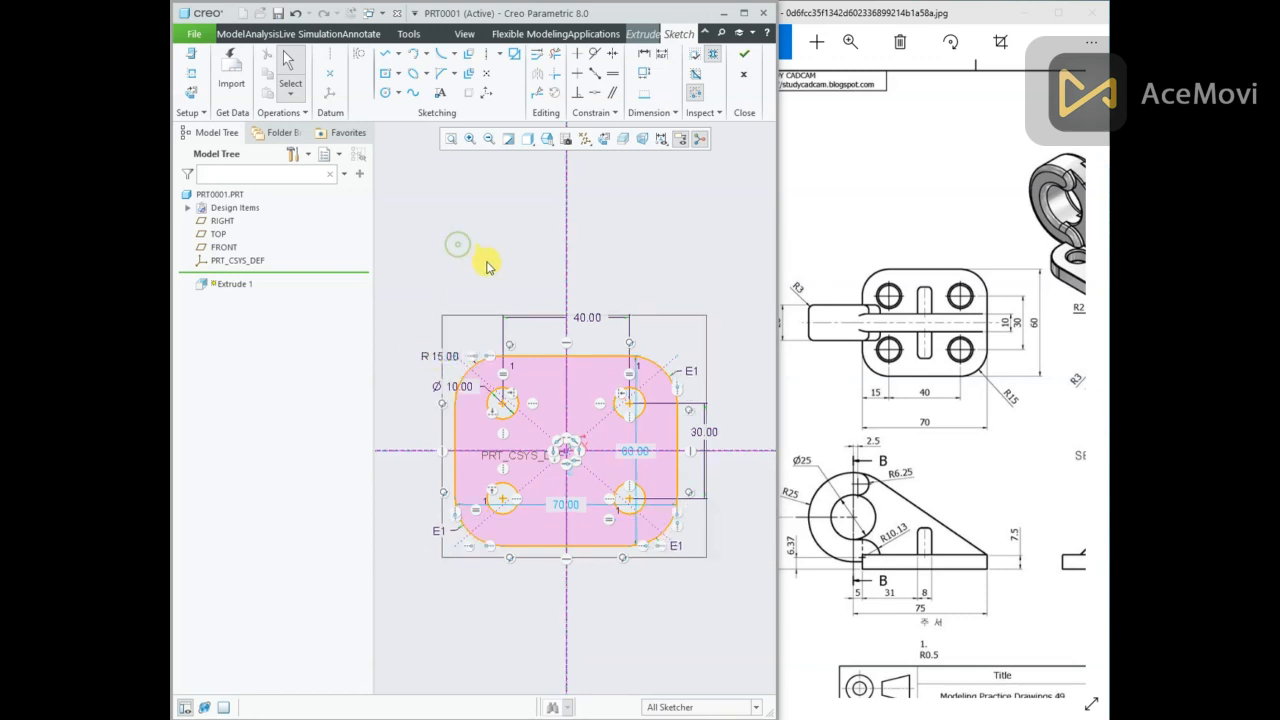
scroll(513, 456, up, 1)
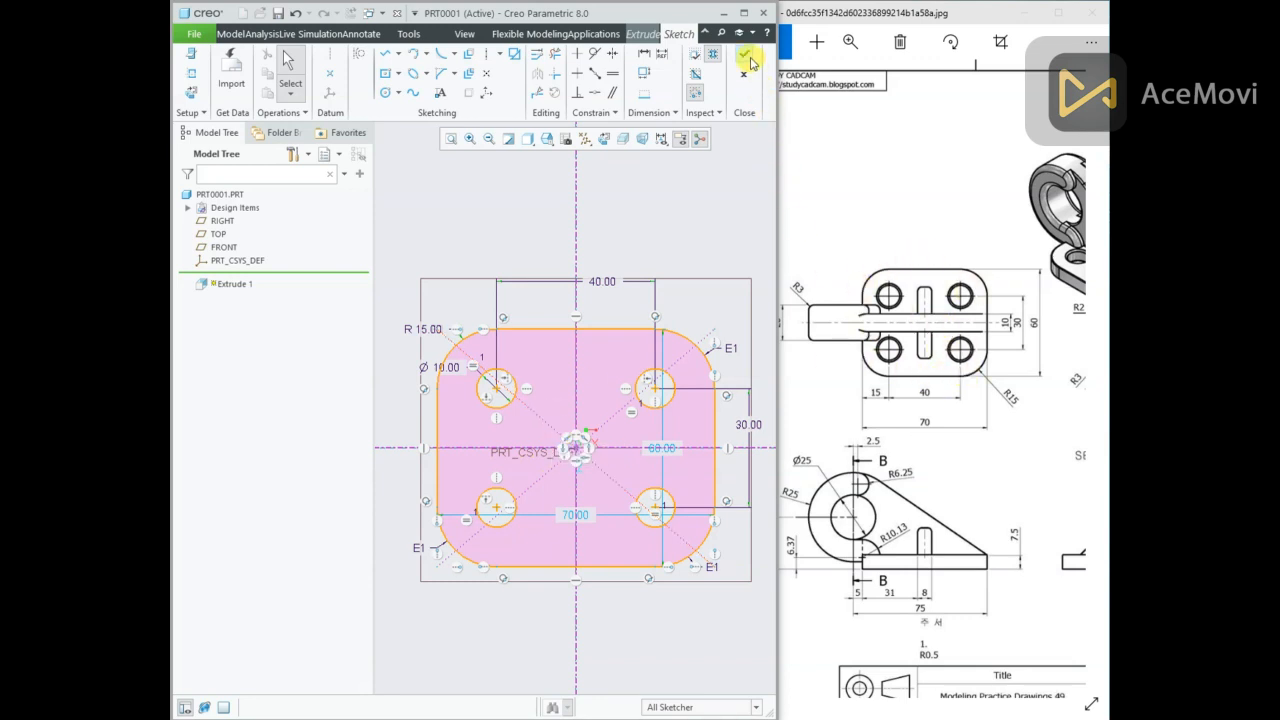
right_click(657, 192)
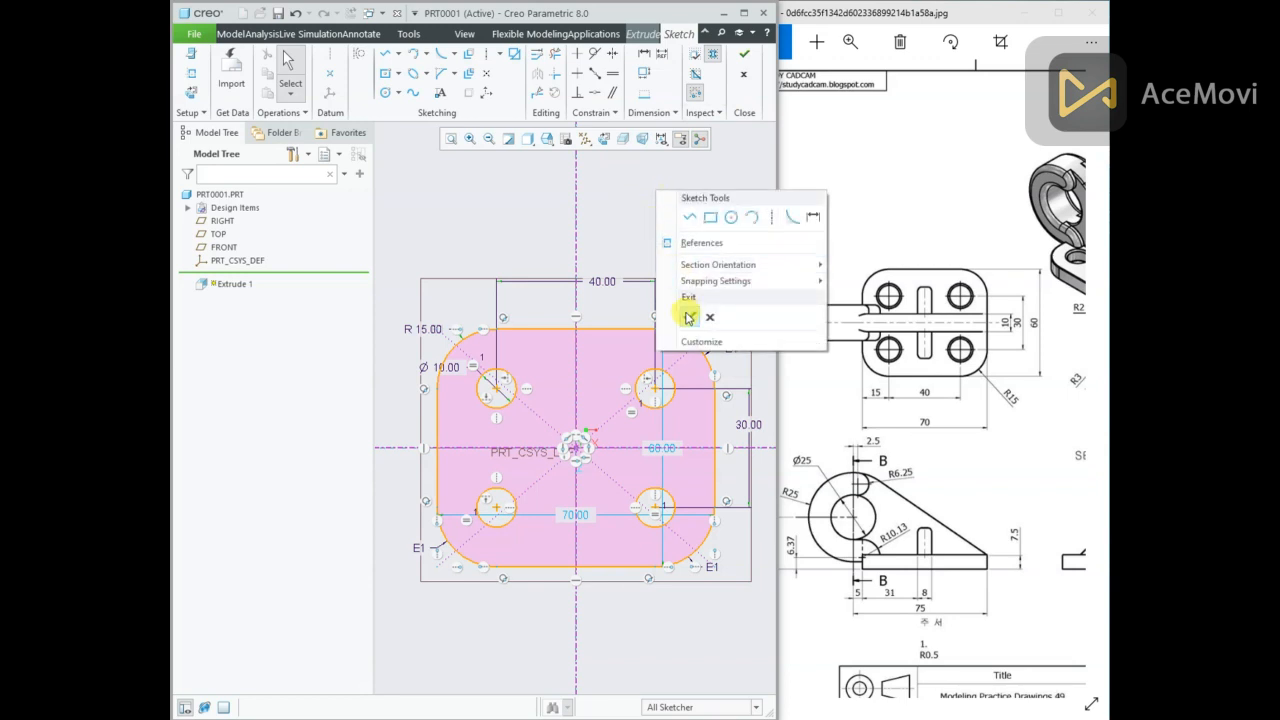
click(678, 314)
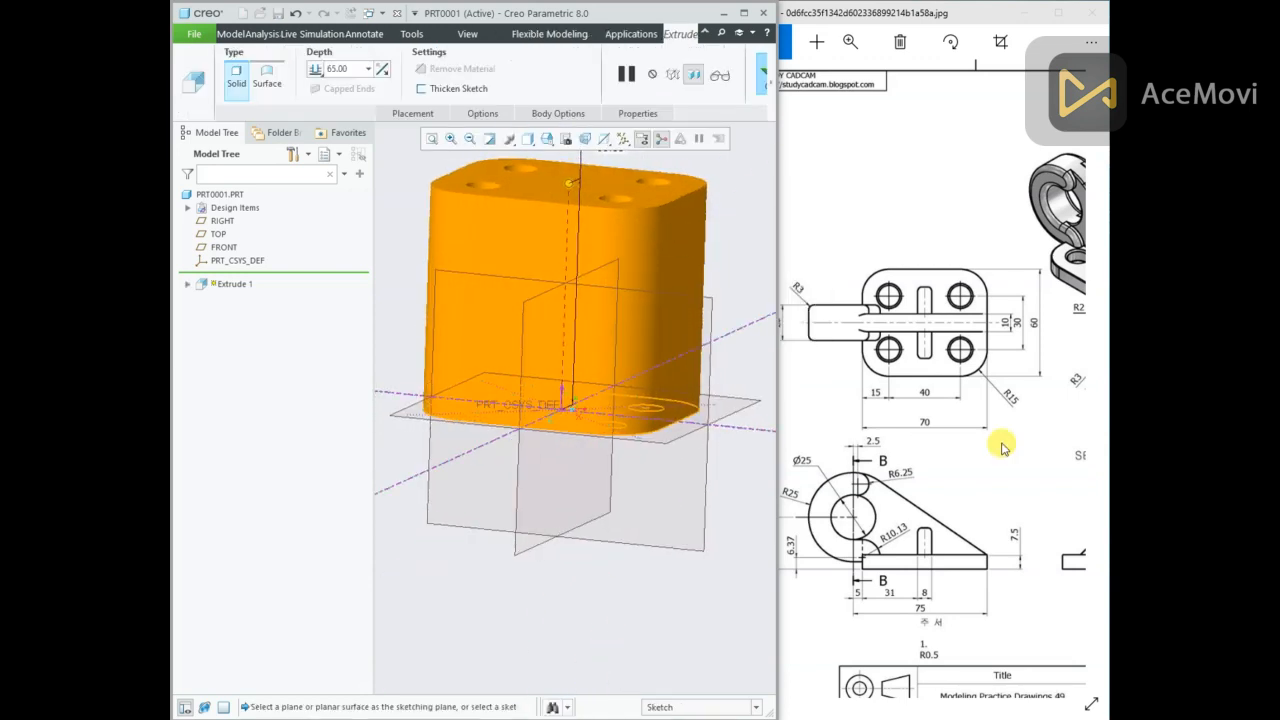
Consult the reference drawing for the plate thickness and set the extrusion depth to 7.5.
click(983, 448)
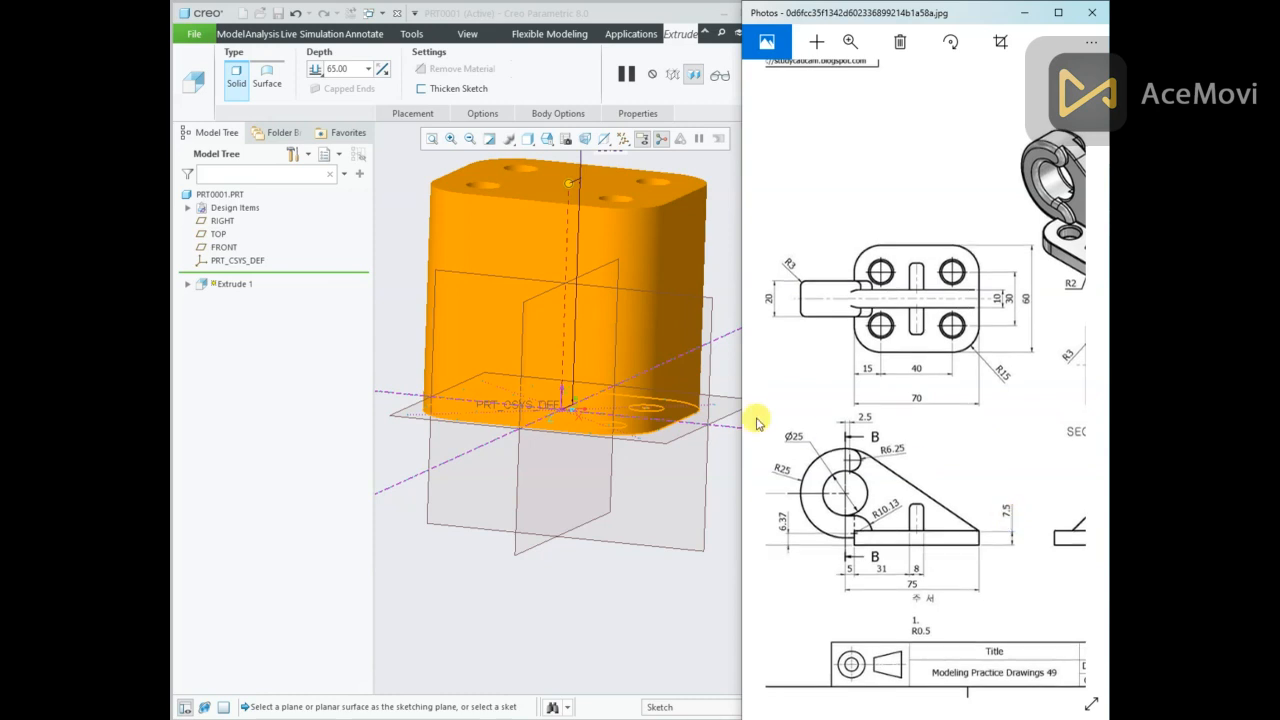
double_click(345, 68)
text(7.5)
key(Return)
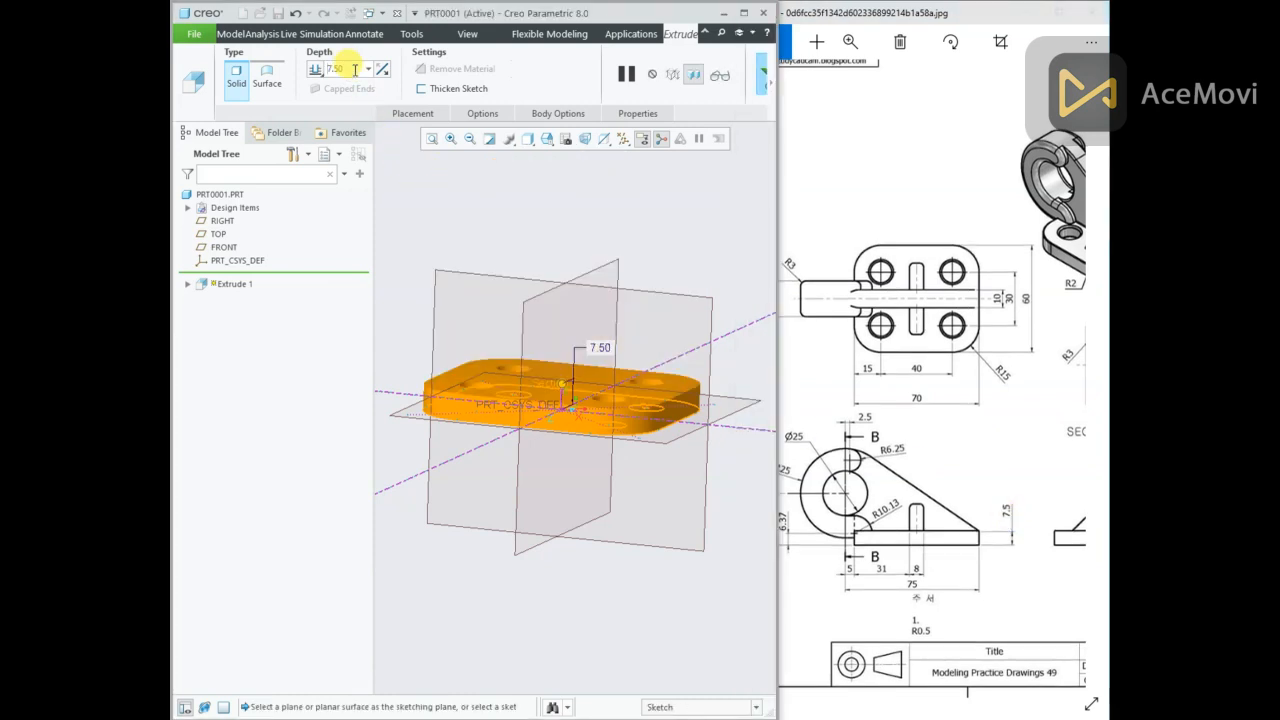
Change the model's display style to shaded with edges.
click(531, 146)
click(517, 177)
middle_drag(574, 217, 557, 231)
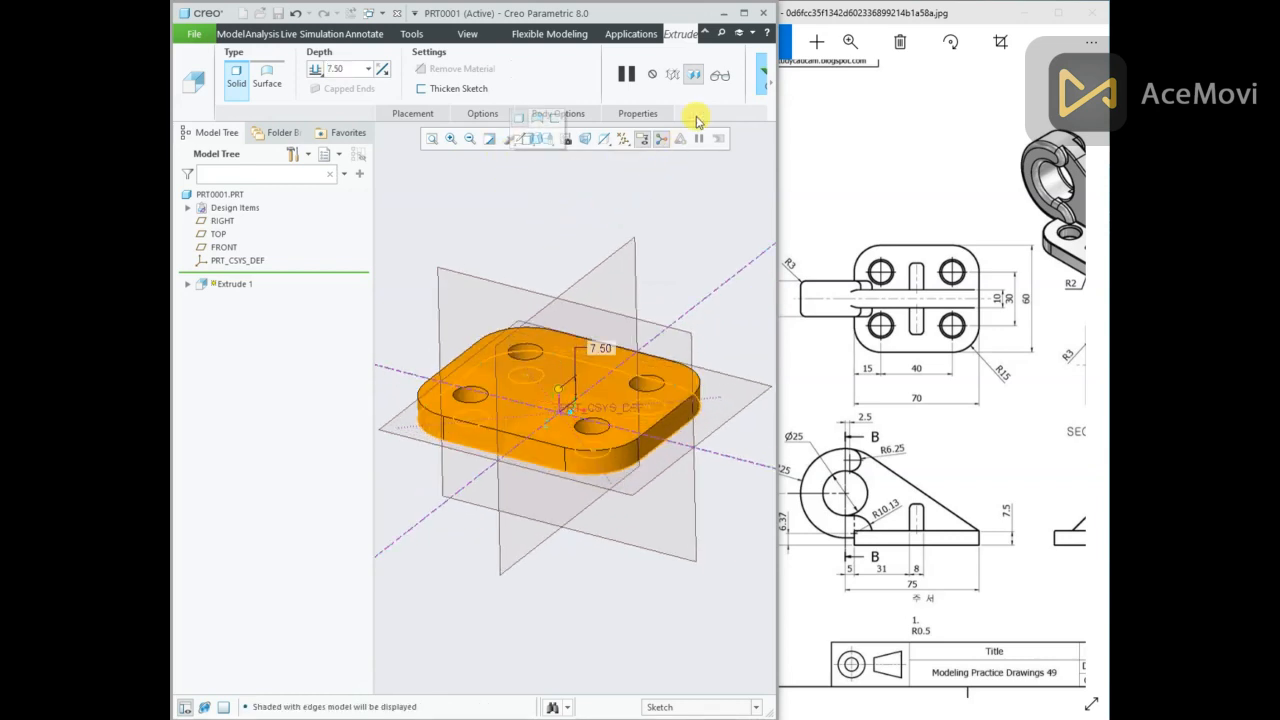
Accept the base plate extrusion.
right_click(657, 208)
click(601, 208)
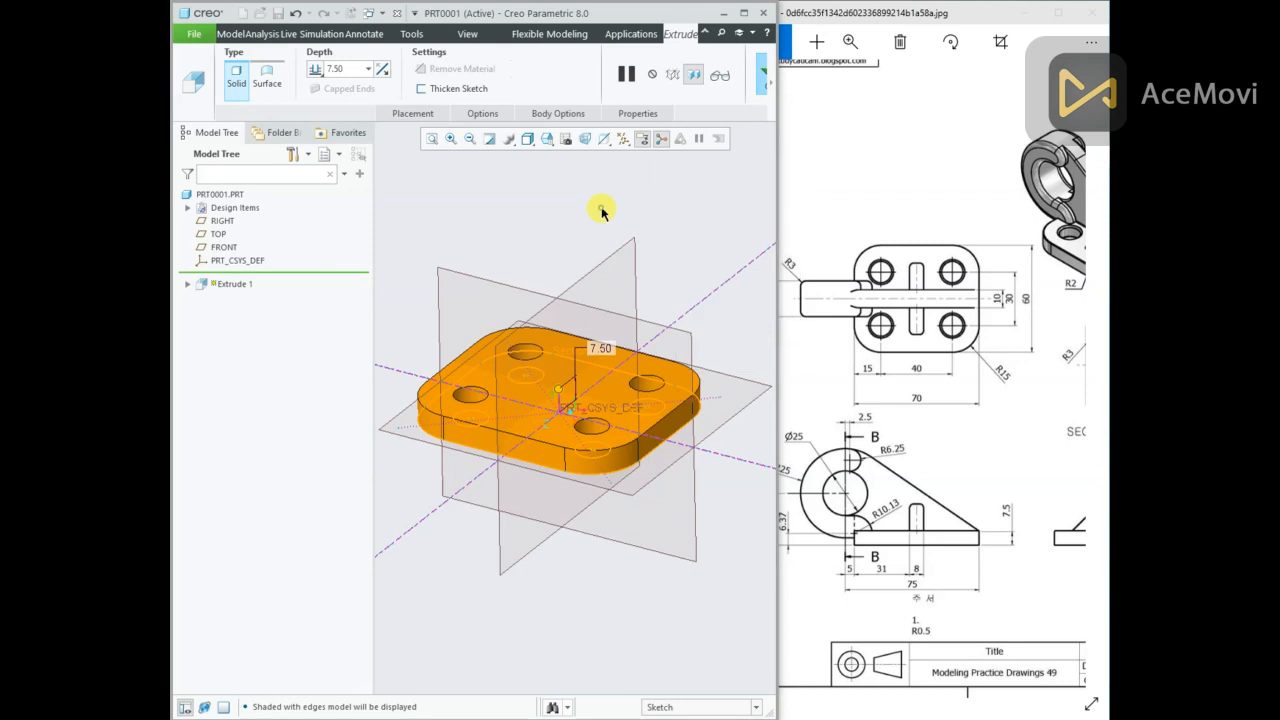
click(768, 78)
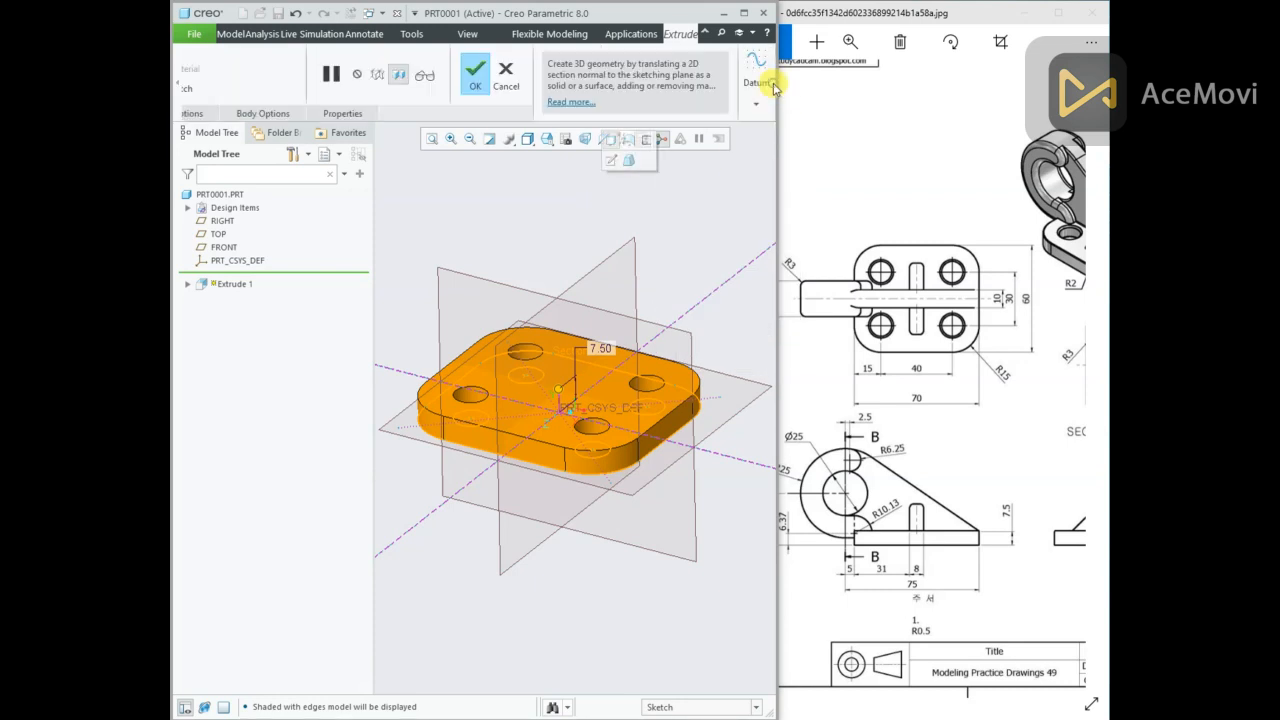
click(477, 83)
Start a new extrusion sketch on the FRONT datum plane and orient the view parallel to the sketch.
middle_drag(631, 254, 449, 251)
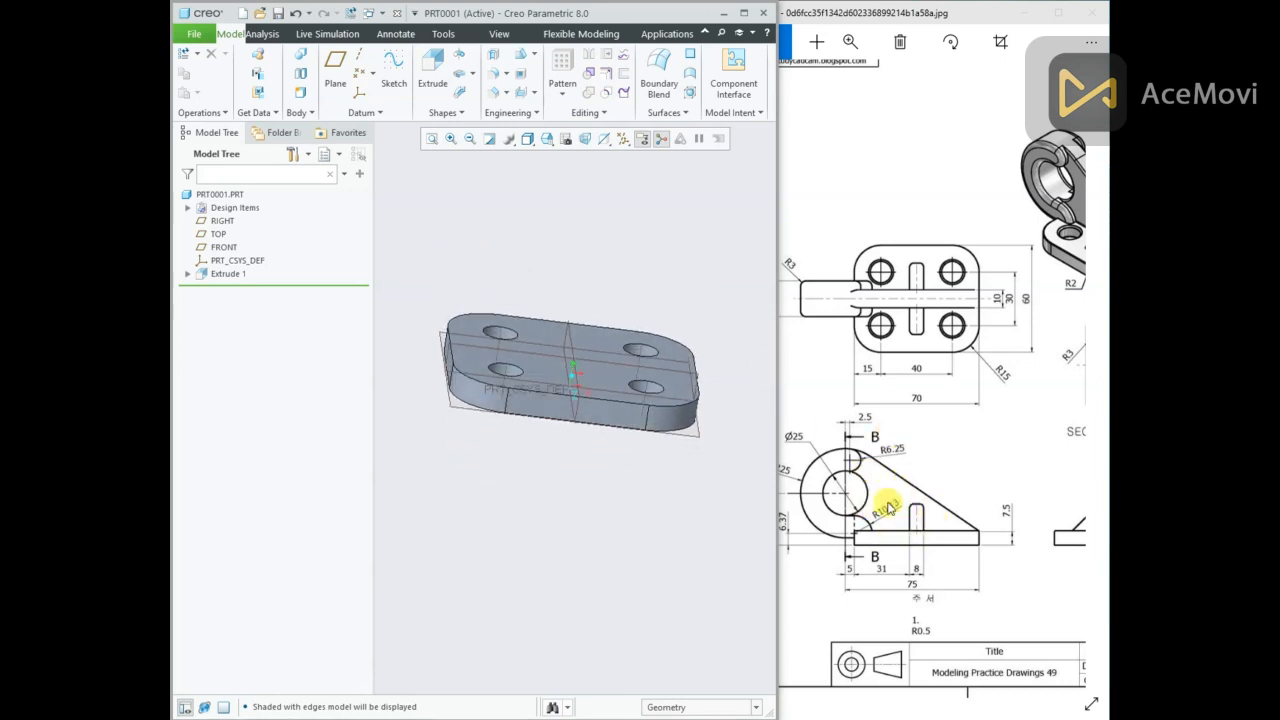
middle_drag(516, 346, 478, 300)
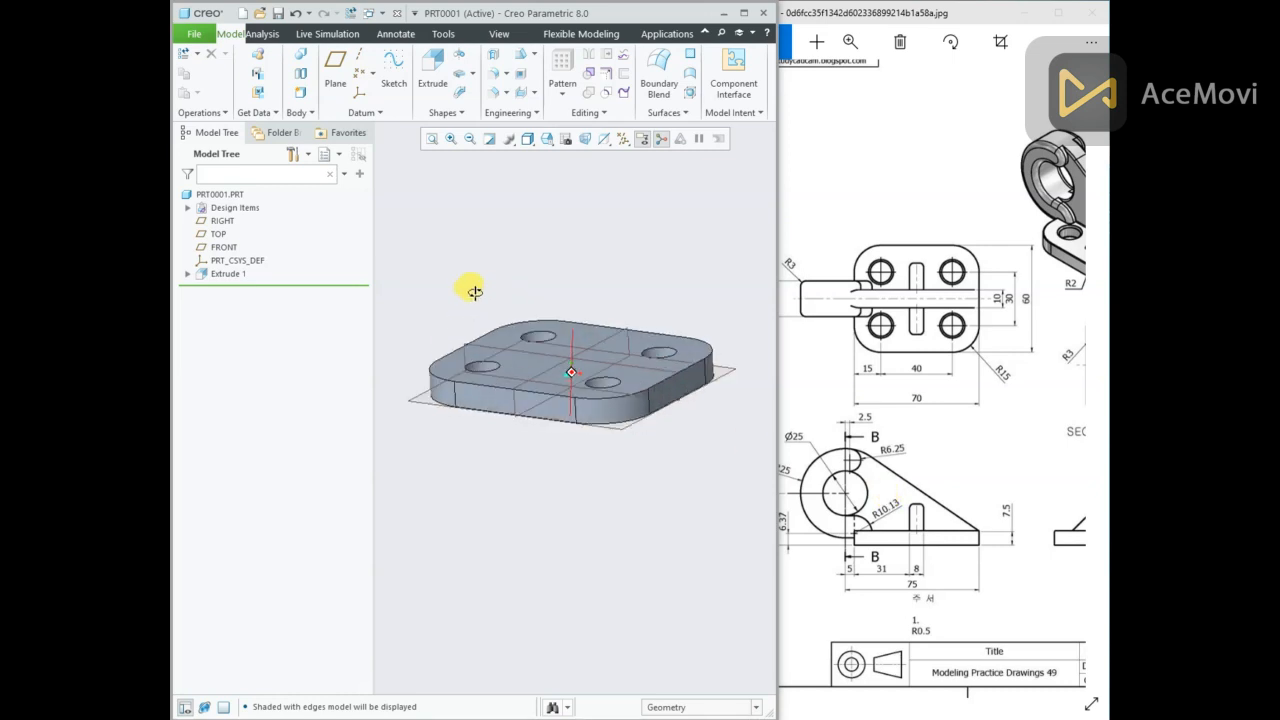
click(479, 342)
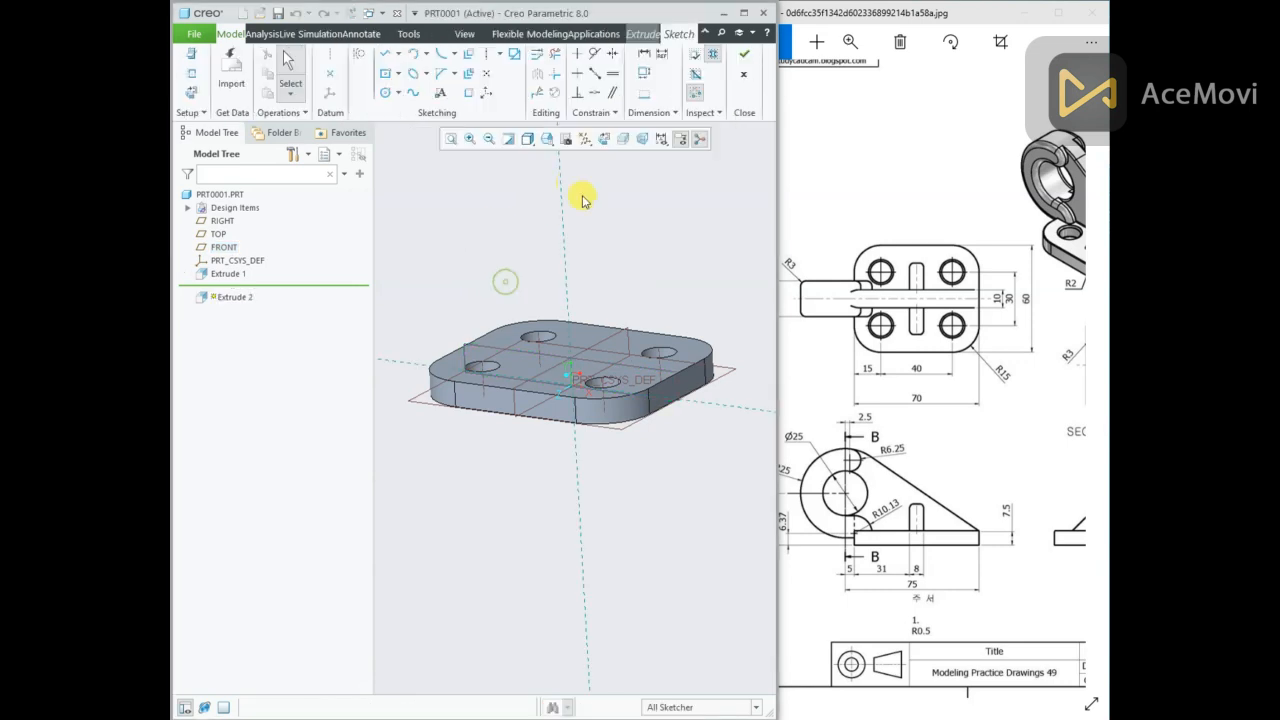
click(604, 138)
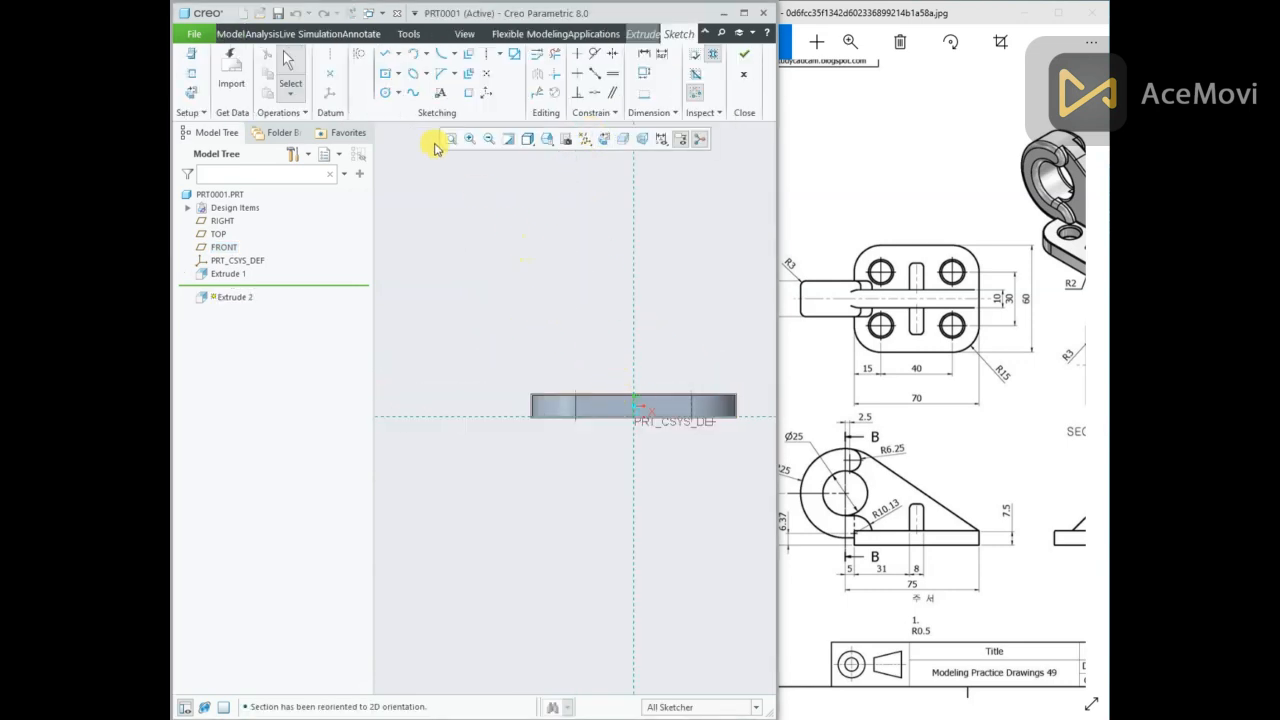
Add the plate's two end surfaces, right and left, as sketch references.
click(385, 56)
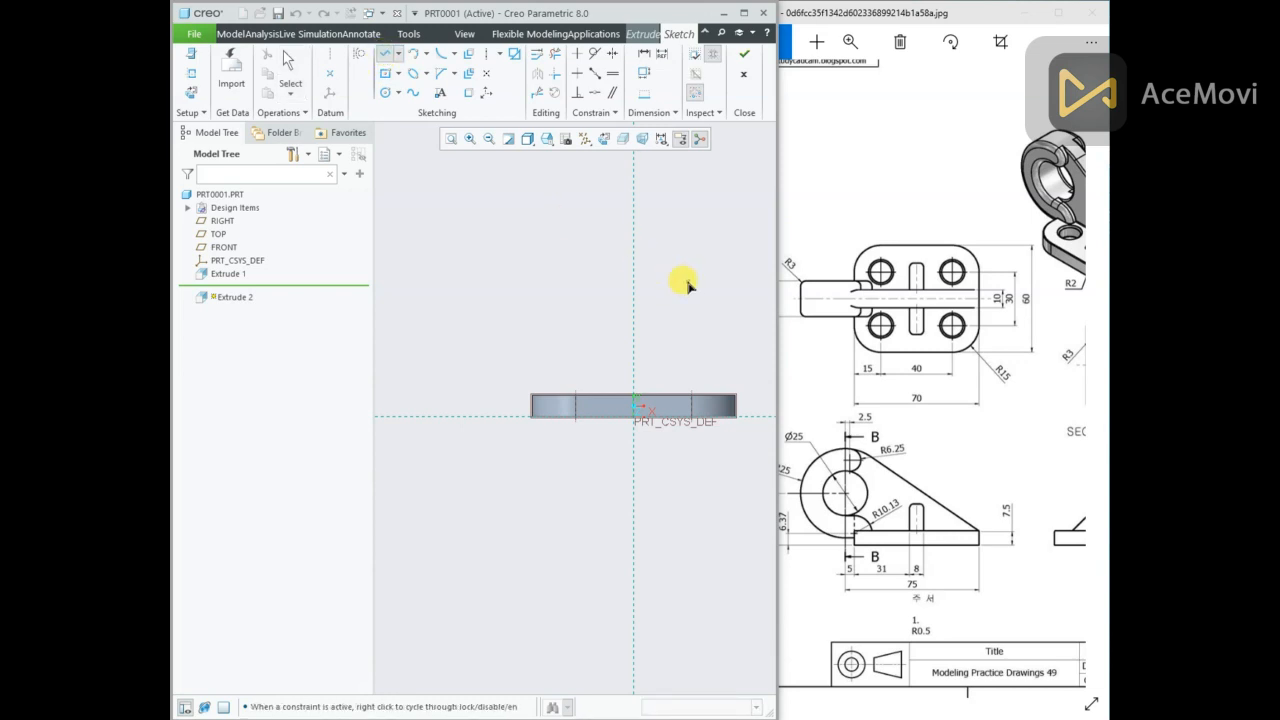
right_click(677, 251)
click(704, 296)
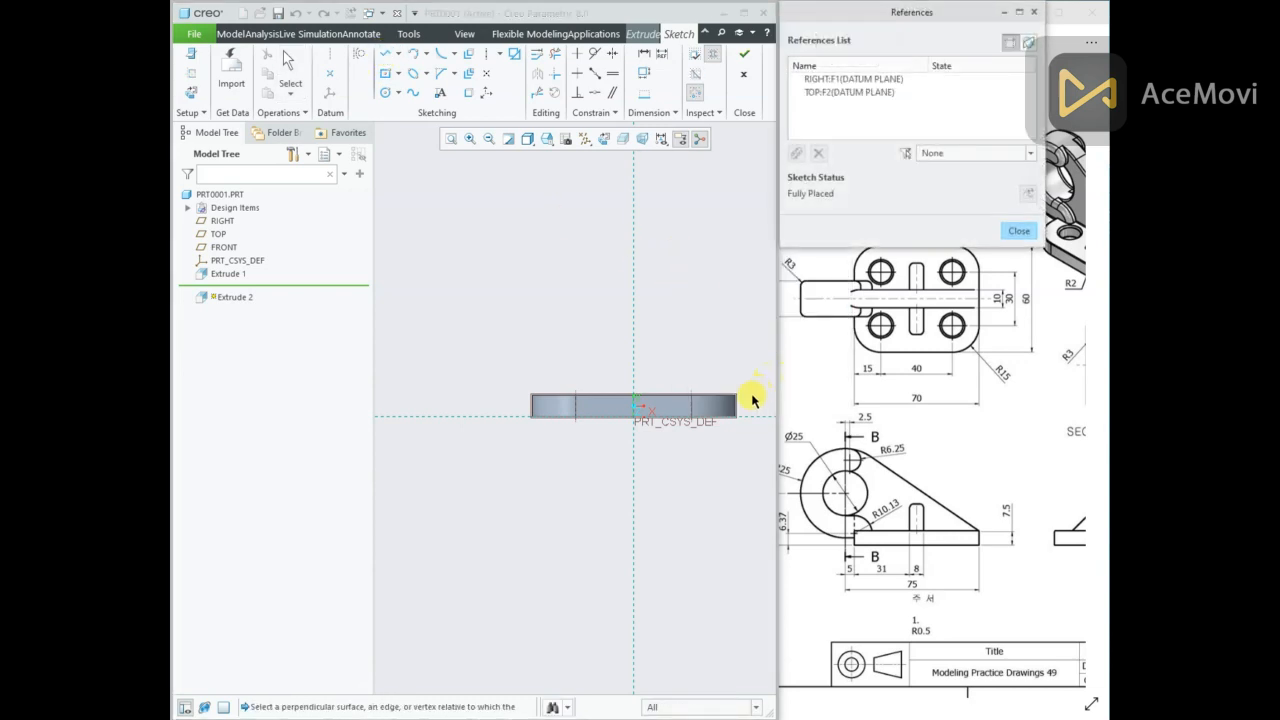
click(735, 404)
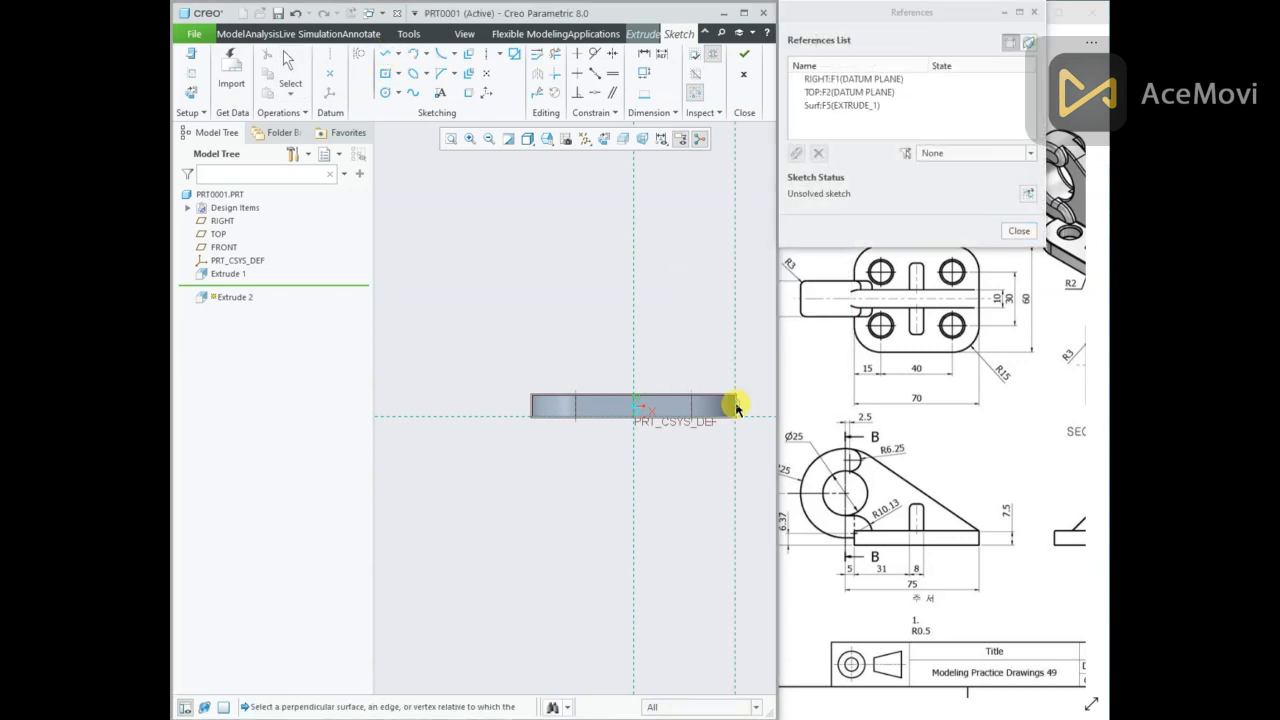
click(533, 408)
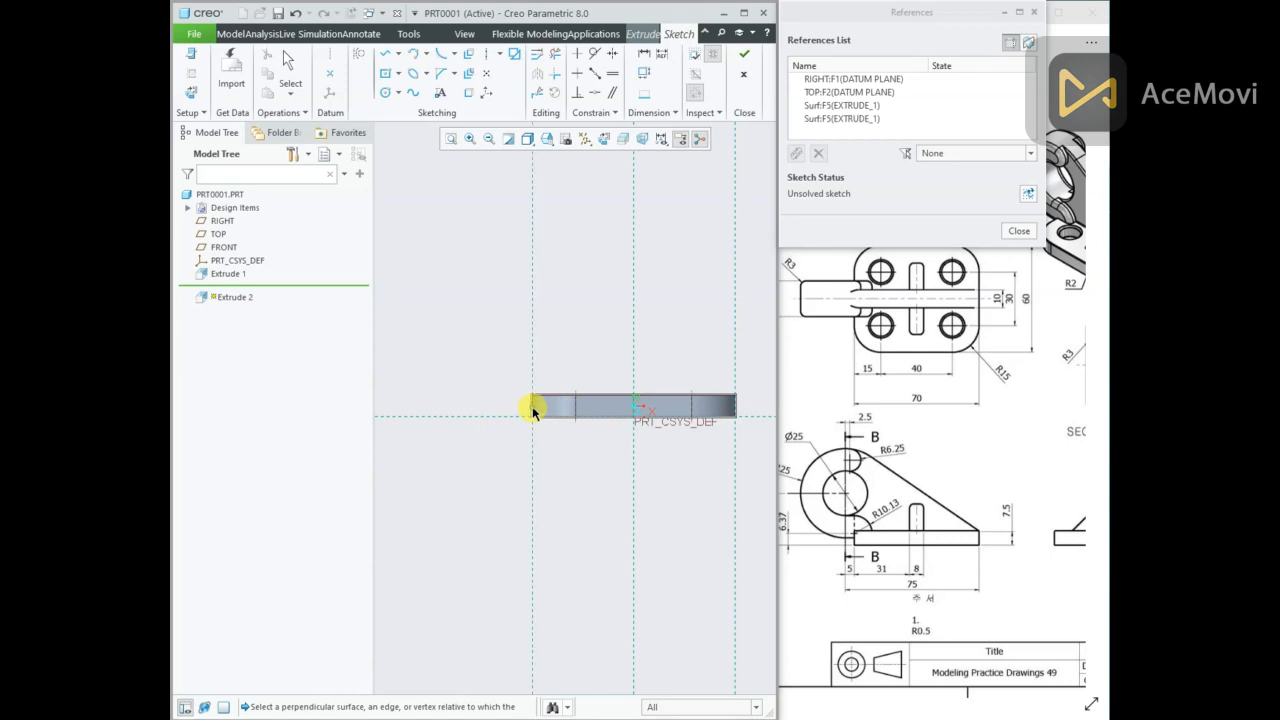
click(1013, 238)
Consult the drawing's side view and sketch a vertical centerline along the plate's left end reference.
drag(898, 449, 966, 447)
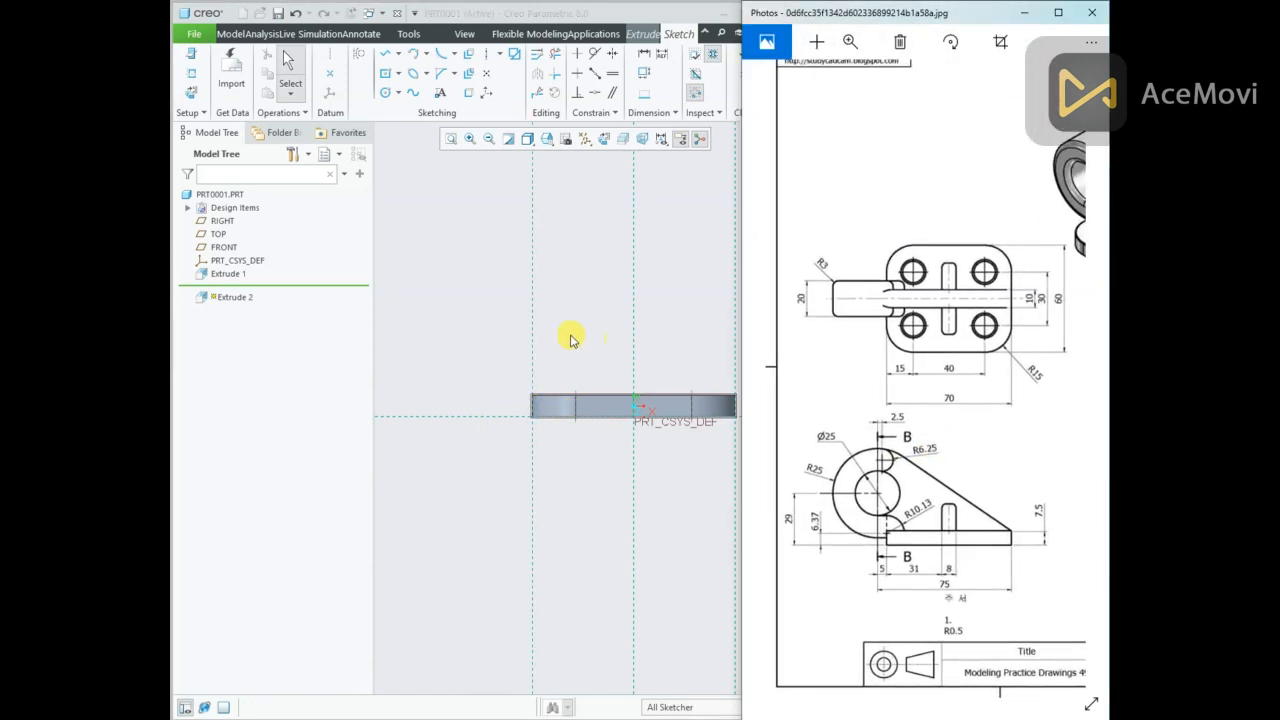
scroll(480, 341, up, 1)
scroll(624, 311, down, 1)
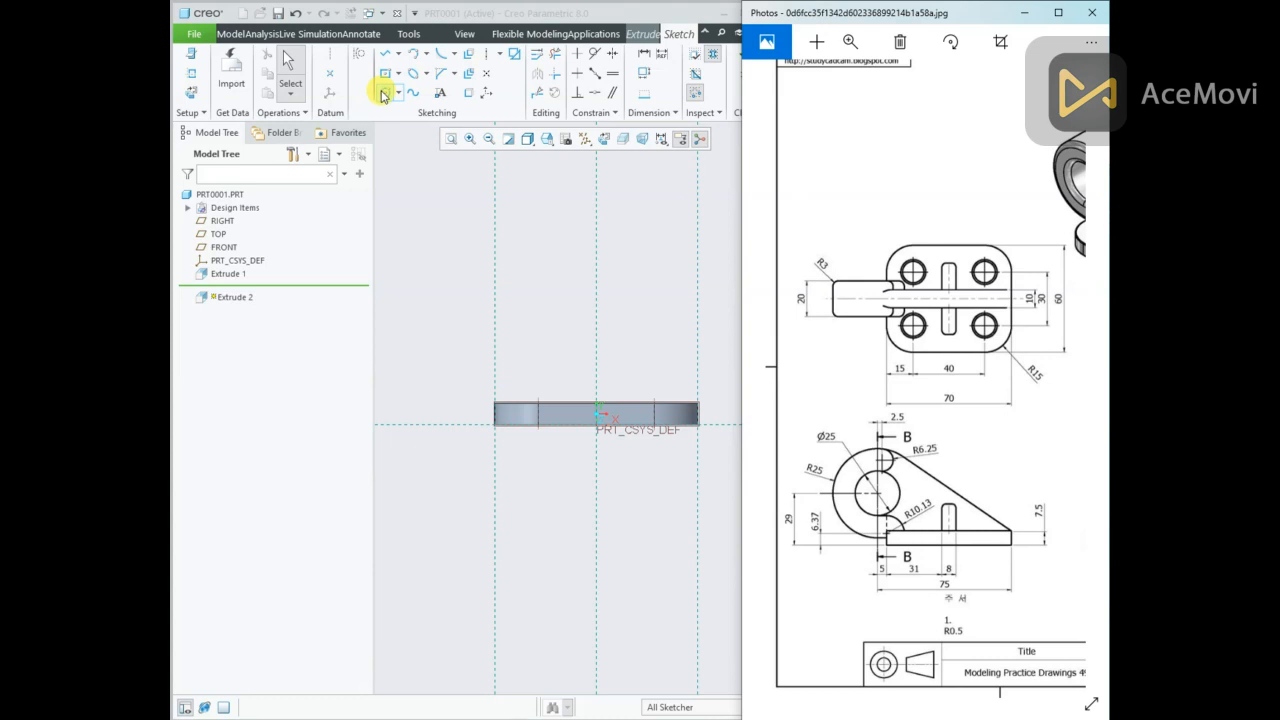
click(422, 170)
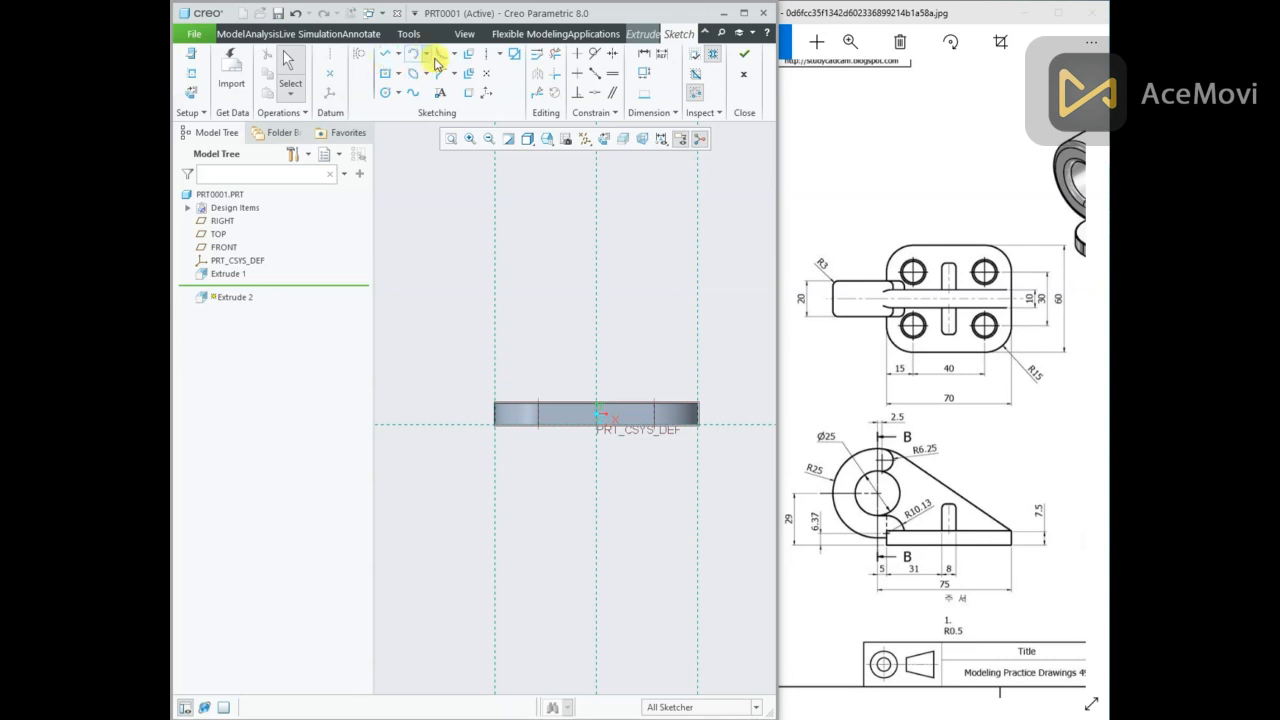
click(486, 55)
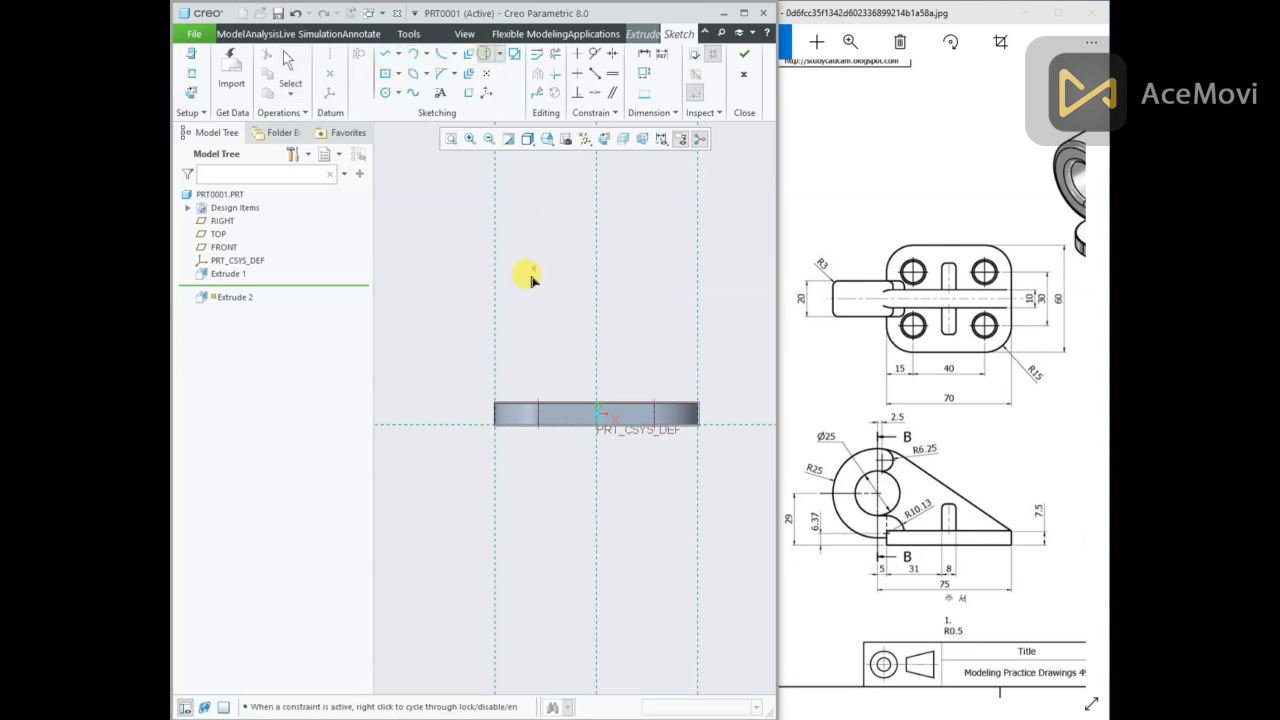
click(496, 415)
click(496, 388)
middle_click(463, 297)
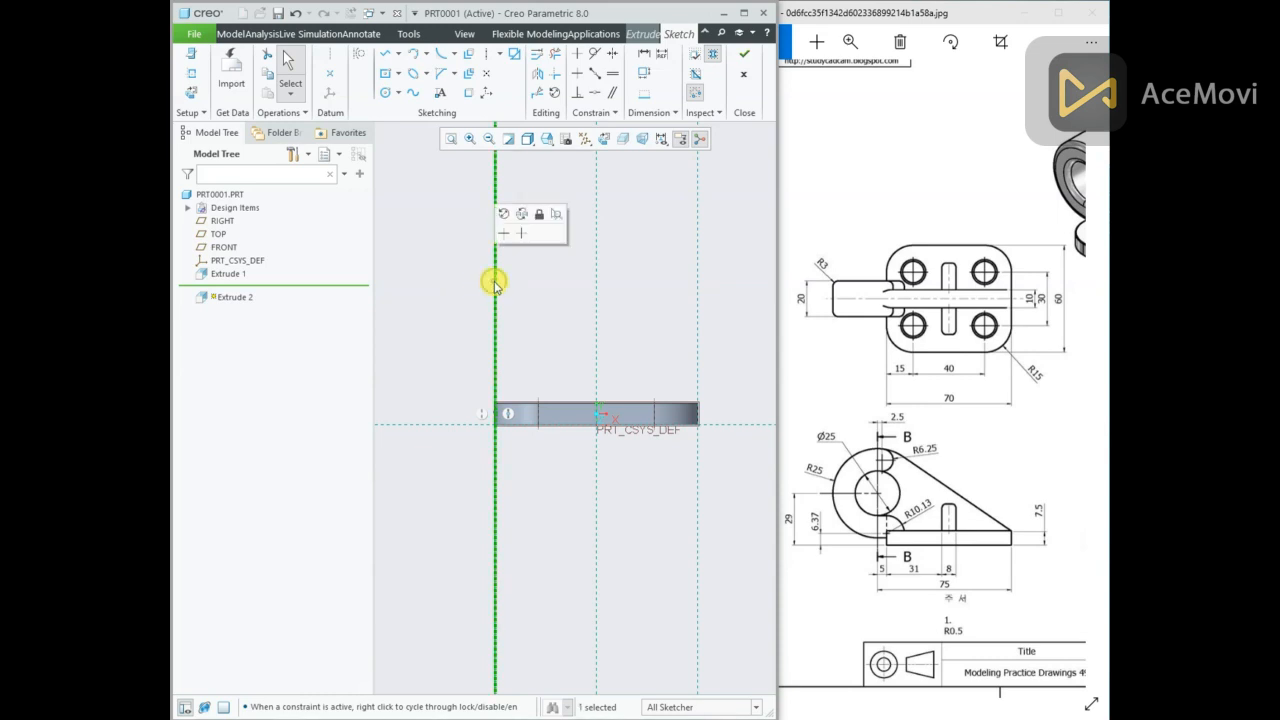
click(447, 289)
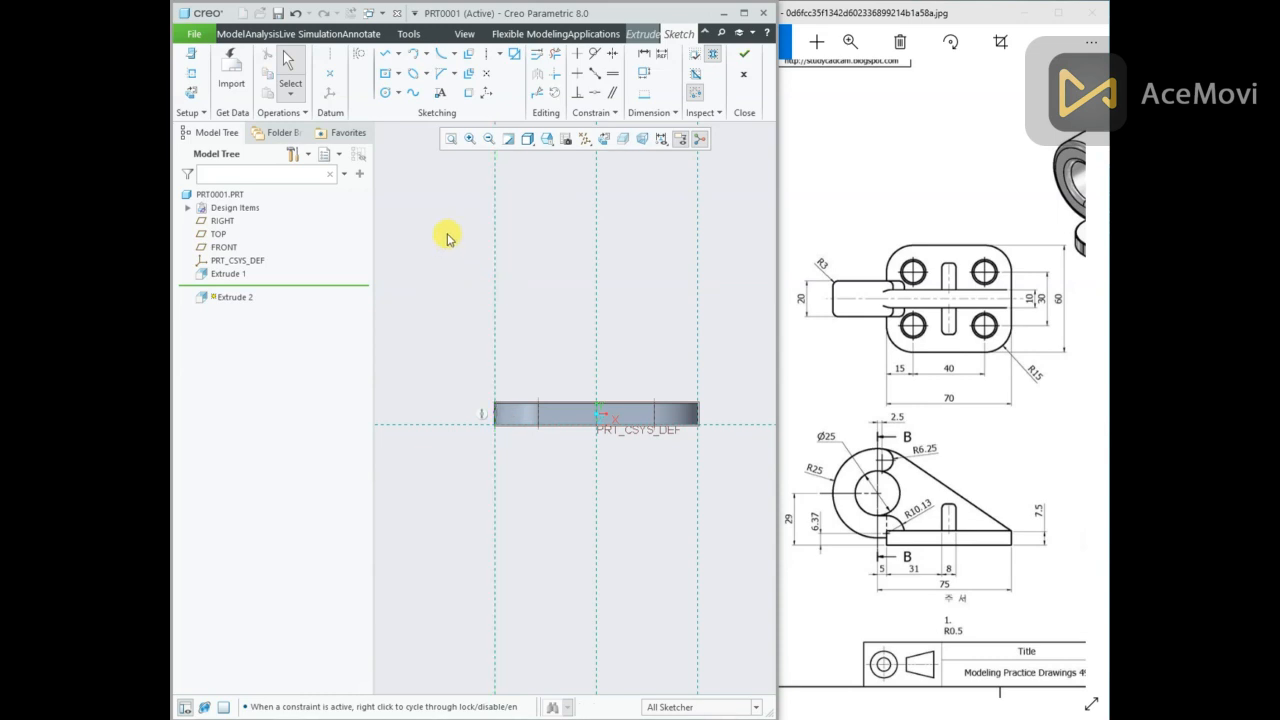
Sketch two concentric circles, about 32 and 20 in diameter, above the plate's left end.
click(385, 91)
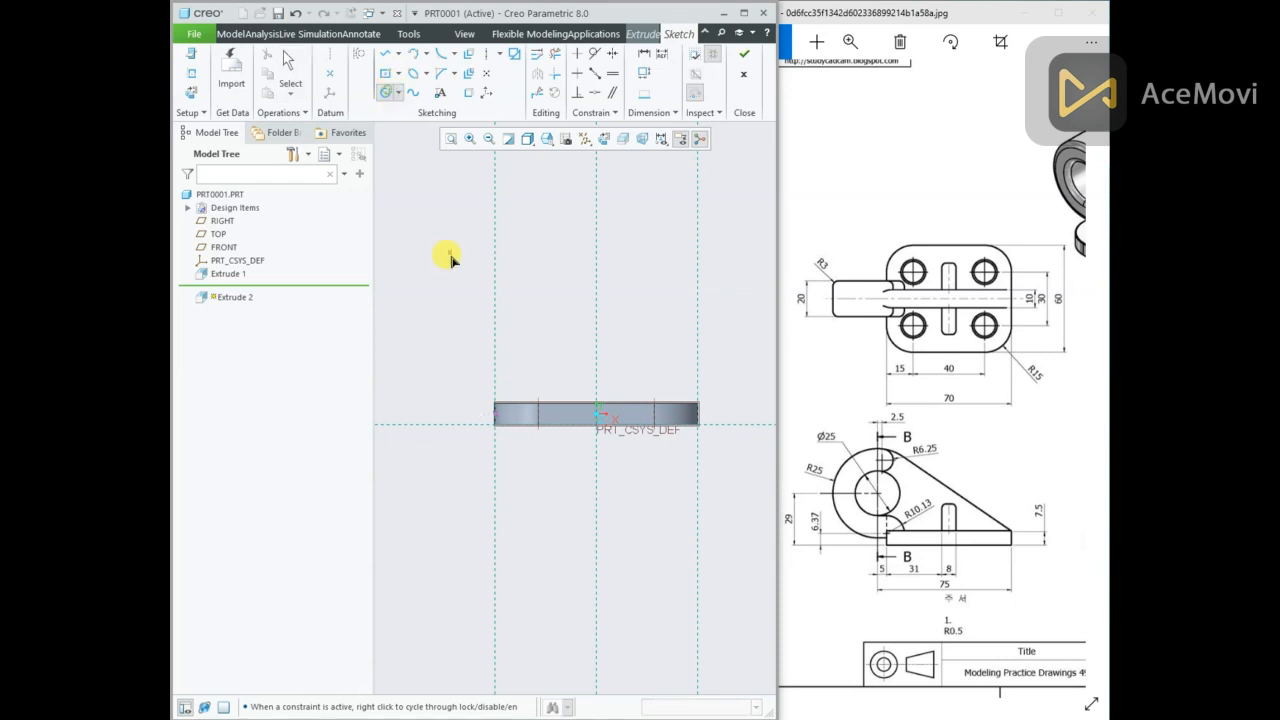
click(475, 307)
click(489, 356)
click(472, 307)
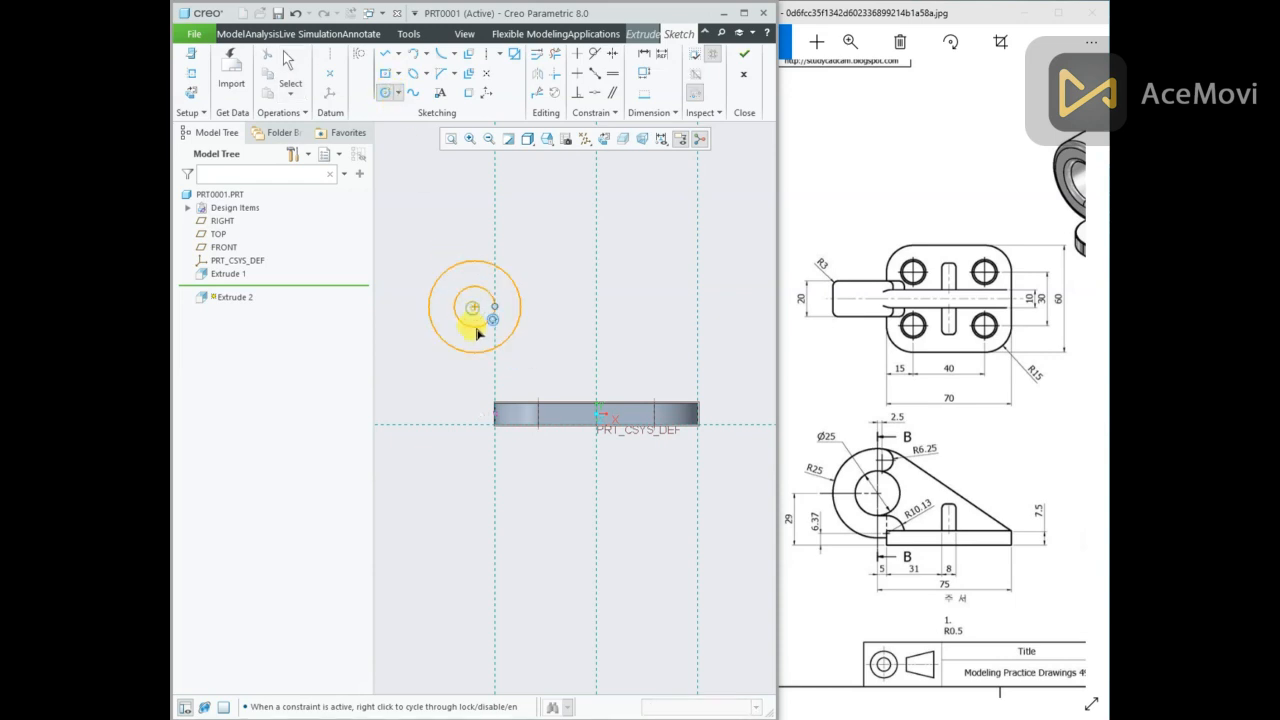
click(477, 337)
middle_click(591, 289)
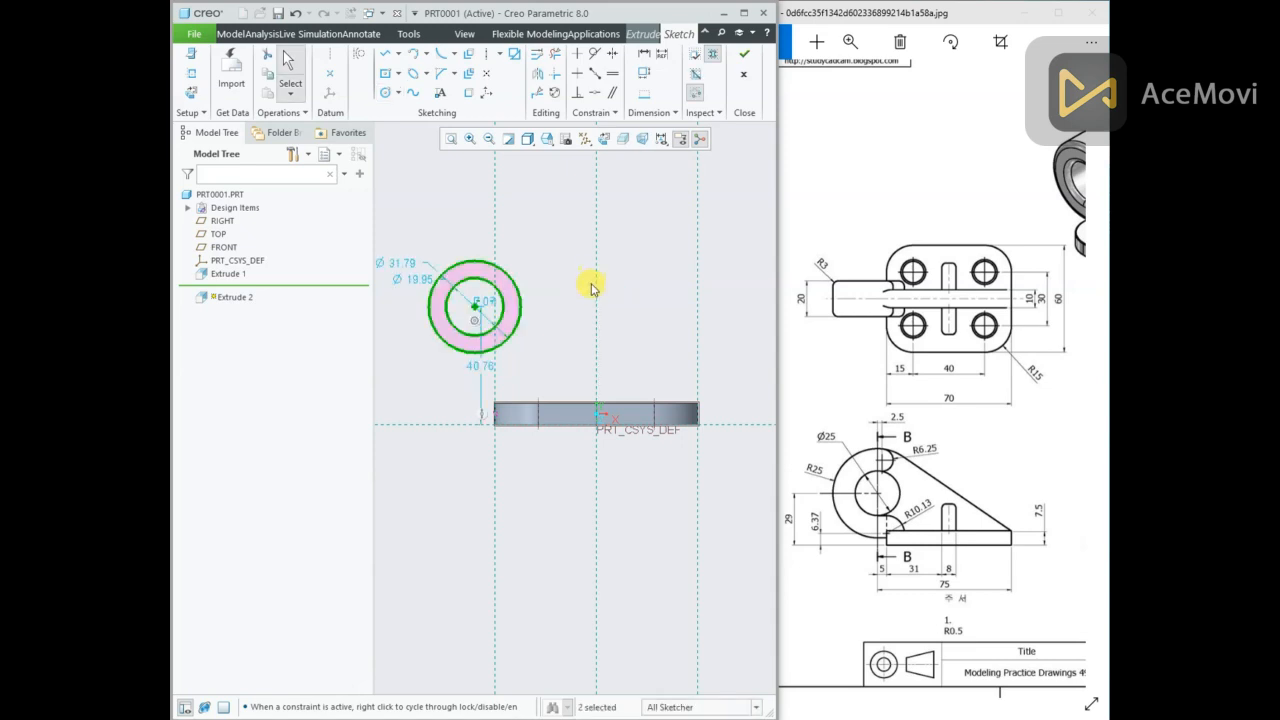
Set the outer circle's radius to 25 and the inner circle's diameter to 25.
scroll(591, 289, up, 2)
mouse_move(441, 277)
mouse_down()
mouse_move(455, 268)
mouse_move(425, 301)
mouse_move(417, 288)
mouse_move(441, 277)
mouse_up()
click(414, 313)
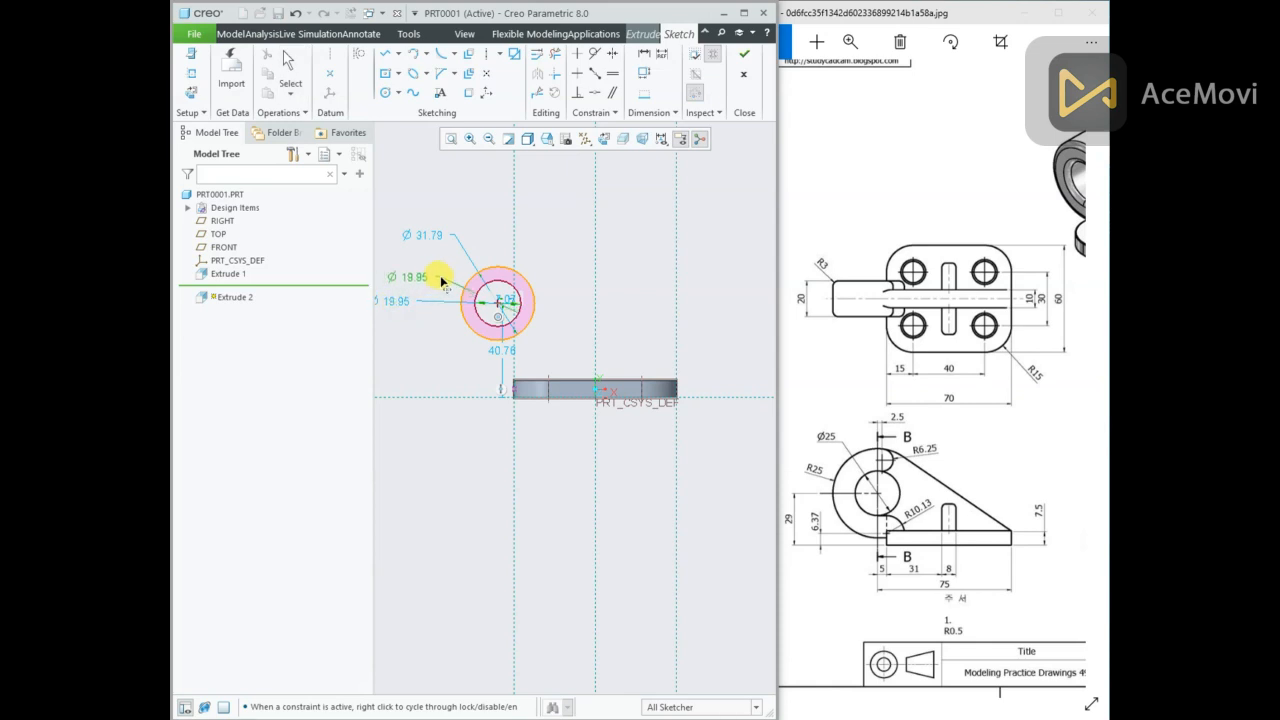
click(423, 237)
click(437, 188)
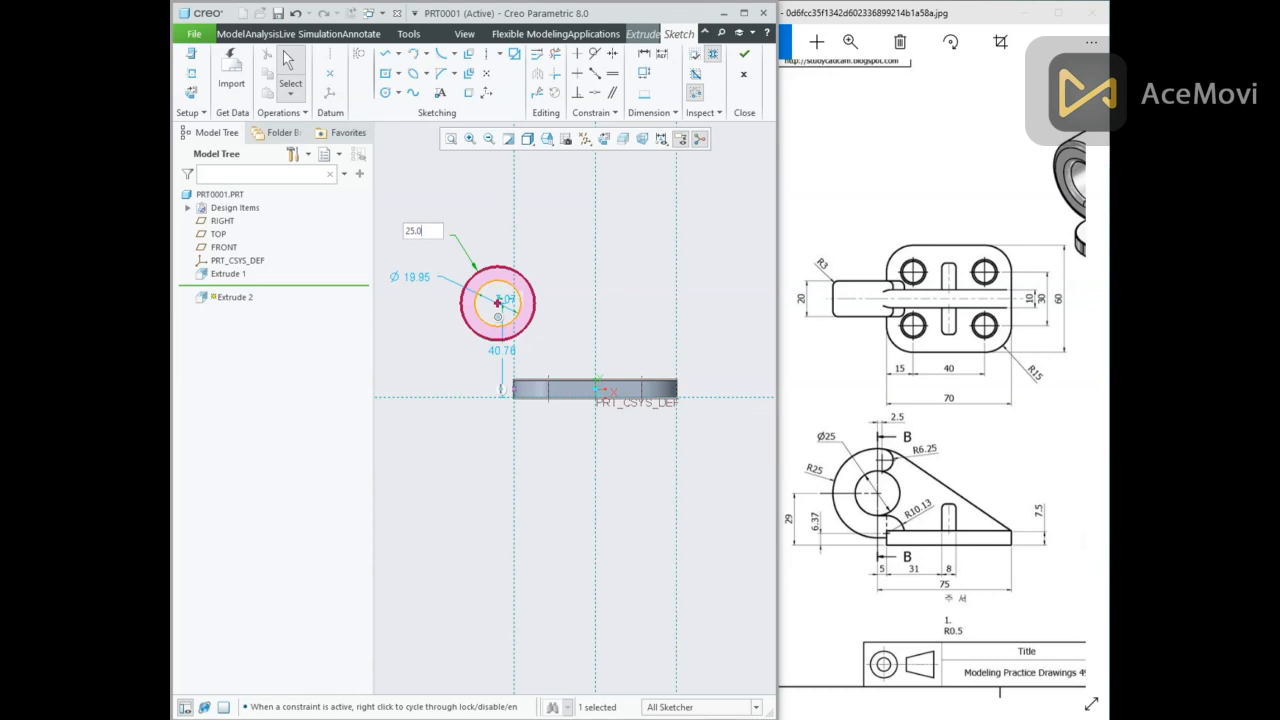
key(Return)
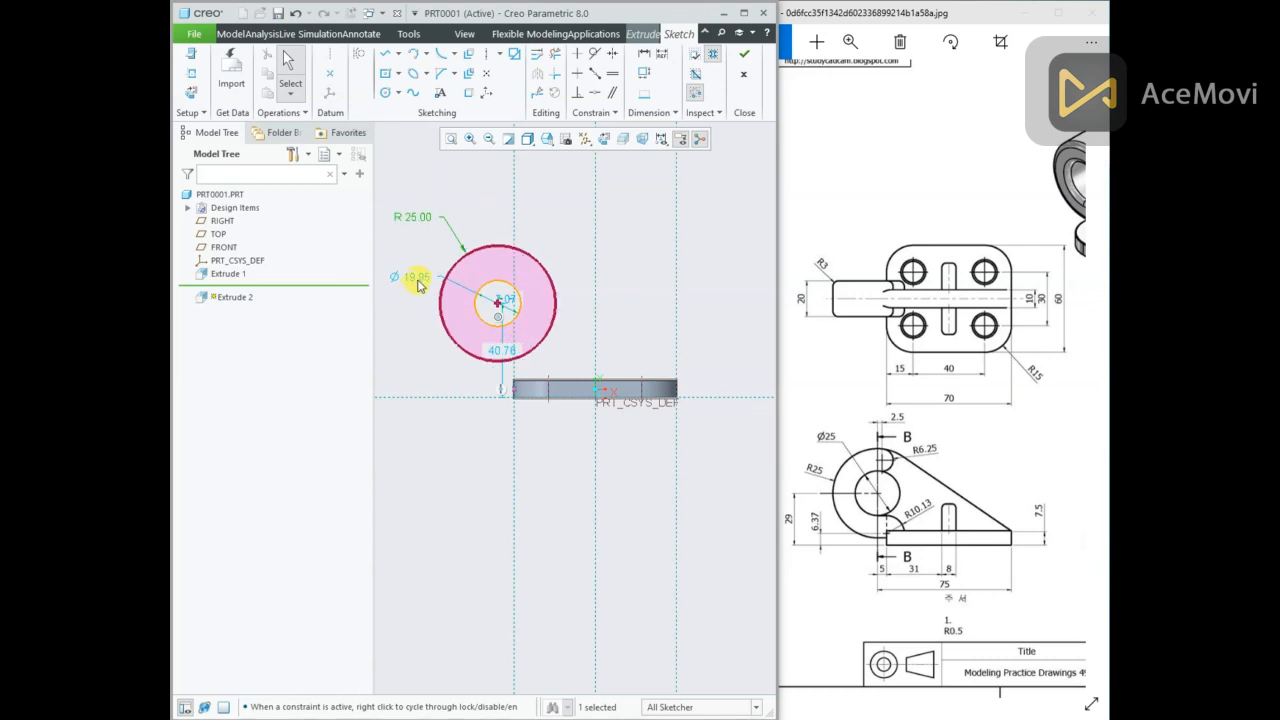
double_click(420, 284)
text(25)
key(Return)
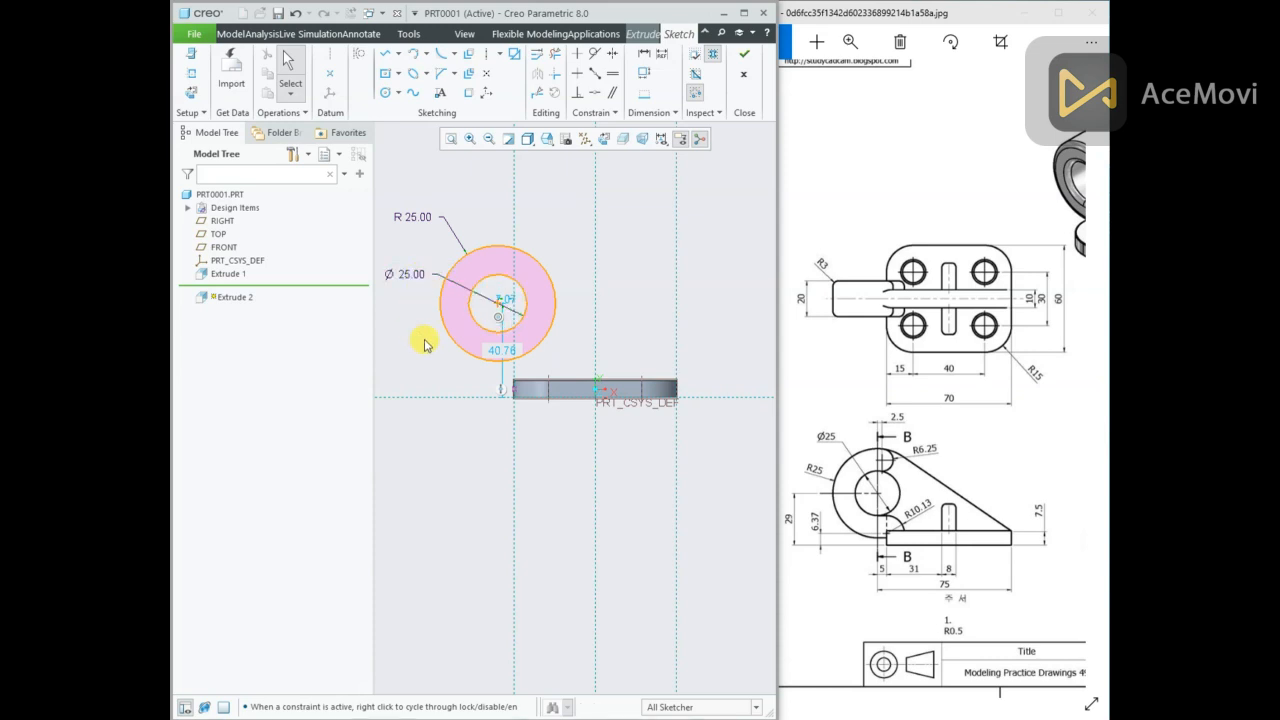
Place the circles' center 29 above the plate's bottom and 5 horizontally from the plate's left end reference.
double_click(501, 352)
text(28)
key(Return)
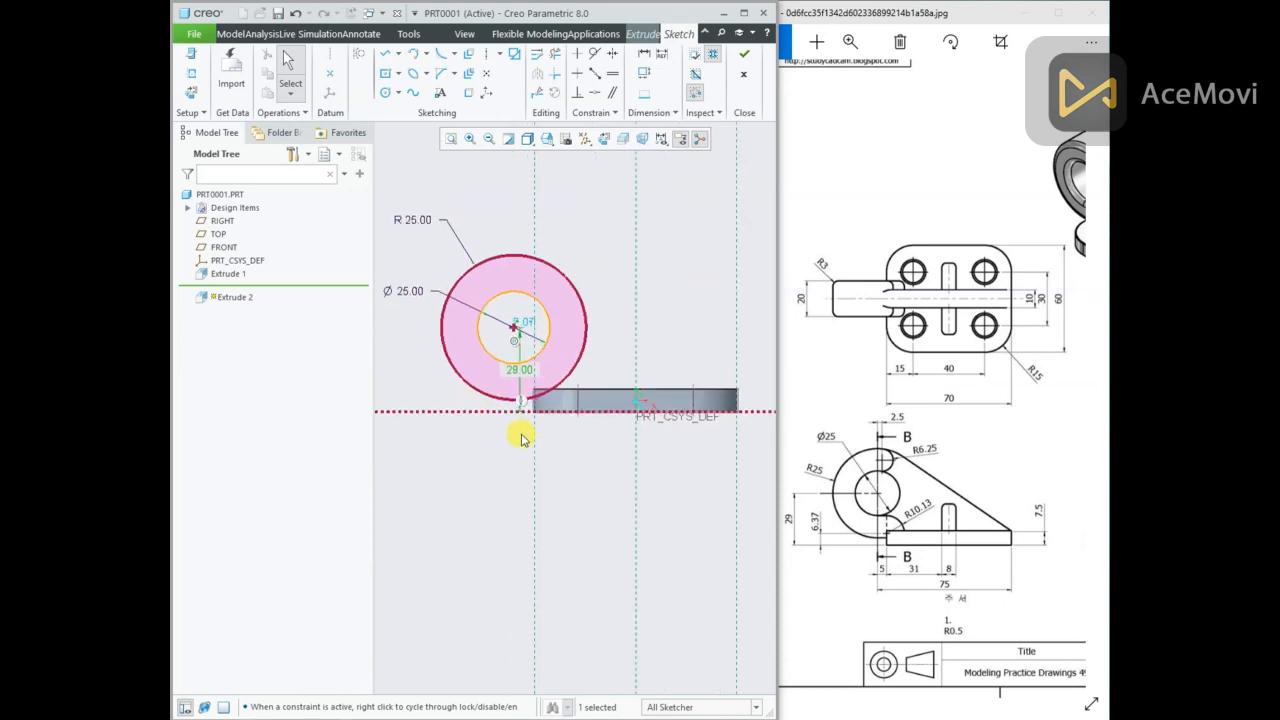
scroll(419, 331, down, 1)
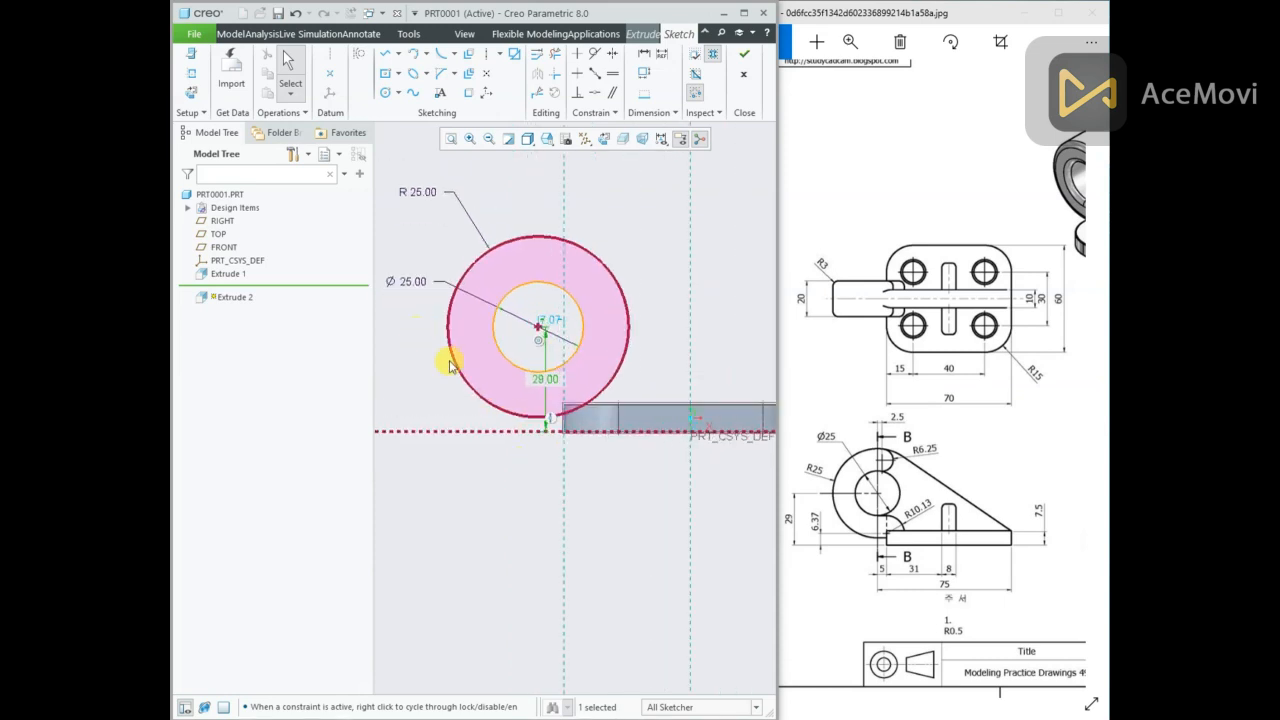
double_click(550, 326)
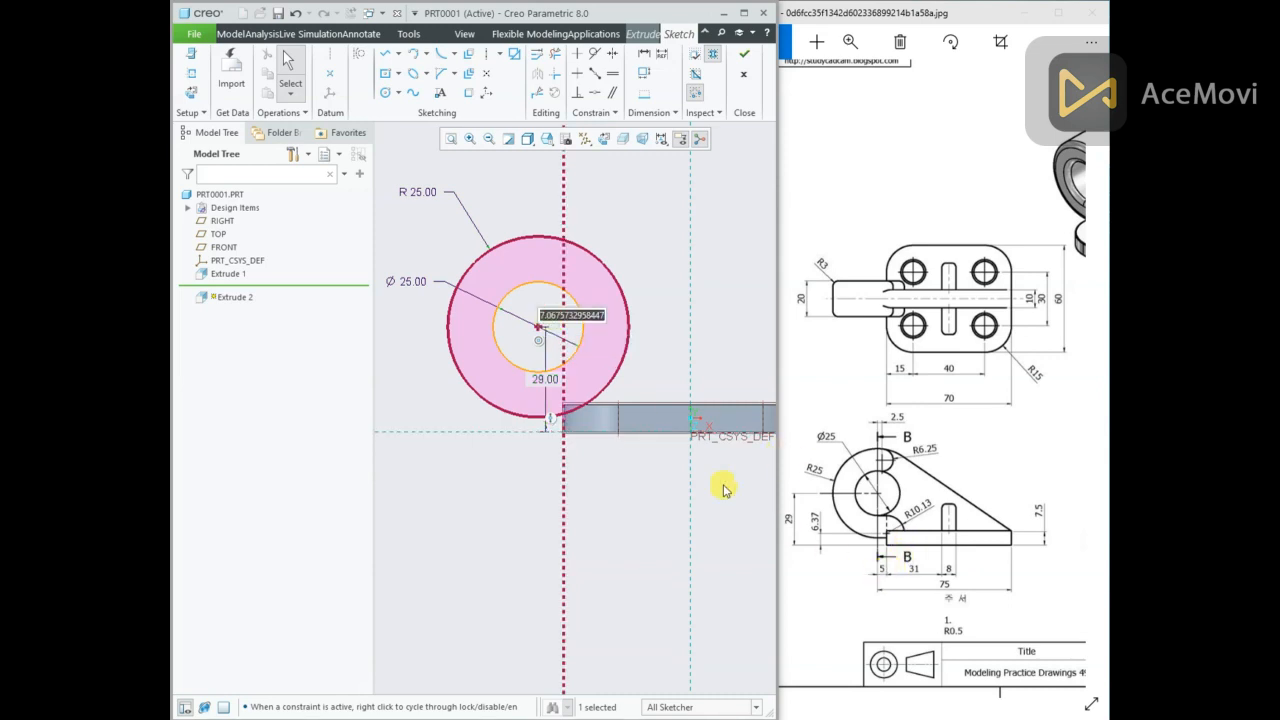
text(5)
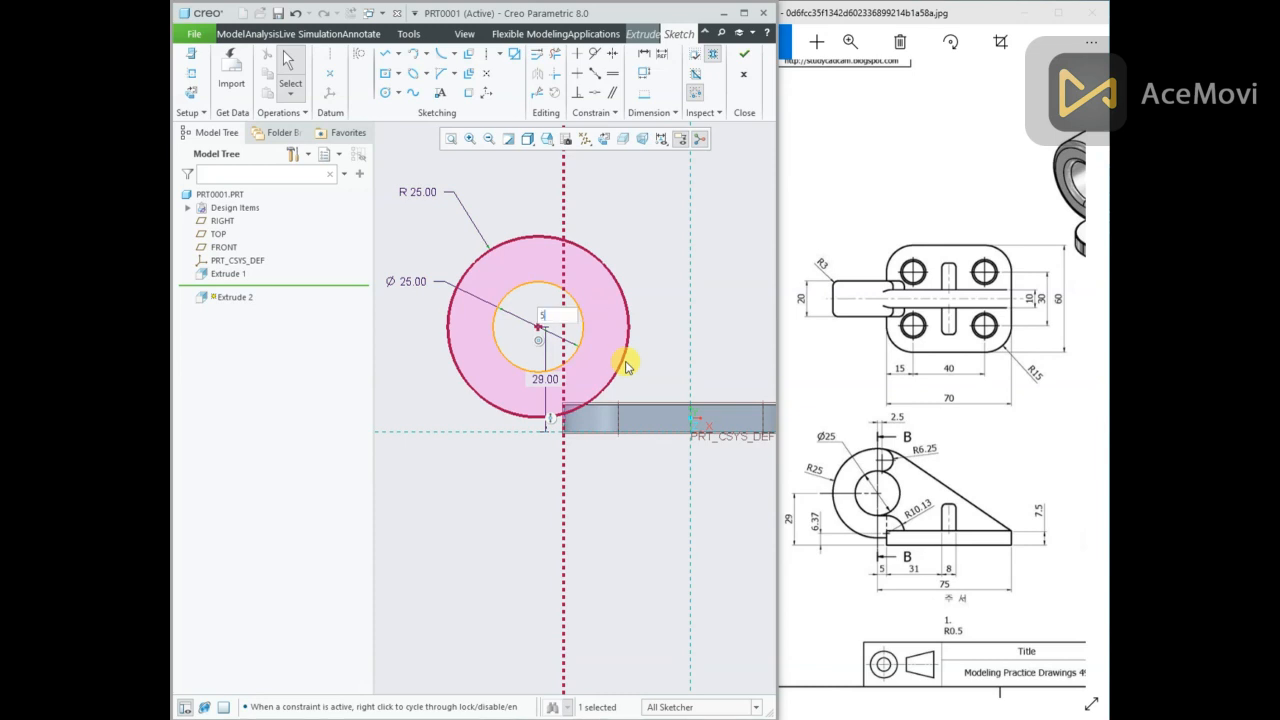
key(Return)
click(655, 284)
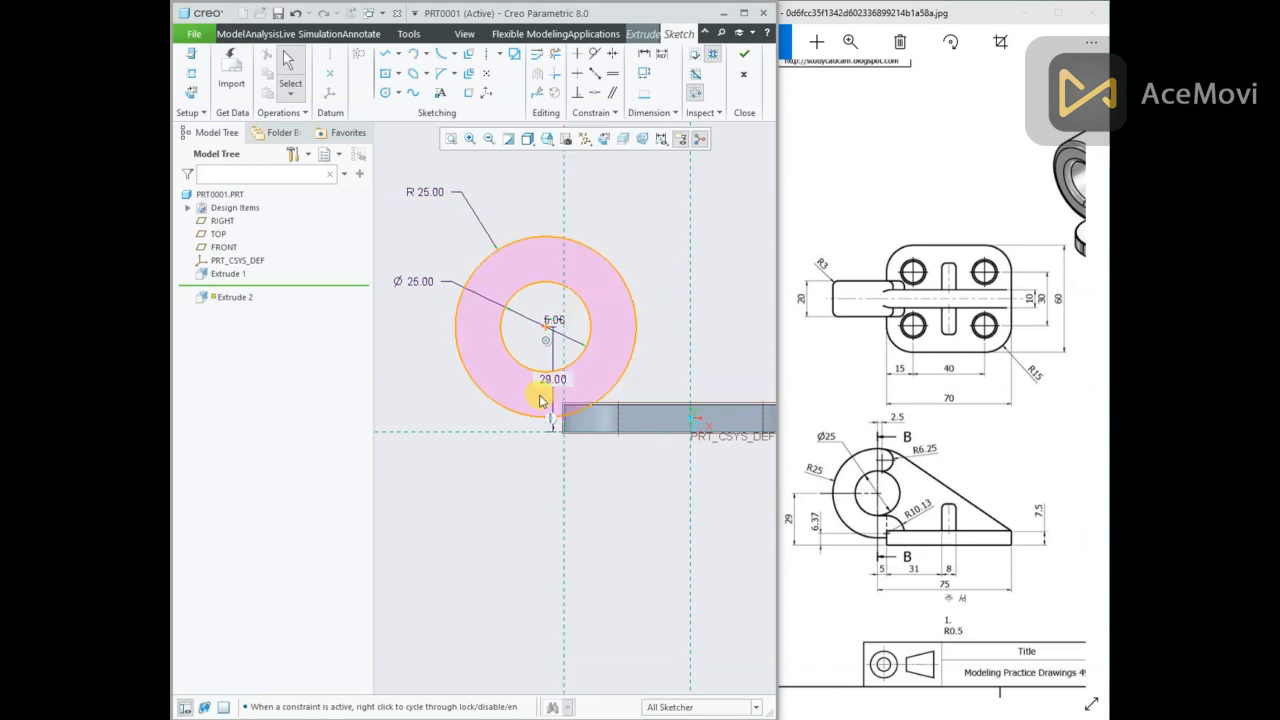
Sketch a sloping line from the plate's upper right corner to the upper right side of the outer circle.
scroll(590, 392, up, 1)
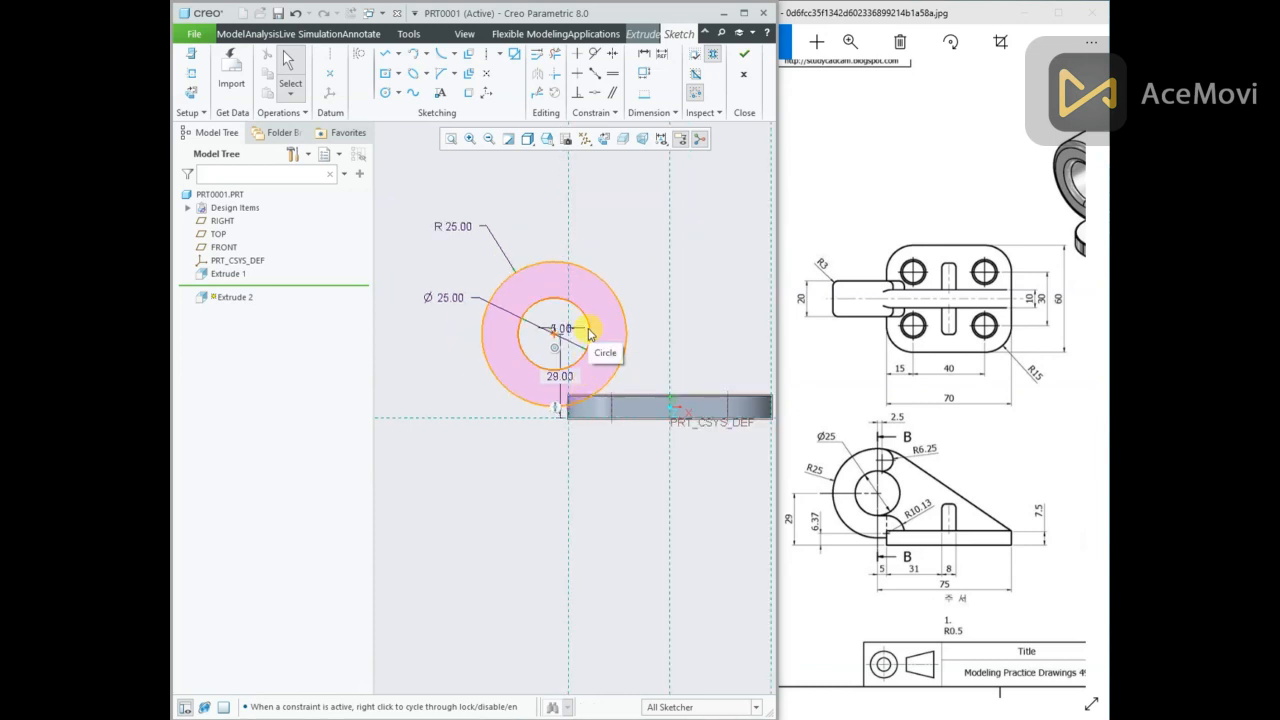
scroll(502, 380, up, 1)
scroll(603, 346, down, 3)
scroll(459, 396, up, 2)
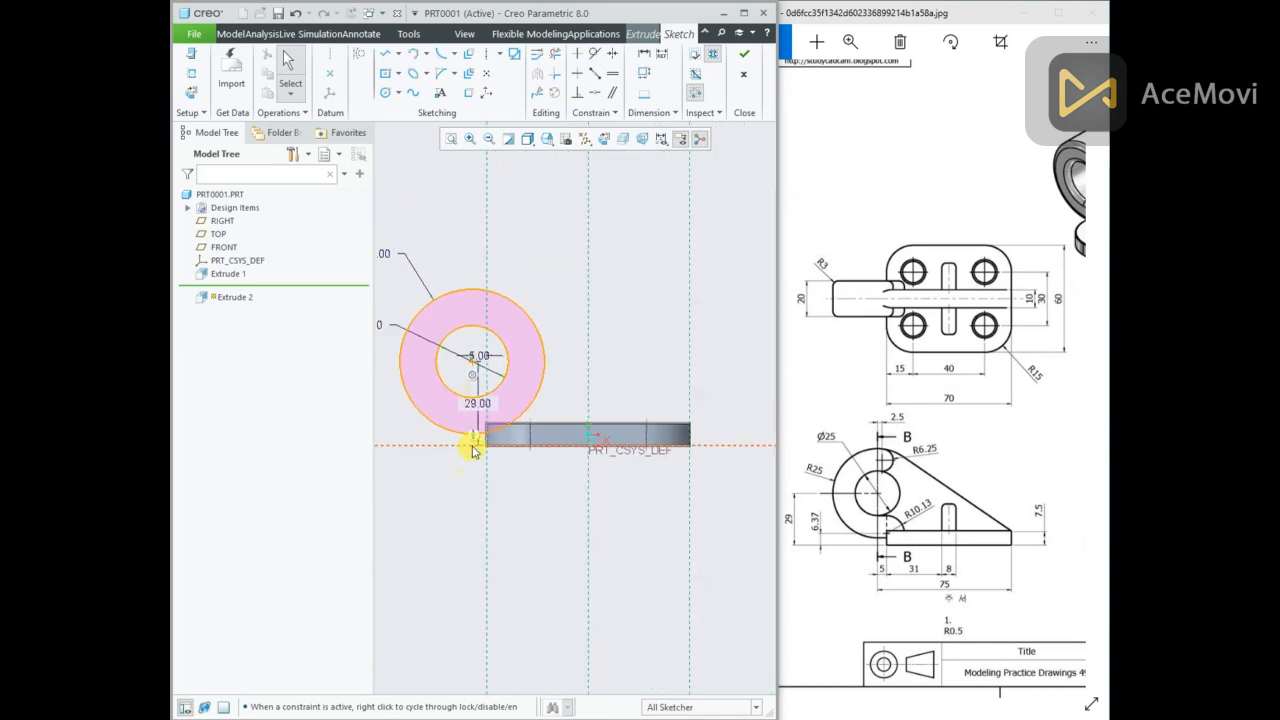
scroll(476, 440, down, 2)
scroll(505, 425, down, 1)
scroll(495, 432, down, 1)
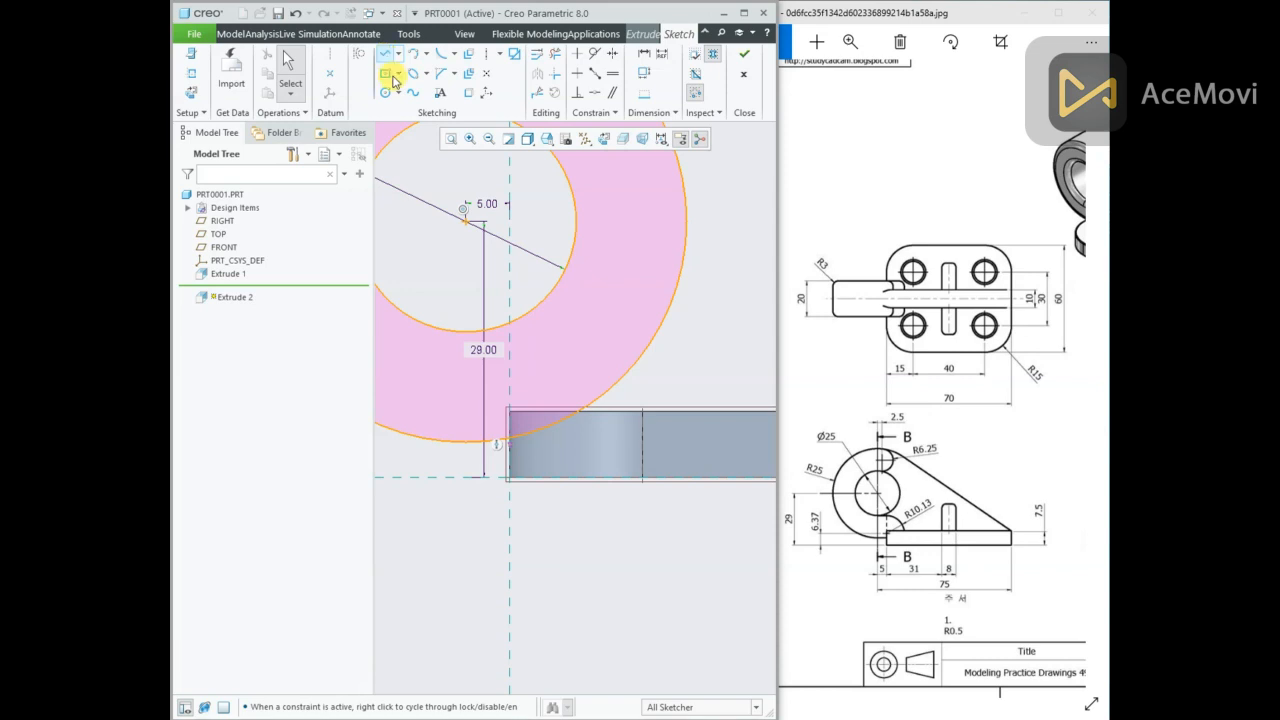
scroll(465, 285, up, 2)
scroll(567, 210, up, 1)
scroll(540, 242, down, 2)
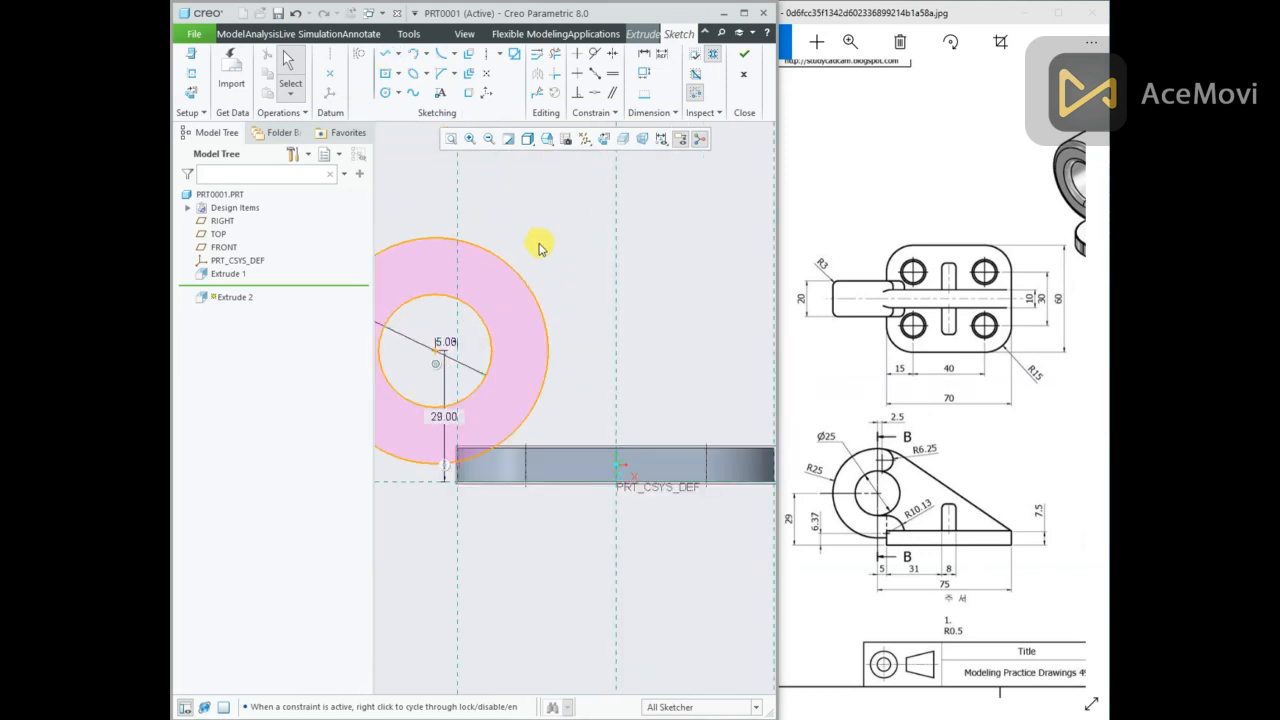
scroll(518, 222, up, 1)
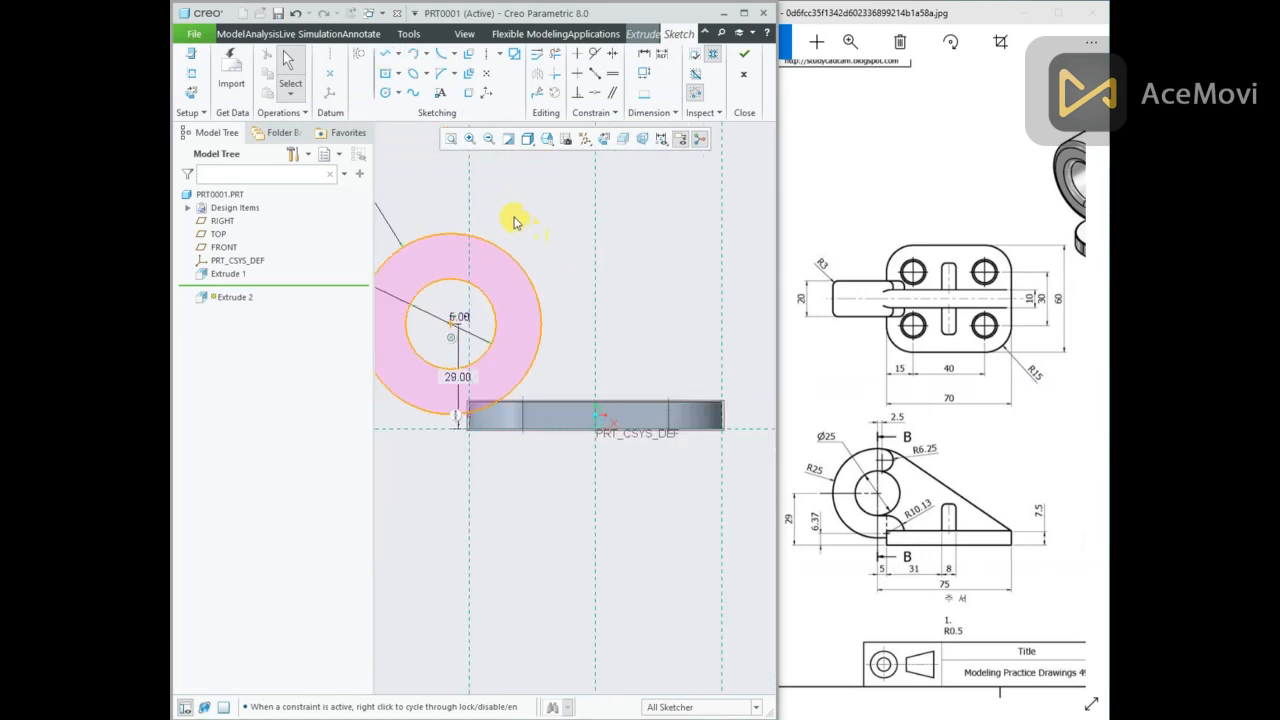
click(386, 56)
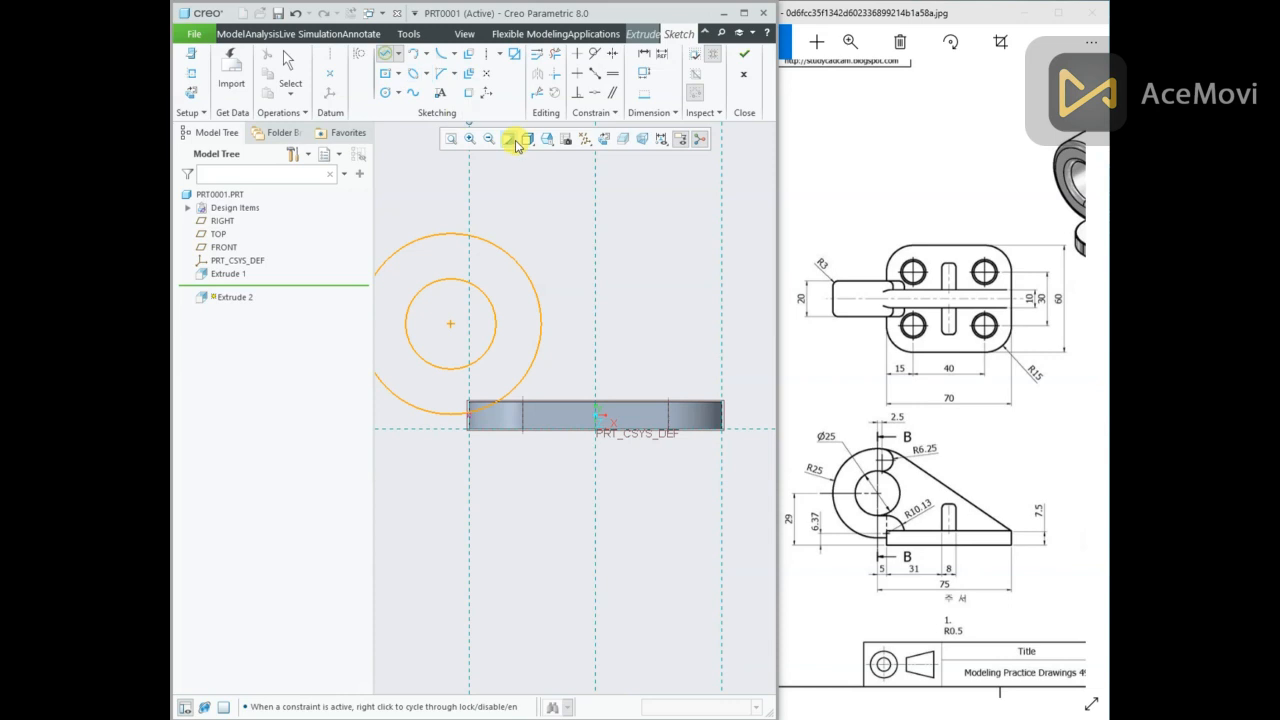
click(721, 402)
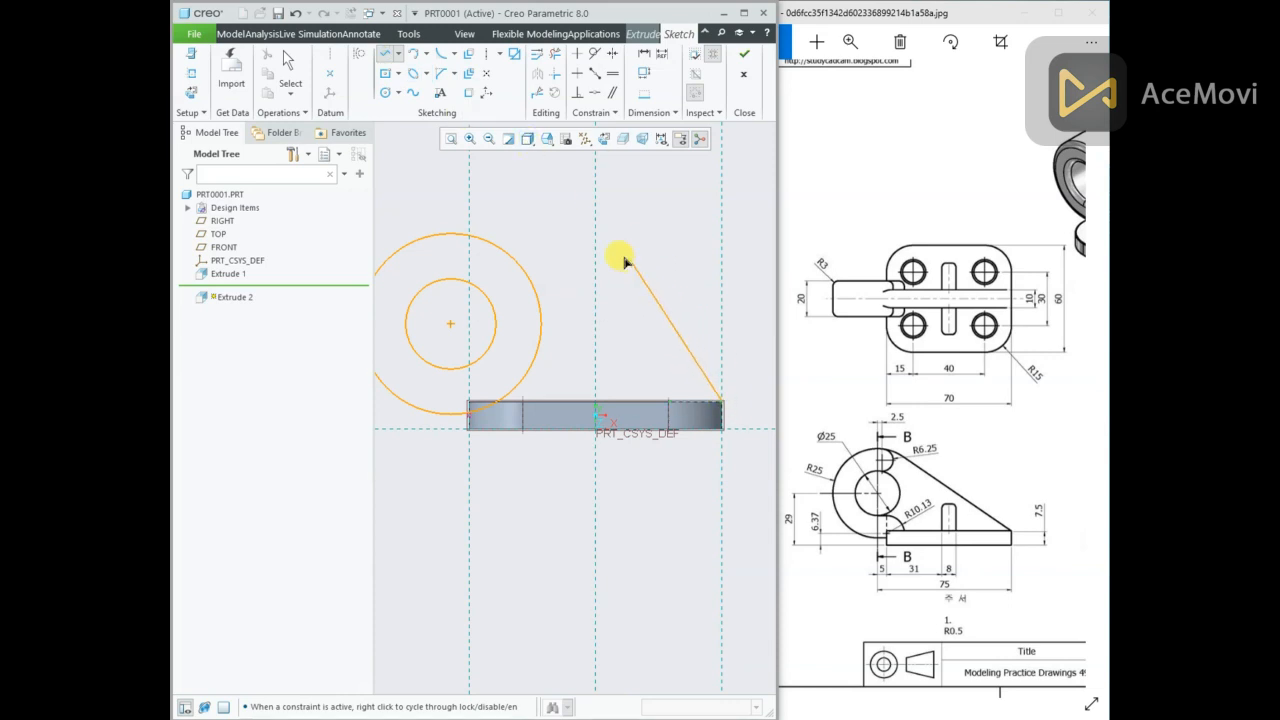
click(513, 253)
middle_click(560, 226)
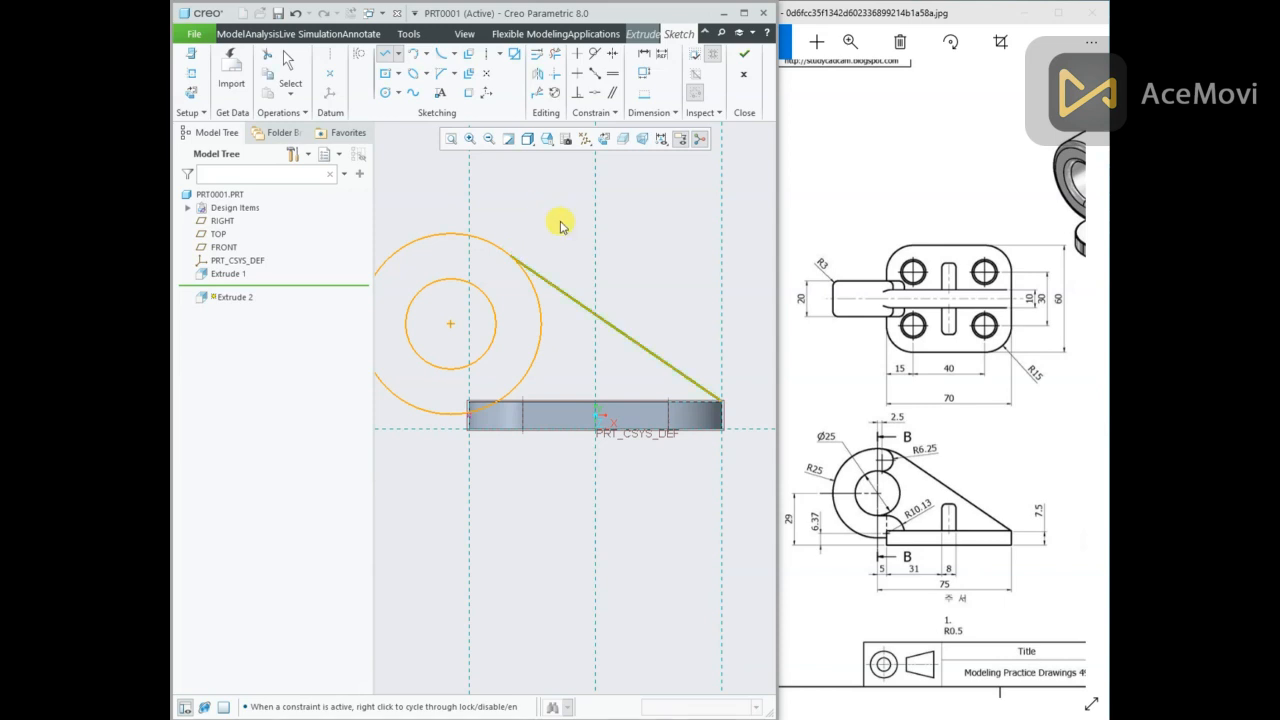
middle_click(560, 226)
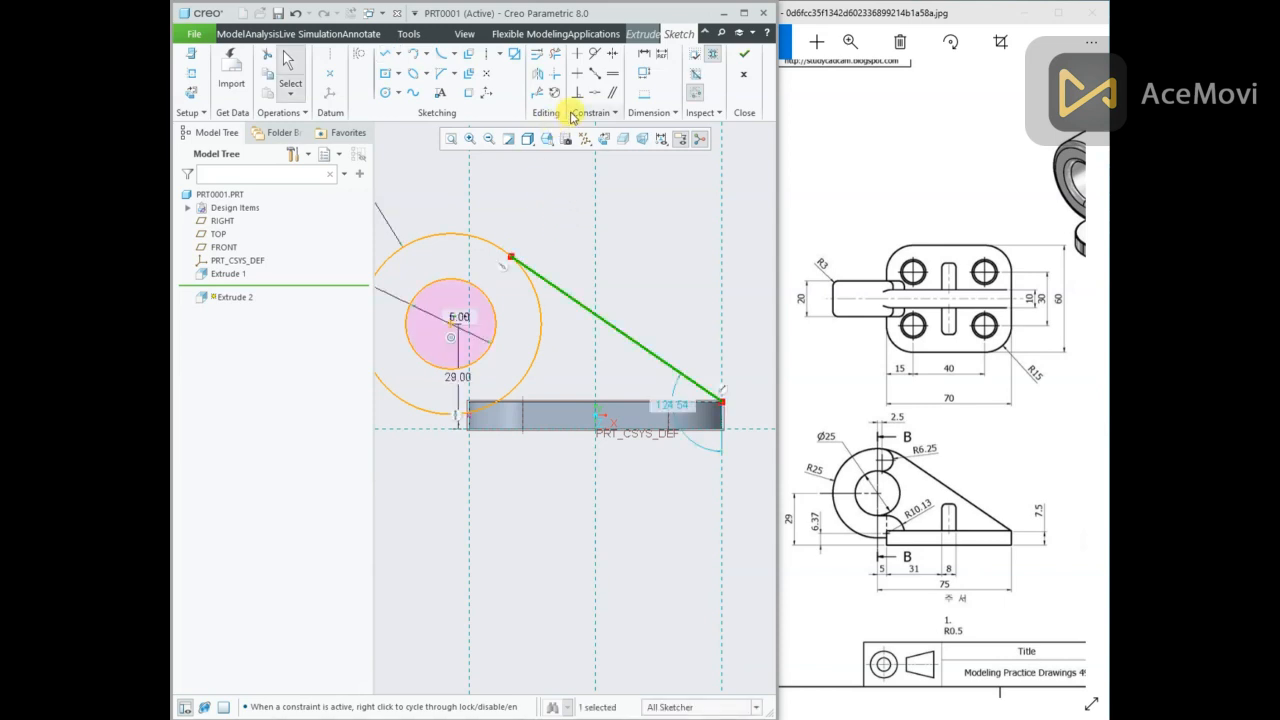
Make the sloping line tangent to the outer circle.
click(595, 54)
click(537, 300)
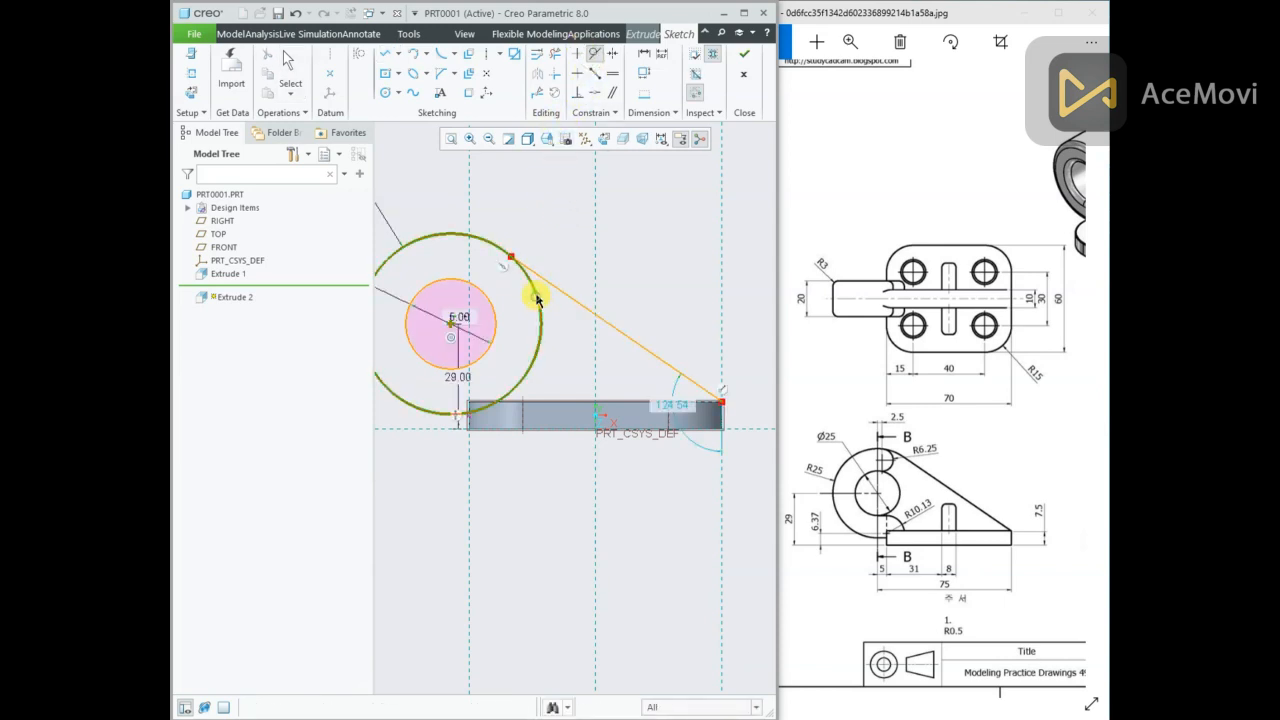
click(544, 281)
scroll(621, 284, up, 2)
middle_click(630, 246)
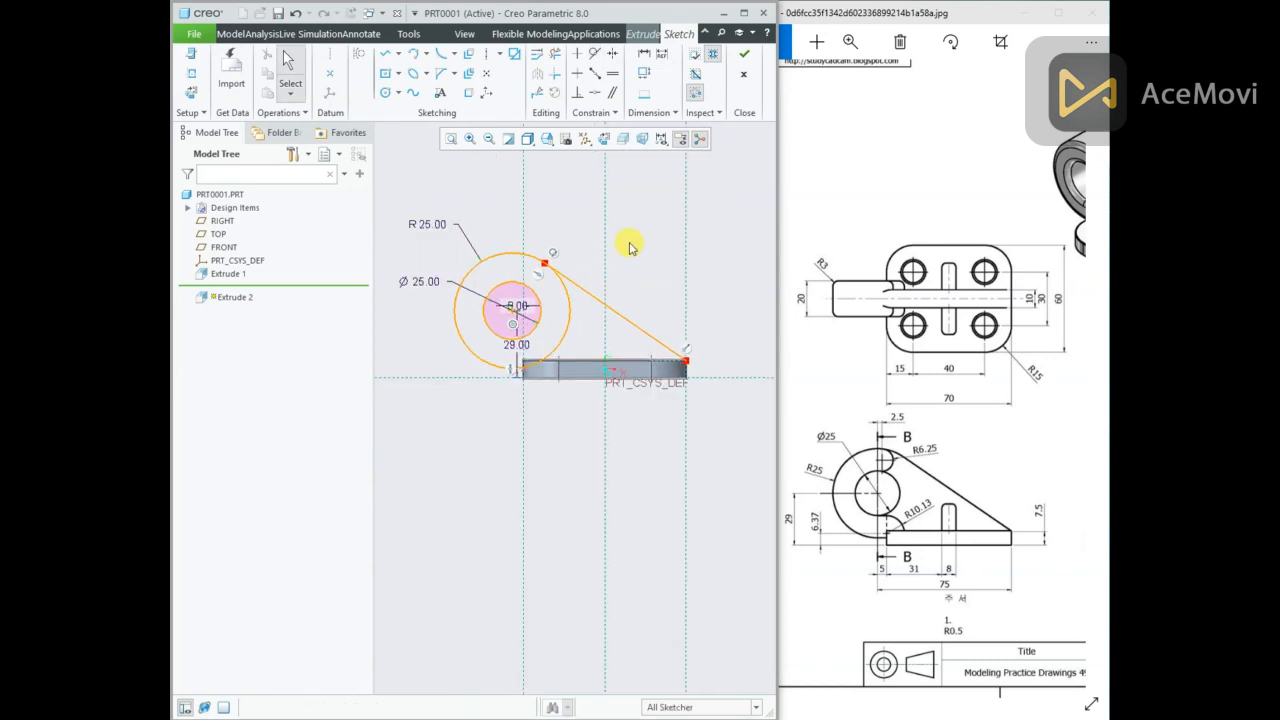
Sketch a short vertical line along the plate's left end, between its top corner and the outer circle.
scroll(630, 246, up, 1)
scroll(531, 377, up, 2)
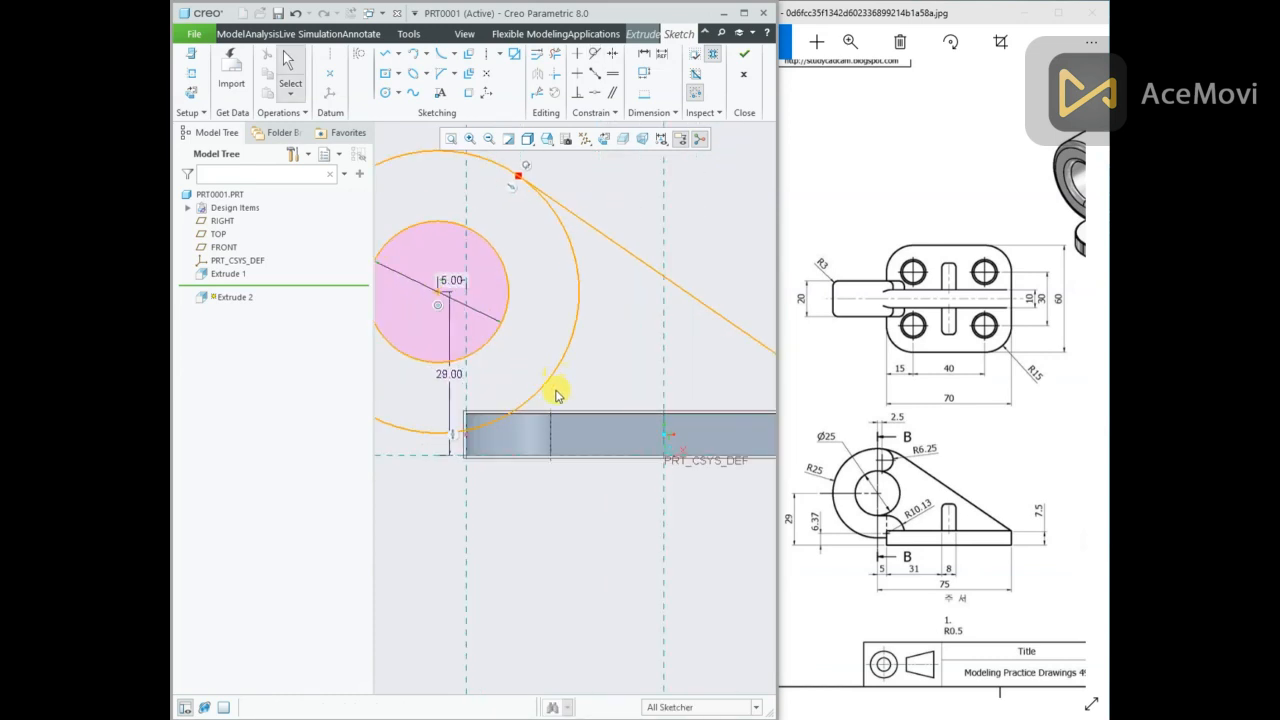
click(391, 57)
scroll(420, 391, up, 3)
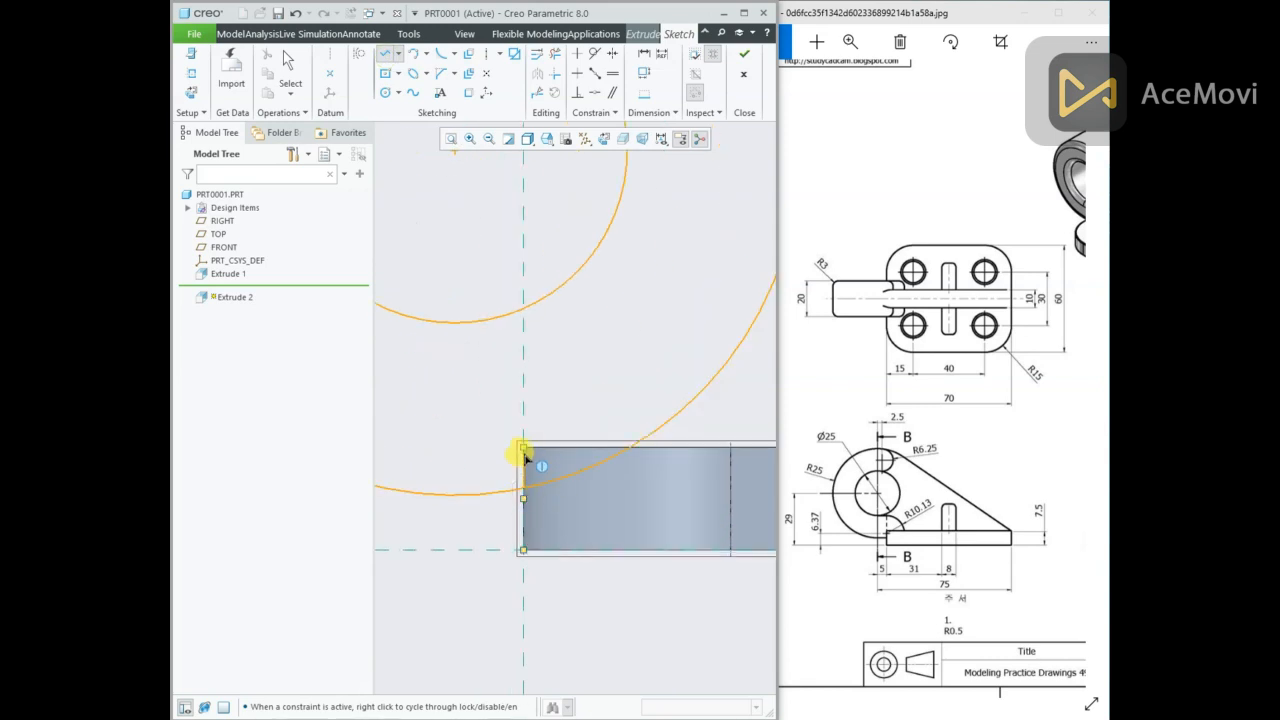
scroll(449, 451, down, 2)
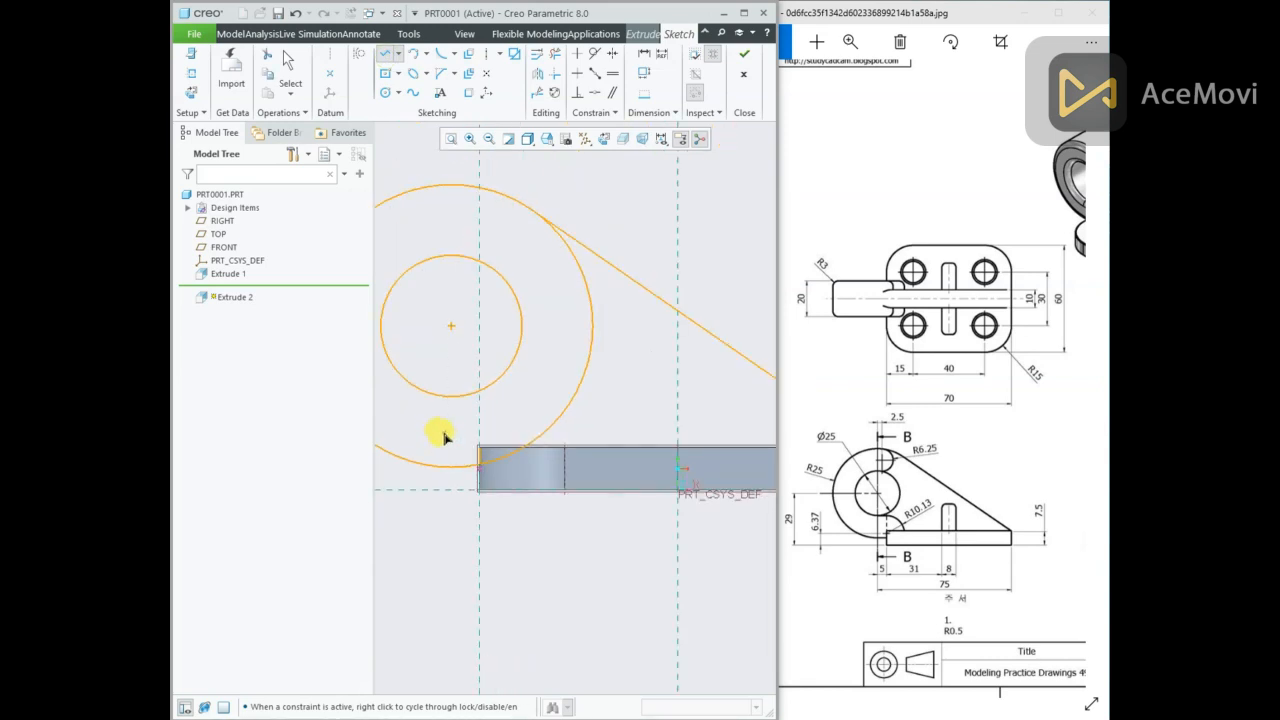
middle_click(445, 437)
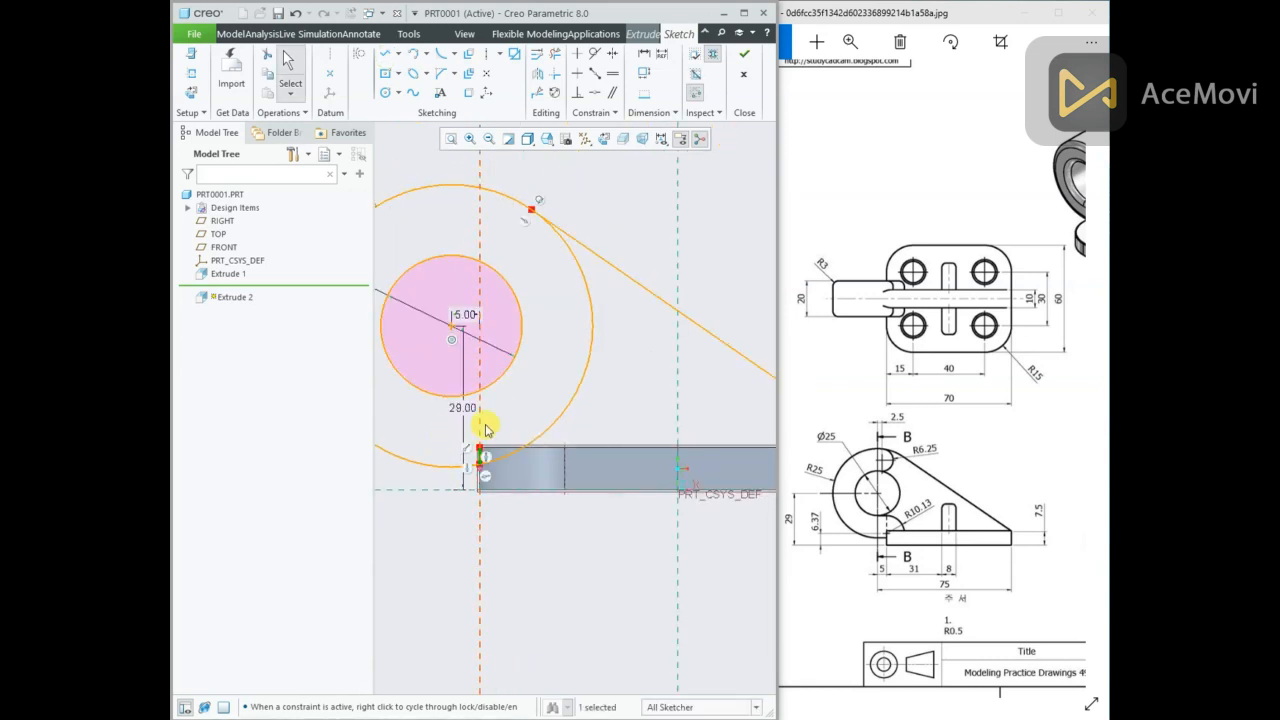
Project the plate's top edges into the sketch as single edges to close the profile's base.
click(472, 93)
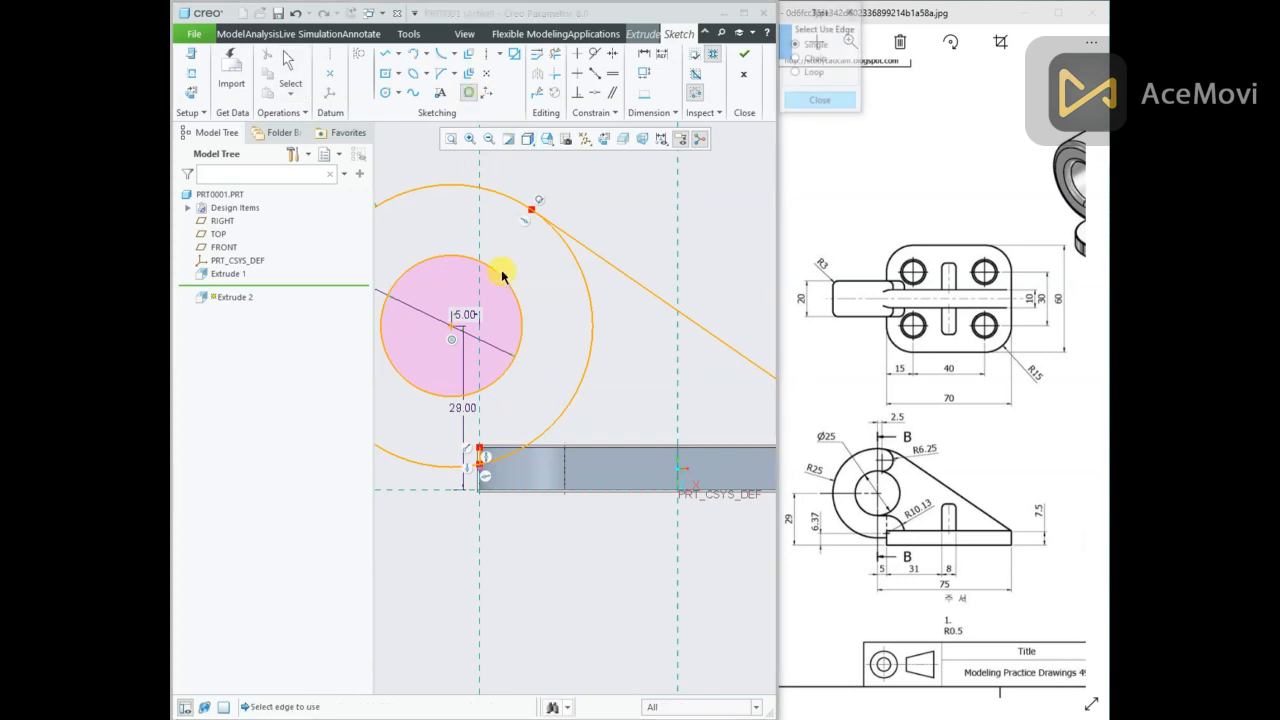
click(547, 452)
scroll(486, 449, down, 2)
scroll(620, 451, down, 1)
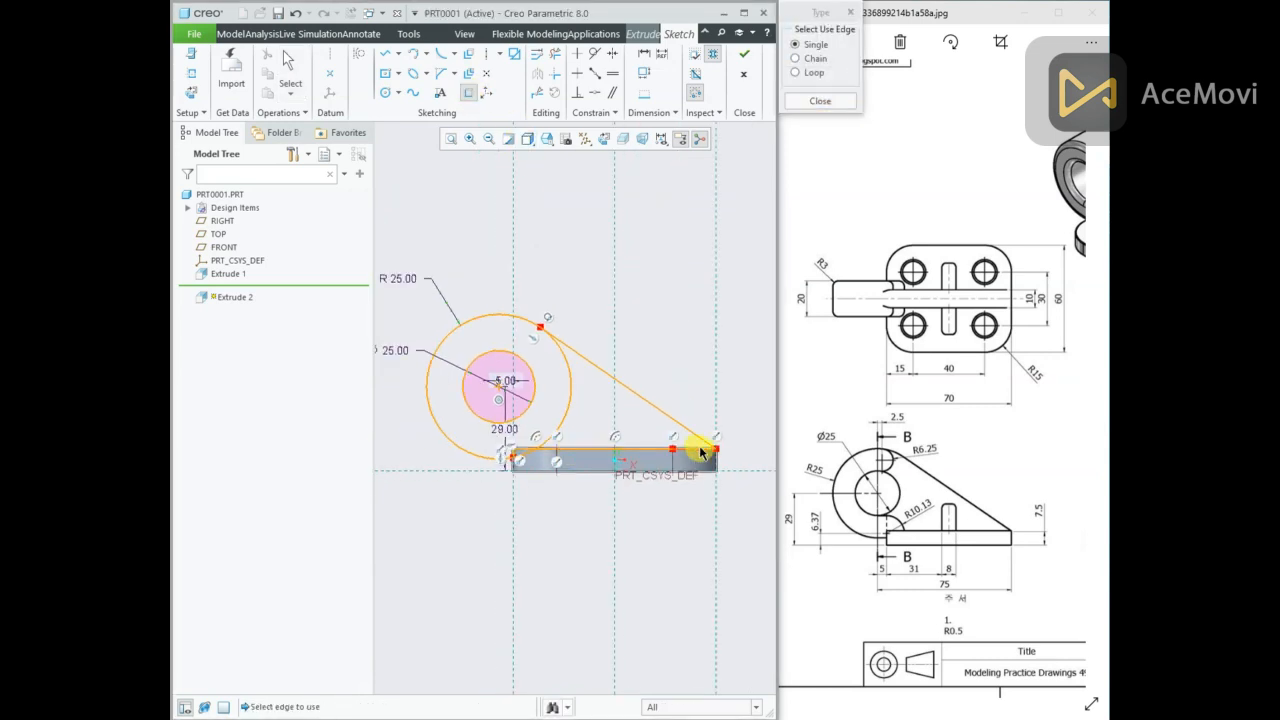
scroll(699, 450, down, 3)
click(687, 450)
middle_click(707, 337)
Trim away the portion of the outer circle that lies inside the plate.
scroll(702, 382, up, 2)
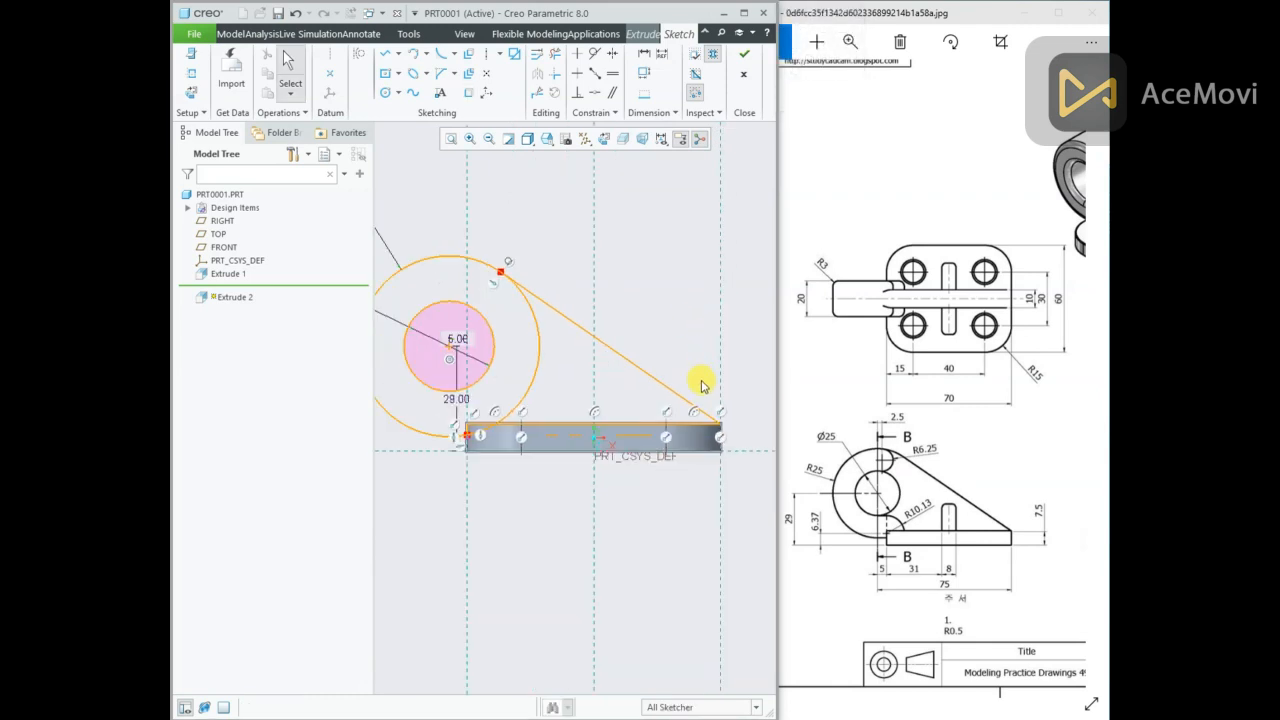
scroll(702, 385, up, 1)
click(552, 53)
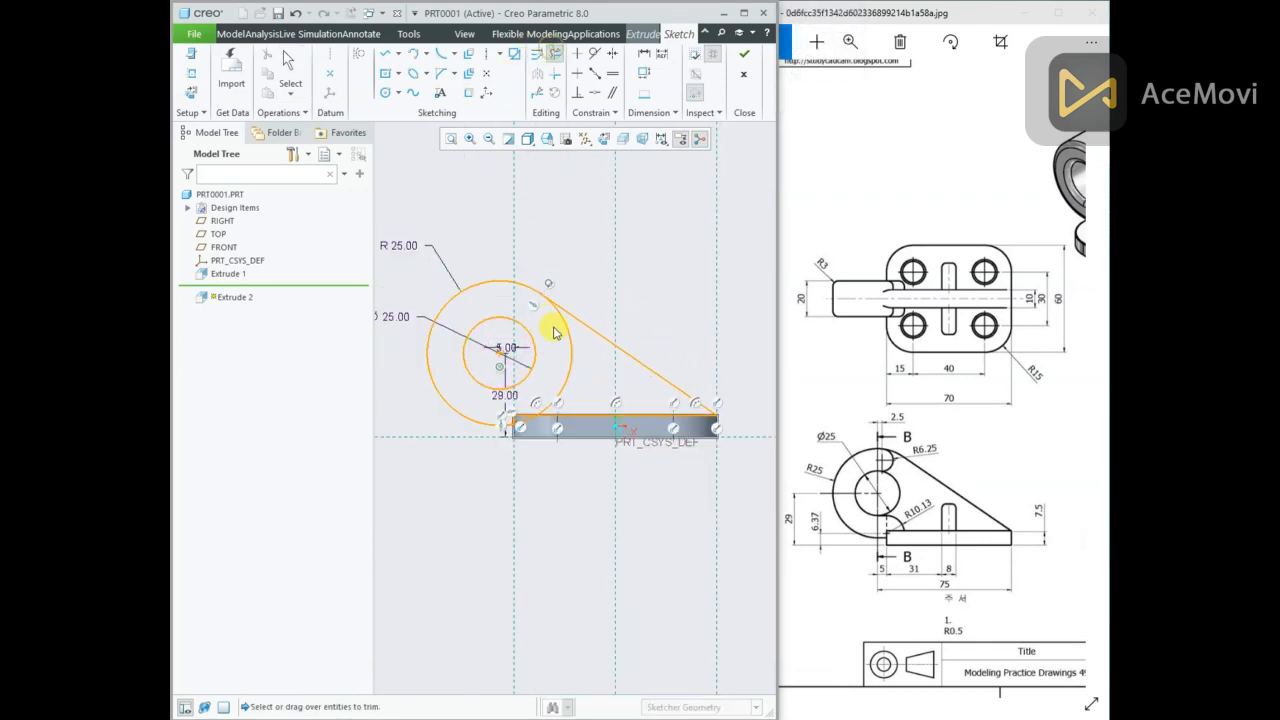
scroll(505, 432, down, 5)
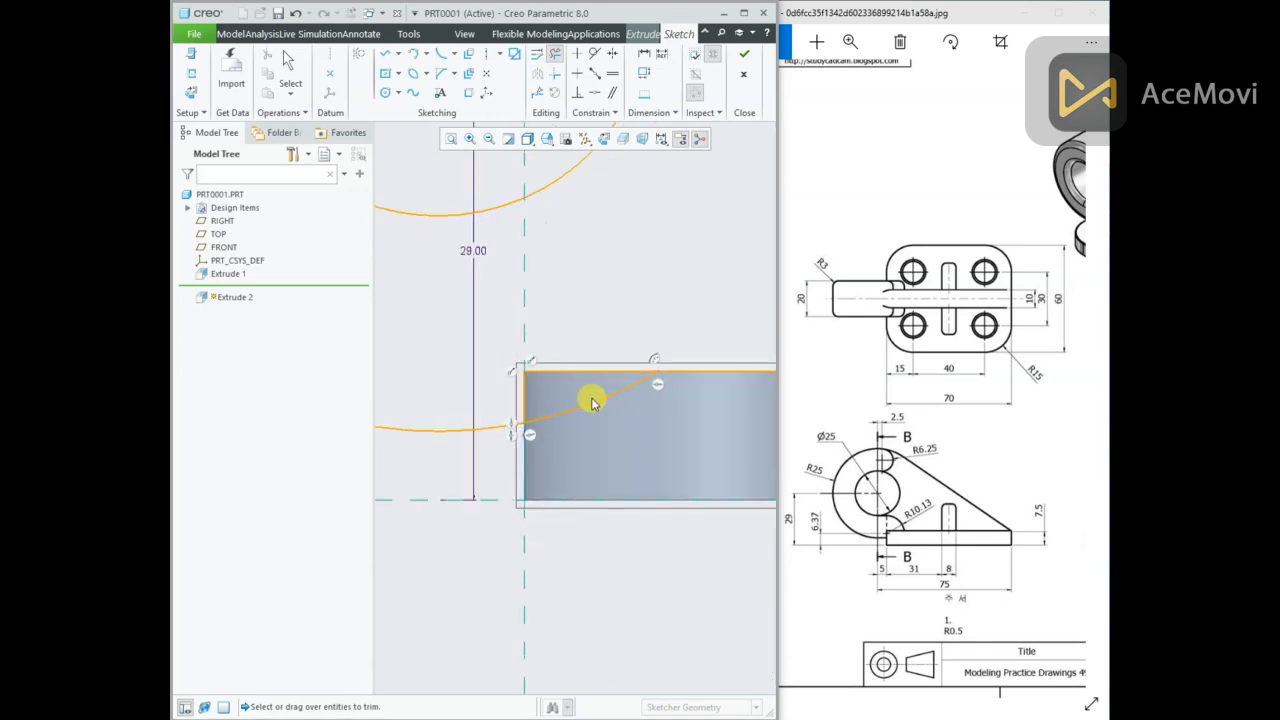
click(593, 401)
middle_click(476, 381)
Inspect the closed profile in 3D and accept the sketch to return to the extrusion settings.
scroll(476, 381, up, 5)
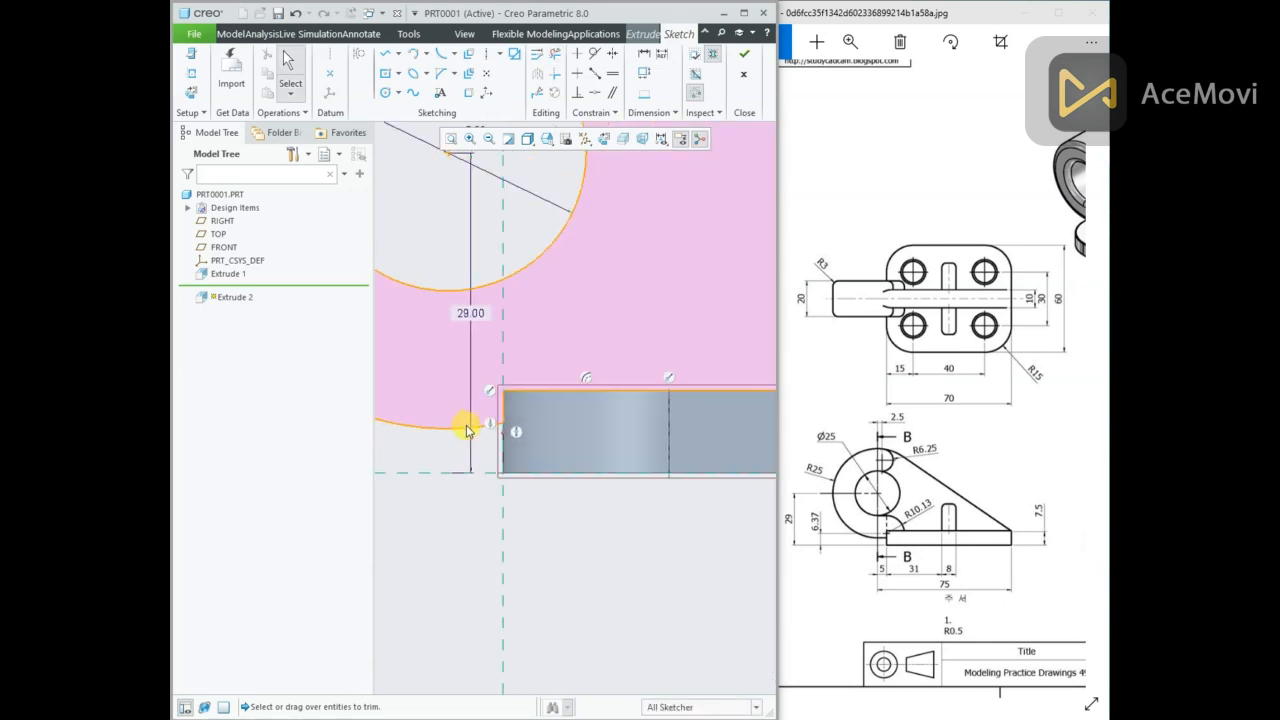
mouse_move(559, 301)
middle_down()
mouse_move(523, 320)
mouse_move(580, 283)
middle_up()
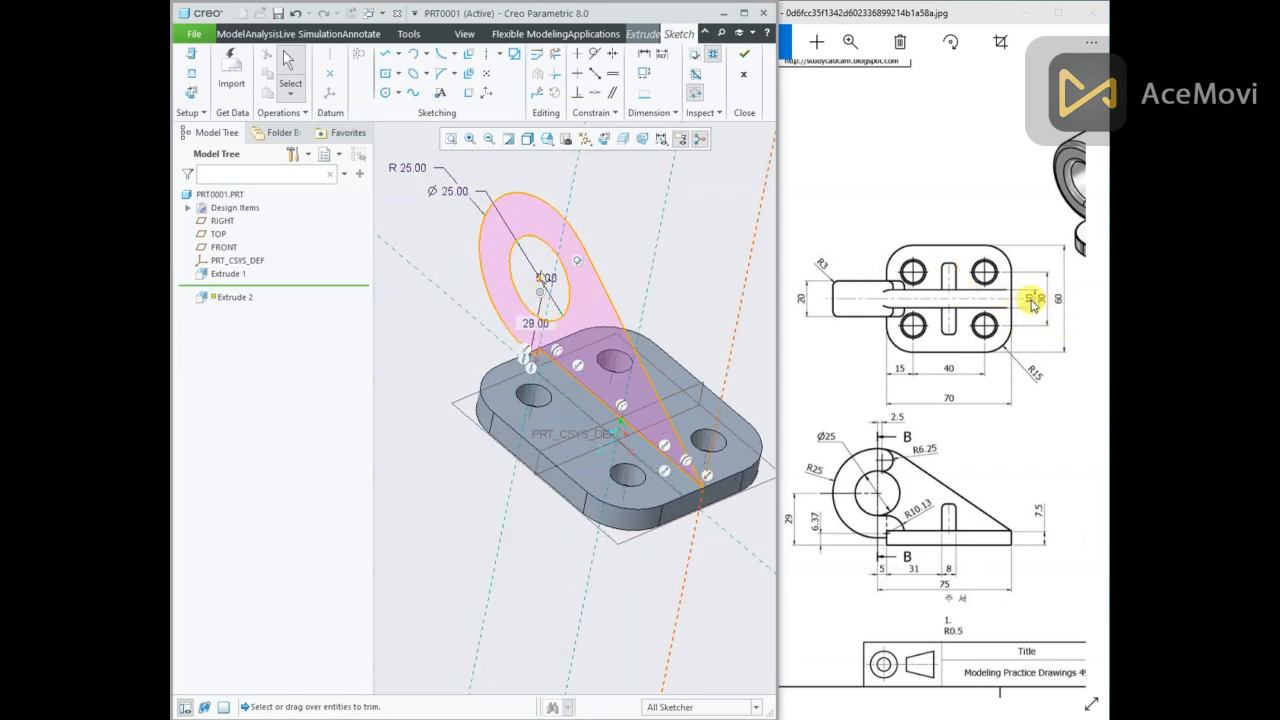
click(745, 52)
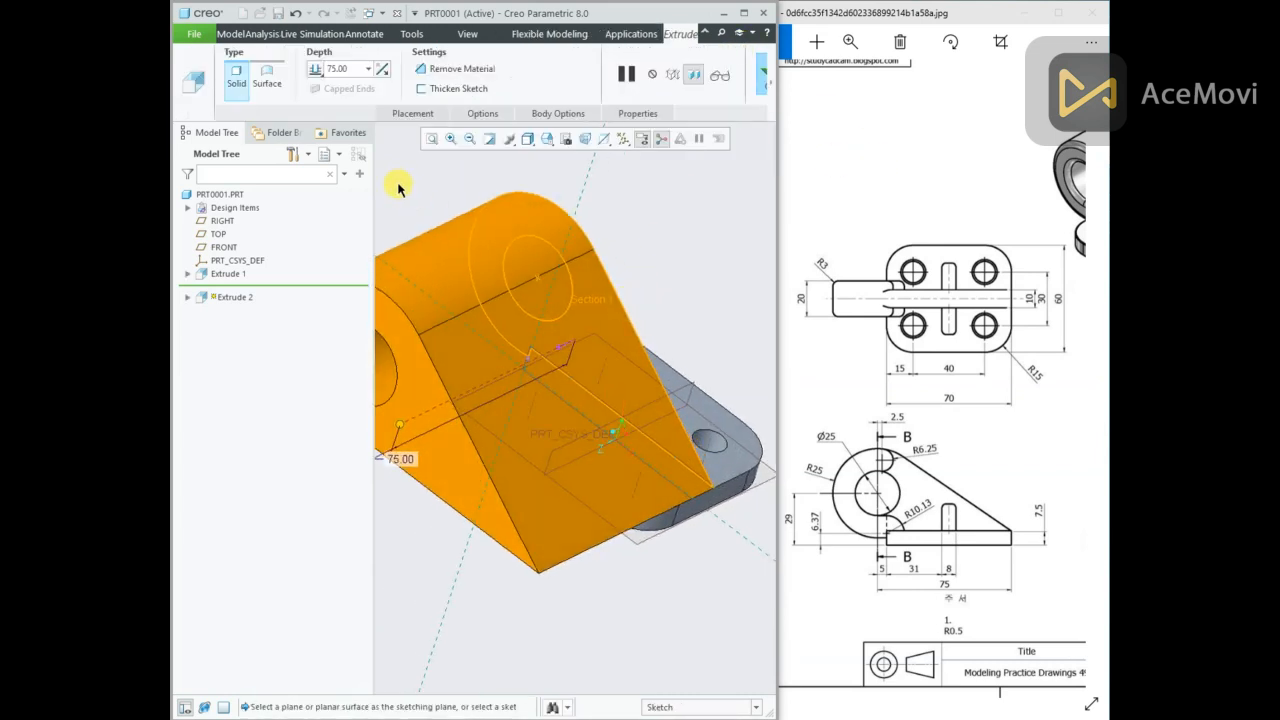
Flip the upright's extrusion direction and set its depth to 10.
click(368, 70)
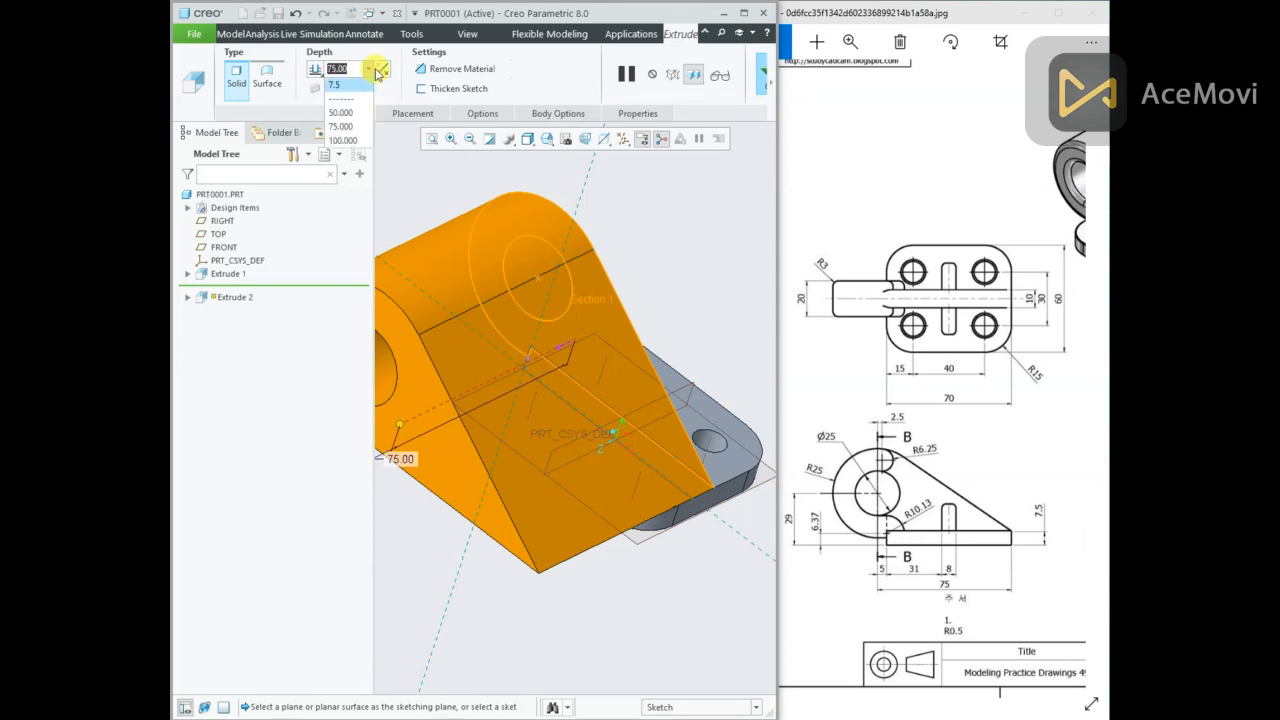
click(373, 70)
click(385, 73)
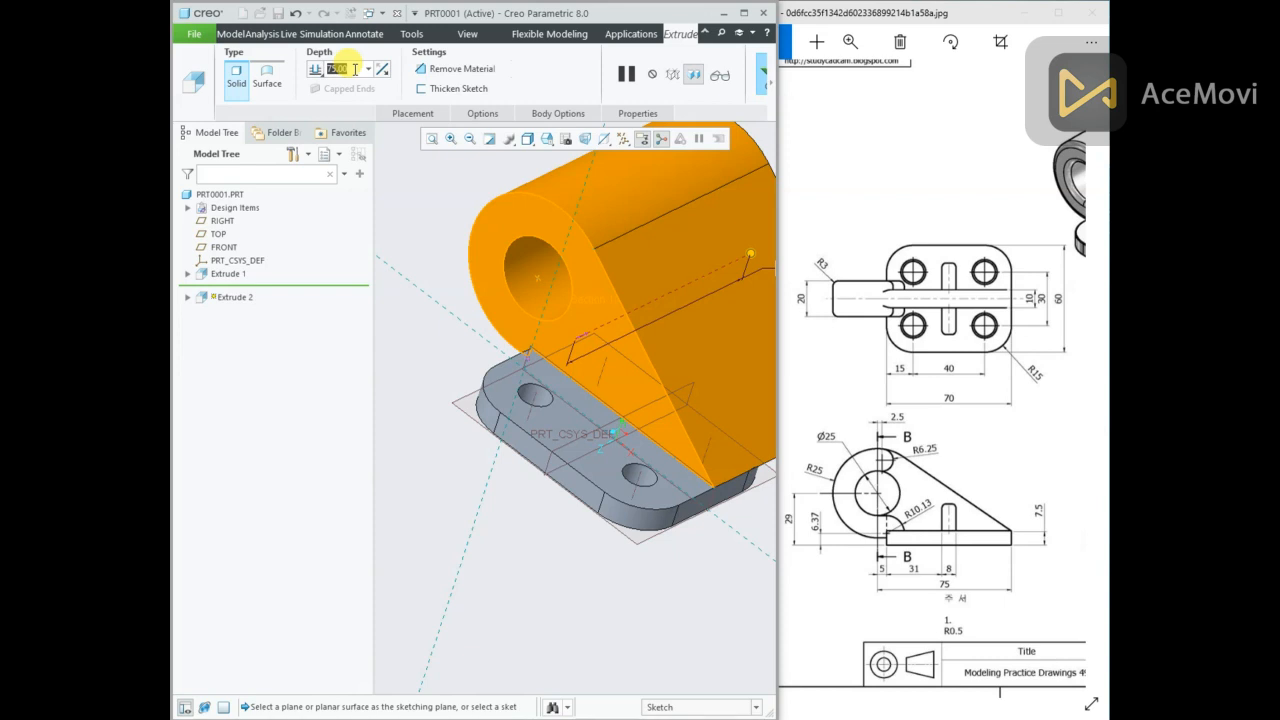
text(10)
key(Return)
Make the upright's extrusion symmetric about the sketch plane and complete the feature.
click(318, 72)
click(340, 101)
middle_drag(540, 245, 560, 226)
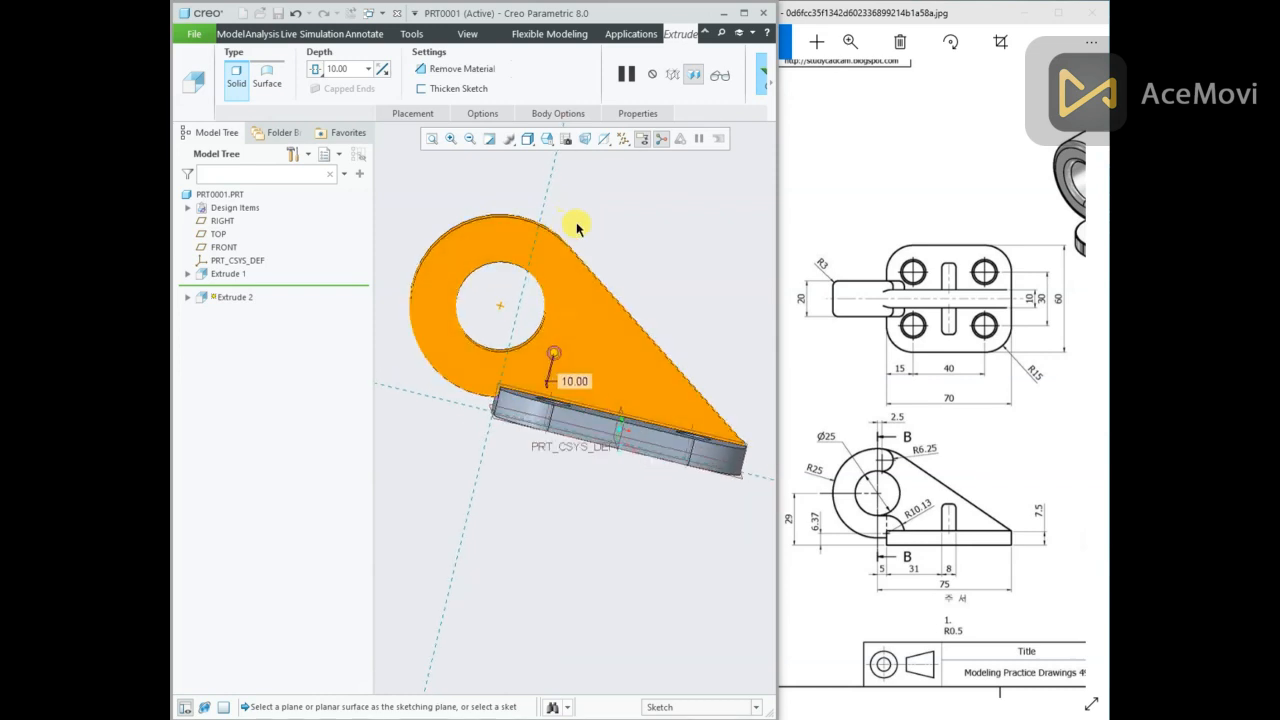
click(761, 74)
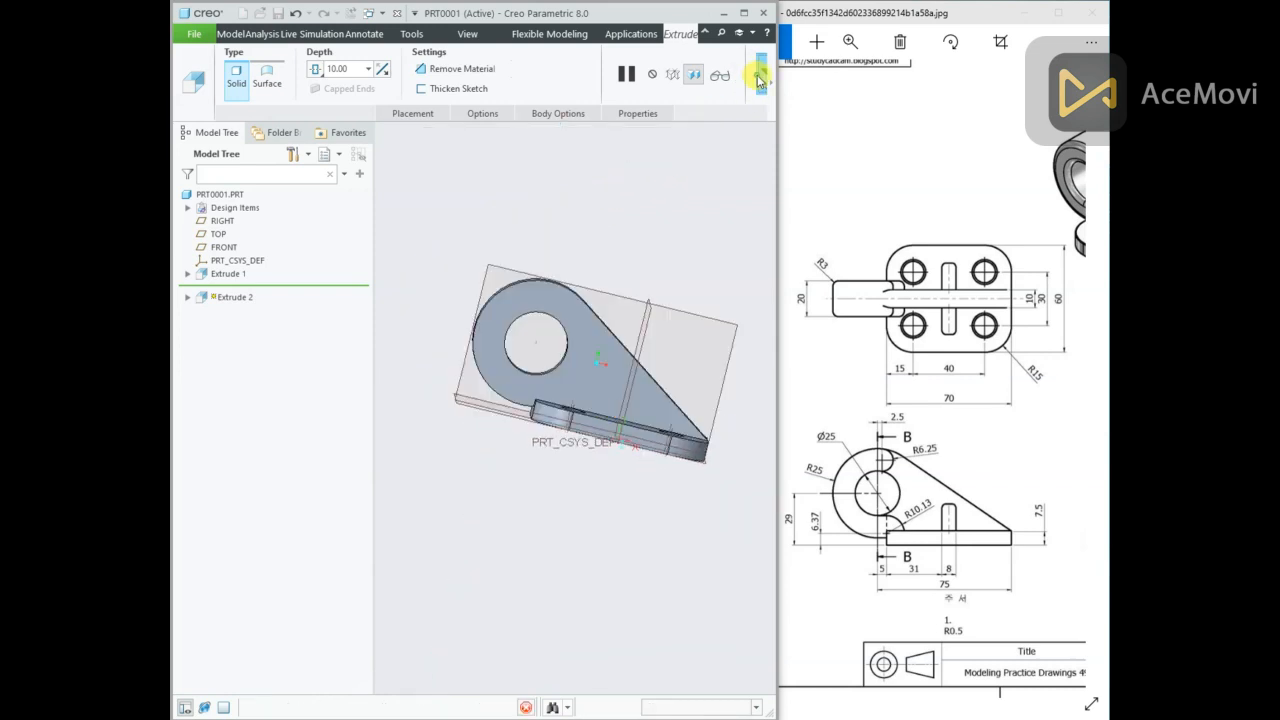
middle_drag(703, 203, 646, 229)
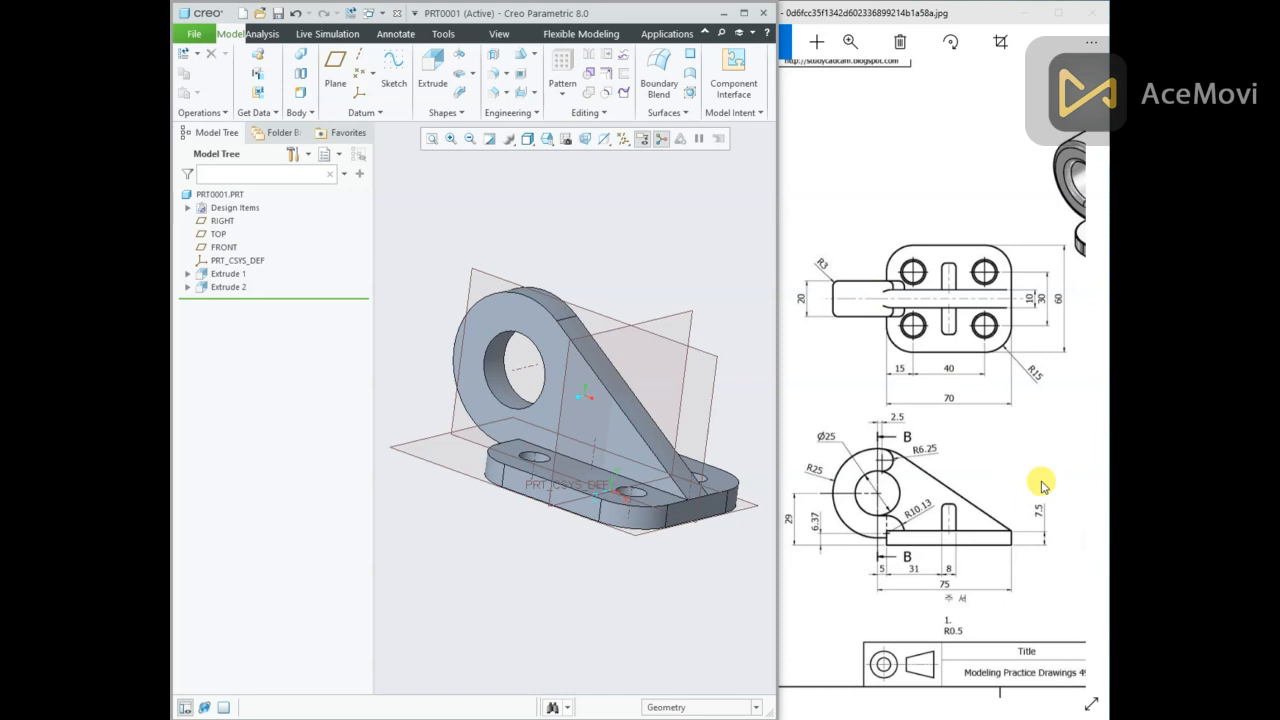
Start an extrusion sketch on the plate's end face below the web's lower tip and orient the sketch plane square to the view.
click(908, 523)
scroll(921, 533, right, 5)
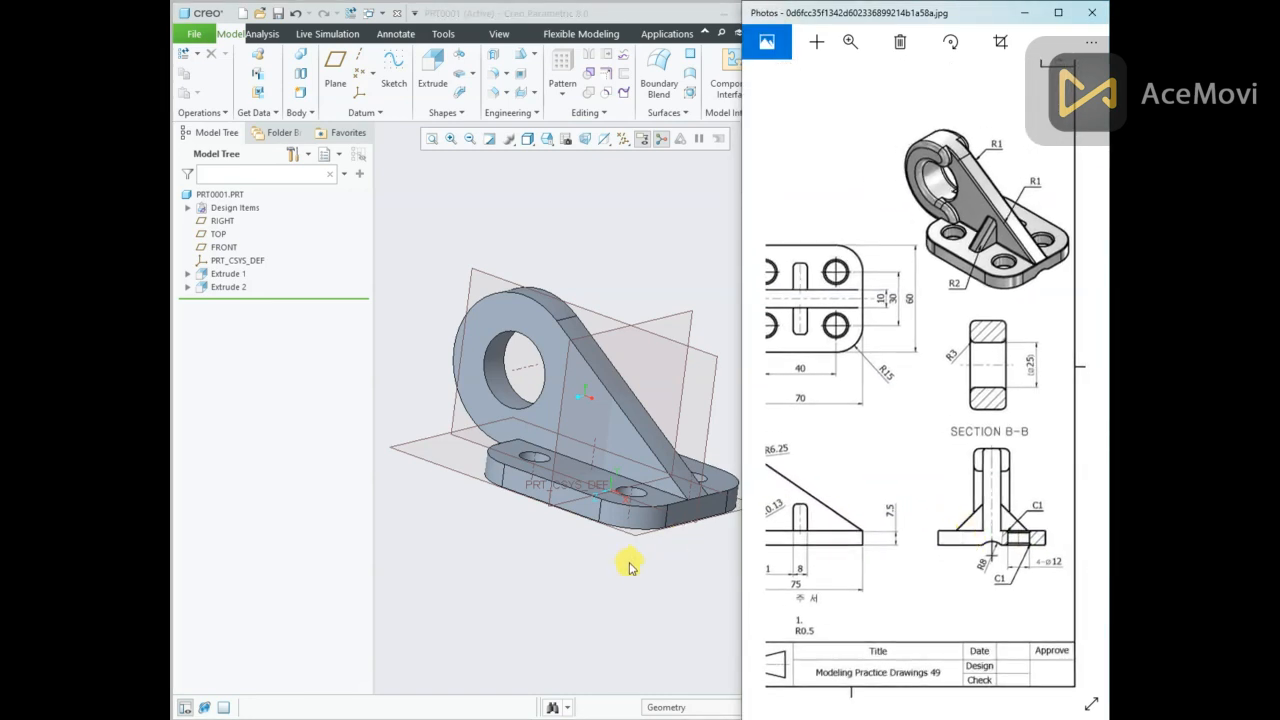
middle_drag(640, 575, 606, 571)
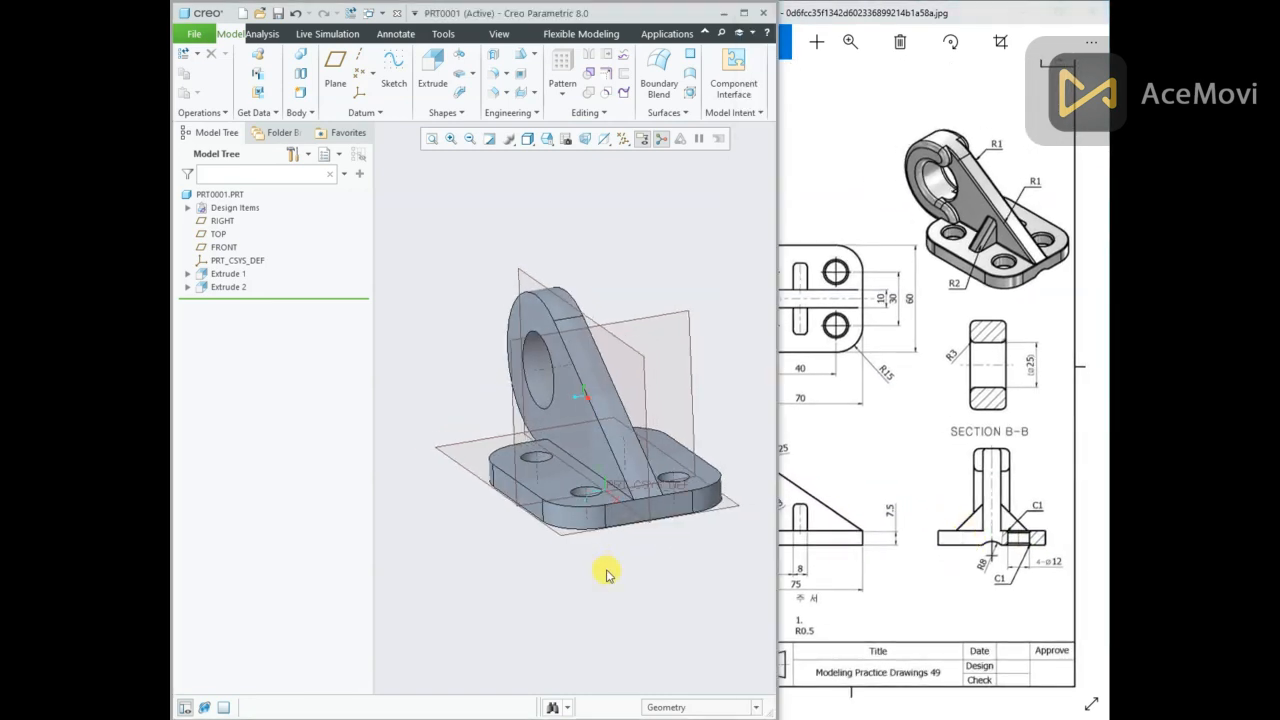
click(668, 516)
click(745, 442)
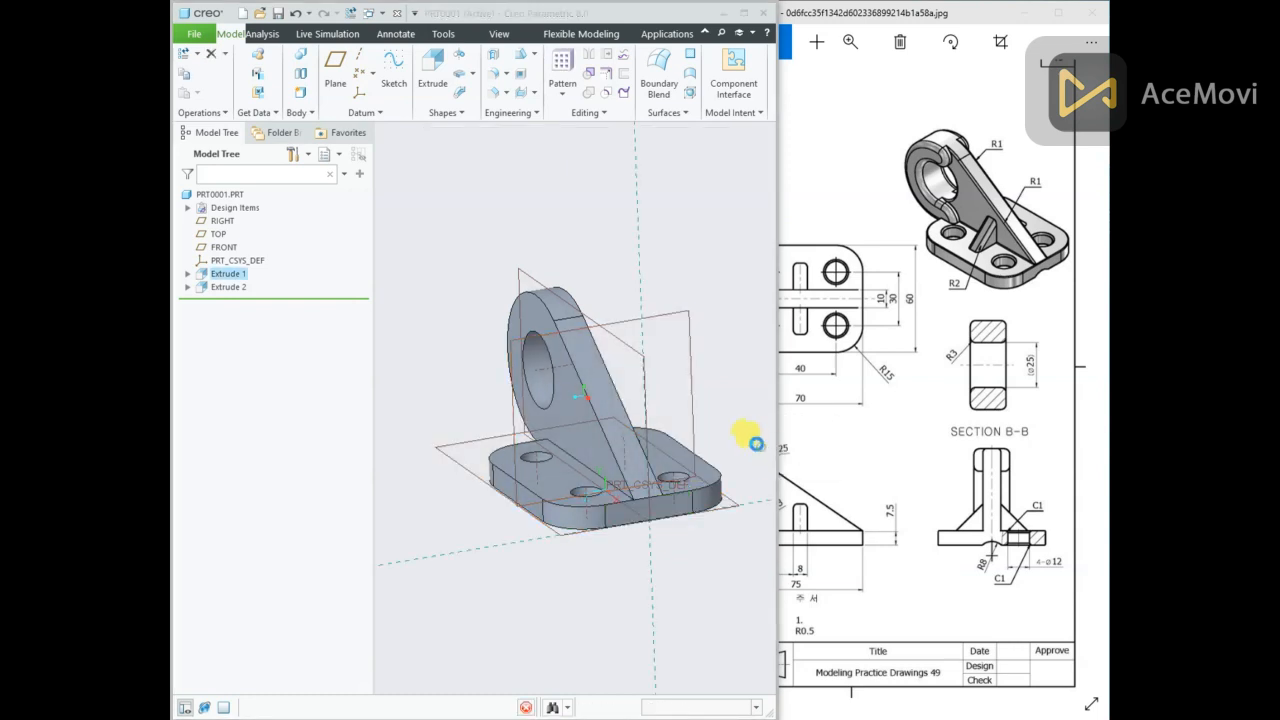
click(603, 142)
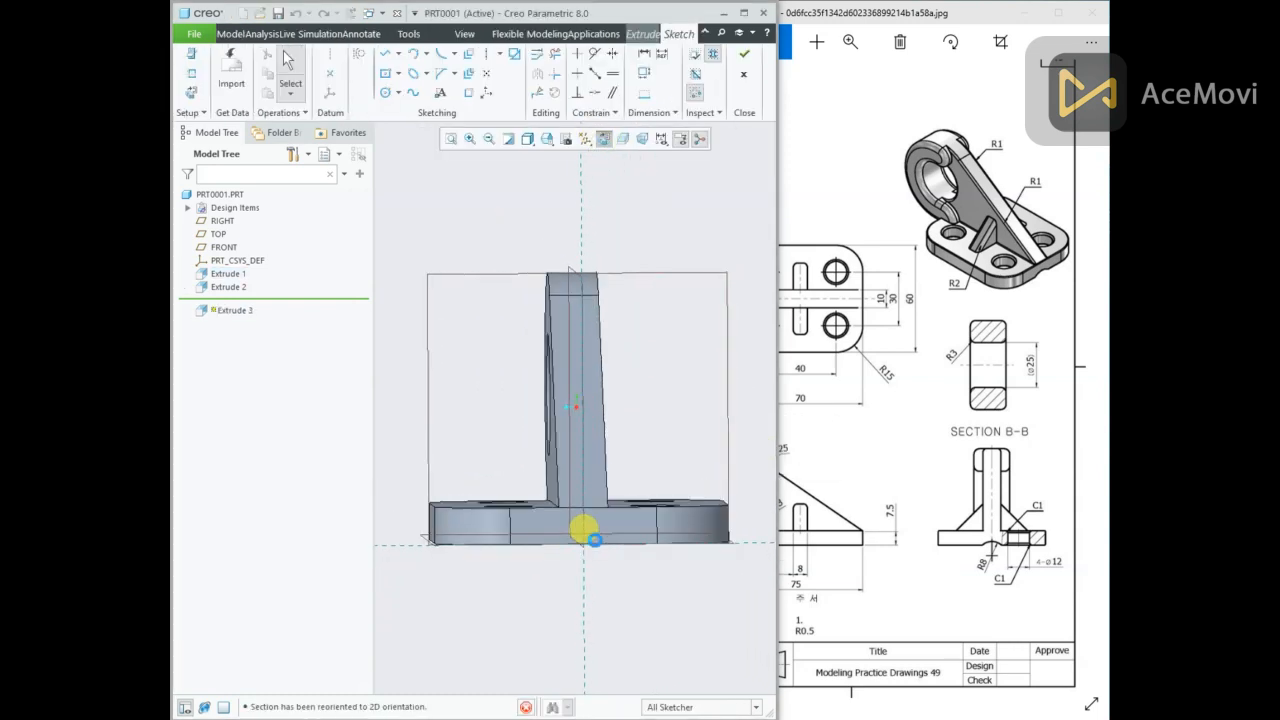
Add the plate's bottom surface as a sketch reference.
right_click(460, 367)
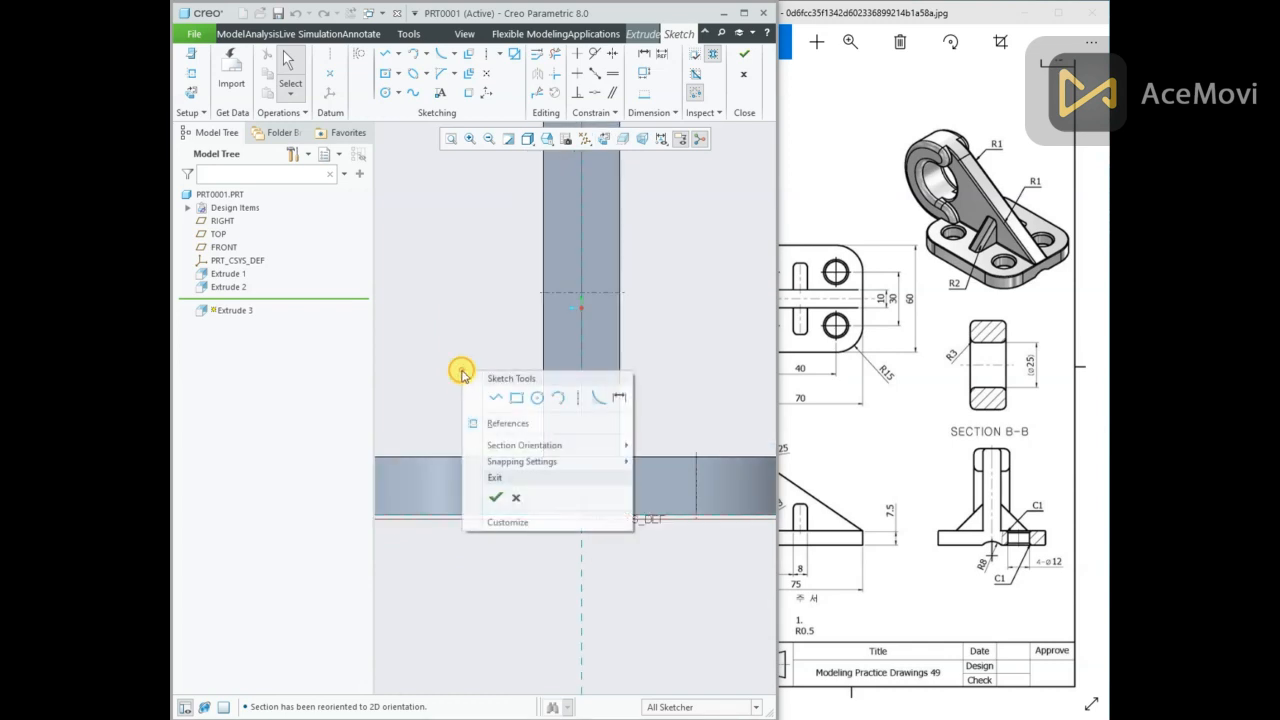
click(497, 420)
click(515, 515)
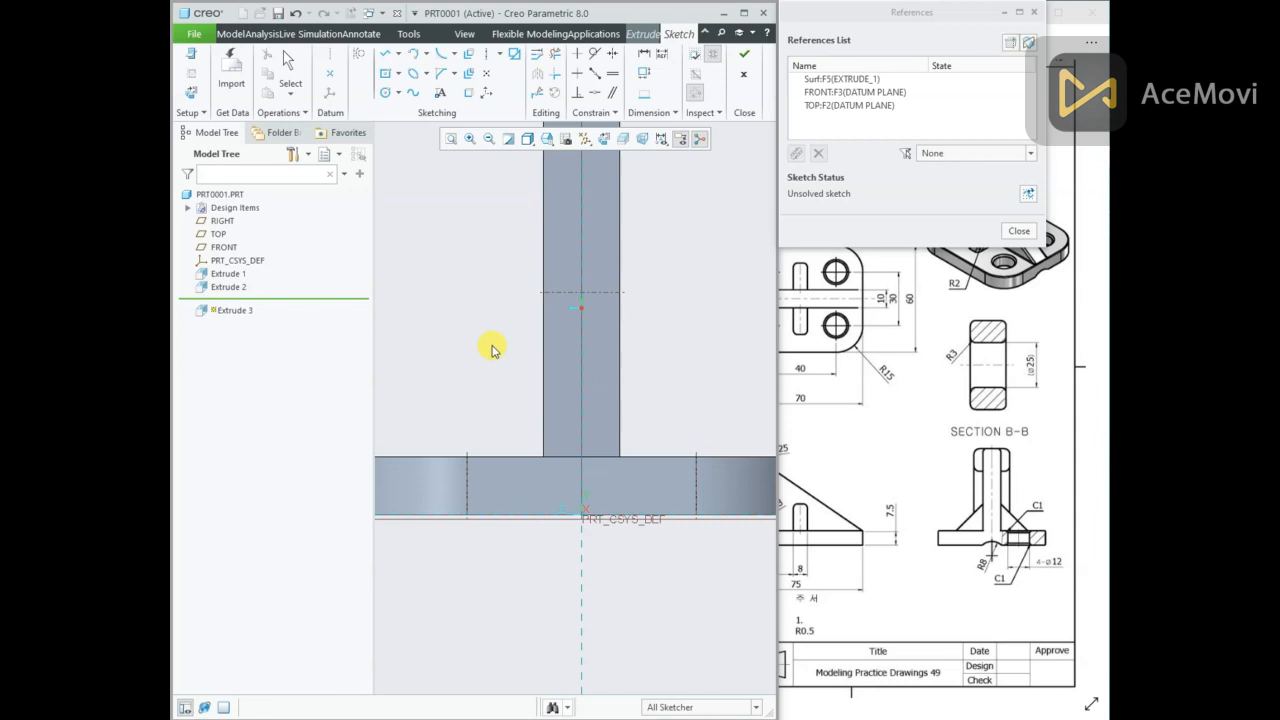
click(1016, 232)
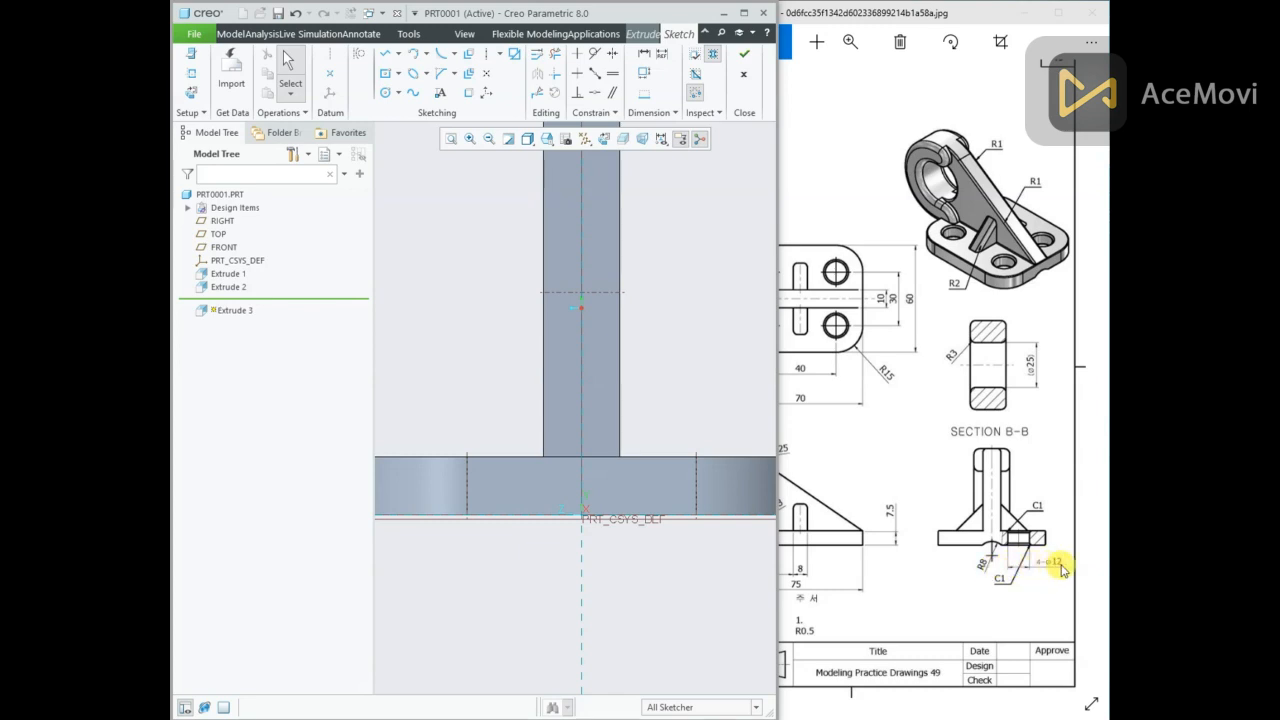
Examine the practice drawing's end view and side view for the R8 groove under the base plate.
scroll(716, 426, up, 2)
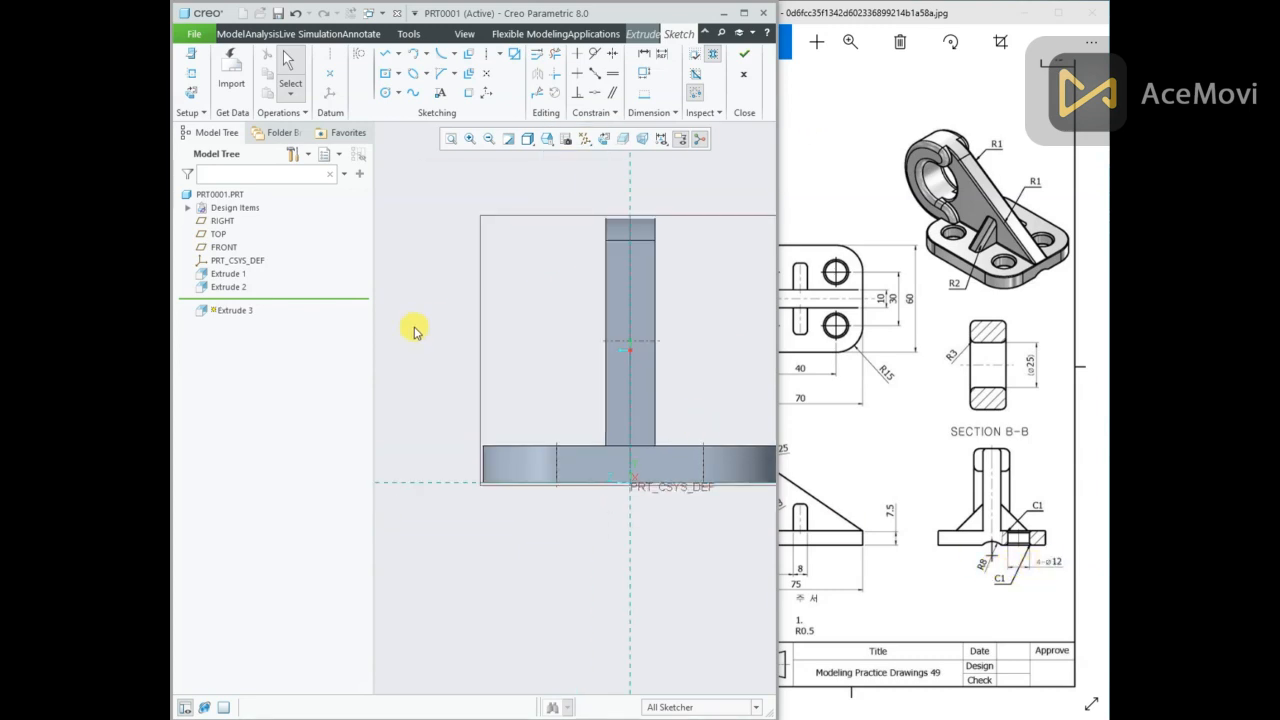
scroll(406, 329, up, 1)
scroll(618, 332, down, 1)
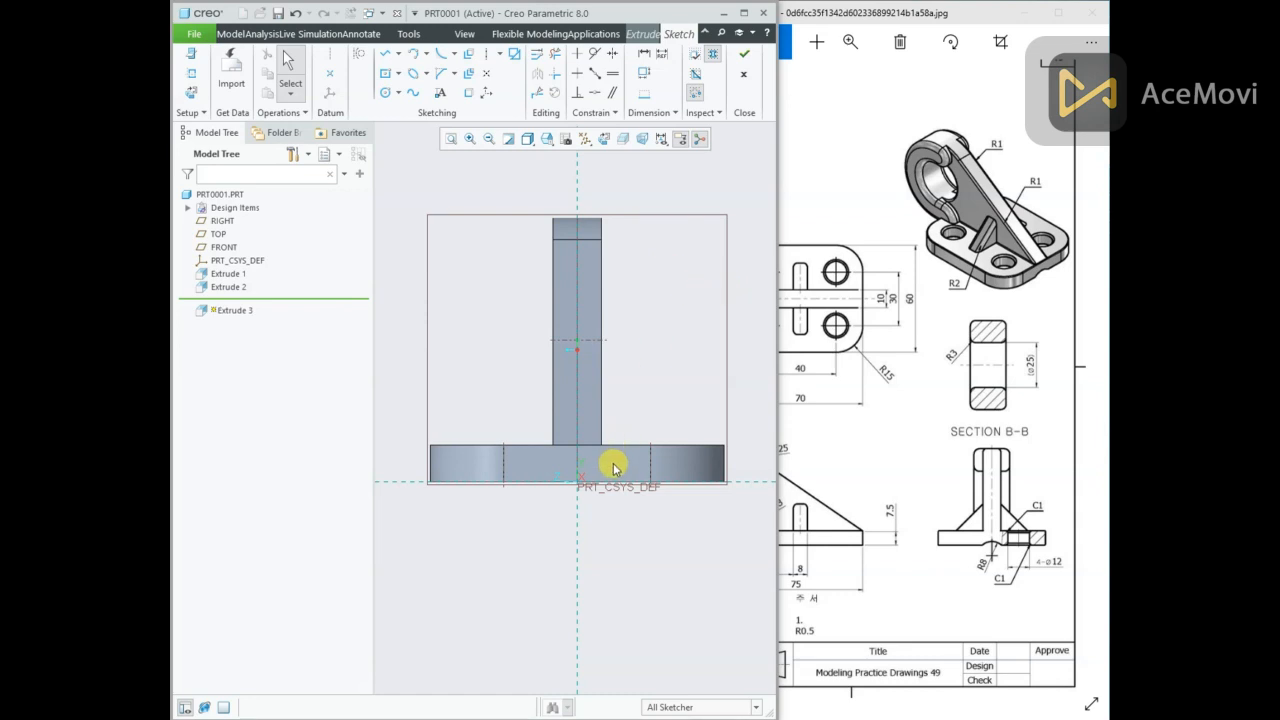
mouse_move(855, 553)
mouse_down()
mouse_move(966, 547)
mouse_move(799, 538)
mouse_up()
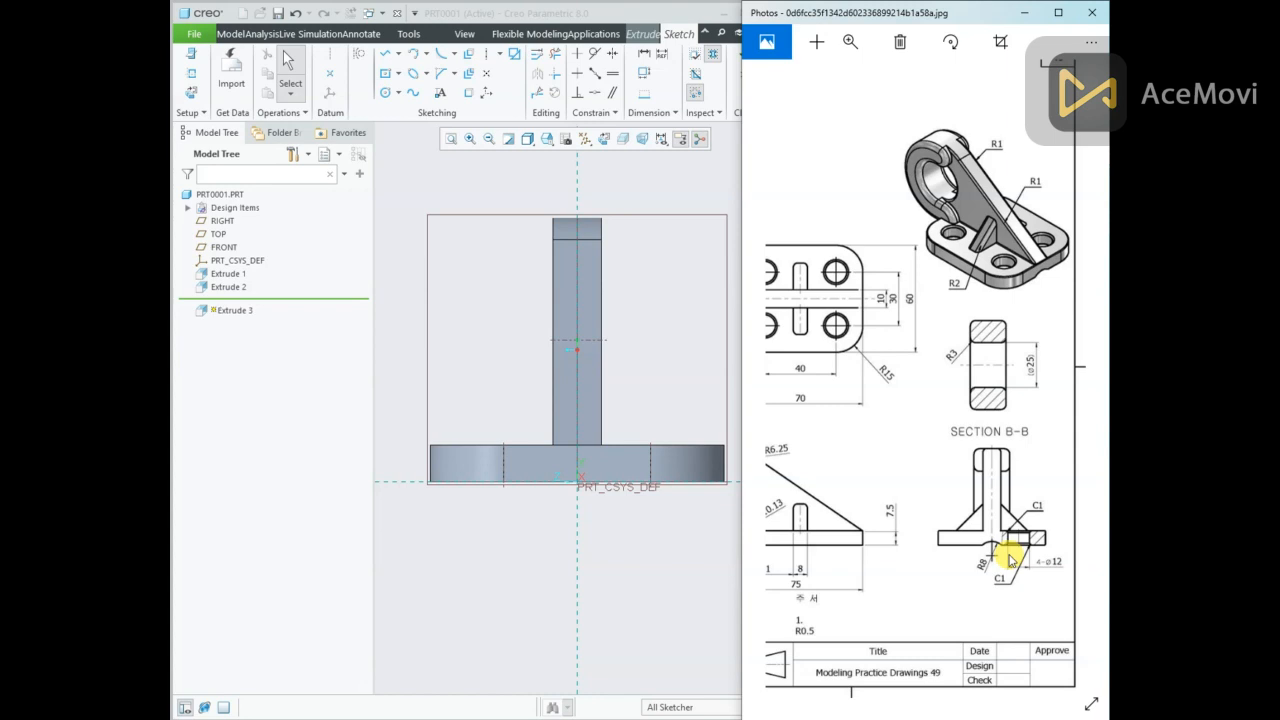
scroll(1014, 555, up, 5)
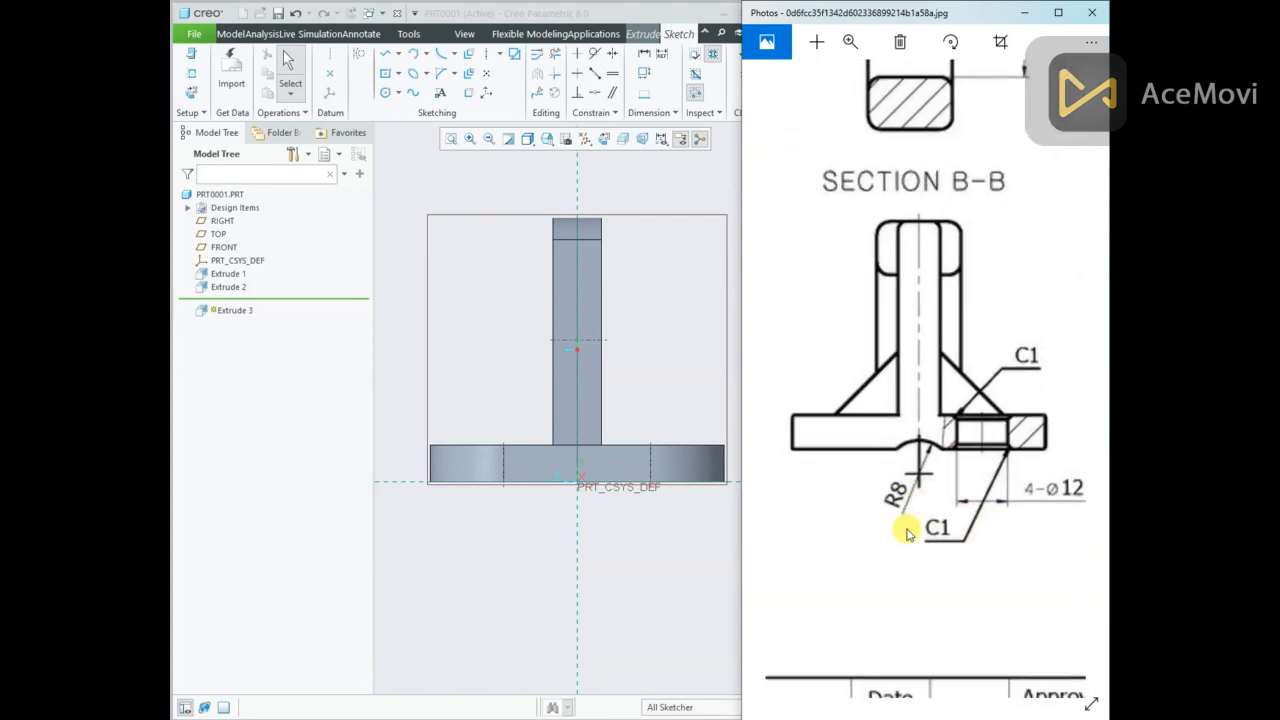
scroll(907, 533, down, 2)
scroll(908, 523, down, 3)
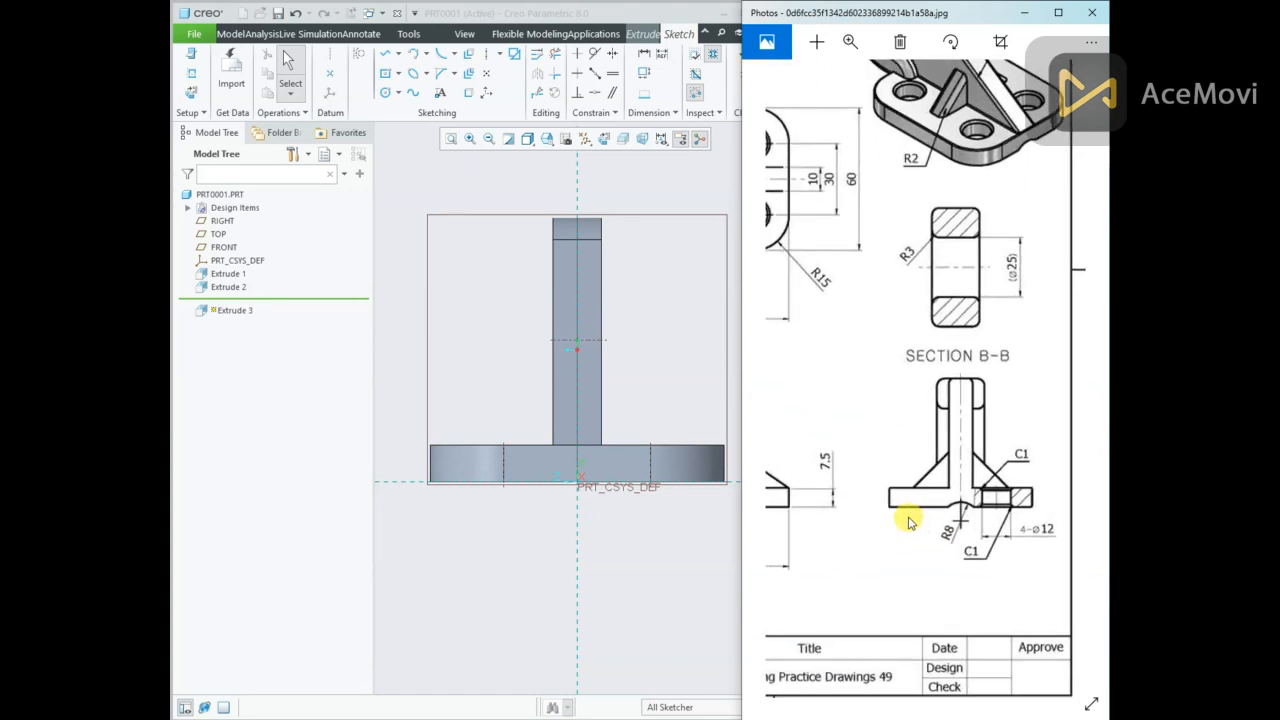
drag(838, 428, 955, 438)
drag(848, 470, 935, 480)
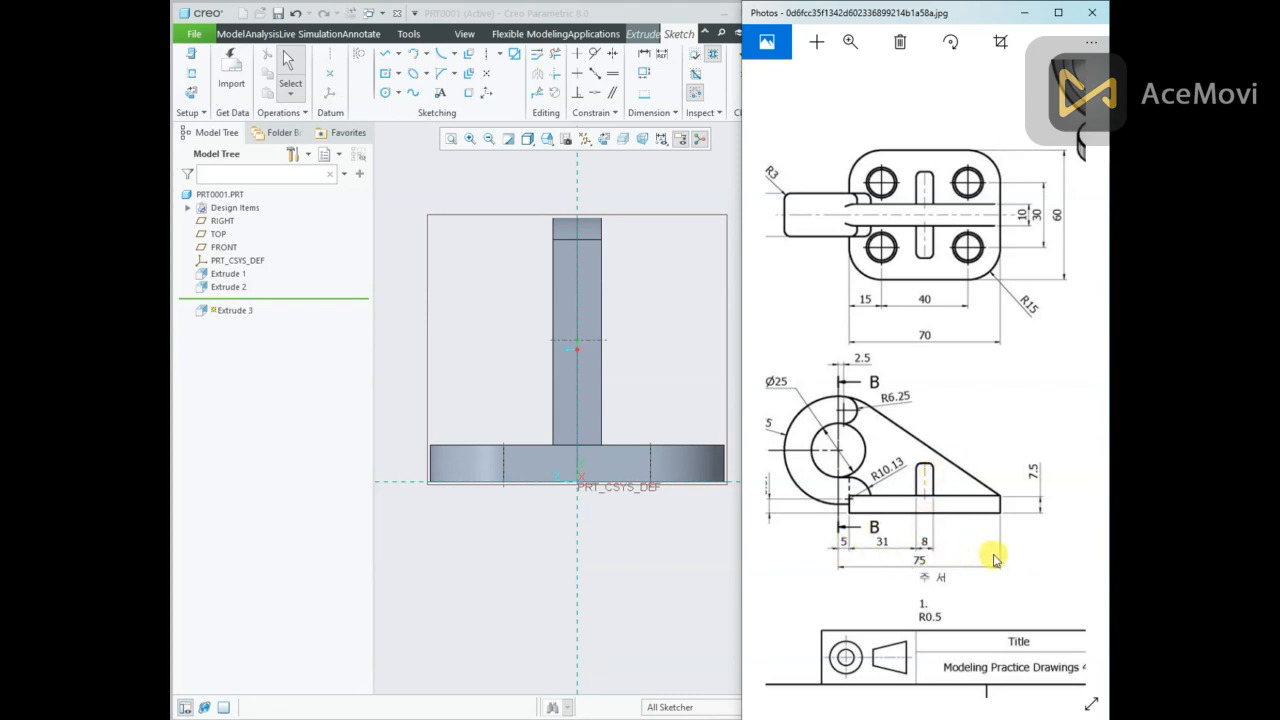
drag(995, 560, 791, 557)
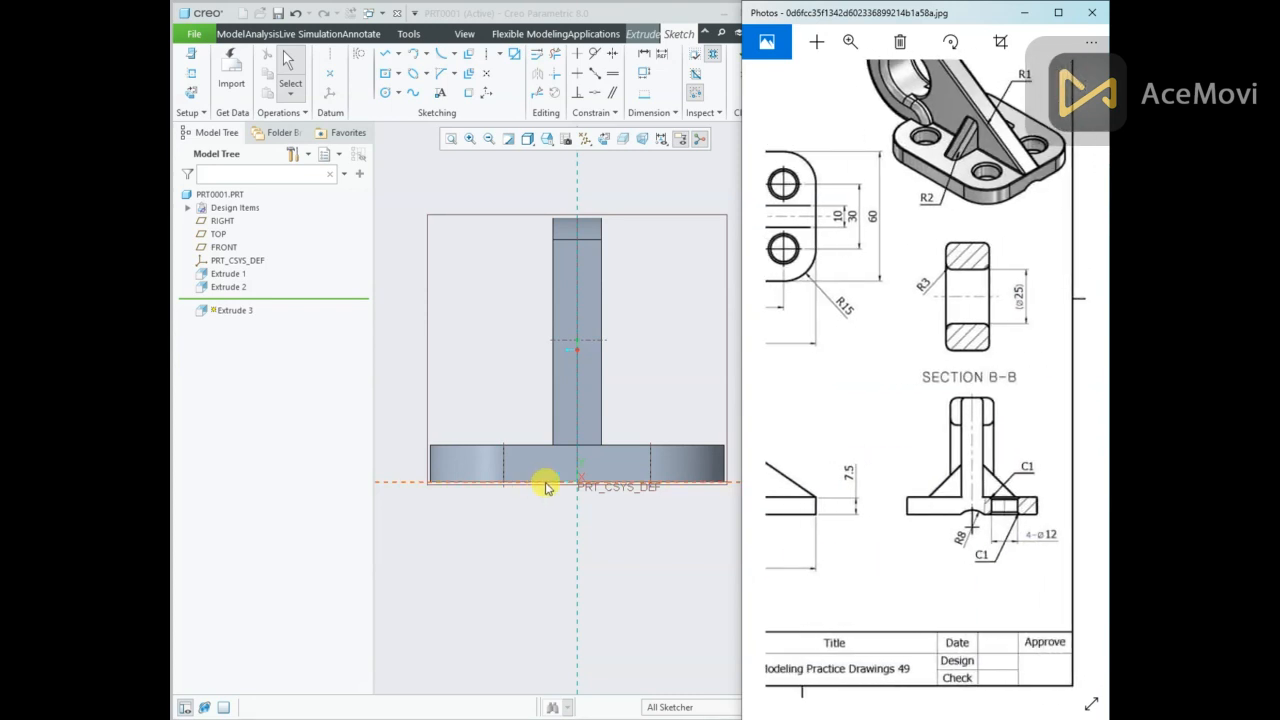
Sketch a circle about 15.8 in diameter on the vertical centreline, its centre about 6.3 below the plate's bottom edge.
click(386, 92)
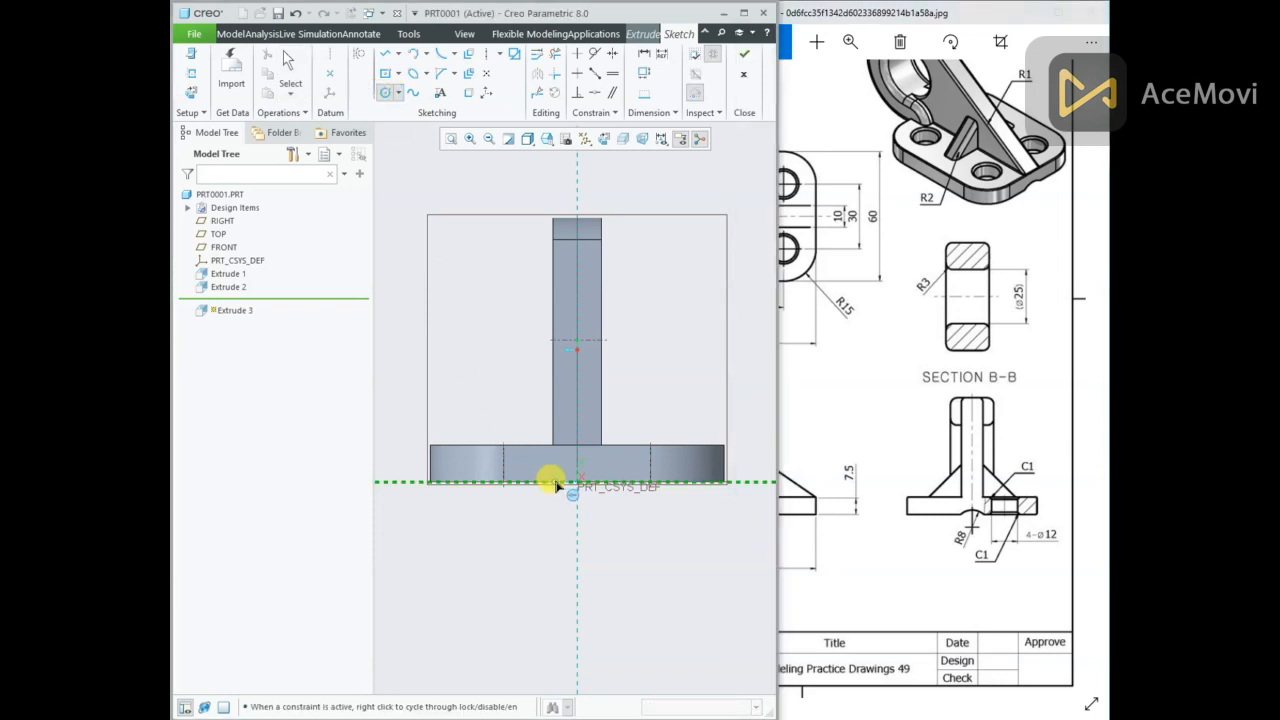
click(578, 513)
click(597, 480)
middle_click(621, 414)
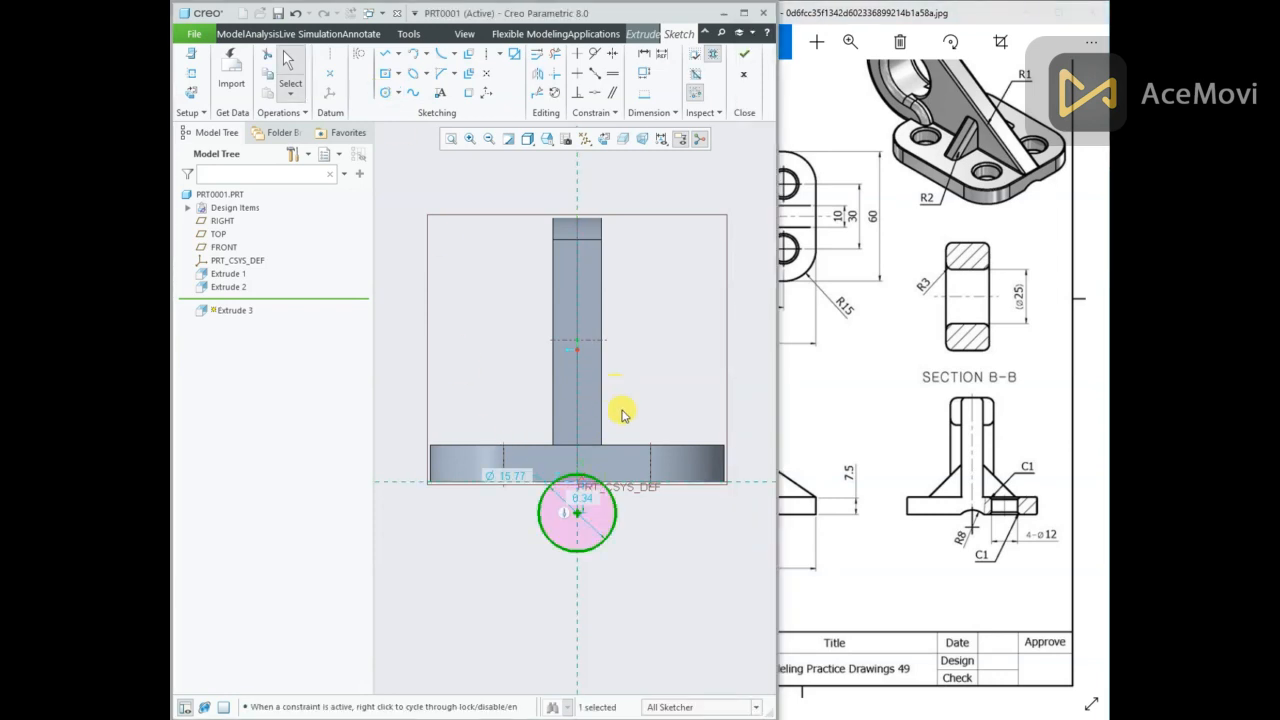
Convert the circle's diameter dimension to a radius and set it to 8.
click(520, 476)
click(532, 429)
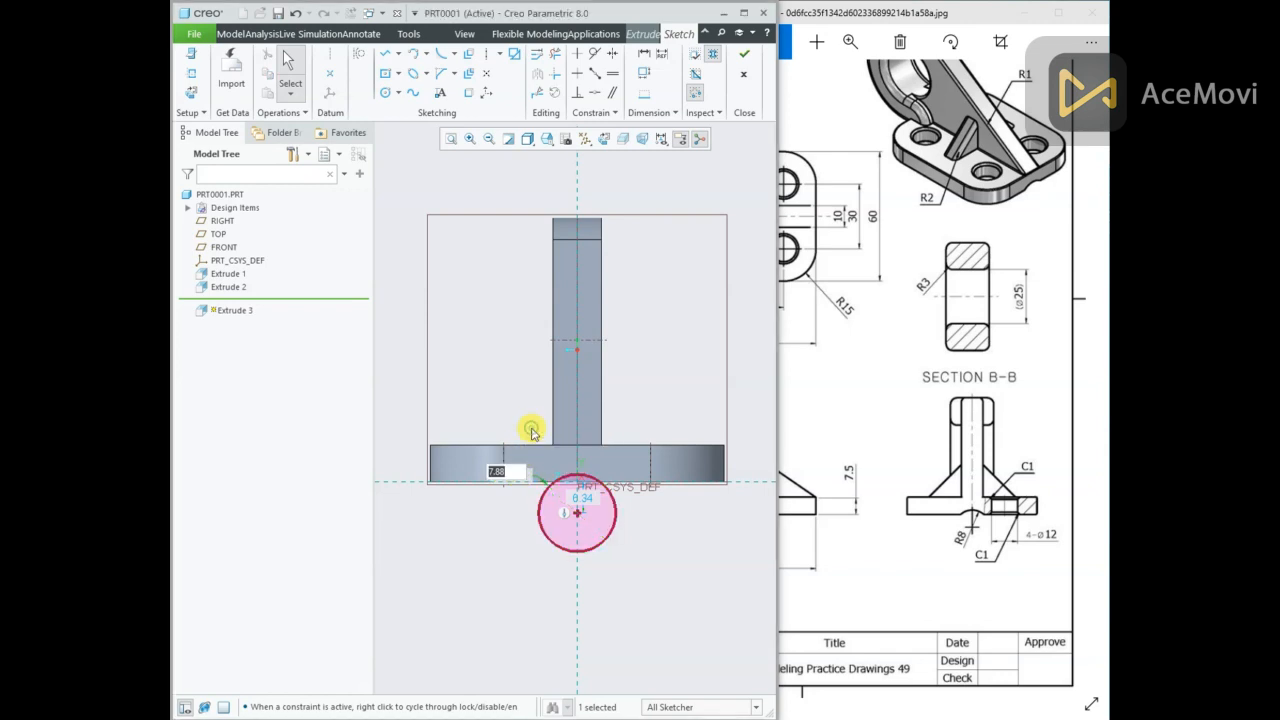
text(8)
key(Return)
click(471, 556)
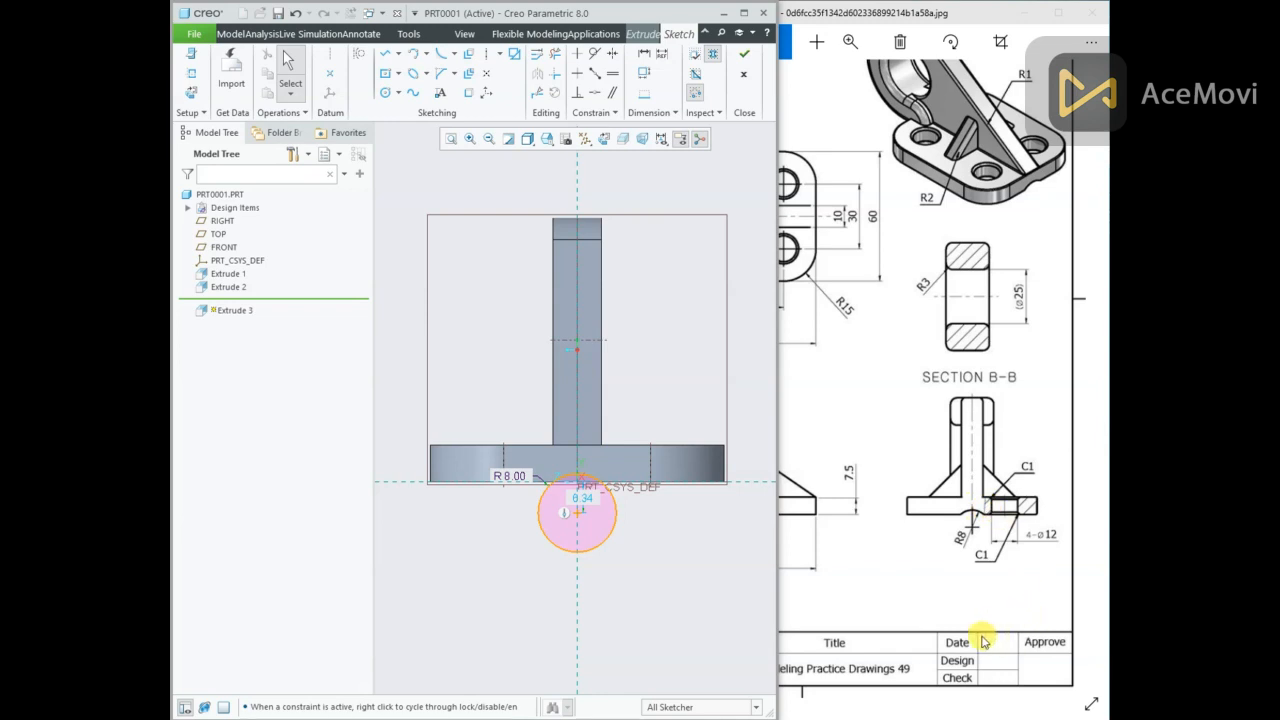
Check the practice drawing for the position of the R8 groove's centre, and reorient the sketch view square to the screen.
drag(910, 519, 1020, 508)
mouse_move(882, 500)
mouse_down()
mouse_move(956, 488)
mouse_move(953, 507)
mouse_up()
mouse_move(1056, 507)
mouse_down()
mouse_move(907, 512)
mouse_move(989, 503)
mouse_up()
drag(860, 501, 932, 500)
mouse_move(651, 490)
middle_down()
mouse_move(694, 486)
mouse_move(671, 509)
mouse_move(603, 460)
mouse_move(571, 500)
middle_up()
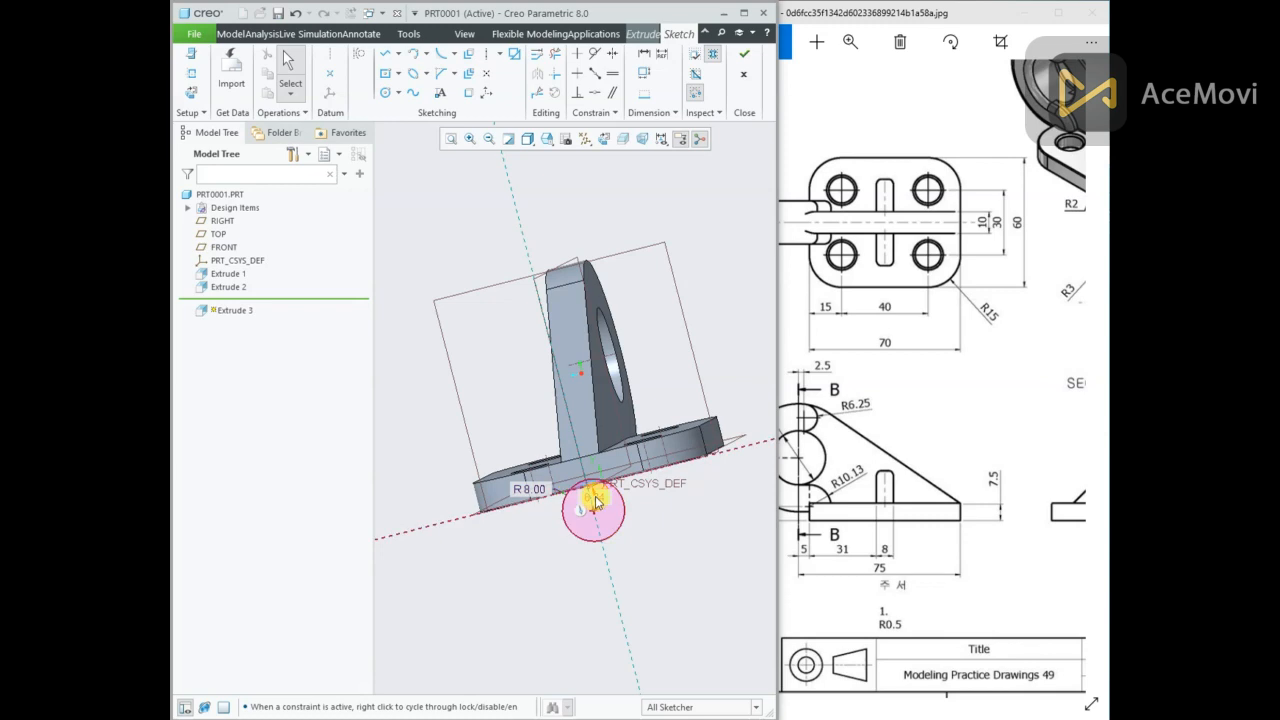
click(603, 138)
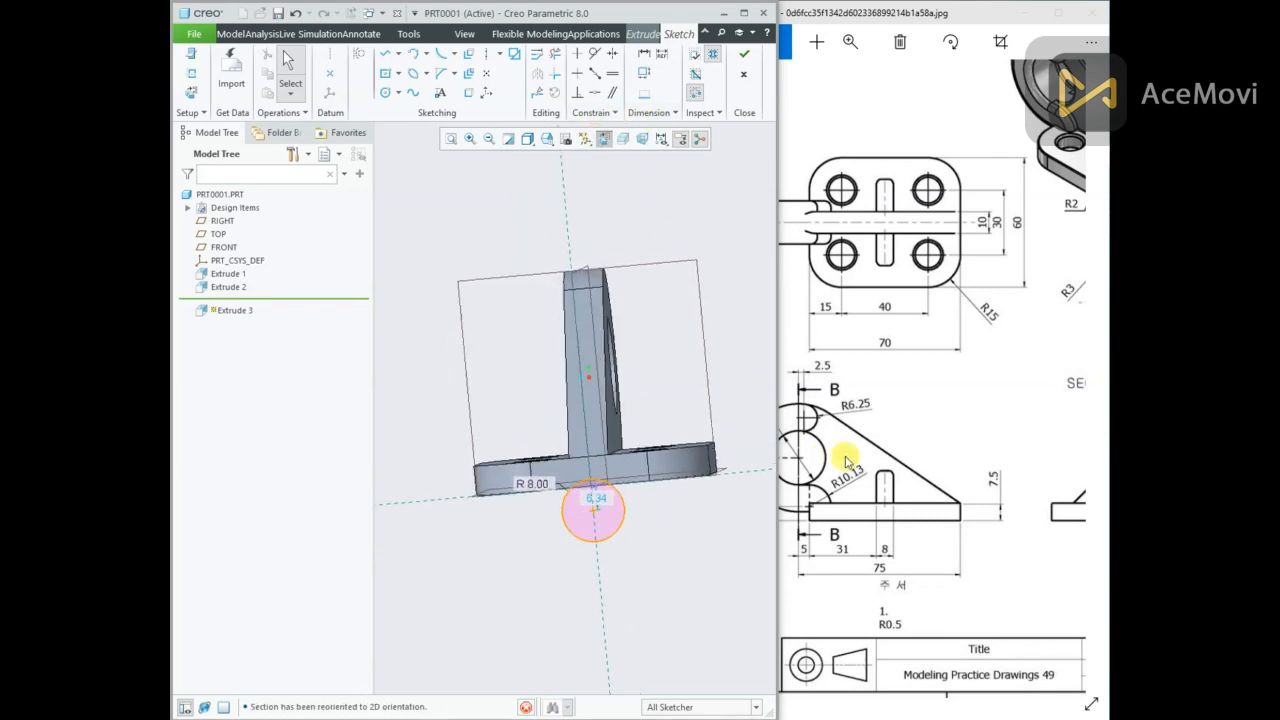
drag(986, 531, 865, 541)
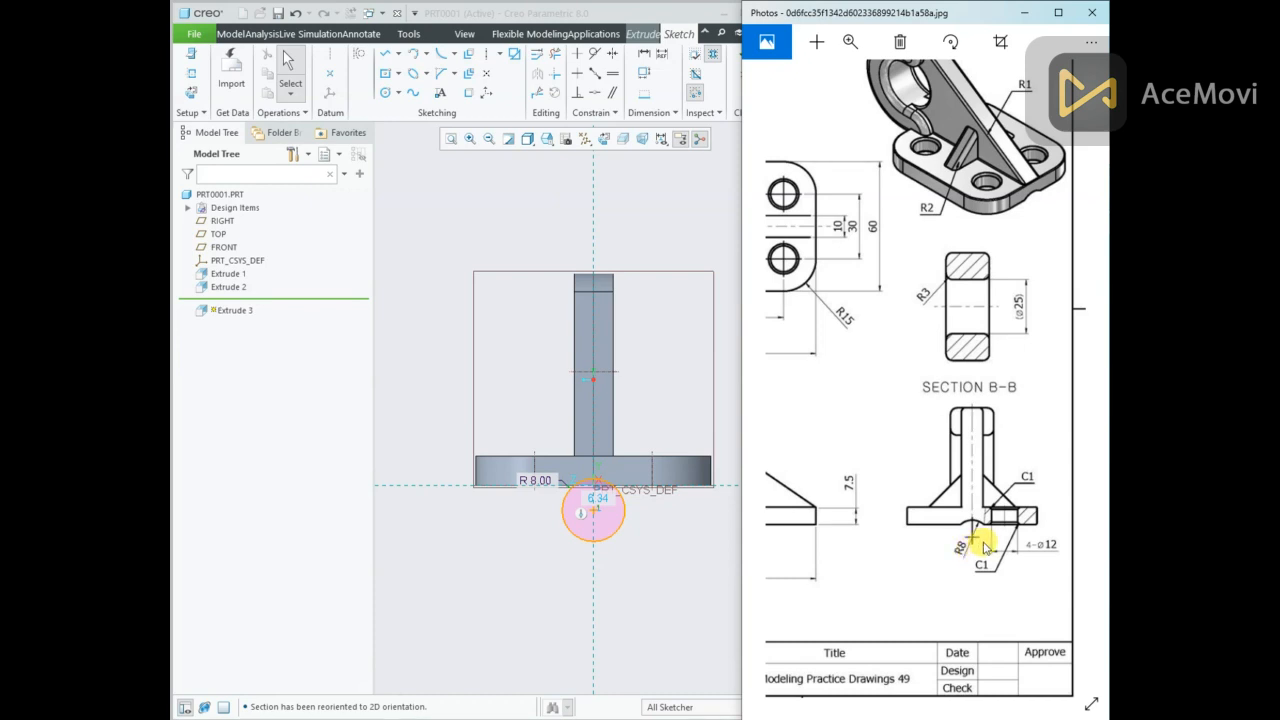
Set the circle centre's distance below the plate's bottom edge to 6 and accept the sketch.
scroll(592, 512, up, 3)
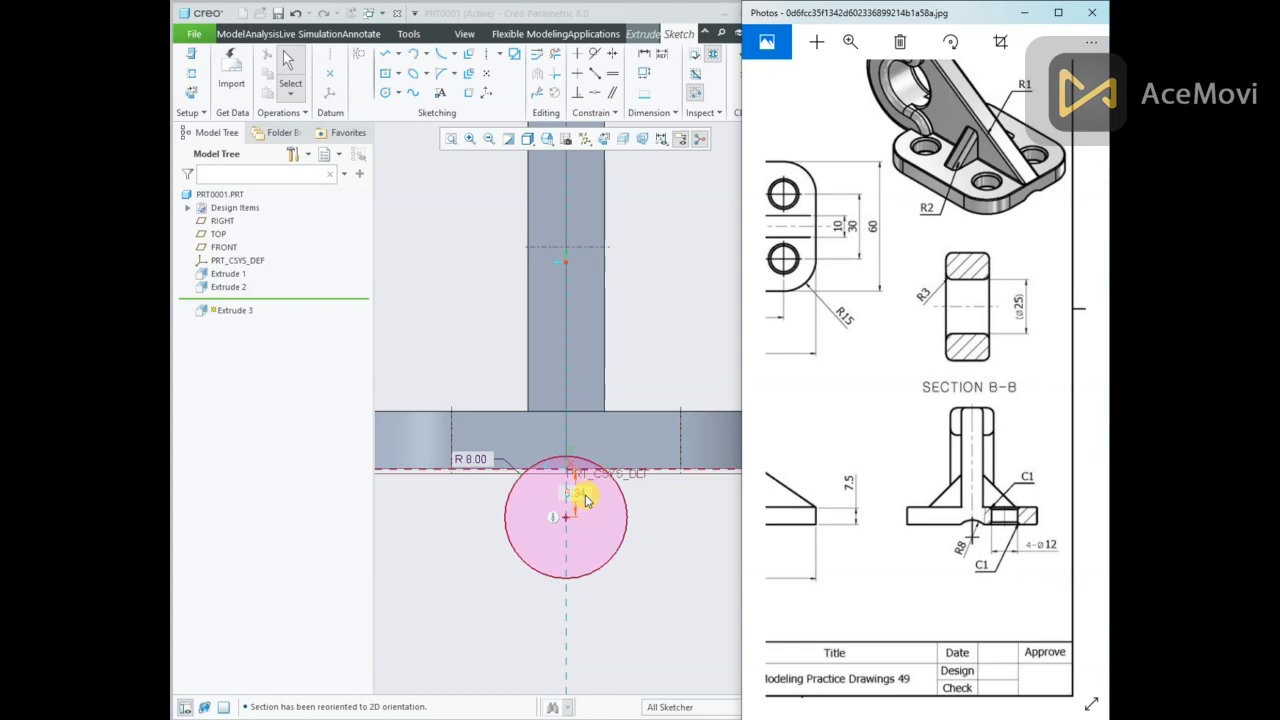
double_click(586, 492)
text(6)
key(Return)
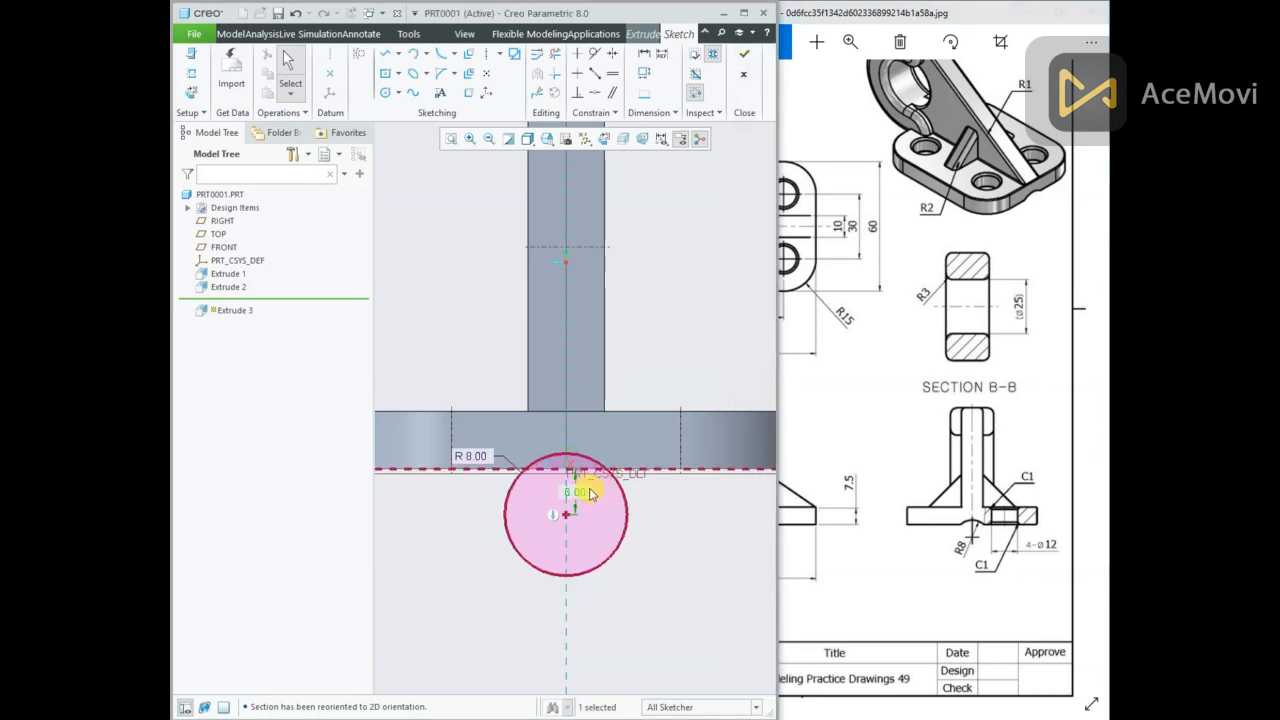
scroll(644, 348, down, 3)
right_click(658, 211)
click(679, 334)
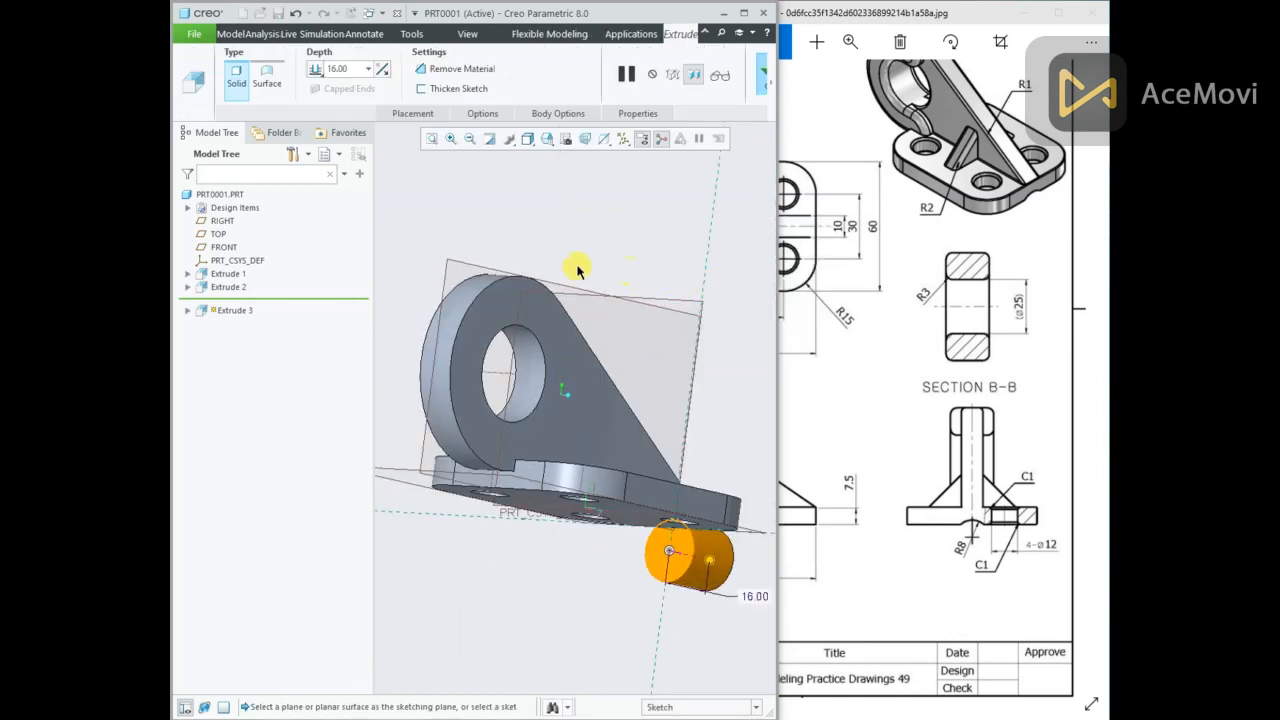
Try the To Next and Through All depth options for the R8 circle's extrusion.
click(315, 68)
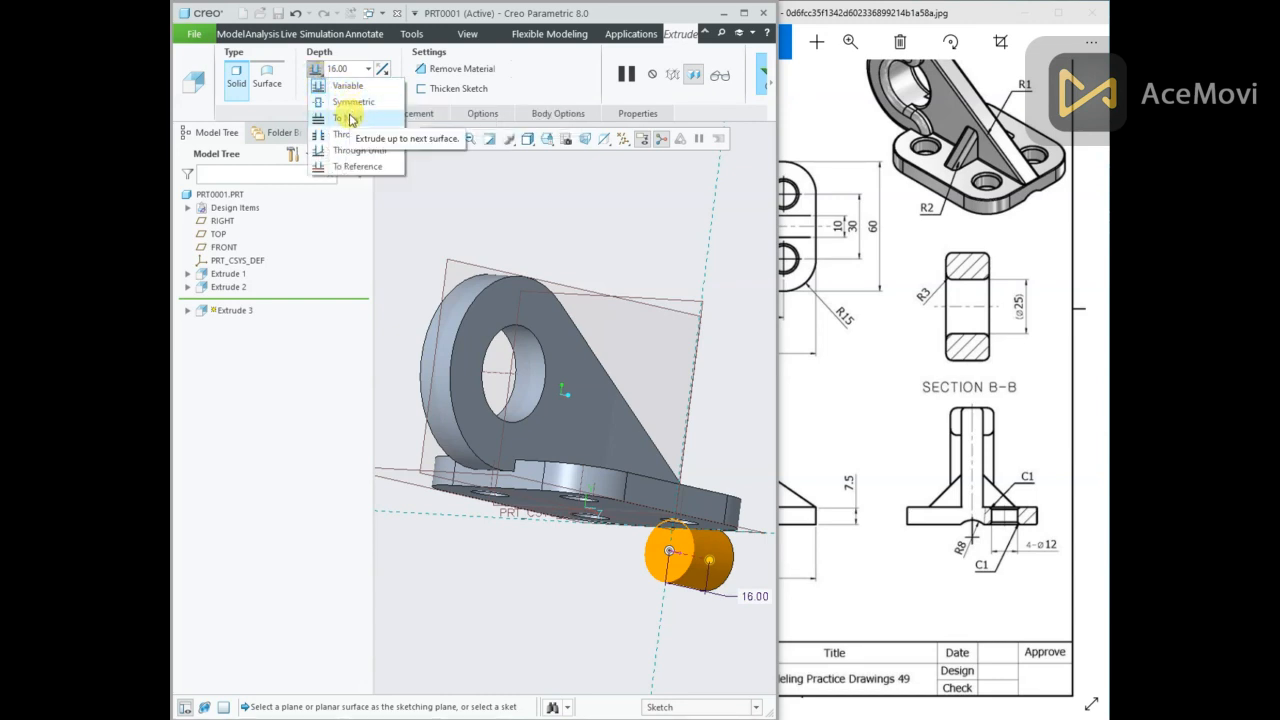
click(350, 119)
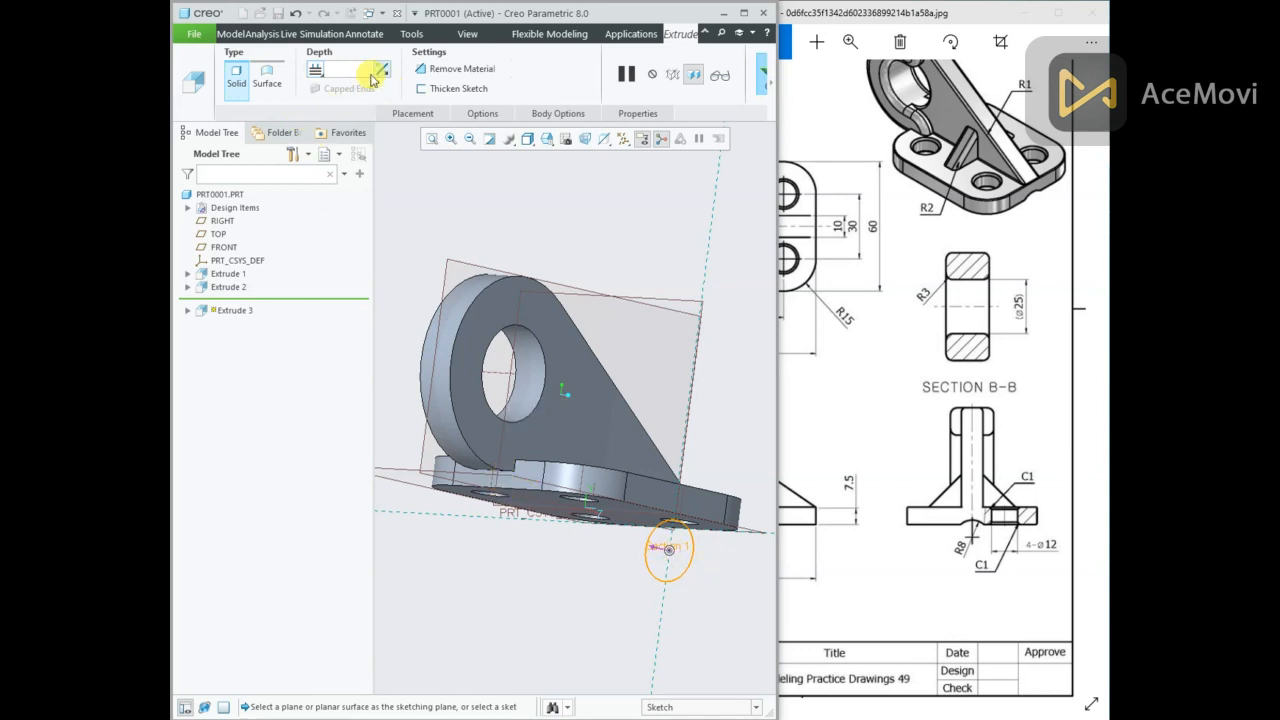
click(318, 72)
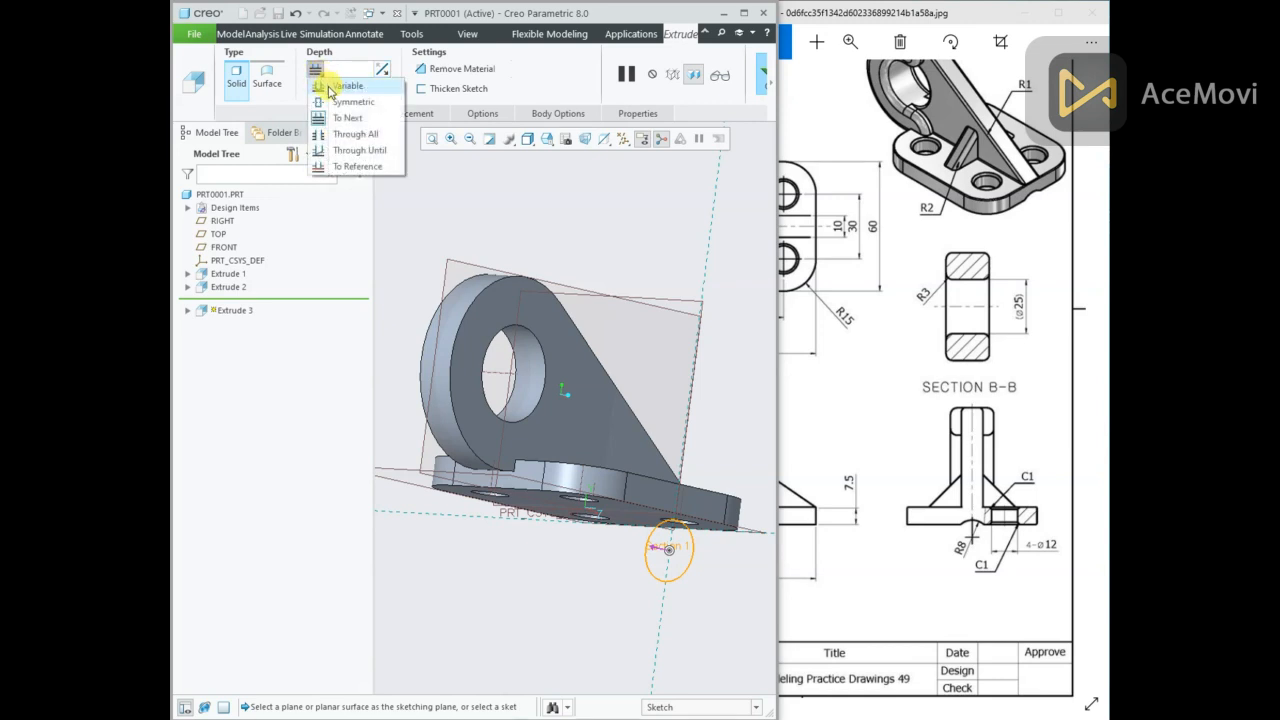
click(345, 134)
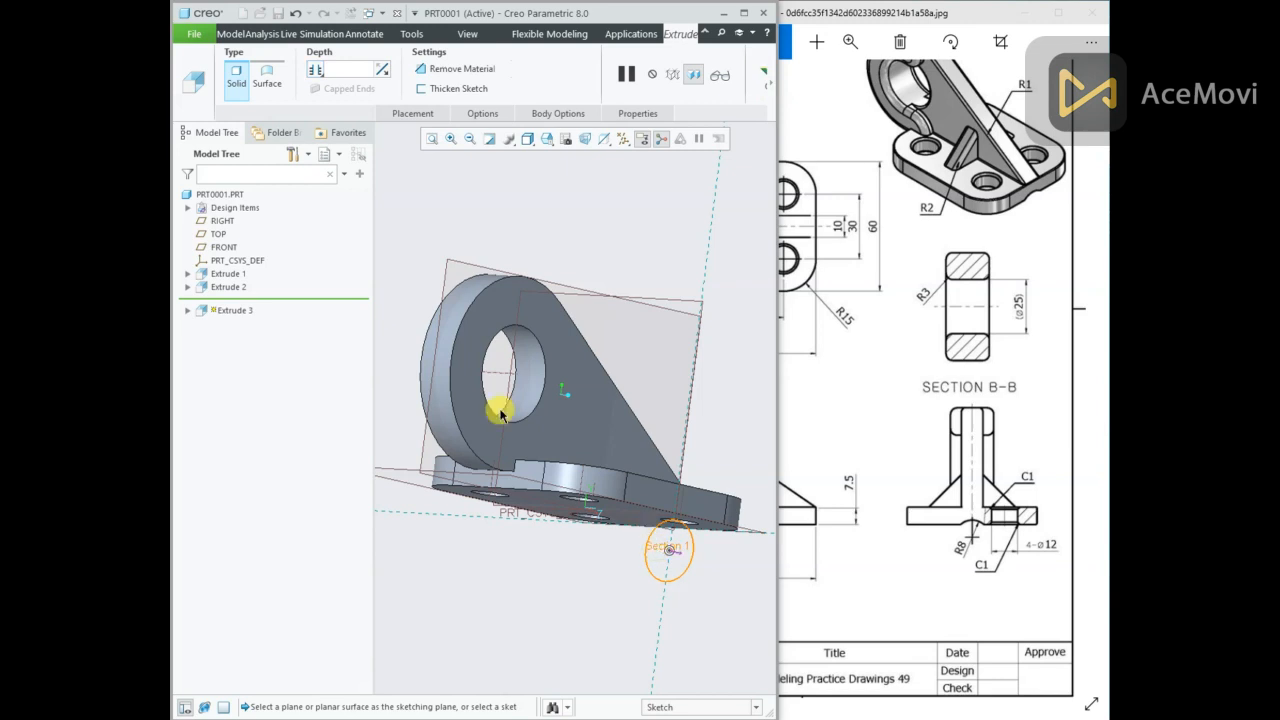
Remove material with the R8 circle extrusion, using a face at the opposite end of the base plate as depth reference, and accept the cut.
click(458, 69)
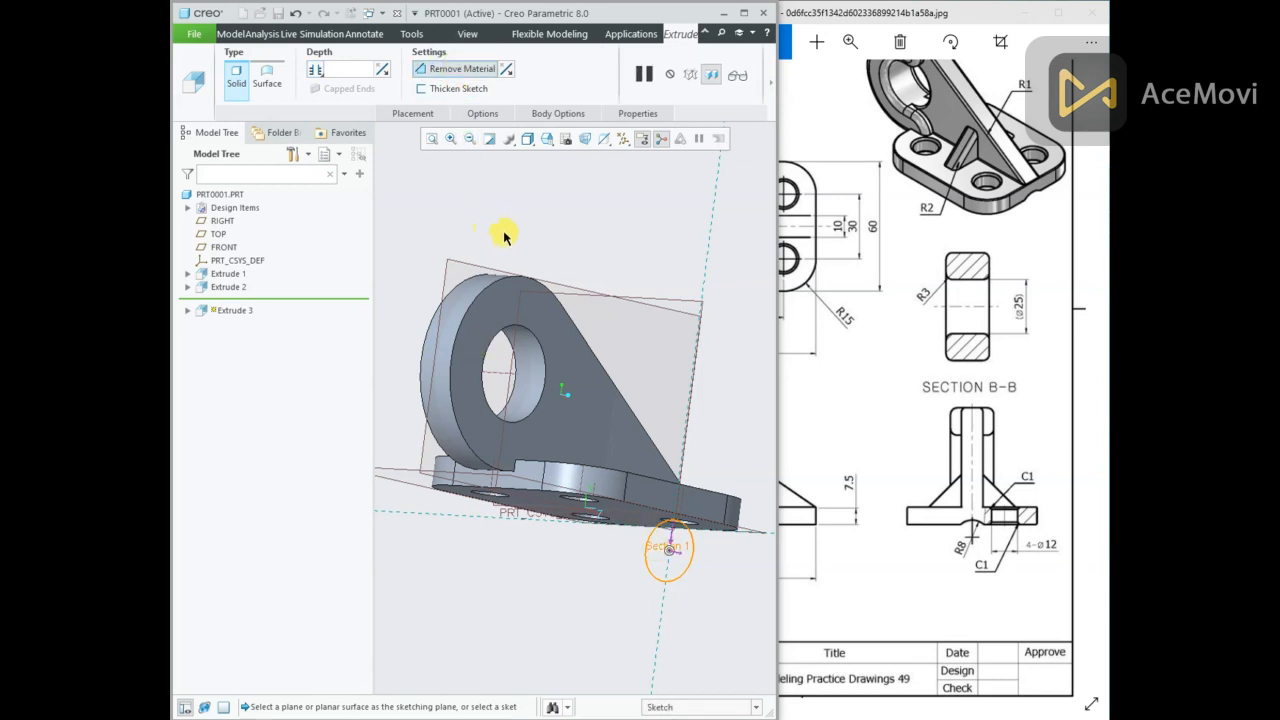
click(317, 70)
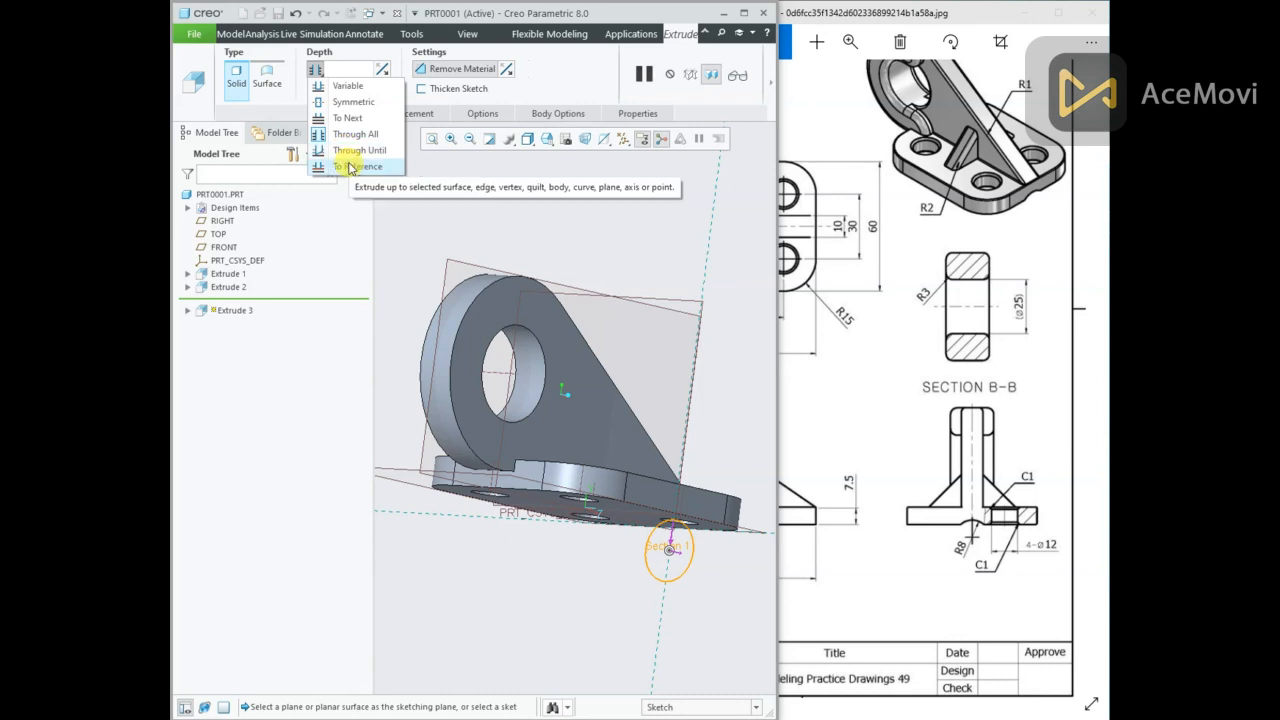
click(350, 166)
click(502, 483)
middle_drag(506, 466, 565, 342)
click(770, 82)
click(474, 72)
mouse_move(609, 234)
middle_down()
mouse_move(531, 200)
mouse_move(551, 180)
mouse_move(590, 216)
mouse_move(626, 216)
mouse_move(608, 198)
mouse_move(609, 220)
middle_up()
Edit the base plate's sketch to set the diameter of the four holes to 12, and accept the sketch.
click(929, 471)
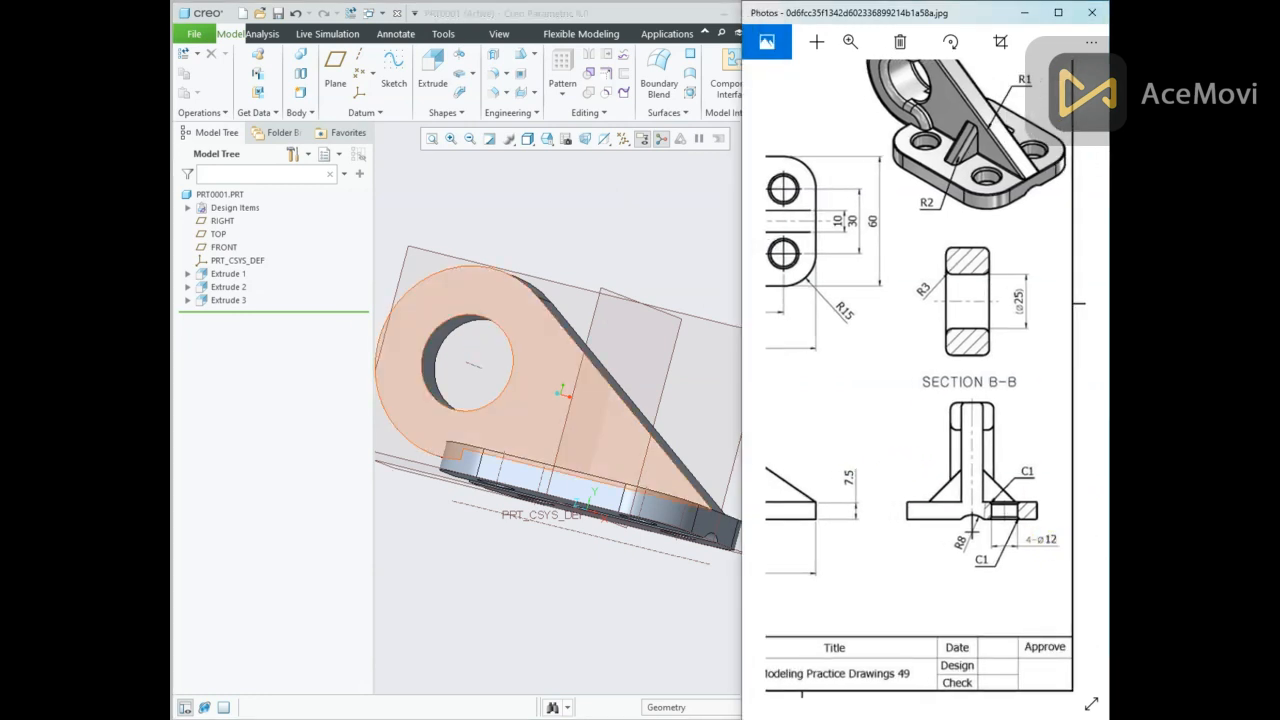
click(187, 273)
click(222, 288)
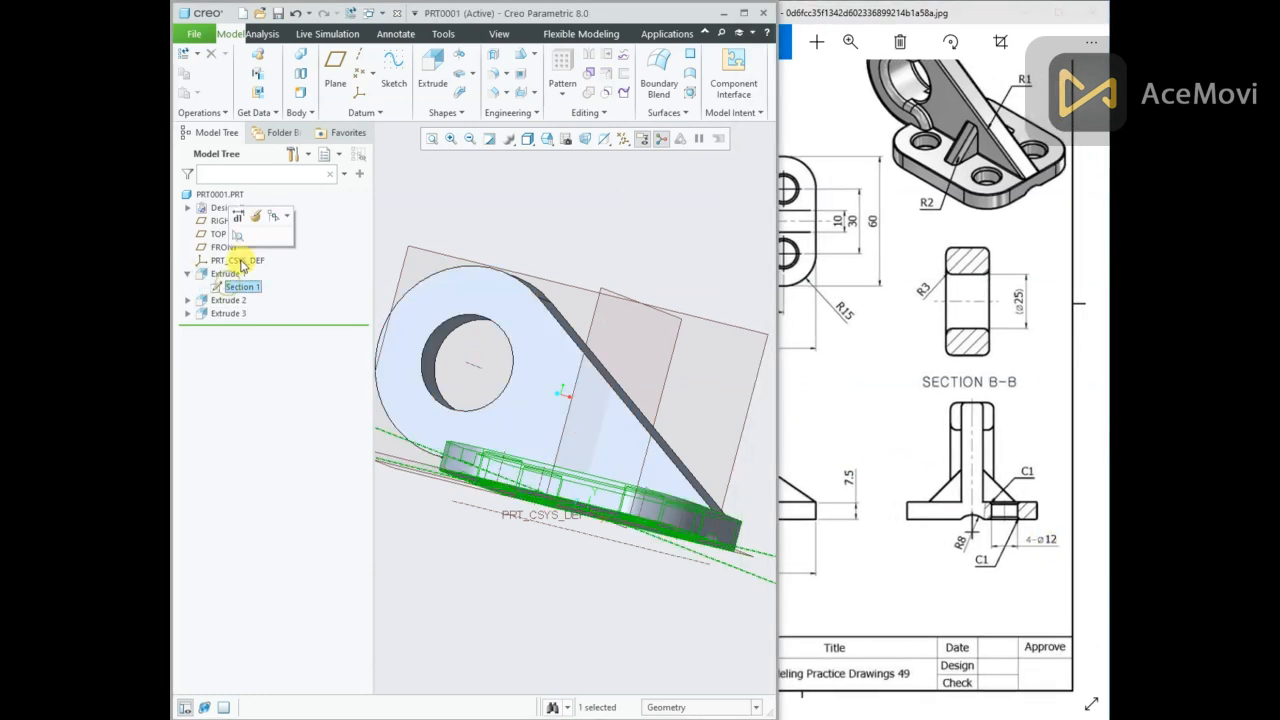
click(245, 212)
click(604, 139)
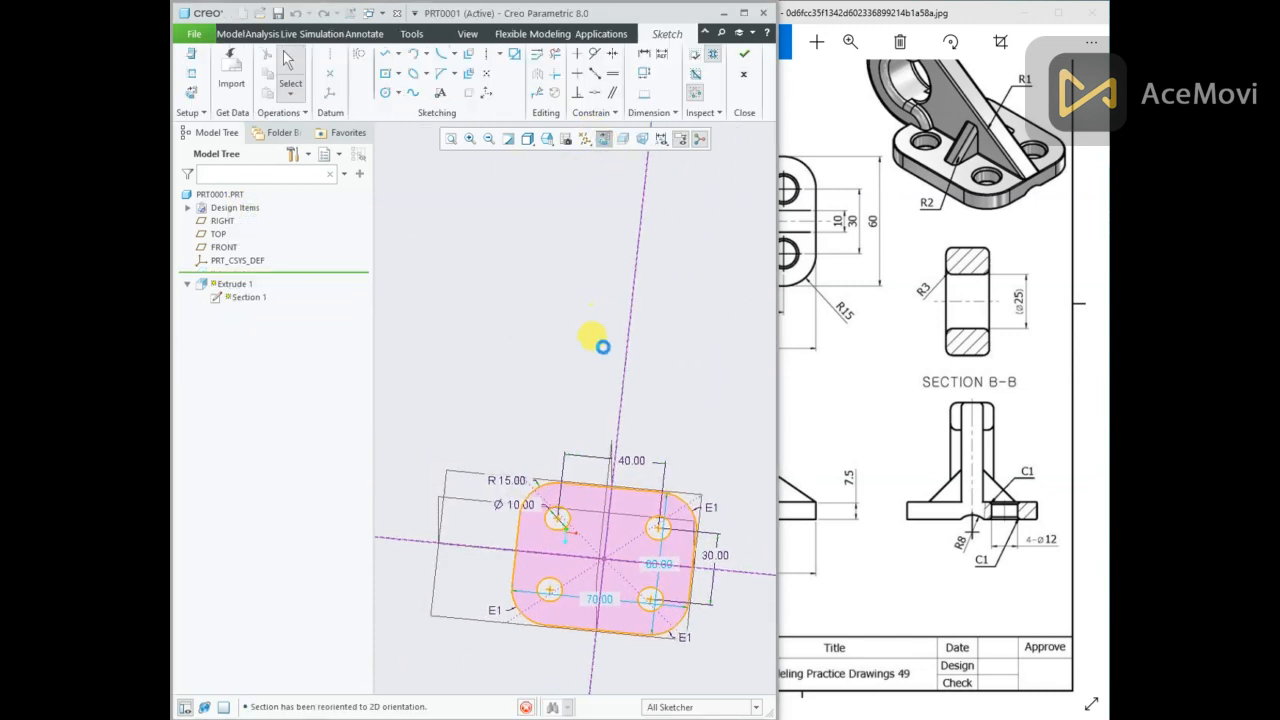
double_click(522, 511)
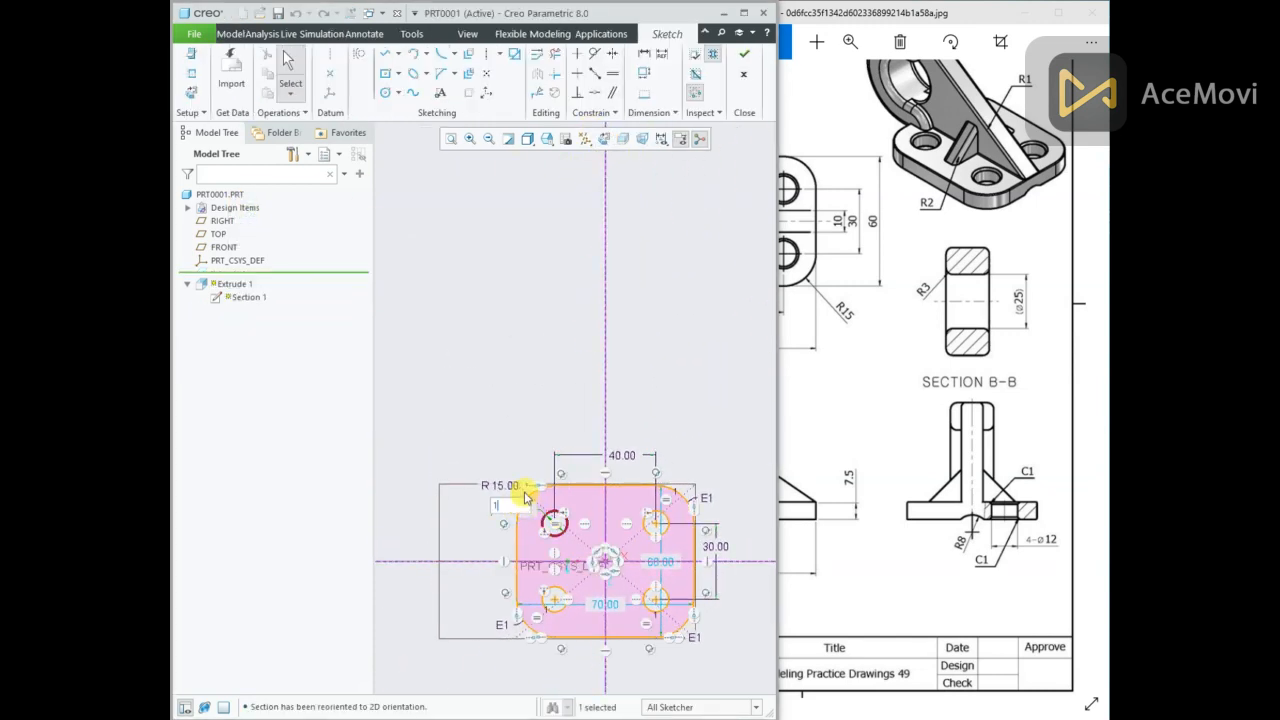
text(12)
key(Return)
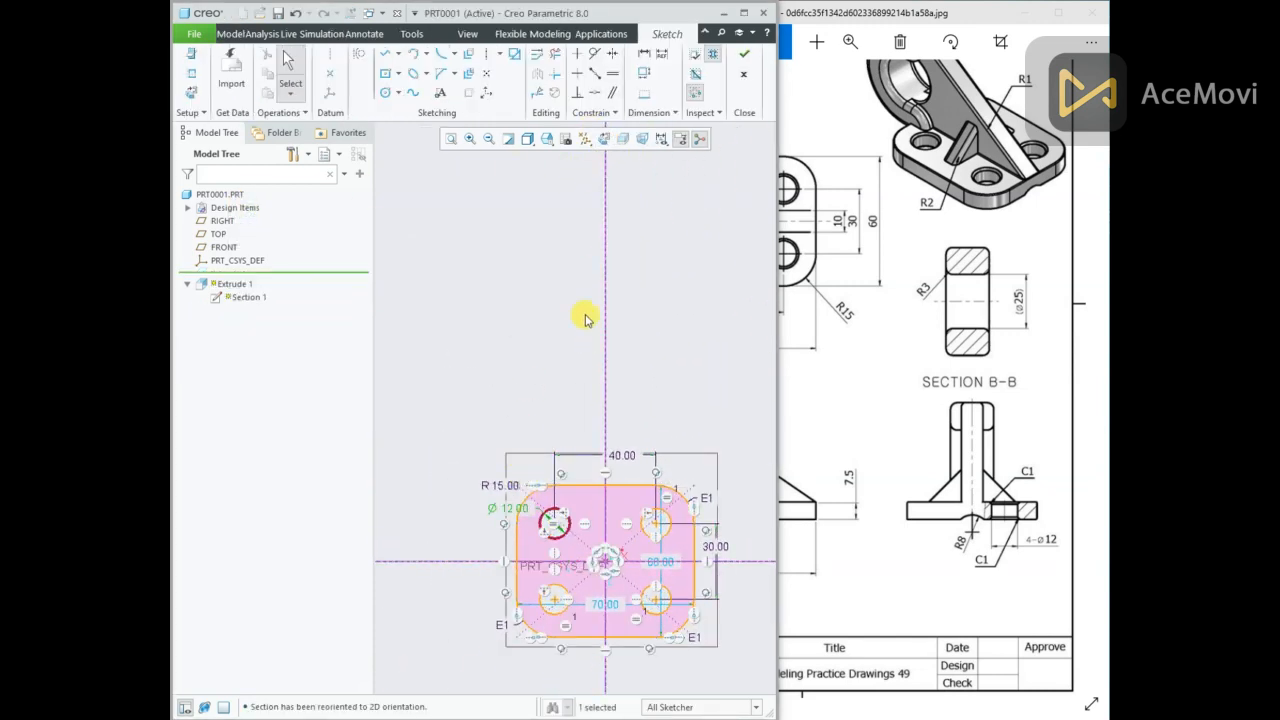
click(743, 62)
click(636, 278)
Inspect the bracket from several sides and examine the practice drawing's plan and side views for the ring's width and blend arcs.
middle_drag(635, 236, 640, 173)
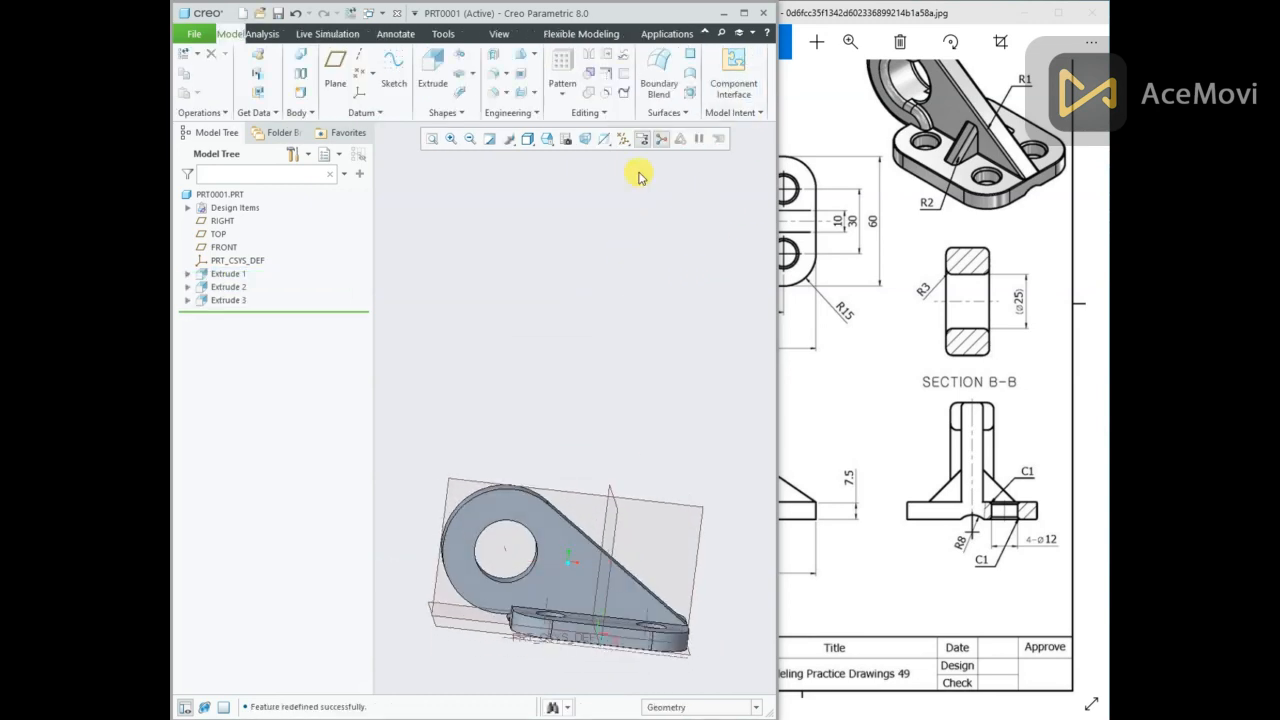
scroll(630, 324, up, 2)
scroll(562, 503, down, 4)
middle_drag(563, 471, 529, 409)
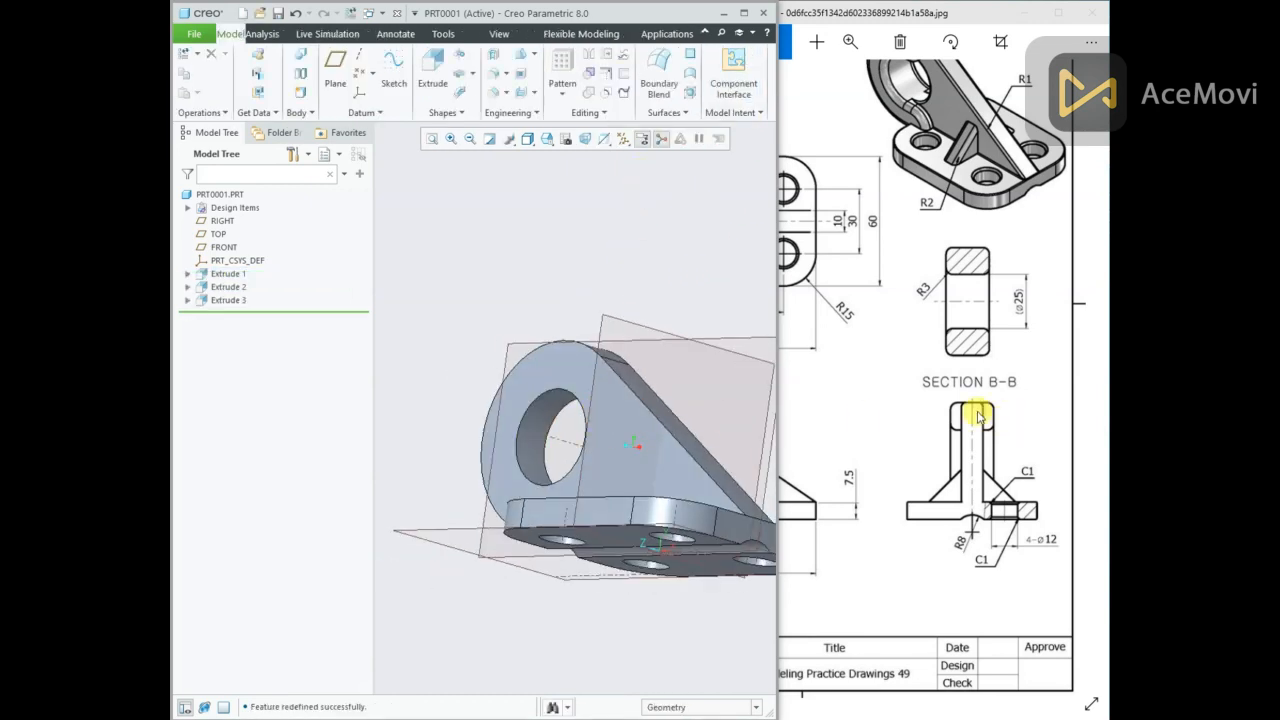
click(932, 378)
drag(931, 374, 980, 394)
mouse_move(880, 360)
mouse_down()
mouse_move(989, 403)
mouse_move(929, 366)
mouse_move(980, 328)
mouse_move(950, 339)
mouse_up()
mouse_move(550, 326)
middle_down()
mouse_move(561, 311)
mouse_move(548, 347)
mouse_move(509, 360)
middle_up()
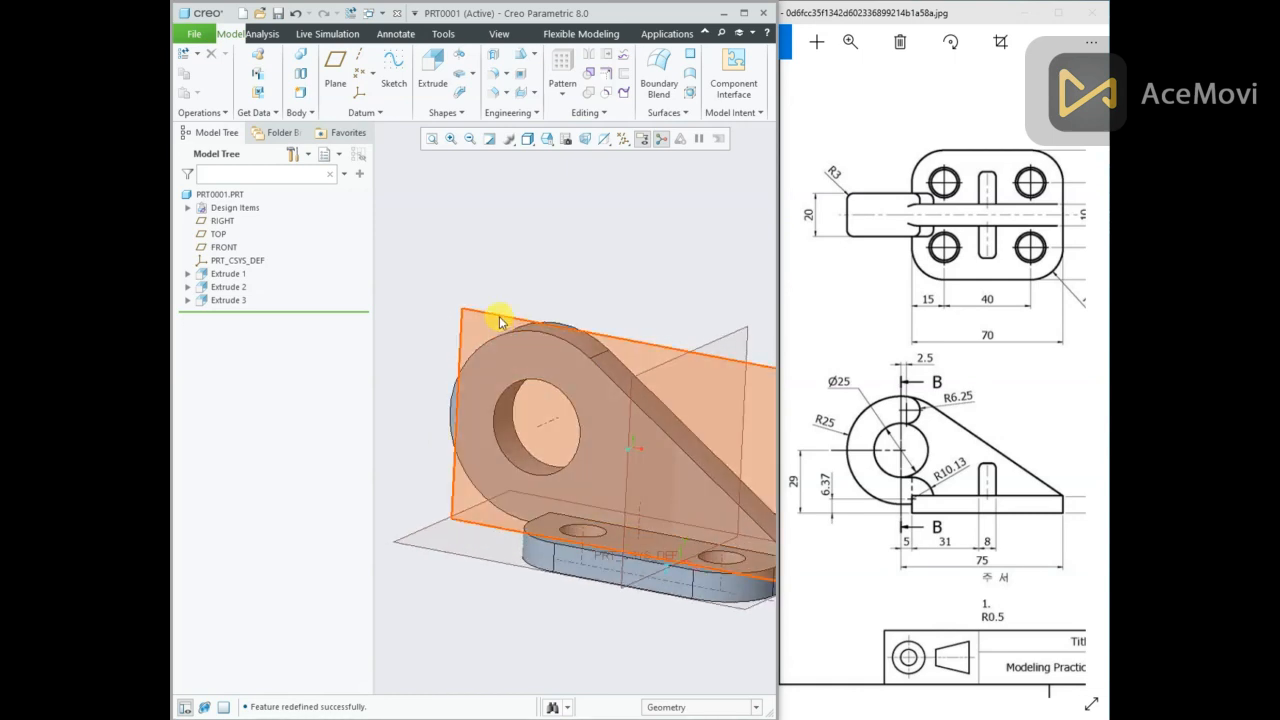
click(499, 320)
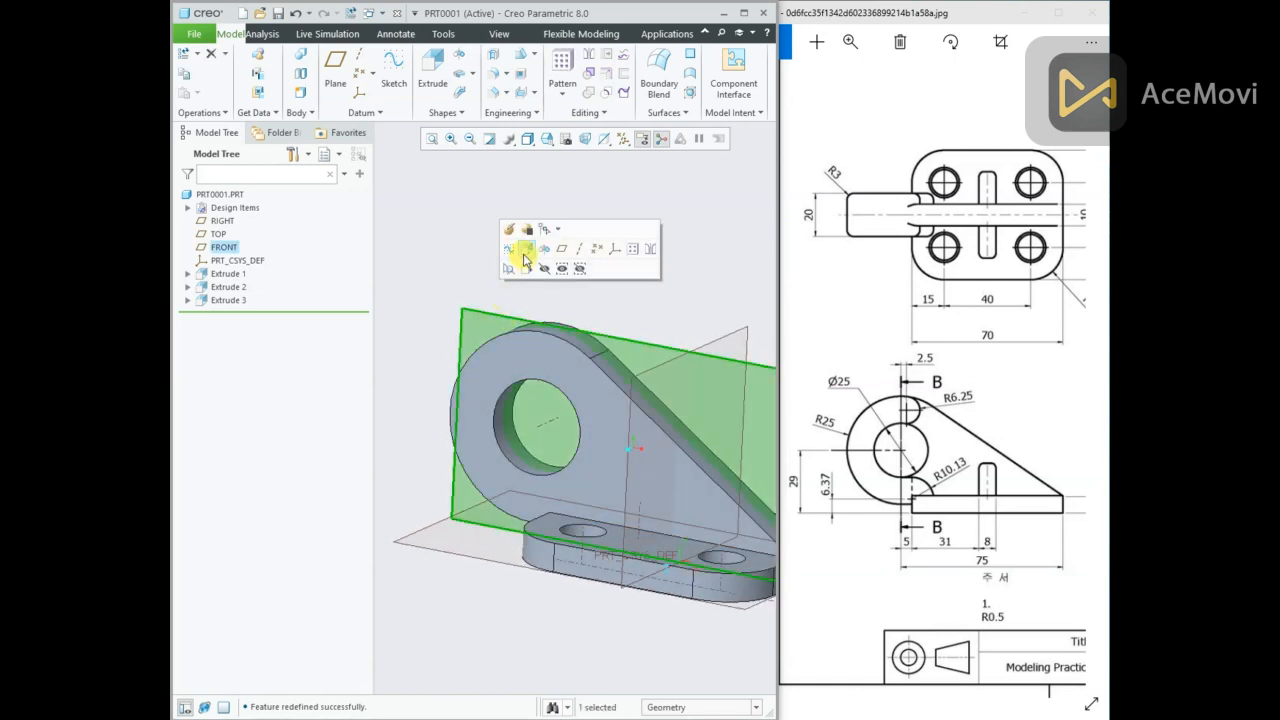
click(449, 248)
click(512, 354)
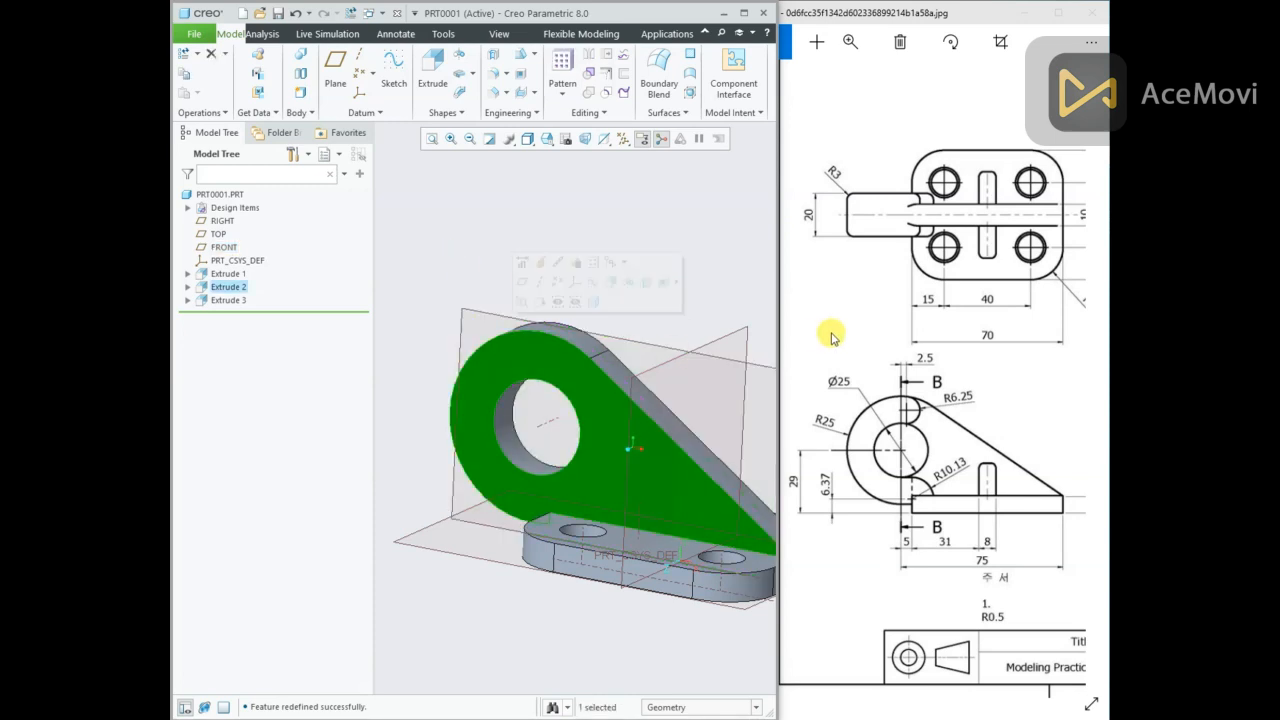
click(912, 258)
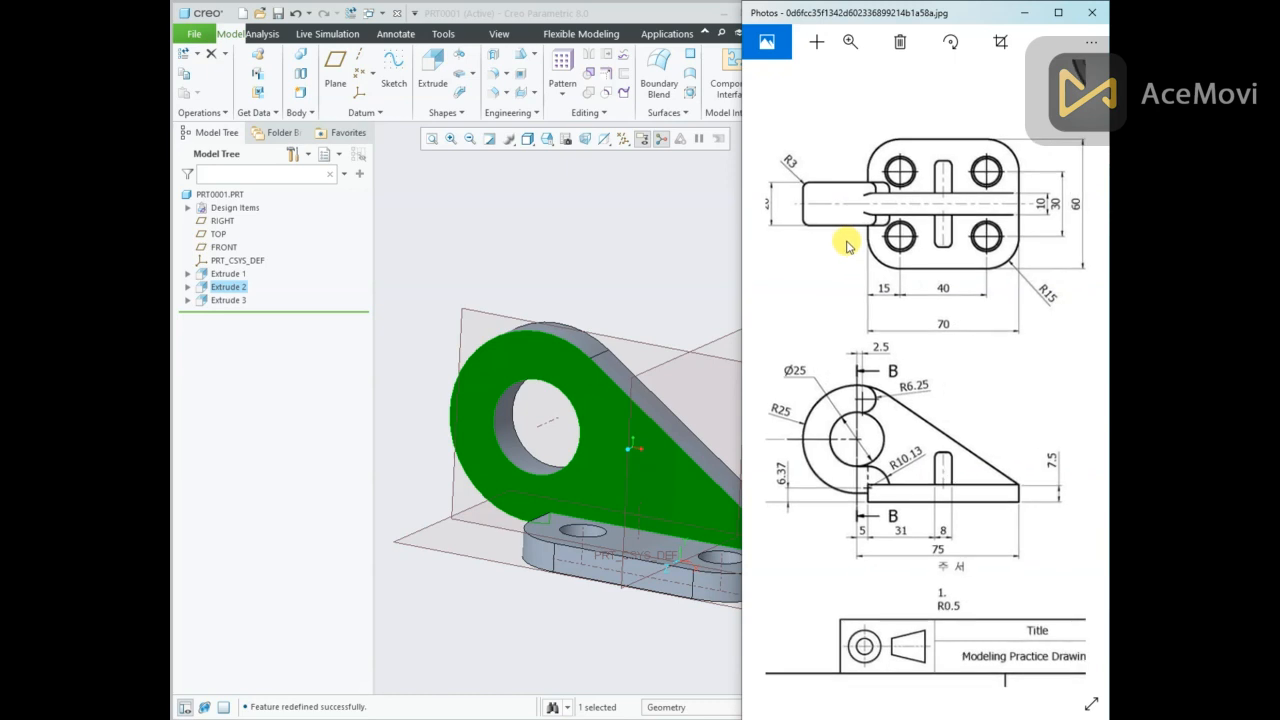
mouse_move(847, 241)
mouse_down()
mouse_move(888, 239)
mouse_move(889, 252)
mouse_up()
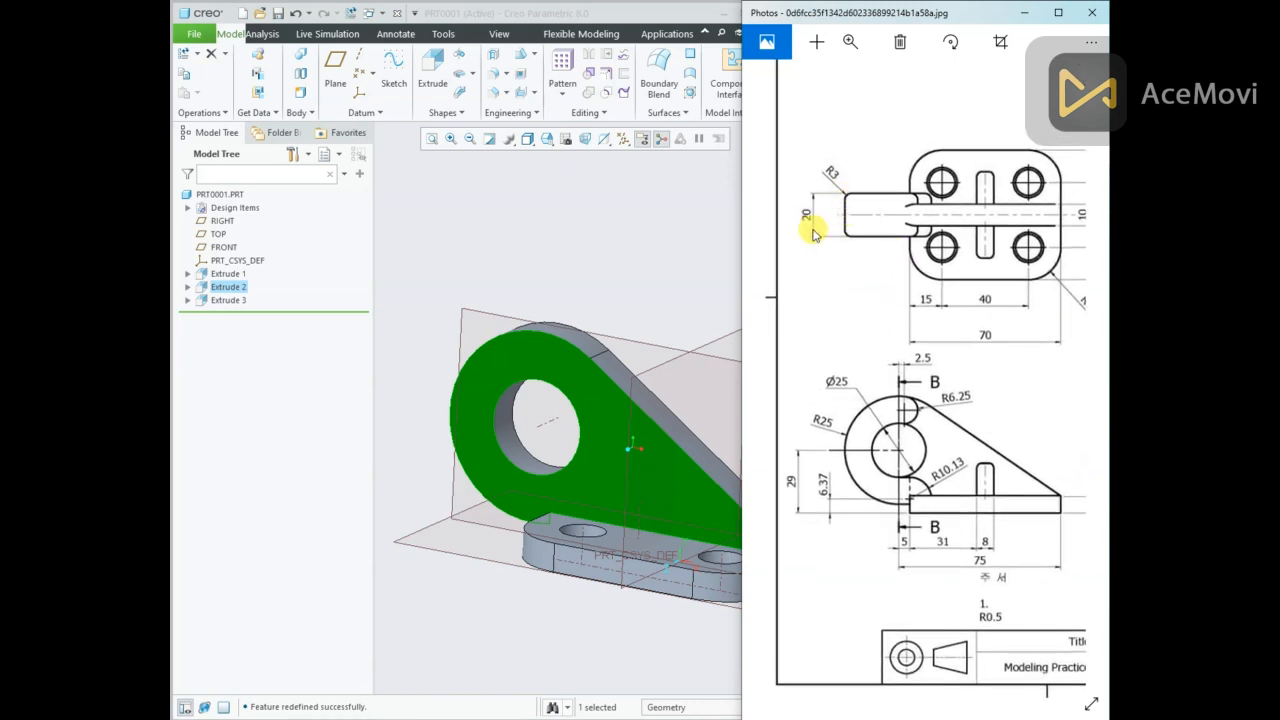
Start an extrusion sketch on the FRONT plane and project the ring's hole edge and its R25 outer arc into it.
click(480, 318)
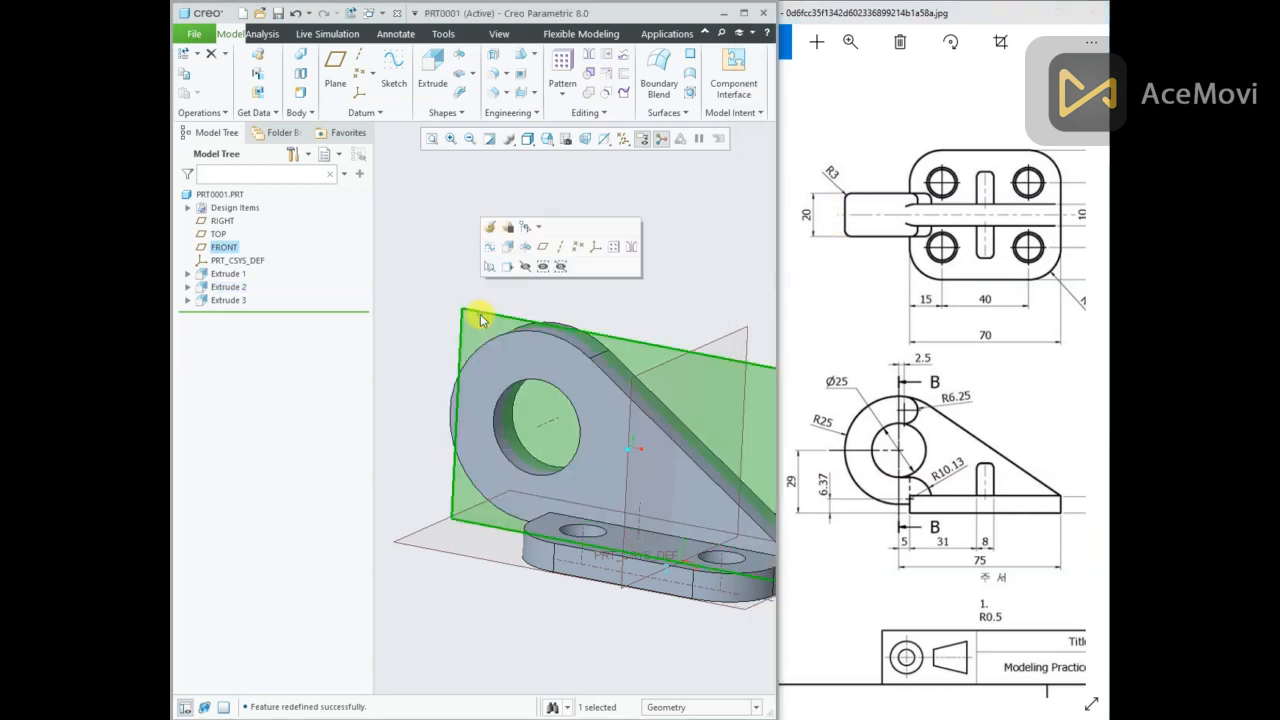
click(509, 253)
click(605, 137)
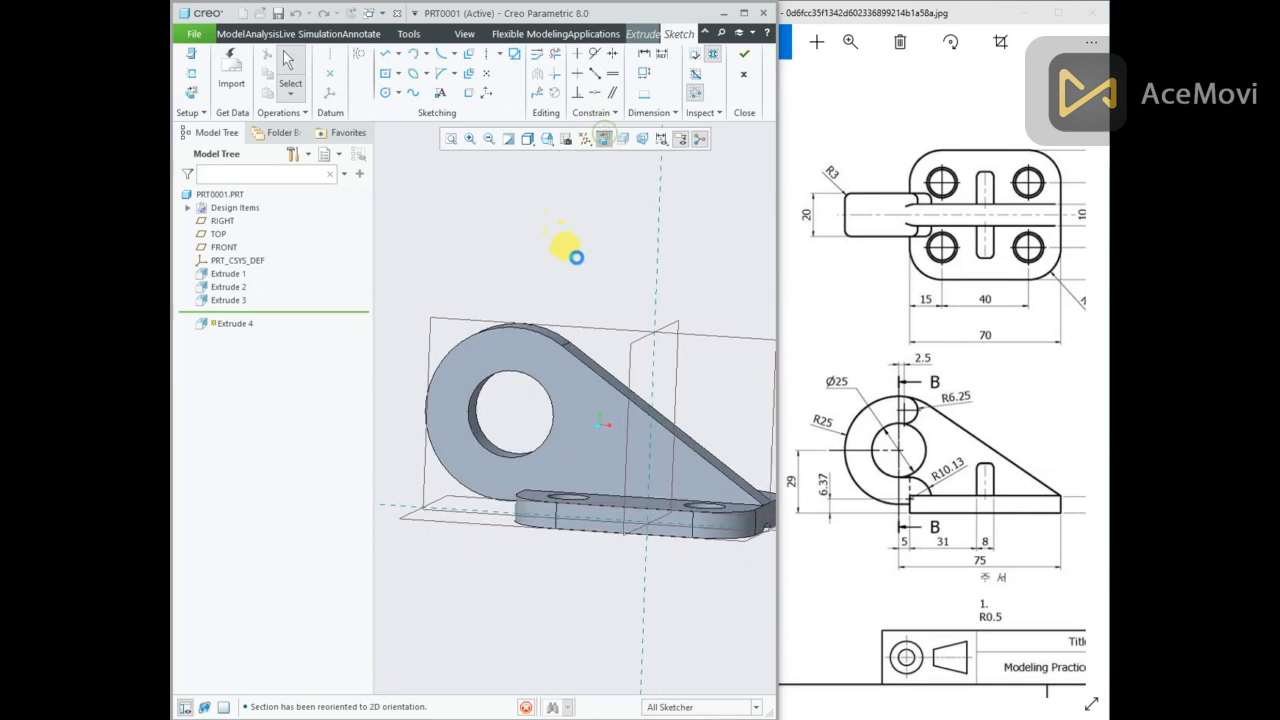
scroll(420, 372, up, 3)
scroll(486, 349, down, 1)
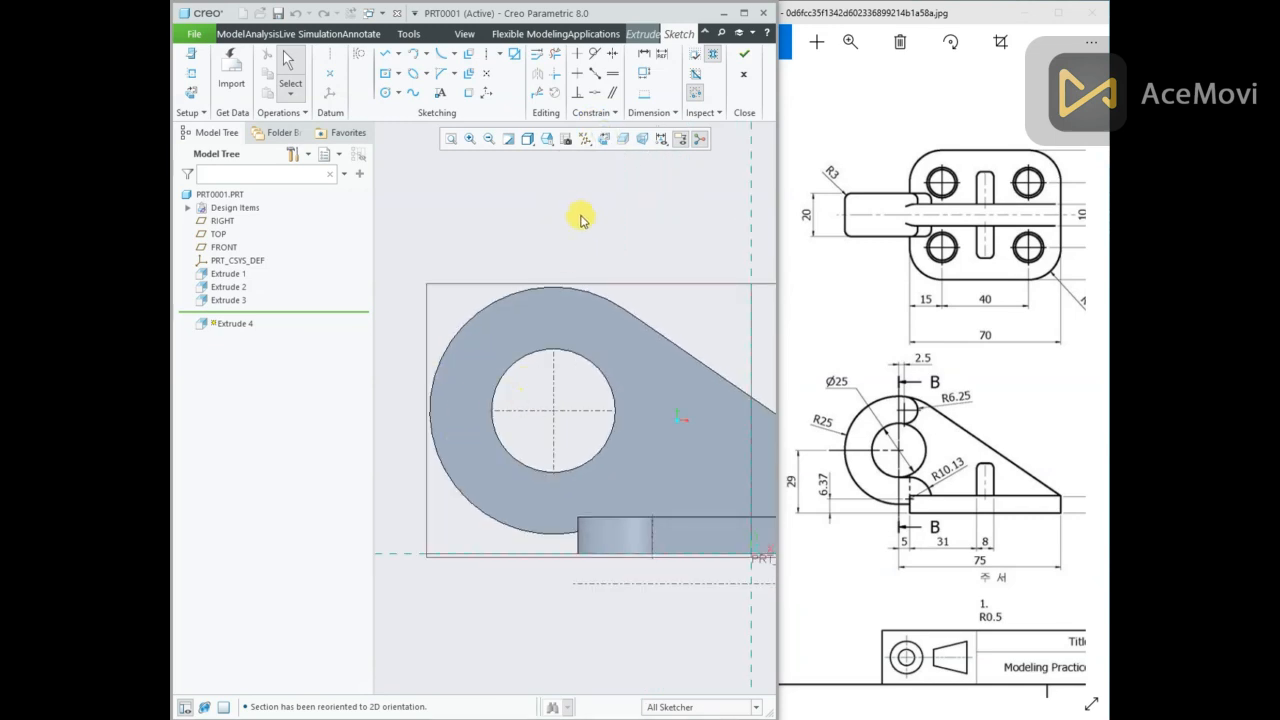
click(940, 530)
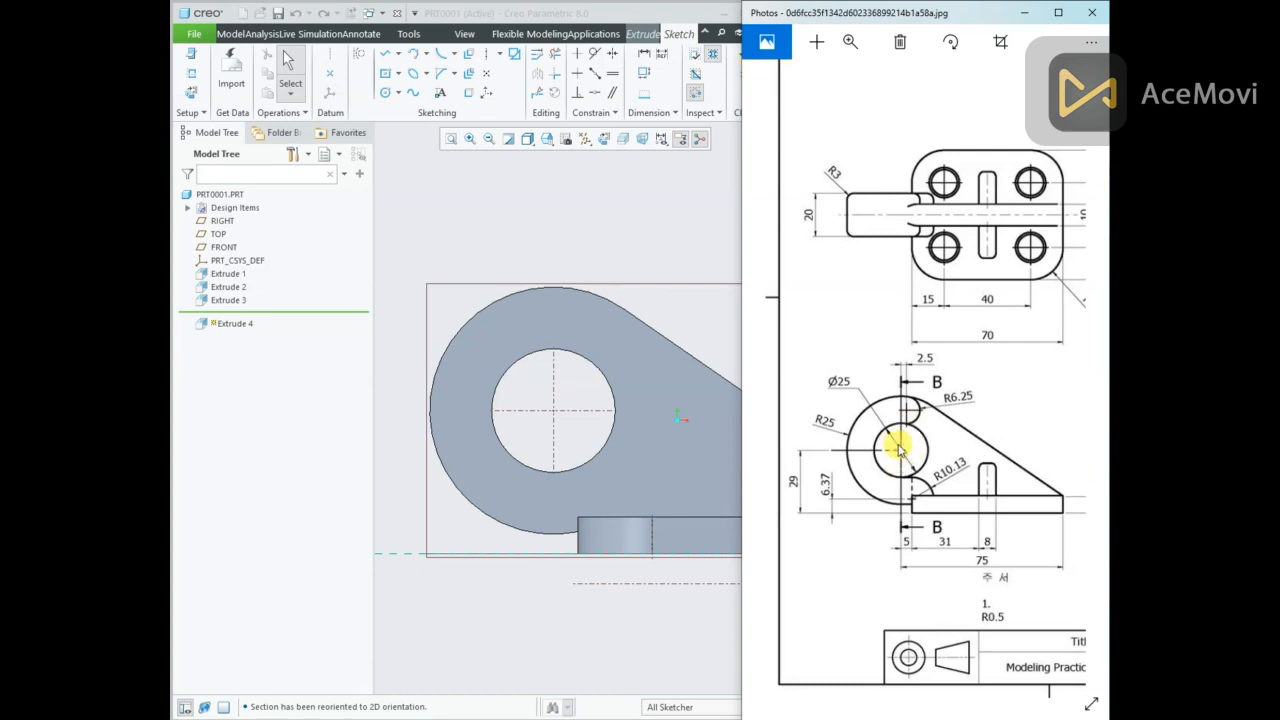
click(468, 92)
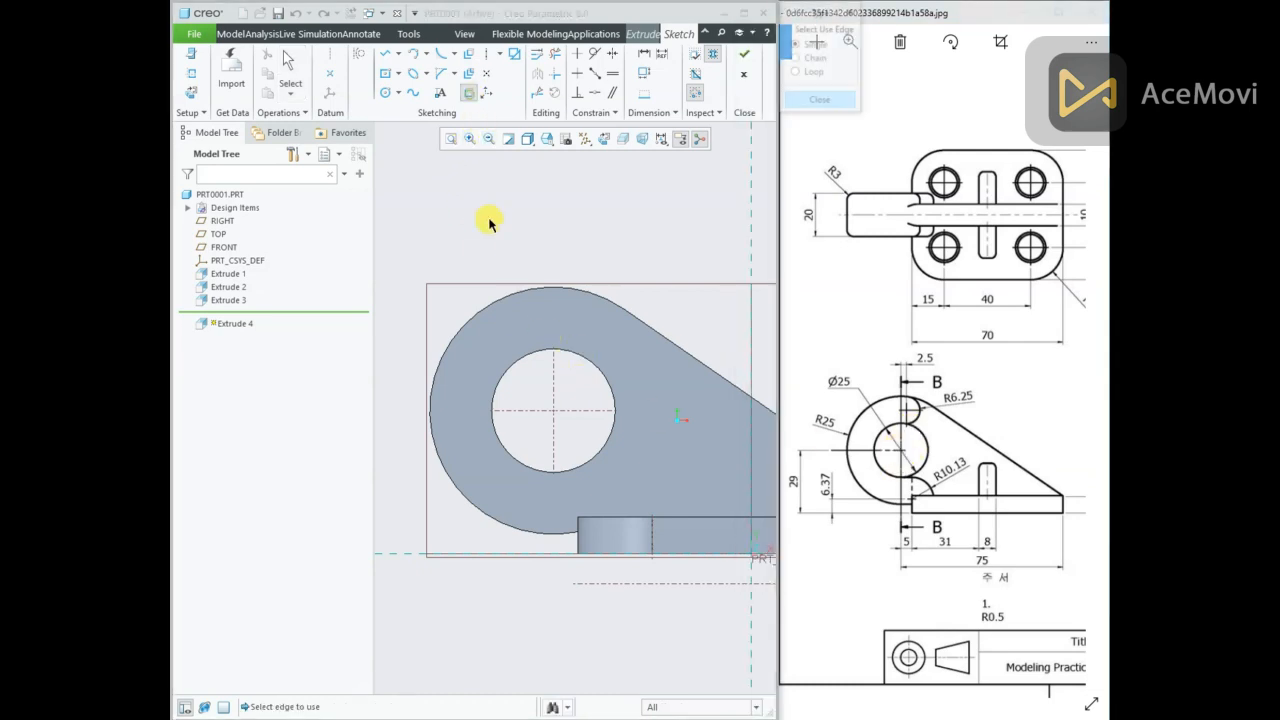
click(518, 367)
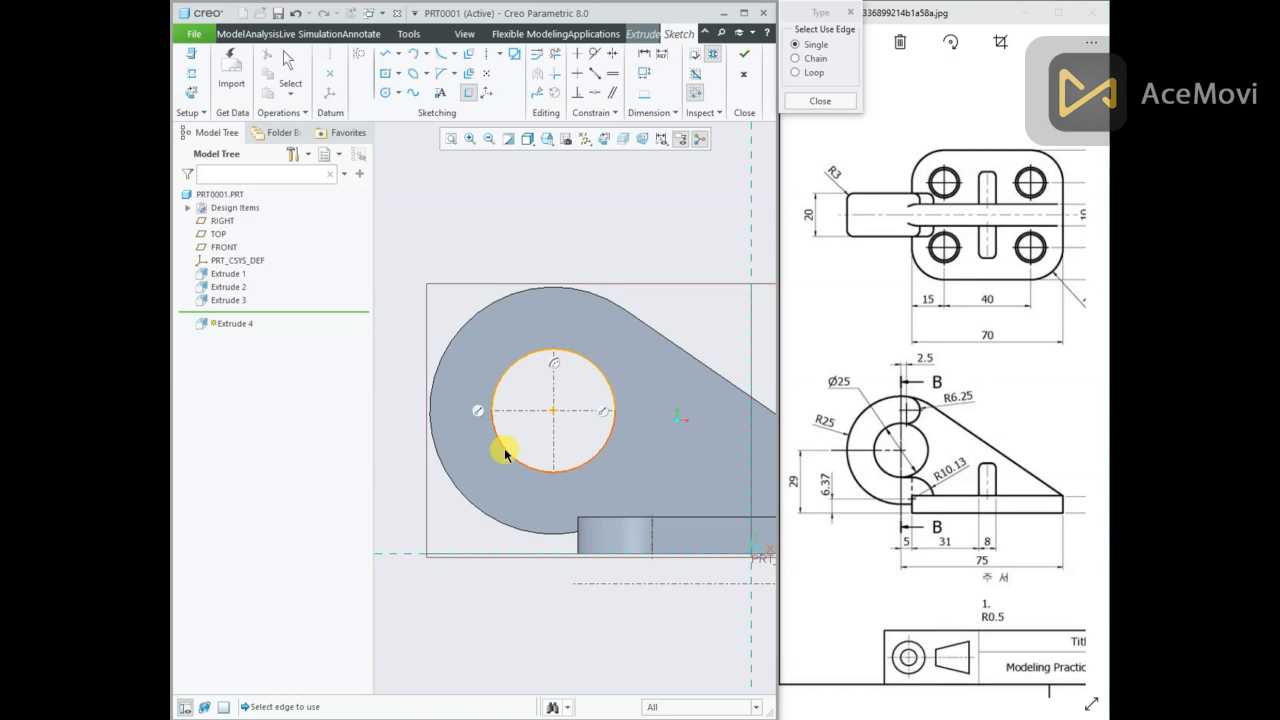
click(468, 322)
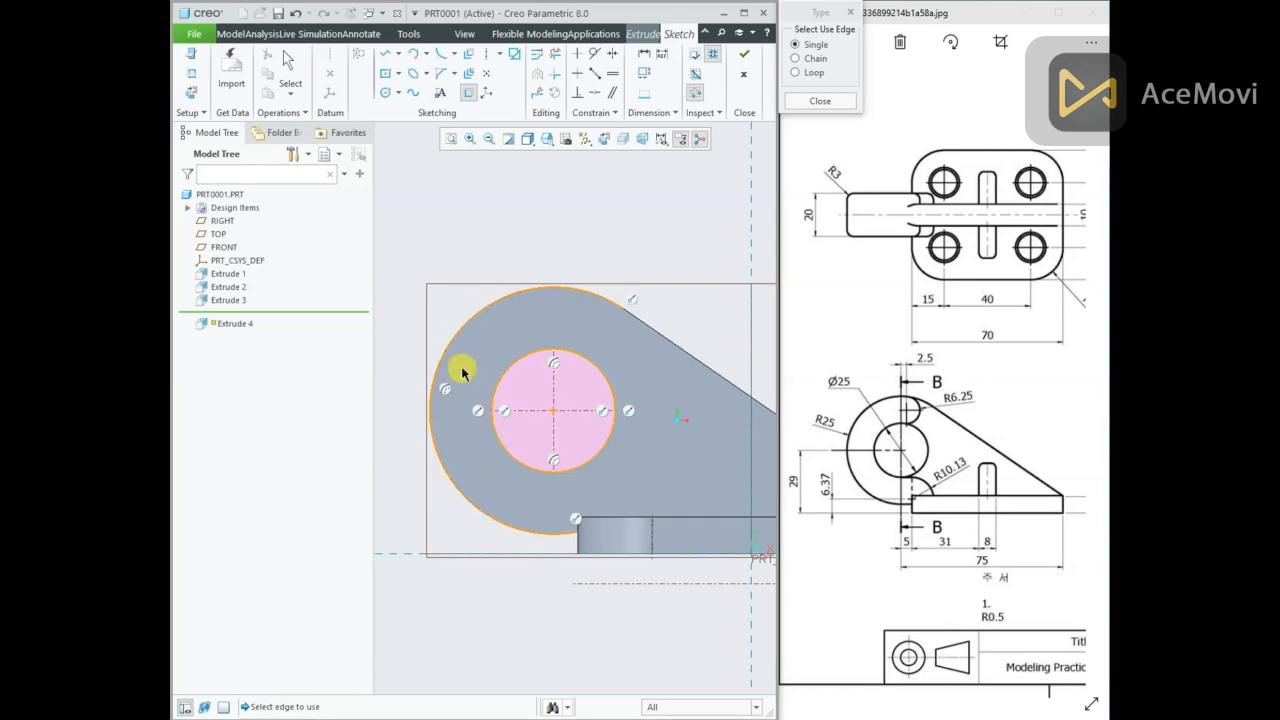
middle_click(470, 192)
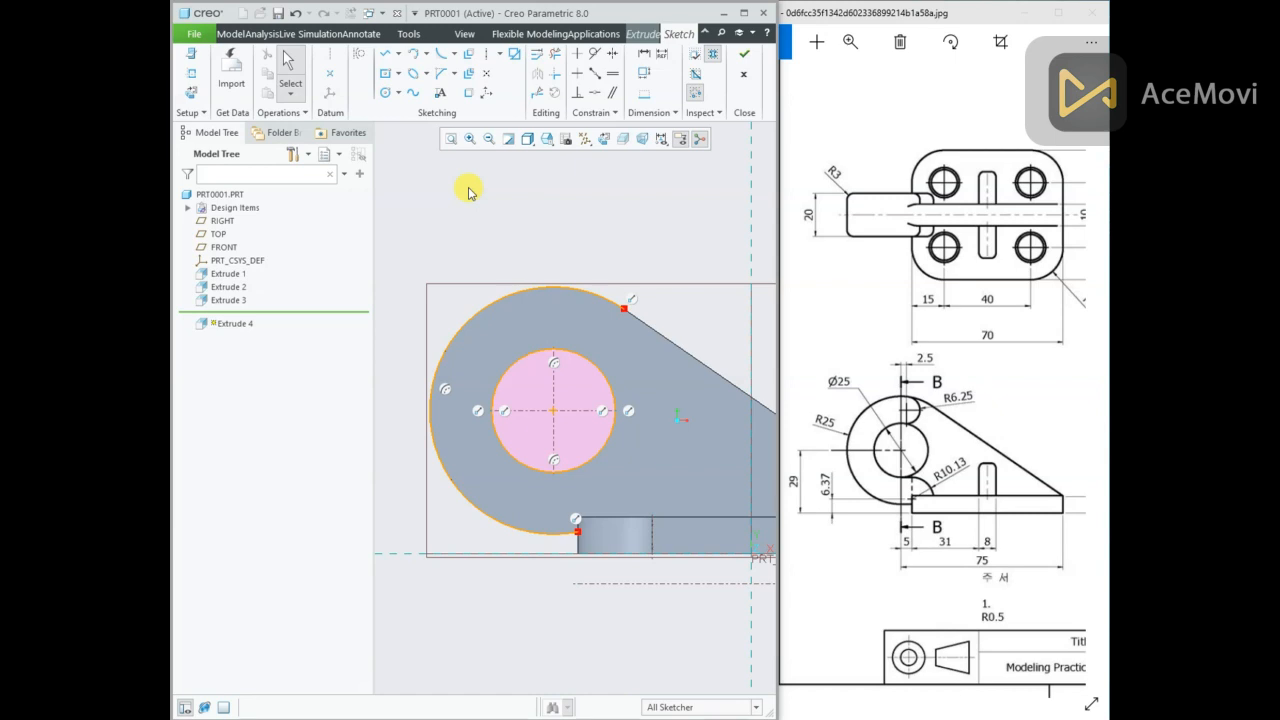
Sketch a small circle about 5.4 in diameter between the hole and outer arc, convert its dimension to a radius and set it to 6.25.
click(383, 94)
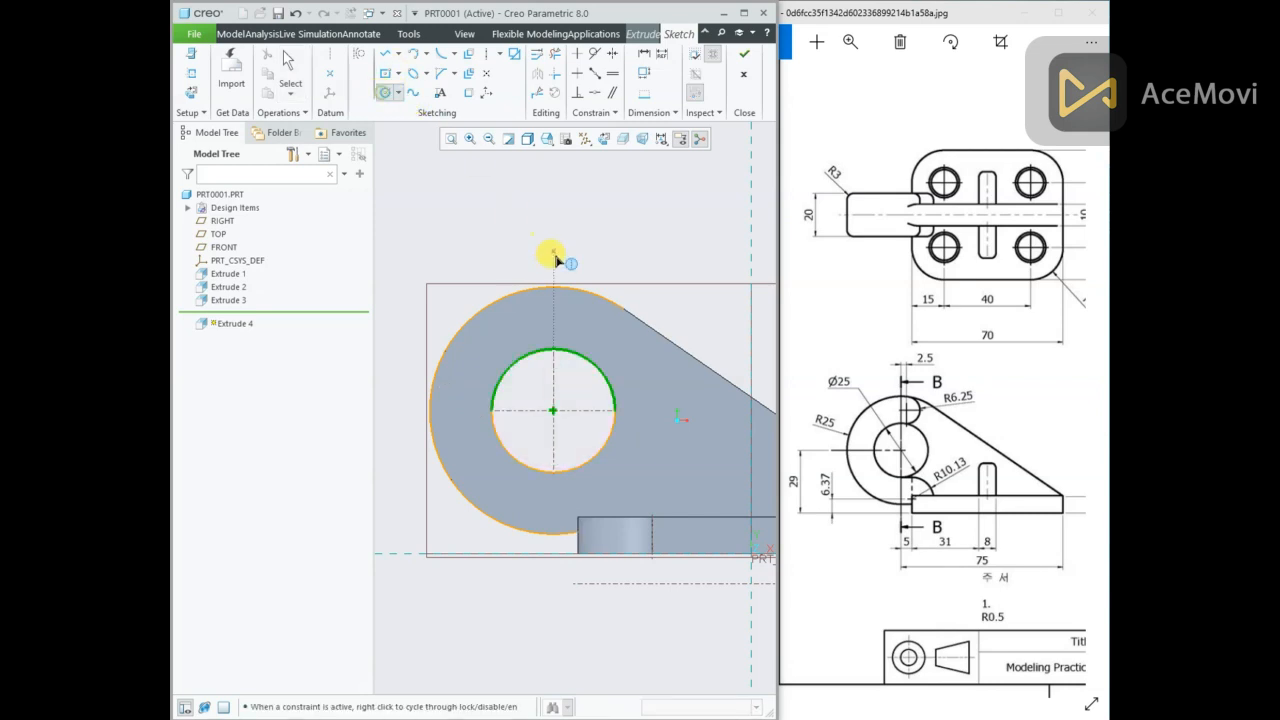
click(581, 320)
middle_click(587, 254)
click(536, 303)
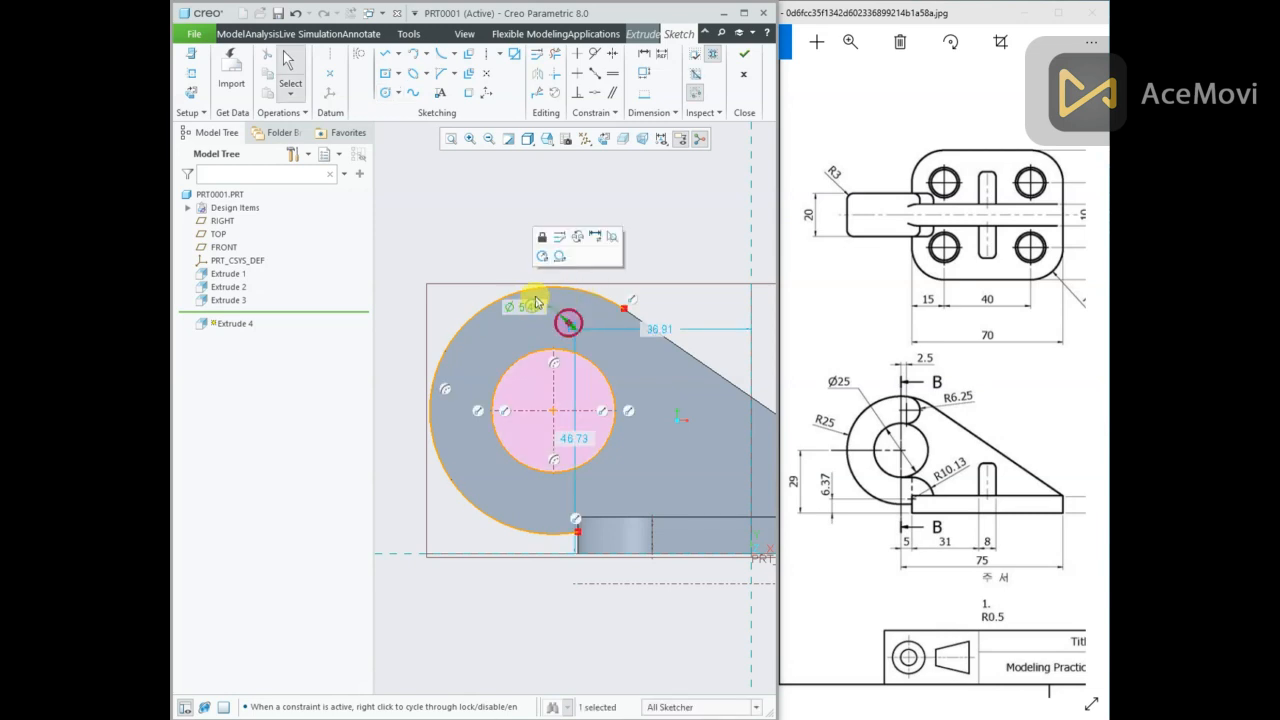
click(542, 260)
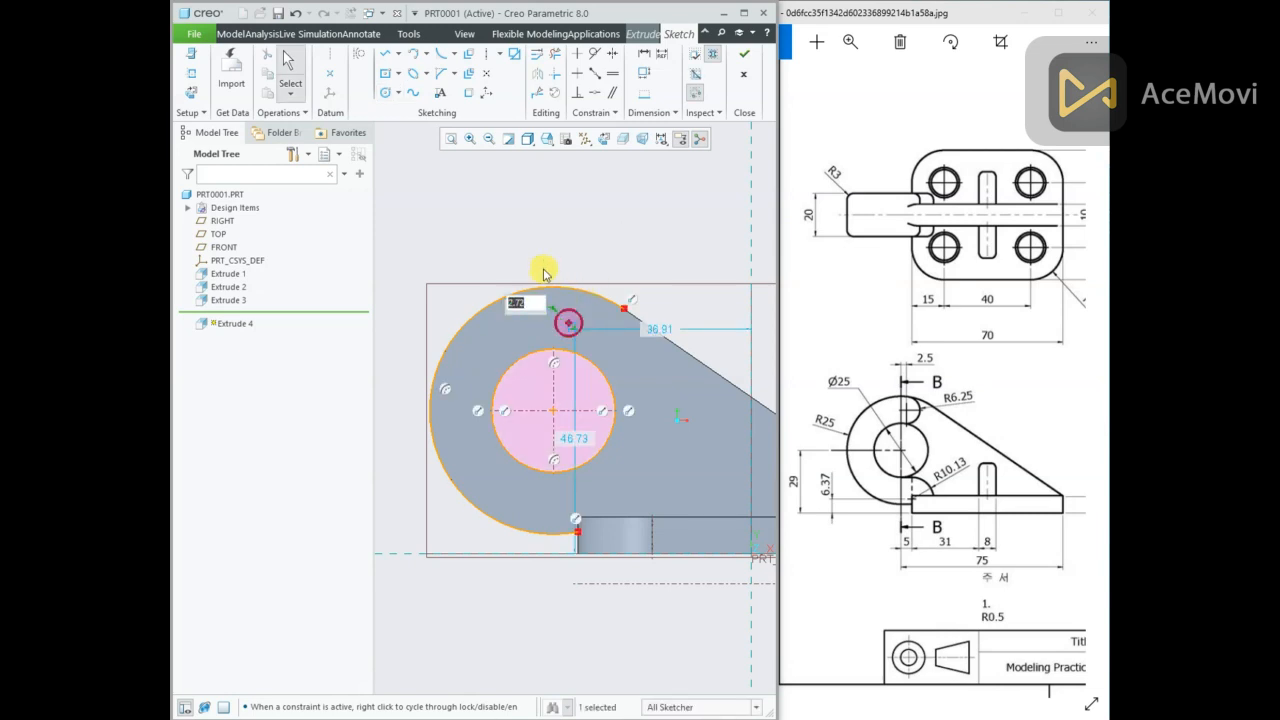
key(Return)
click(567, 265)
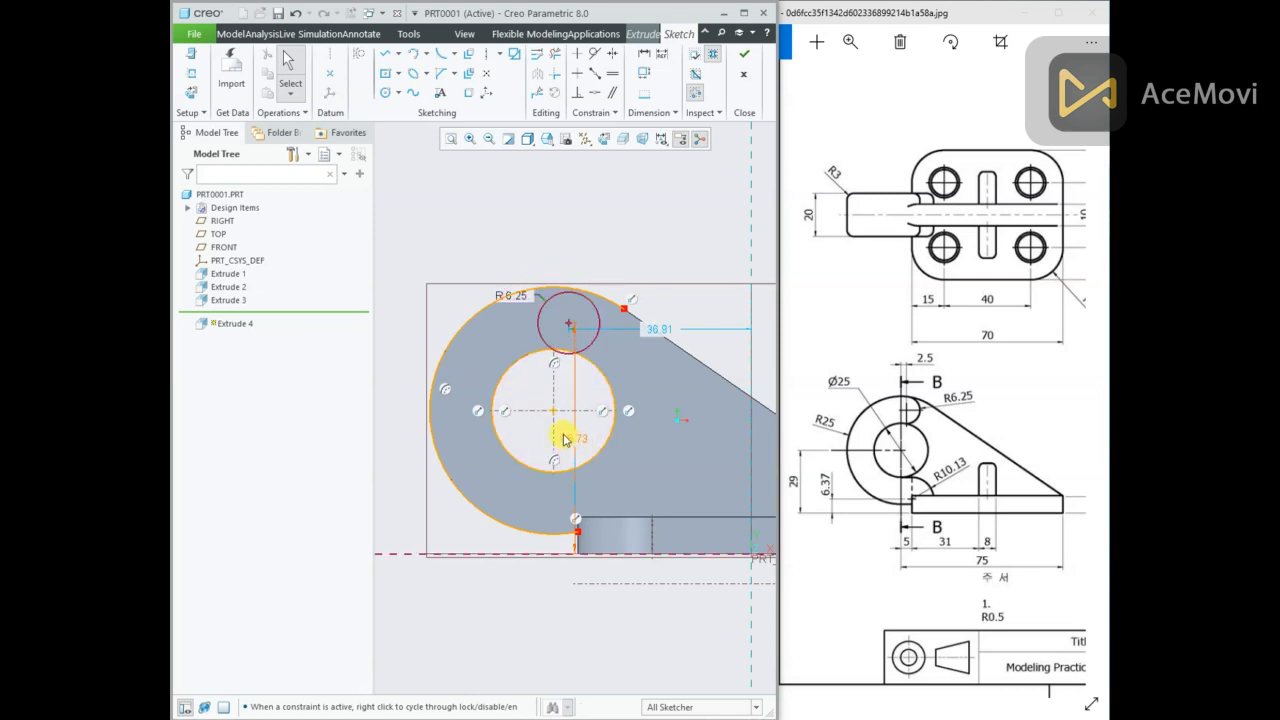
right_click(565, 210)
click(715, 236)
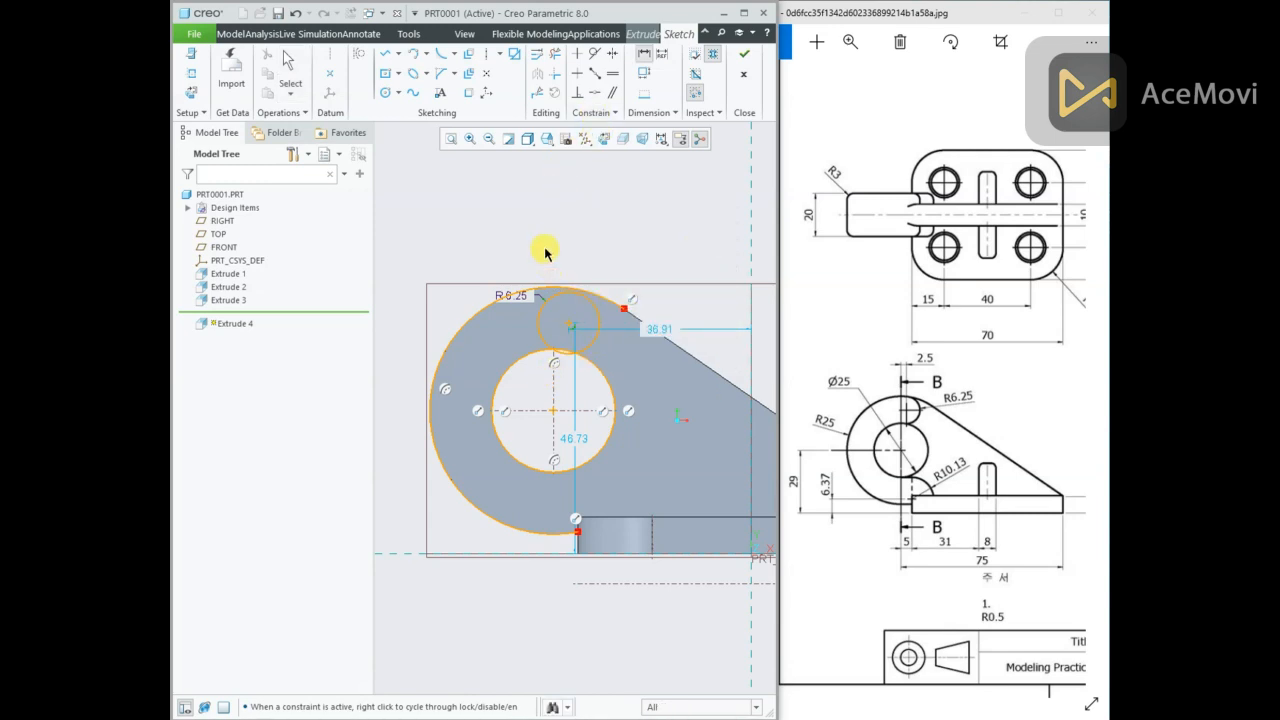
key(Escape)
Draw a vertical centreline through the ring hole's centre and set the R6.25 circle centre's distance from it to 2.5.
right_click(516, 184)
click(633, 207)
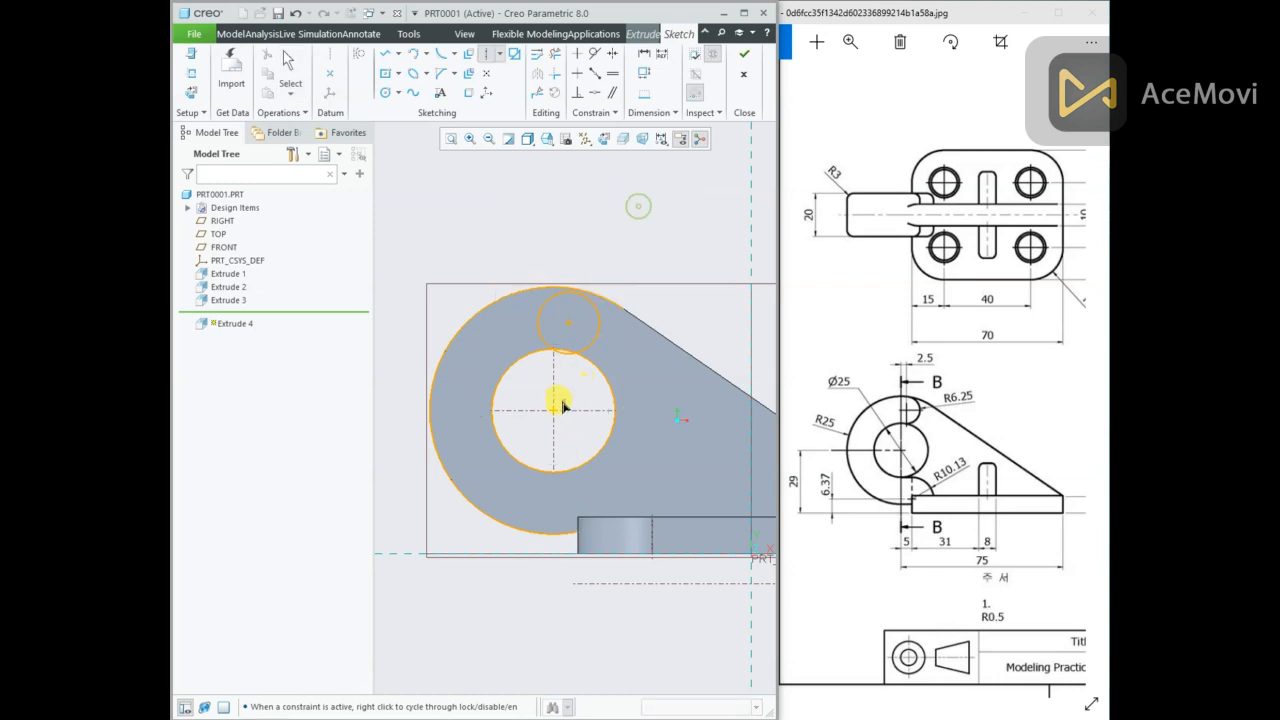
click(553, 410)
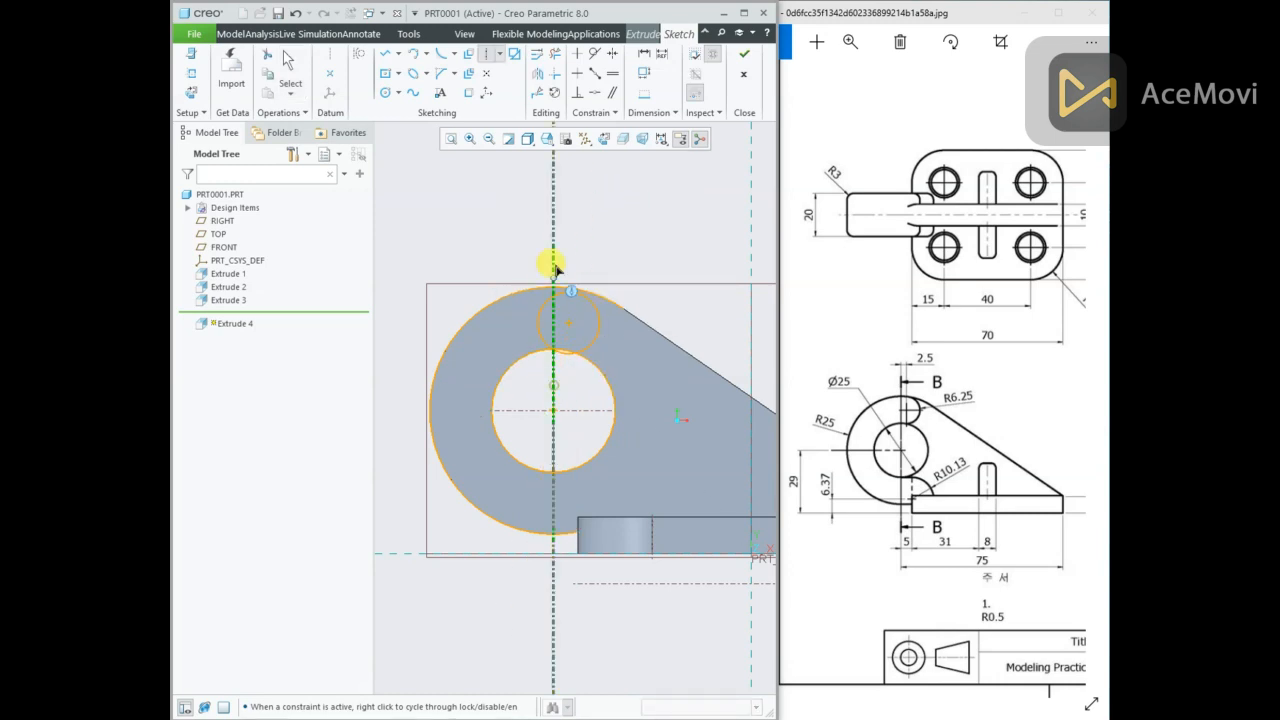
click(558, 224)
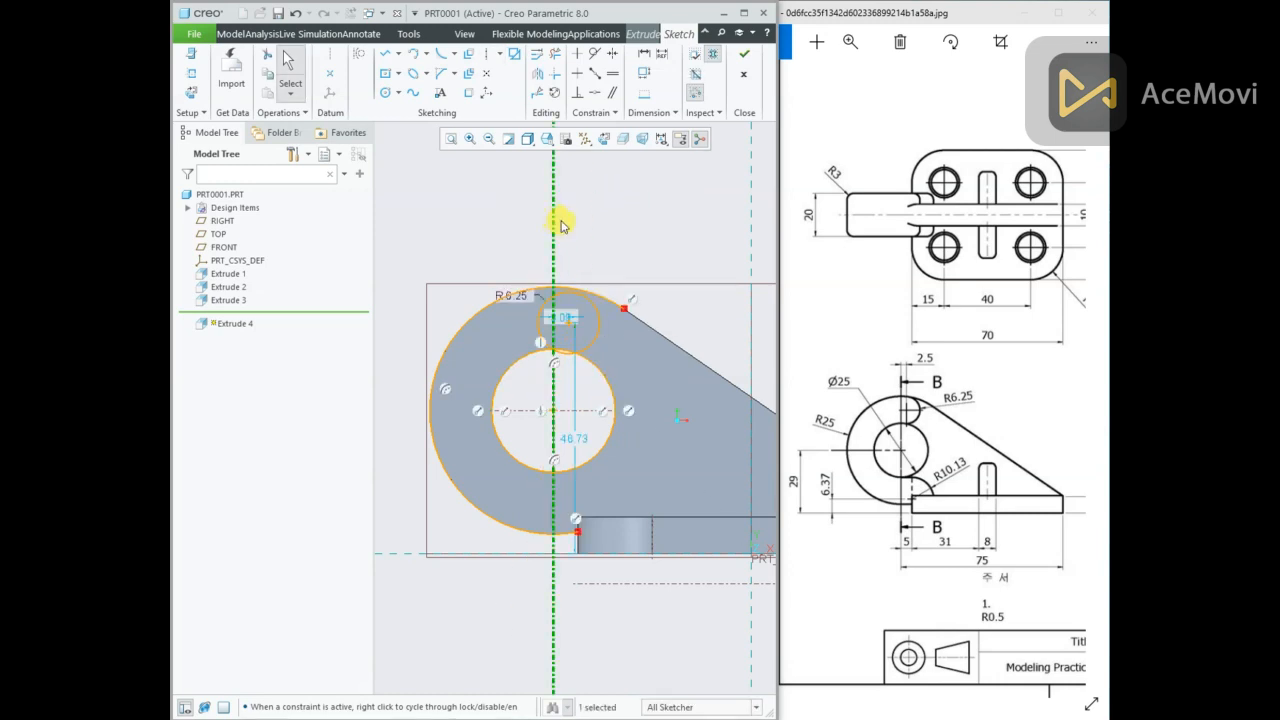
double_click(566, 320)
text(6.5)
key(Return)
click(629, 253)
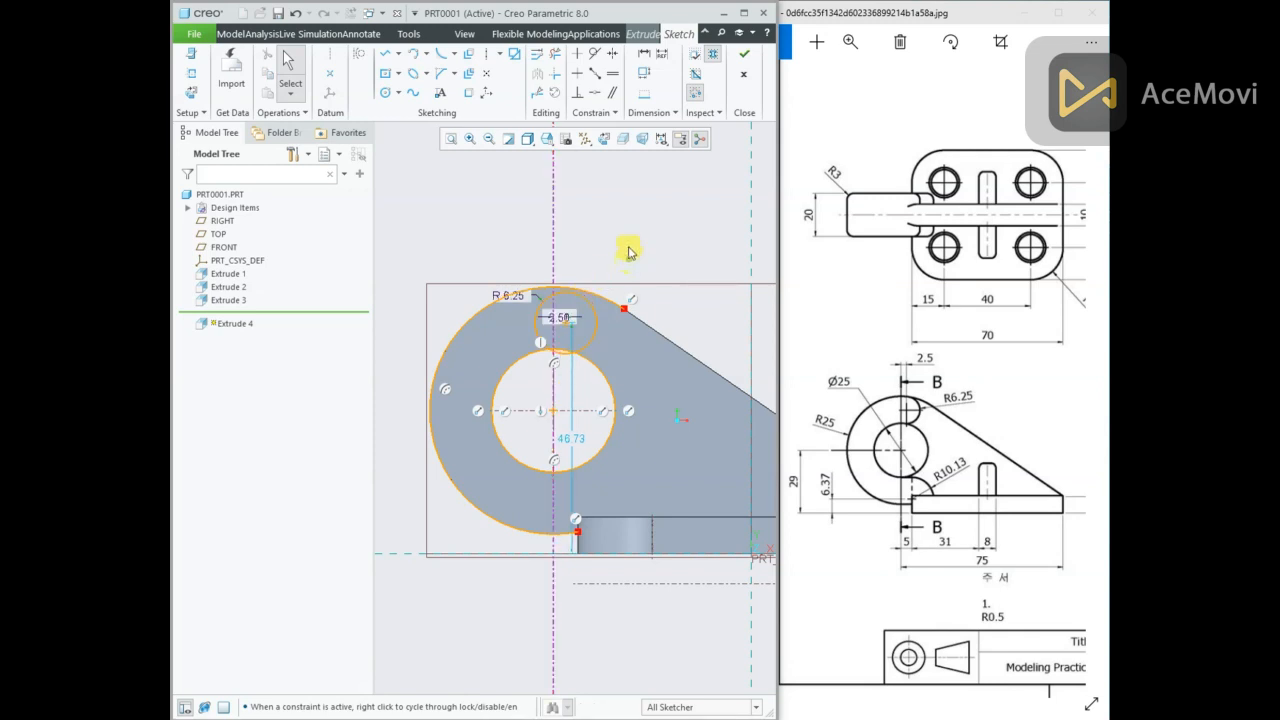
Make the R6.25 circle tangent to the R25 outer arc and trim the outer arc and hole's upper edge beyond the circle.
click(593, 53)
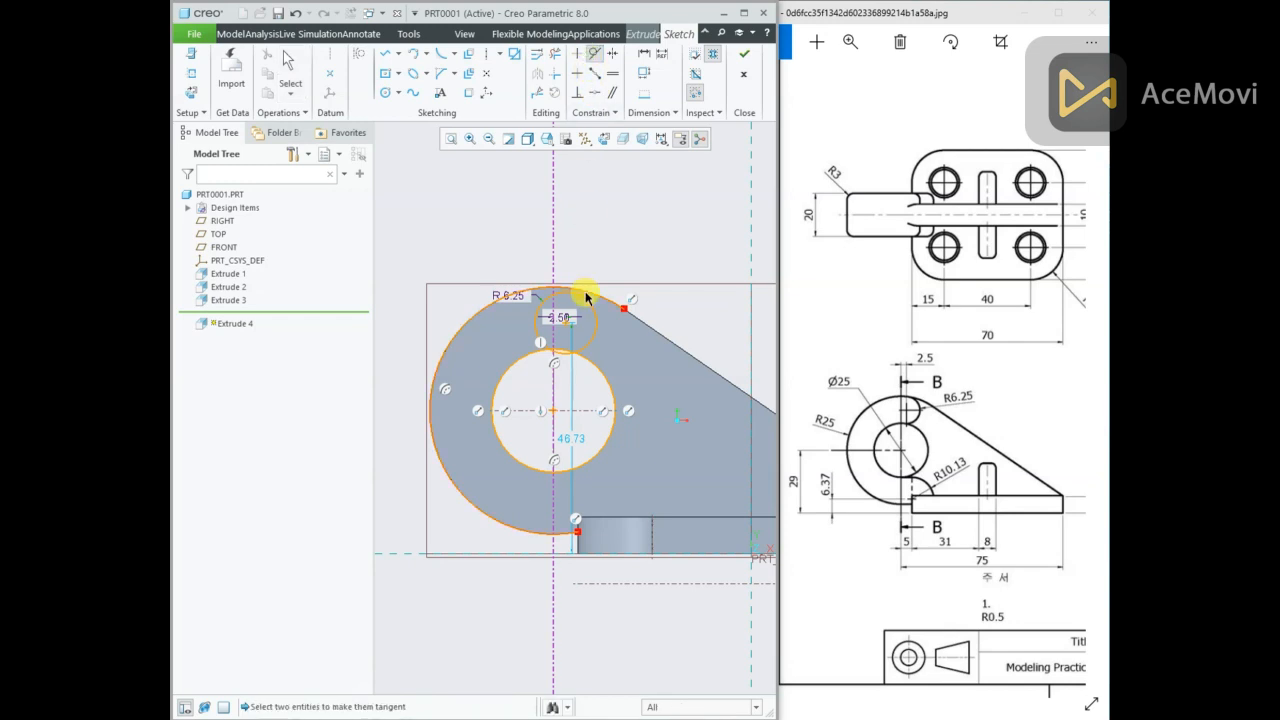
middle_click(599, 238)
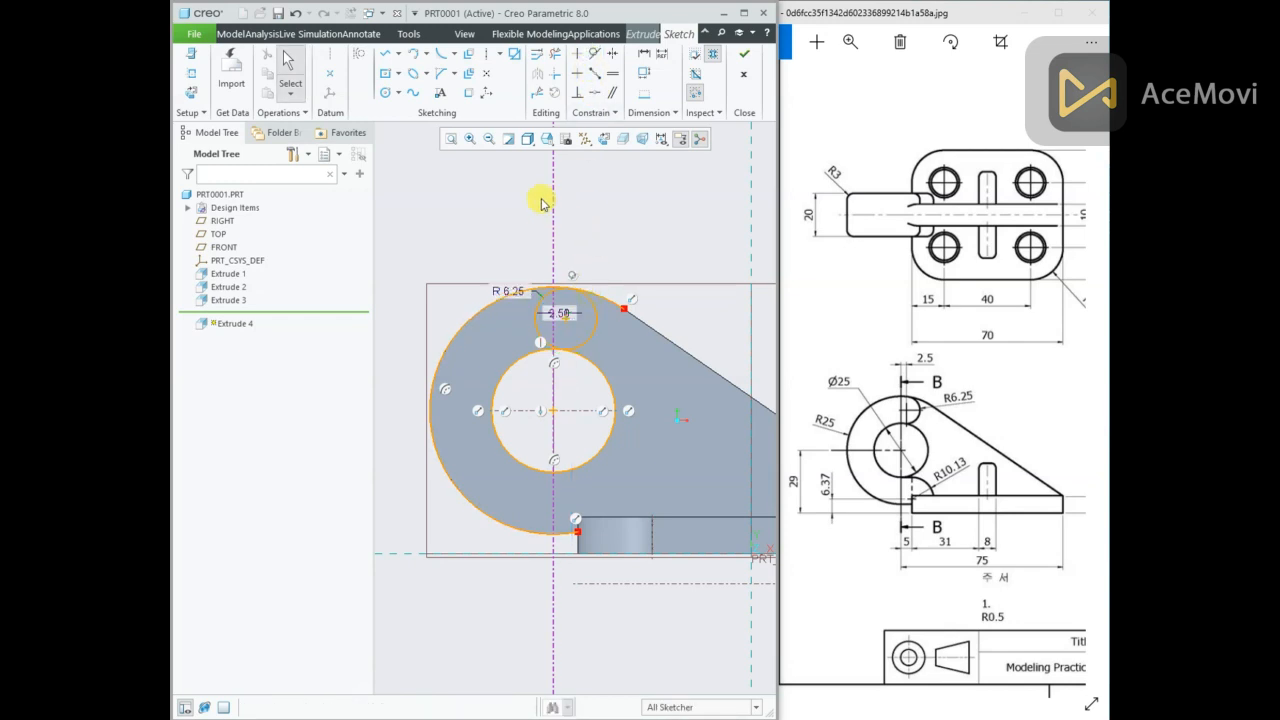
click(554, 53)
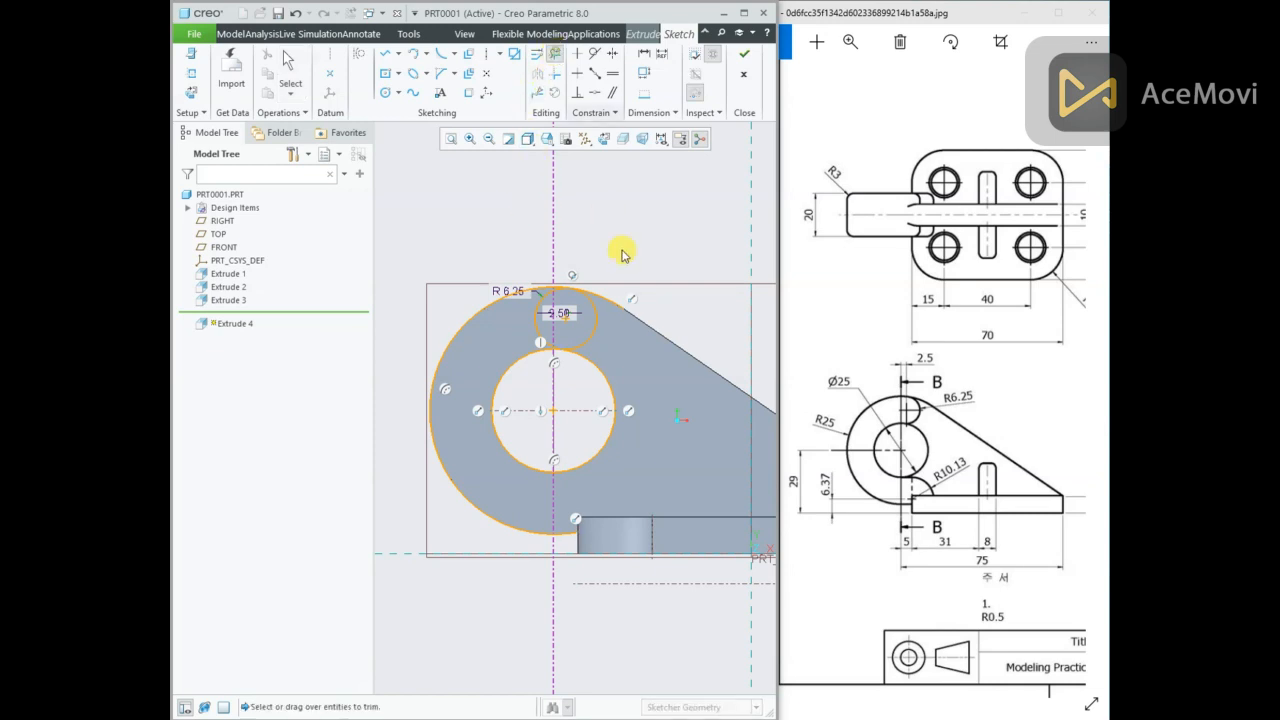
click(606, 380)
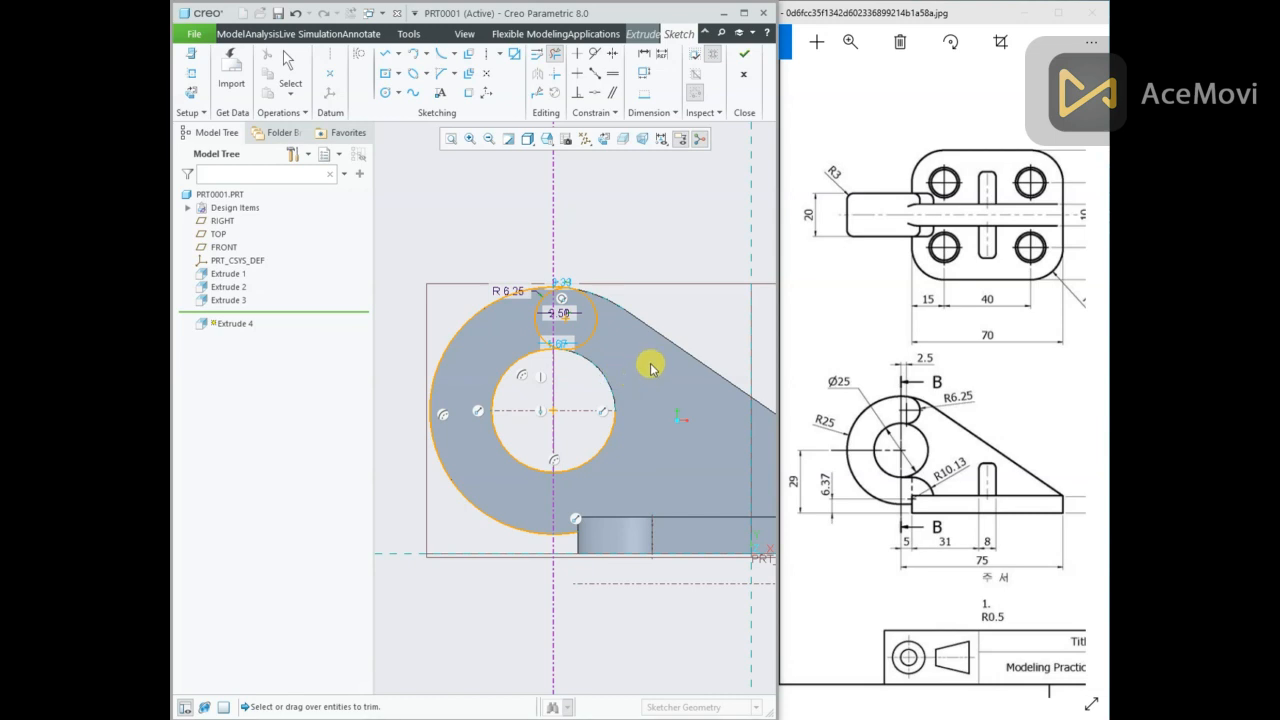
middle_click(656, 270)
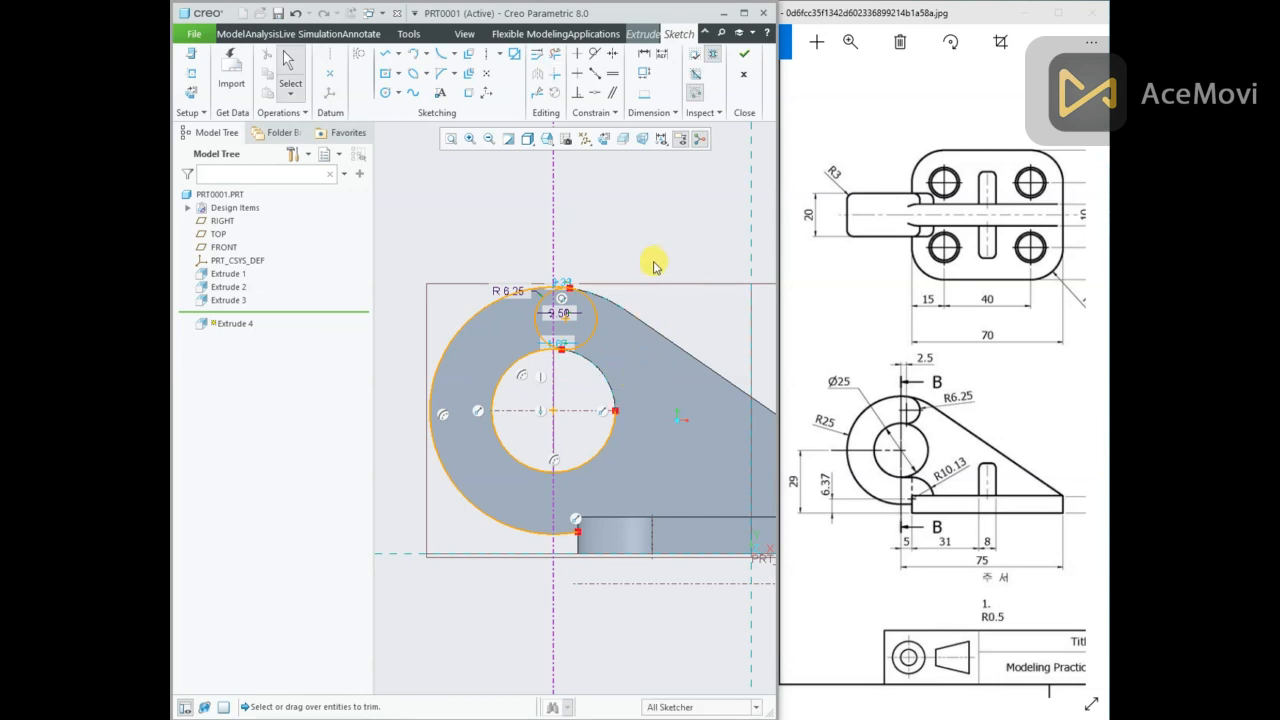
Project the base plate's upper edge next to the ring into the sketch.
click(440, 57)
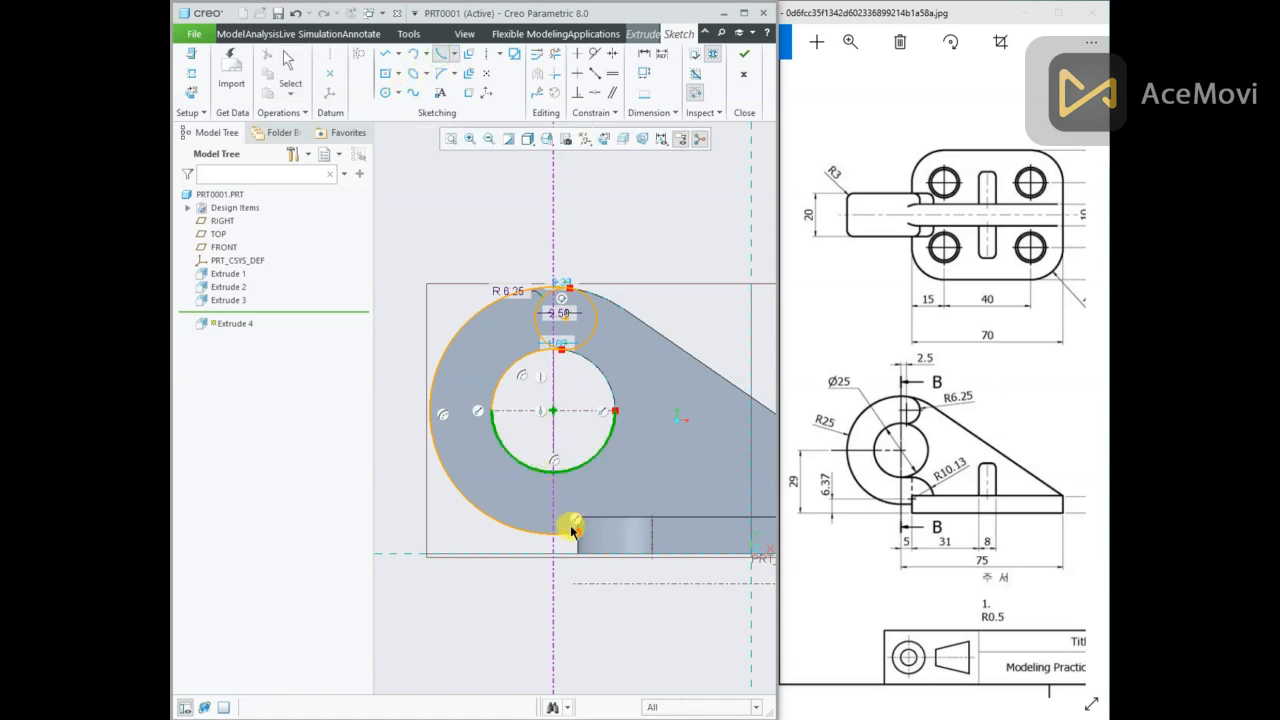
middle_click(580, 243)
click(468, 92)
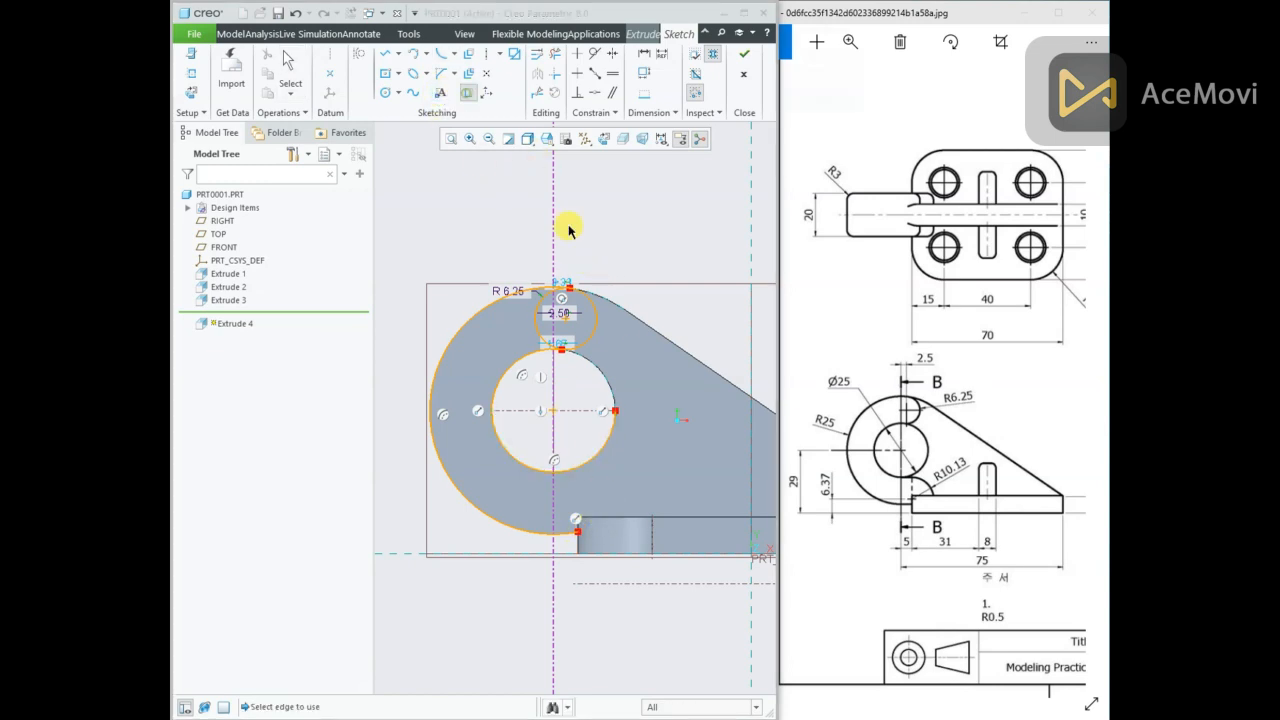
click(621, 520)
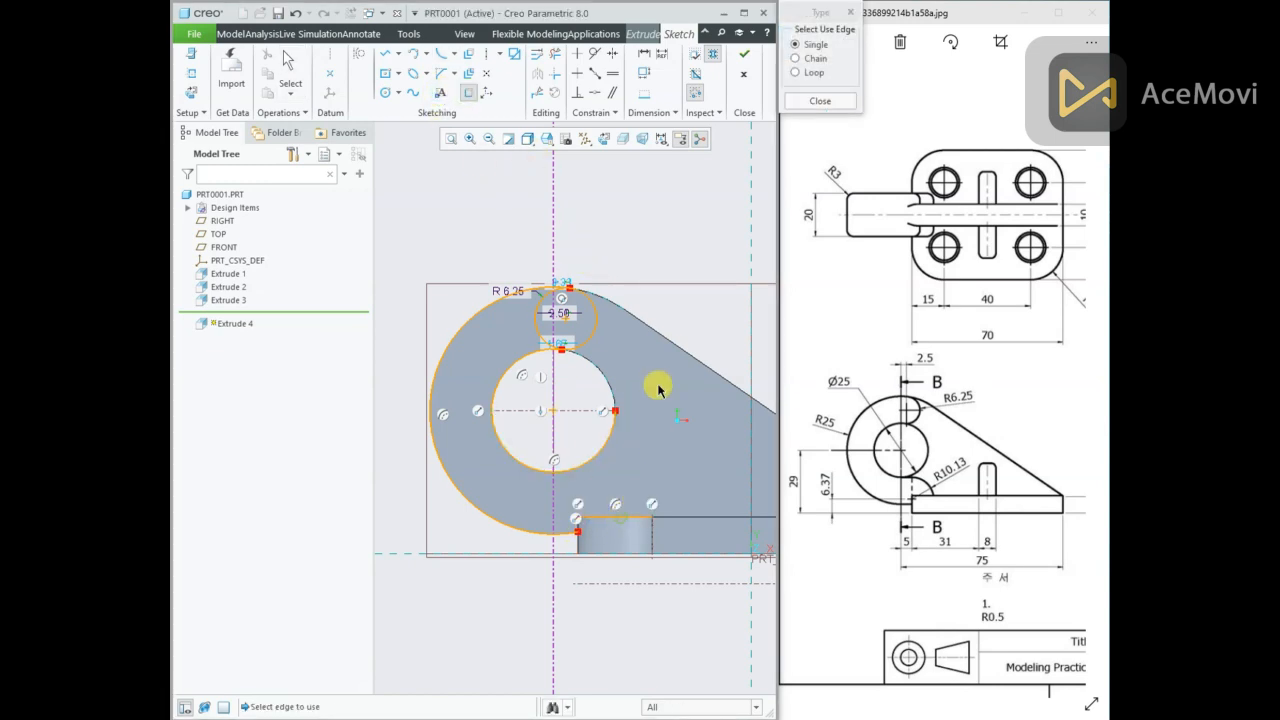
middle_click(639, 246)
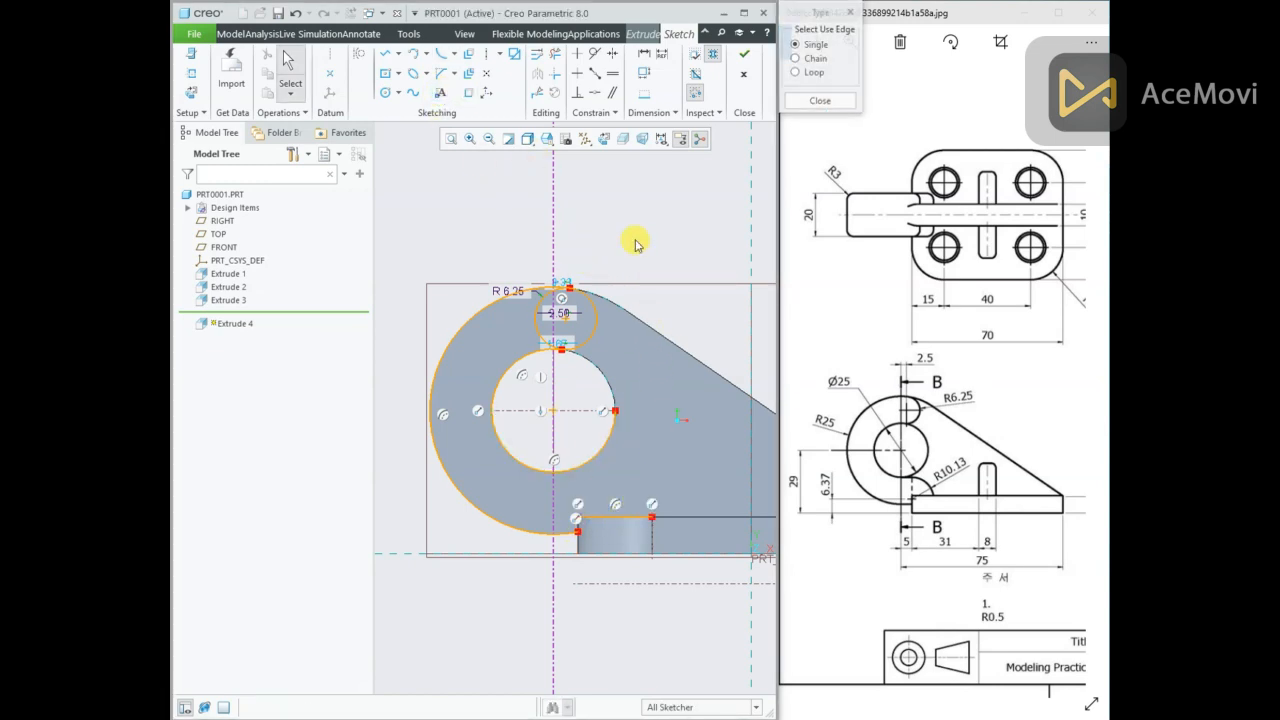
Draw an arc from the hole's lowest point to the midpoint of the projected plate edge and set its radius to 10.13.
click(421, 60)
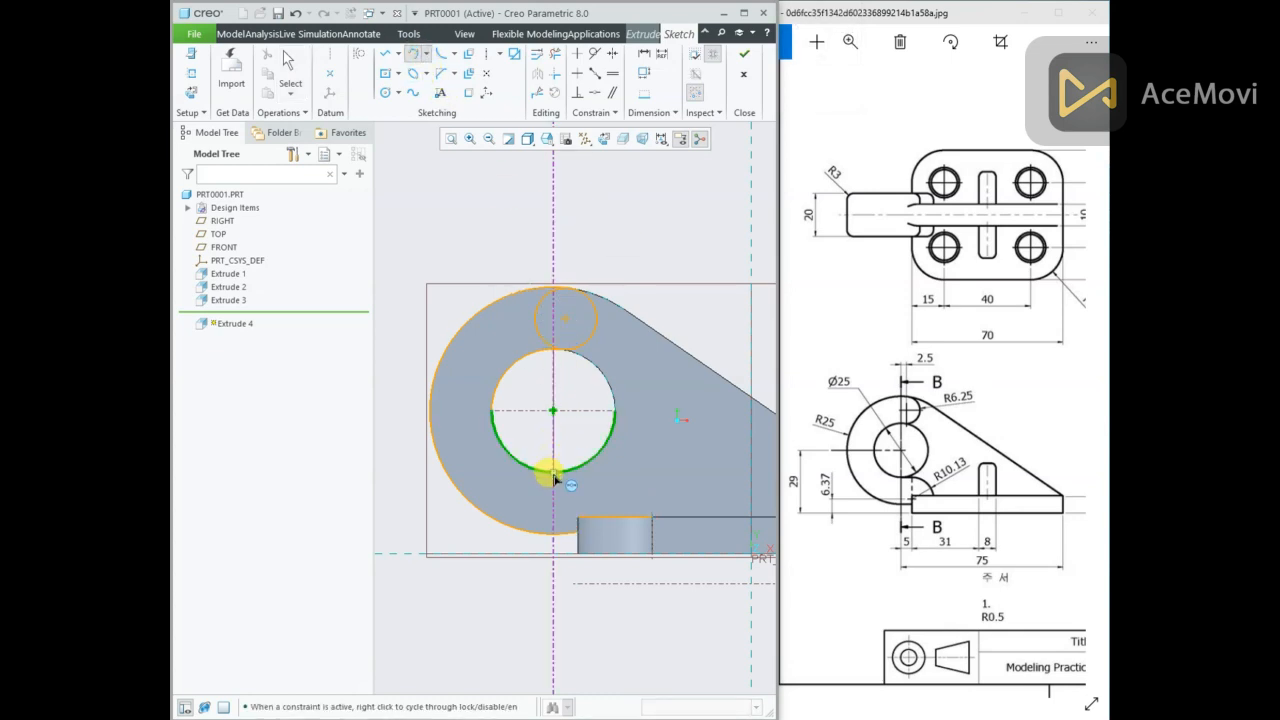
click(610, 508)
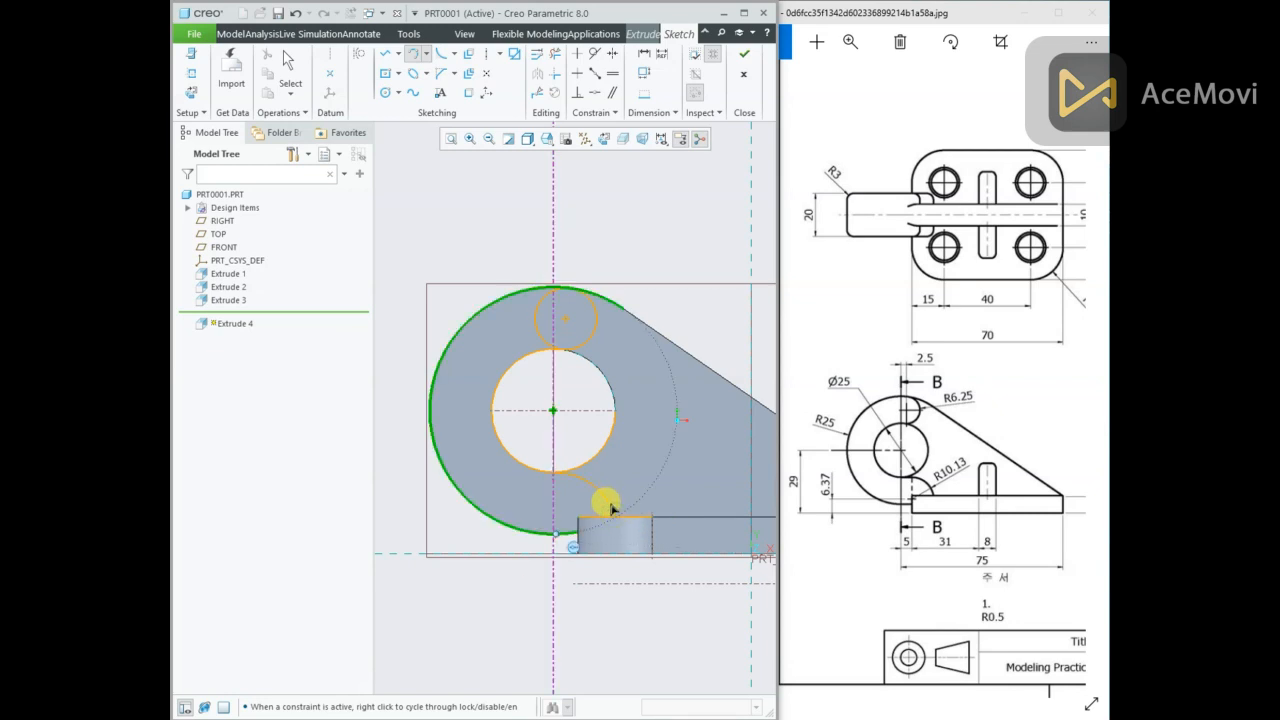
click(606, 504)
middle_click(643, 471)
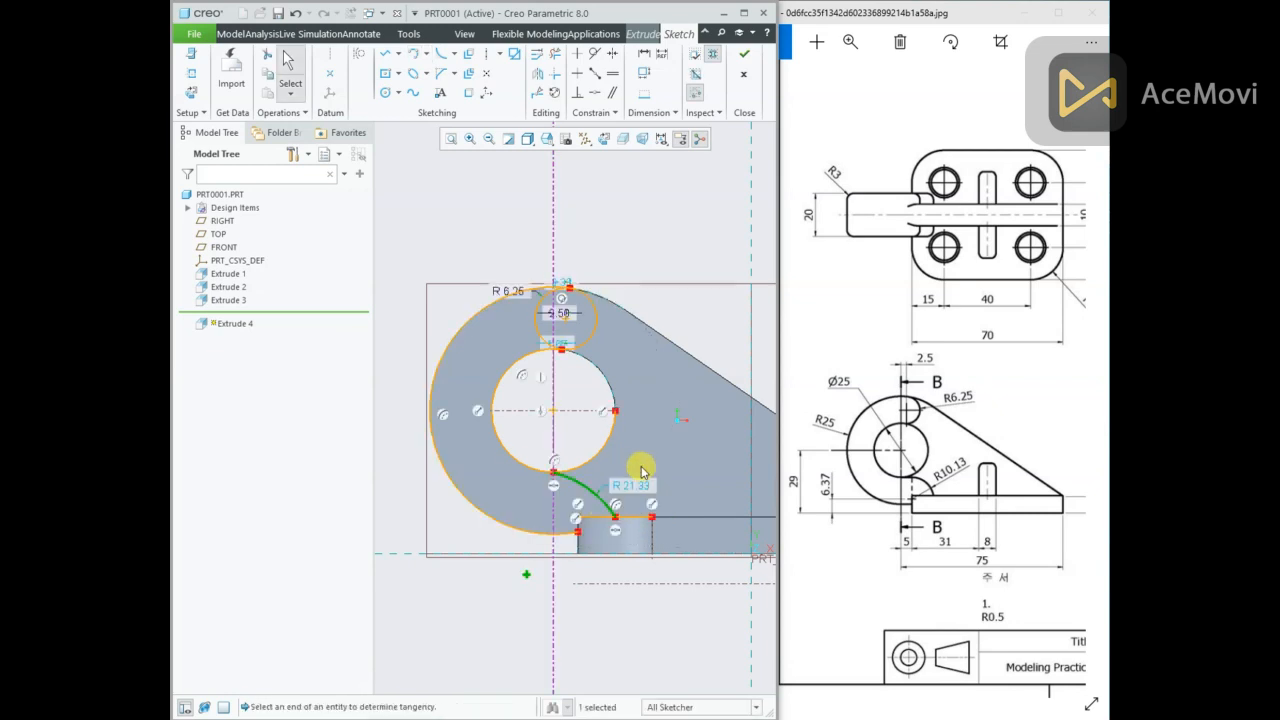
double_click(634, 486)
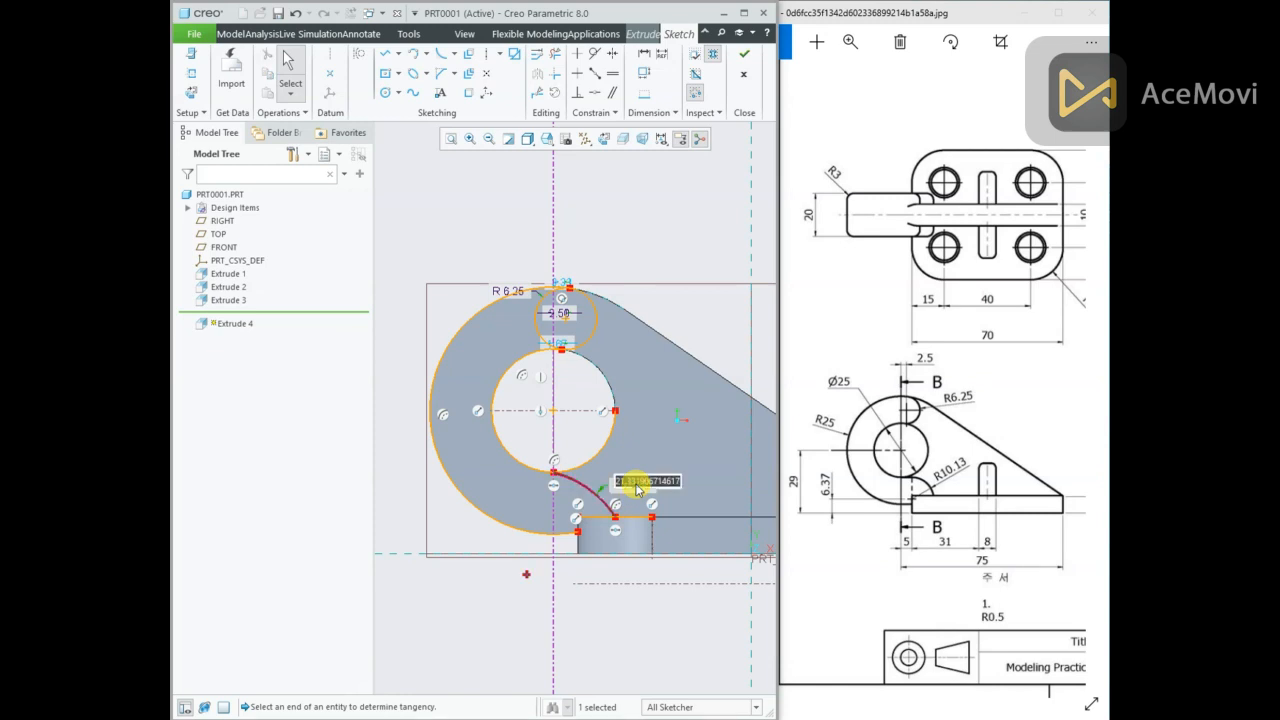
text(10.1)
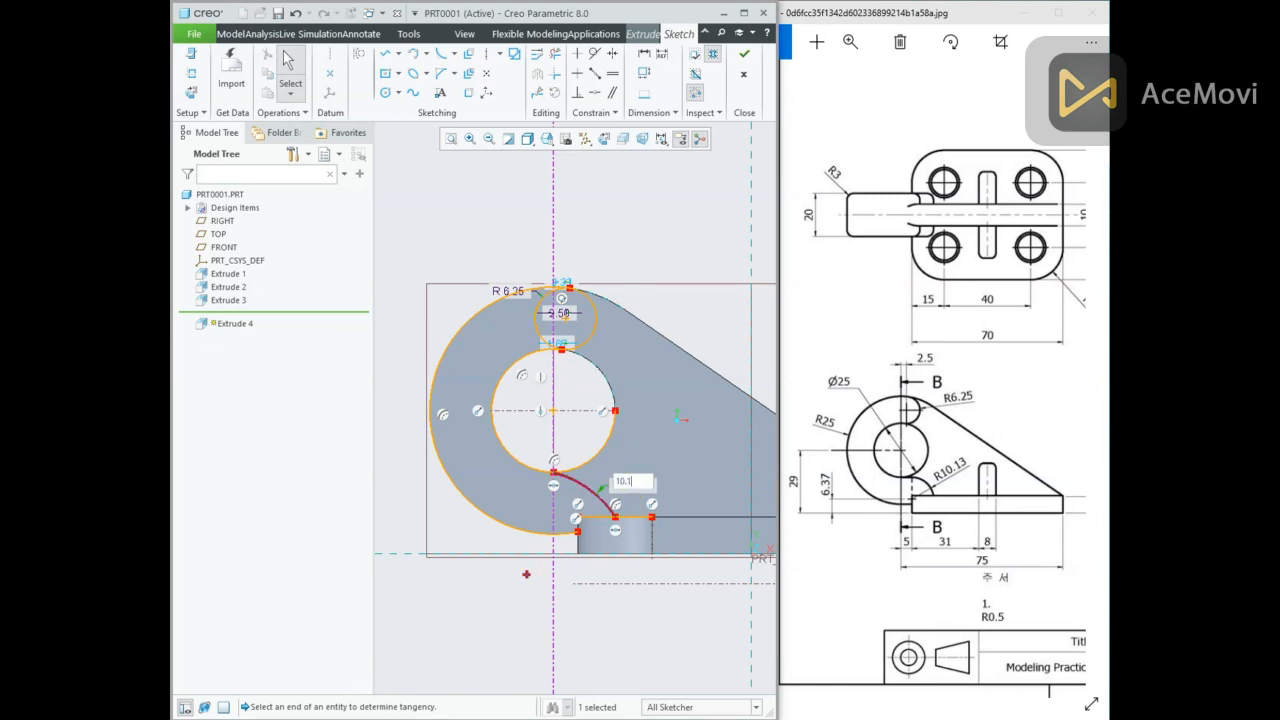
key(Return)
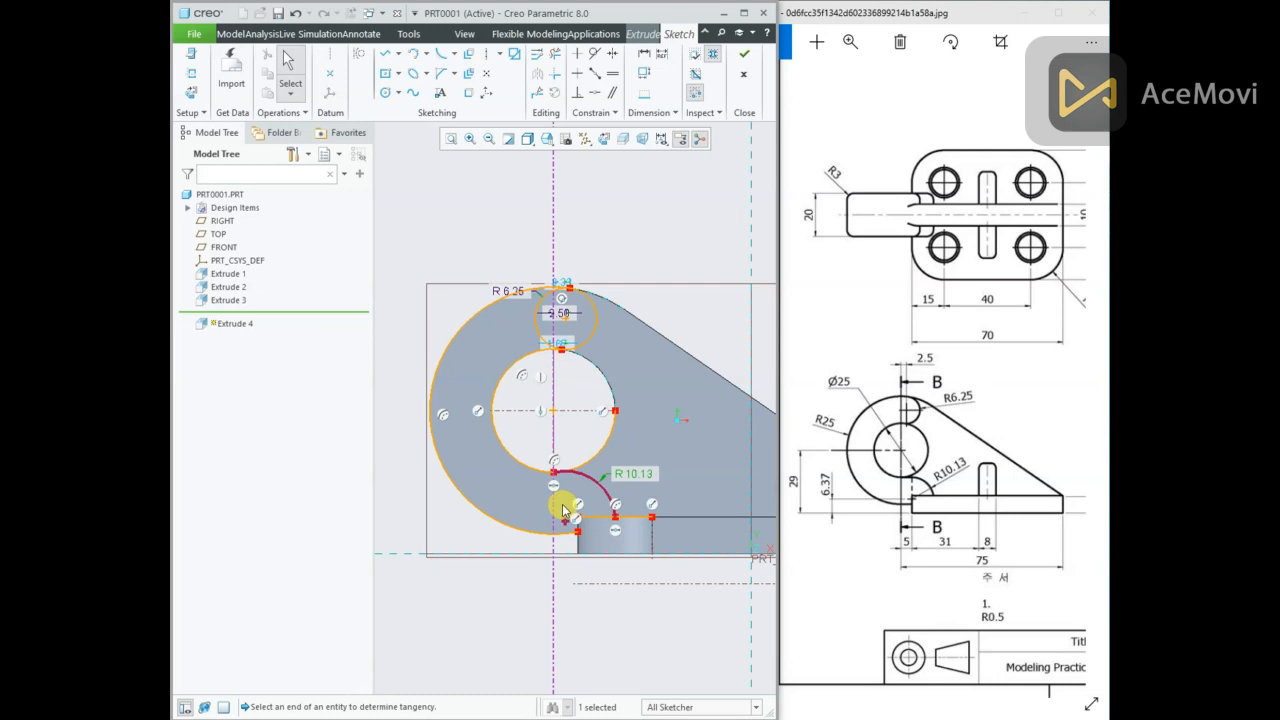
Try to make the R10.13 arc tangent to the hole's lower edge and undo the conflicting constraint.
scroll(550, 485, up, 2)
click(525, 428)
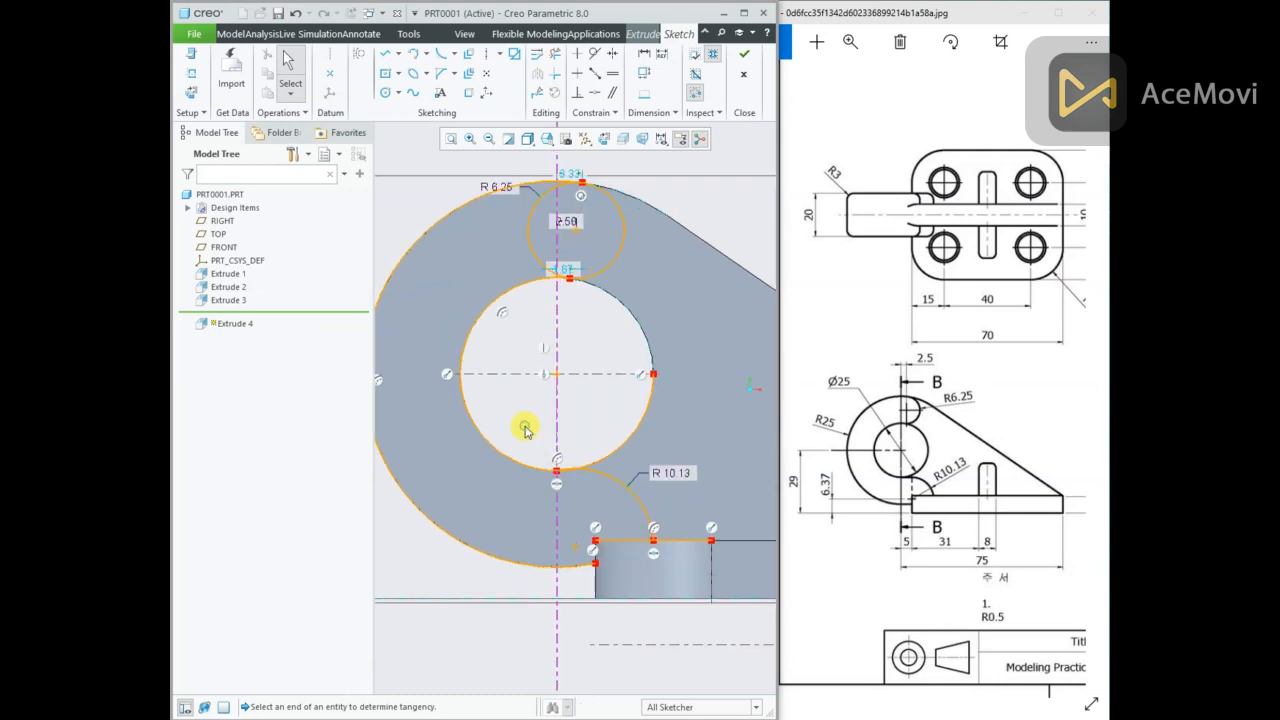
click(594, 53)
click(533, 470)
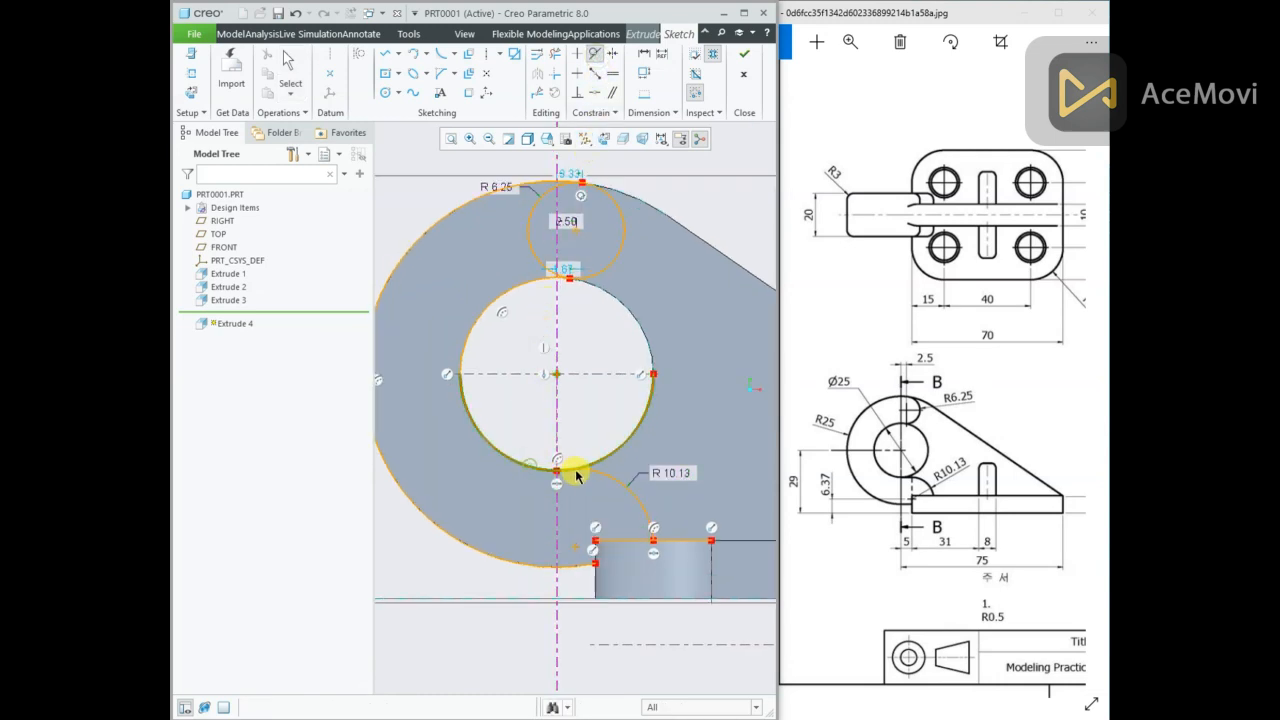
click(609, 479)
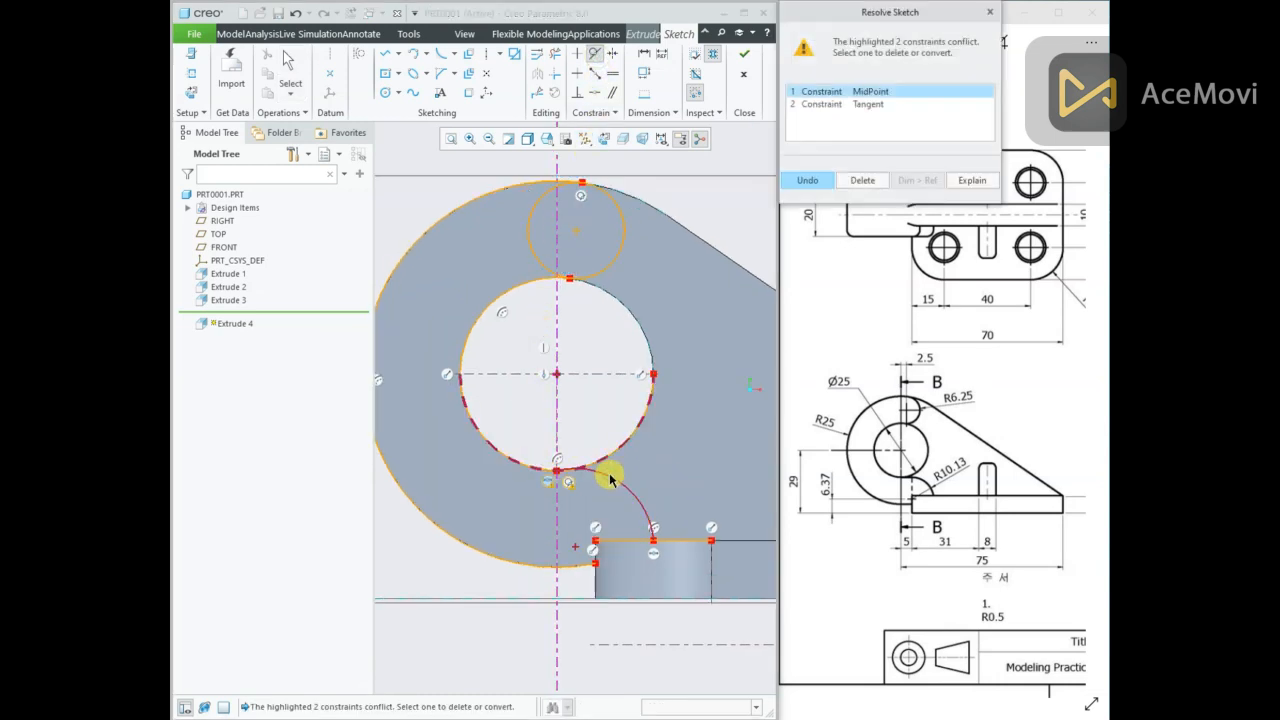
click(810, 179)
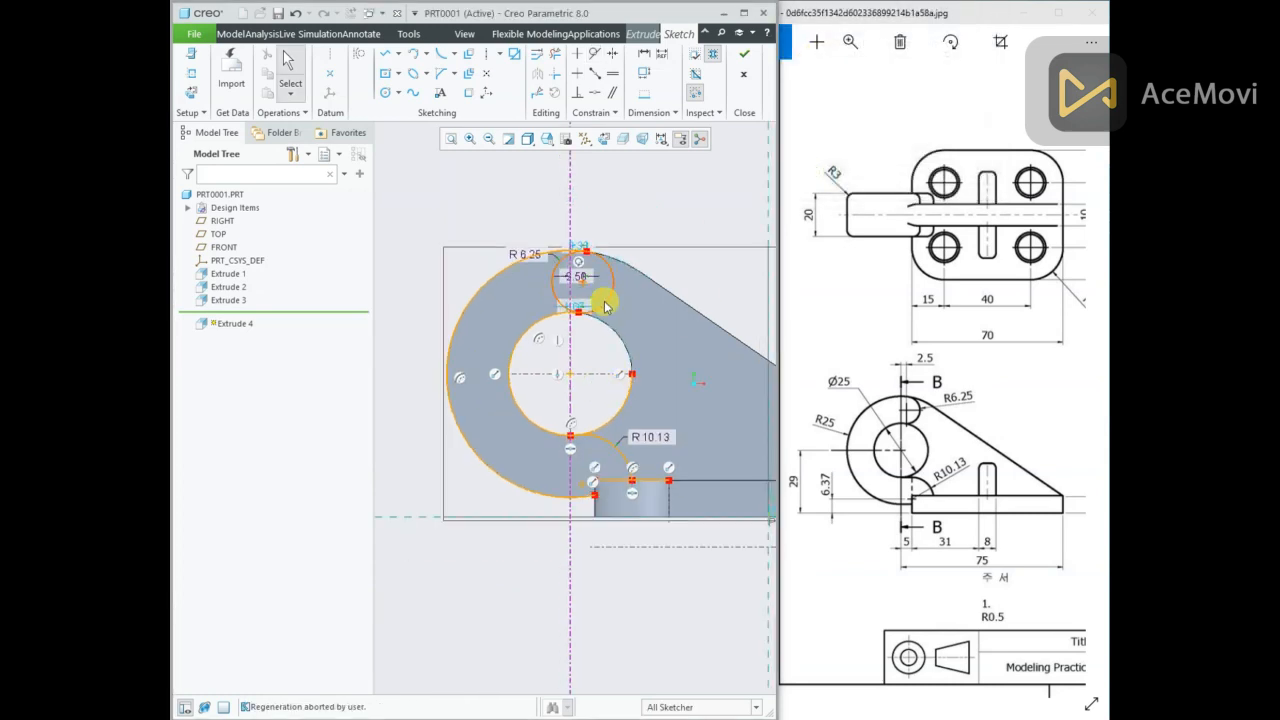
Trim the hole's lower edge and the projected plate edge on the side beyond the R10.13 arc.
click(556, 54)
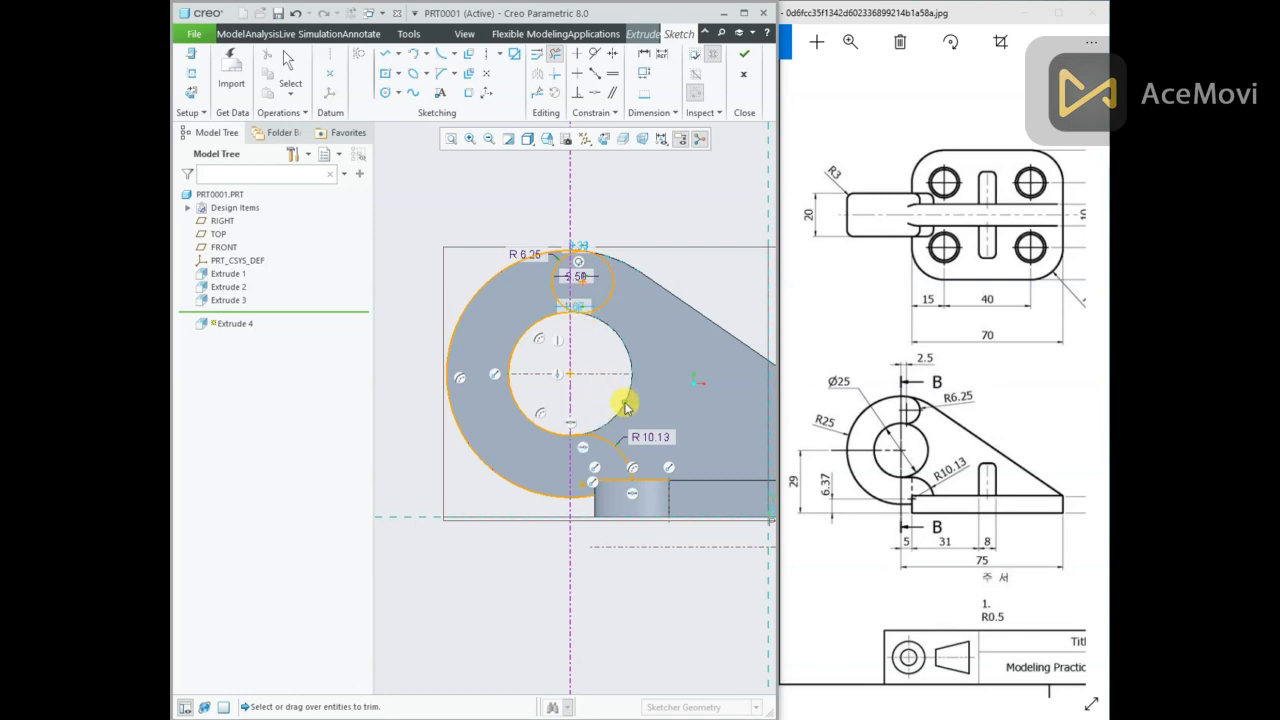
click(650, 481)
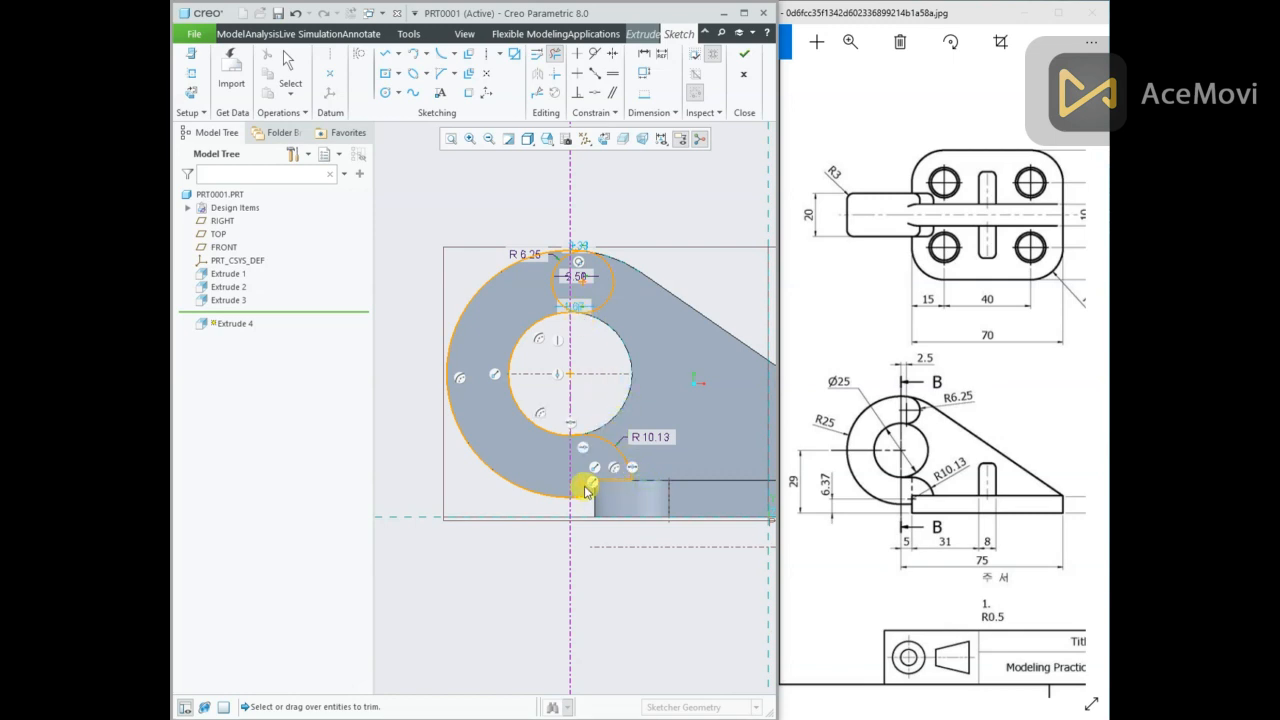
middle_click(554, 394)
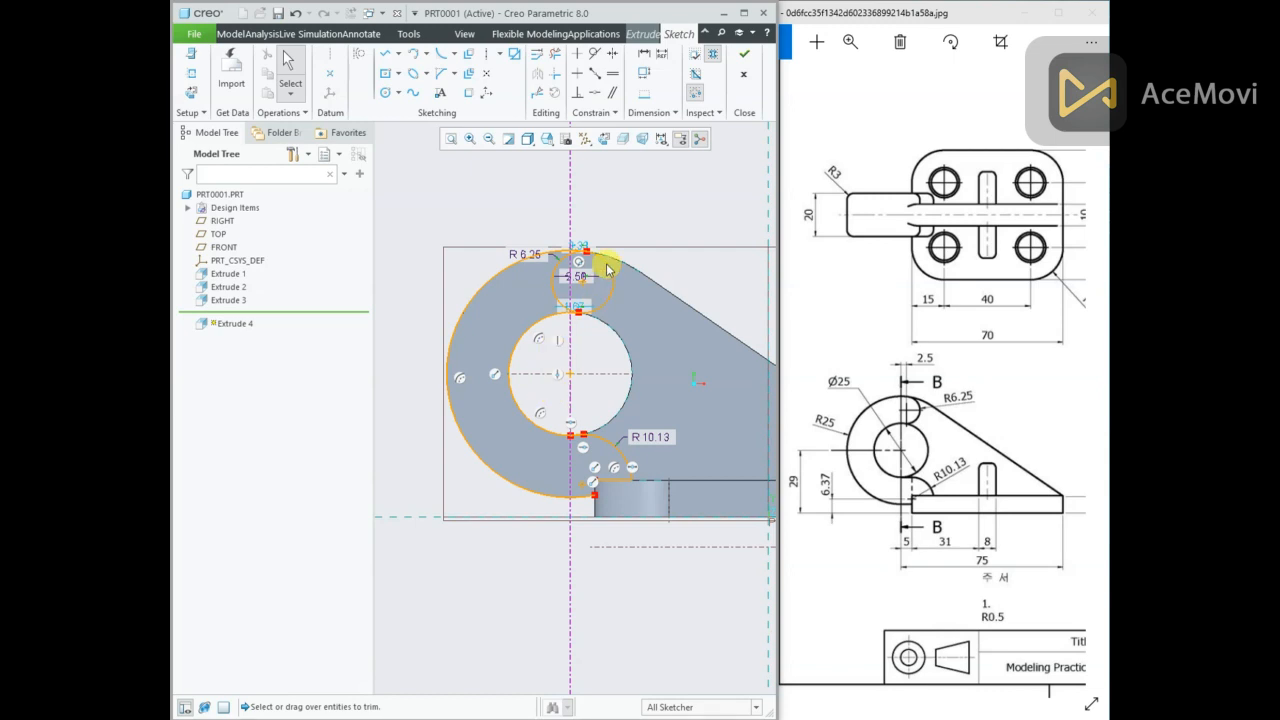
Trim the ring-side half of the R6.25 circle and the leftover segments near the vertical centreline.
scroll(606, 262, up, 2)
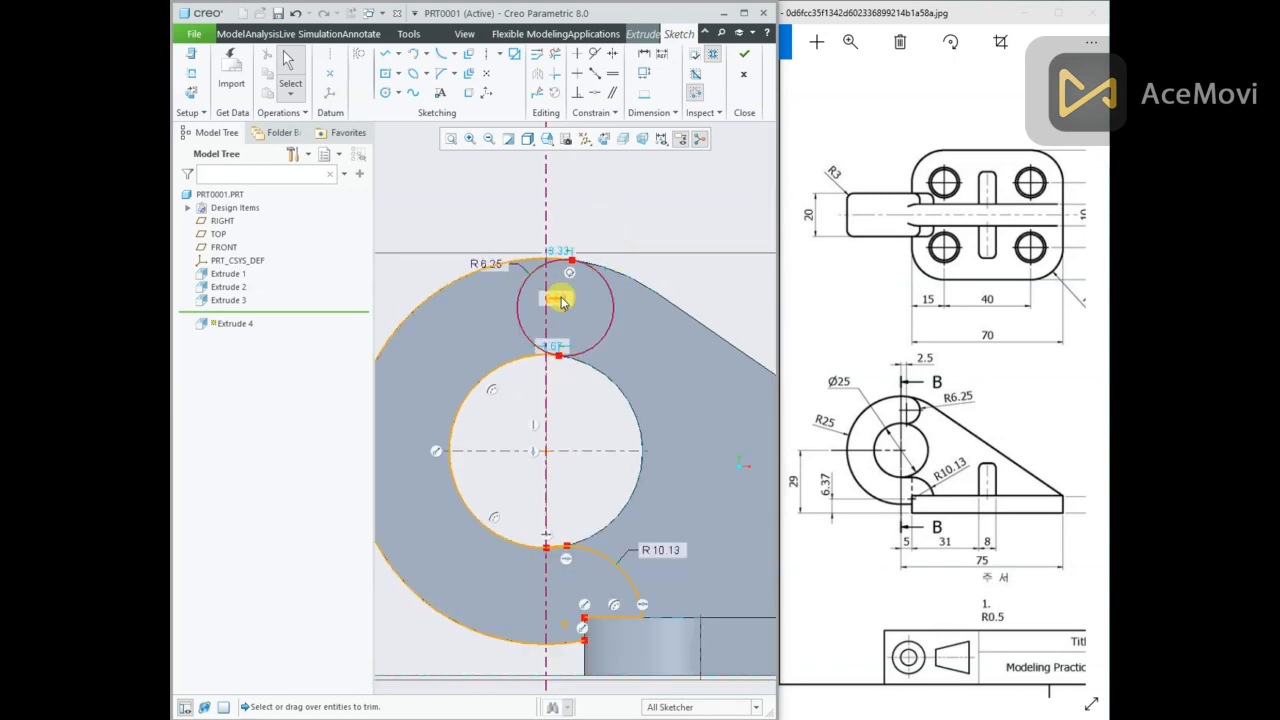
click(522, 285)
click(555, 53)
click(518, 289)
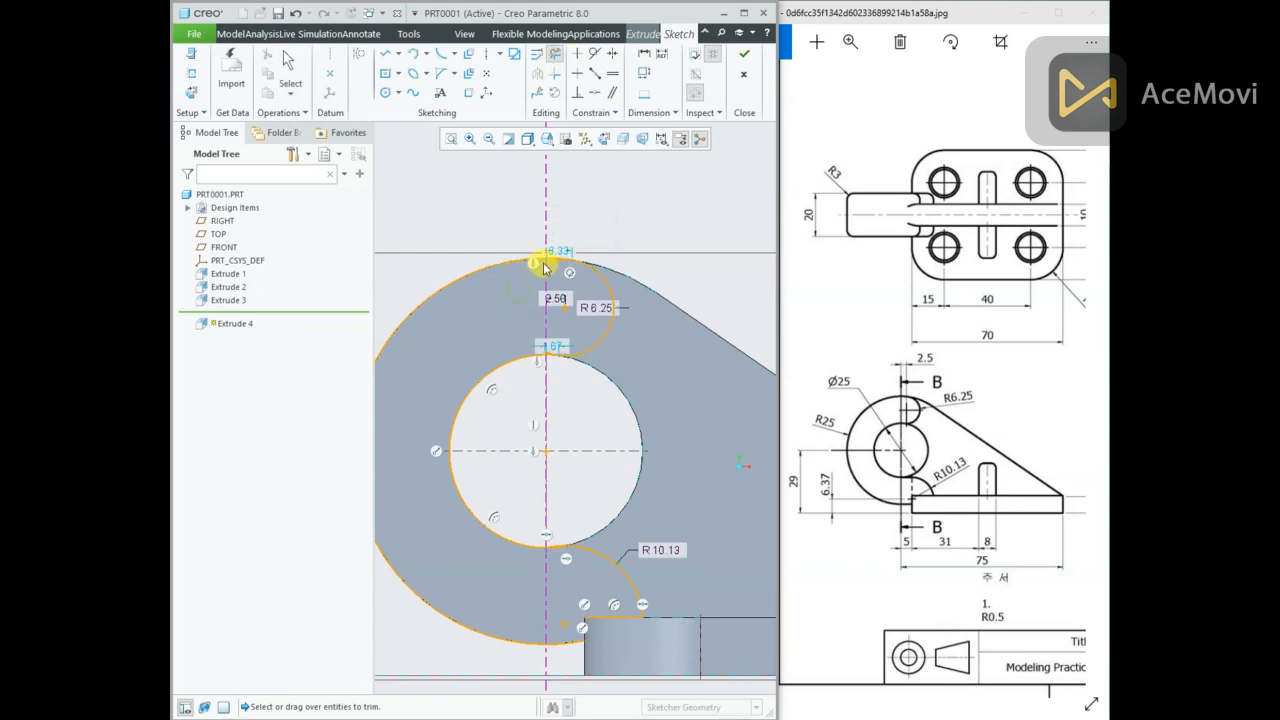
scroll(543, 265, up, 2)
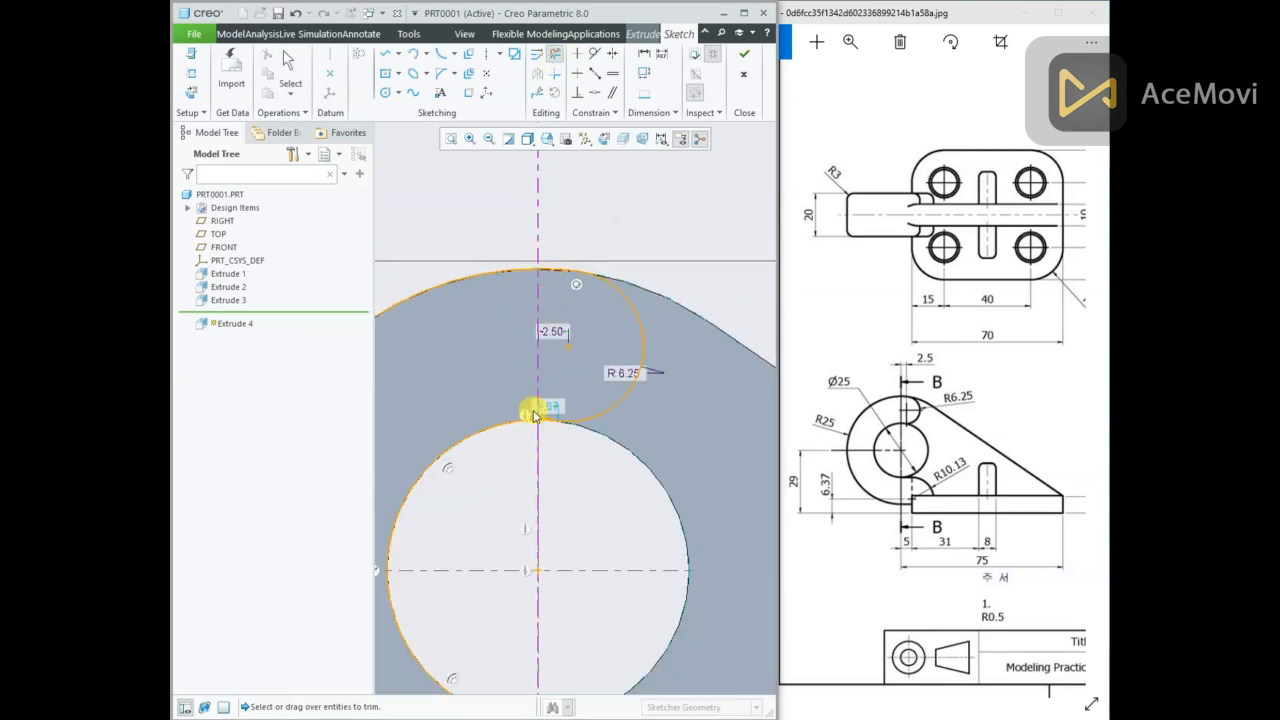
scroll(533, 412, up, 3)
scroll(561, 409, down, 6)
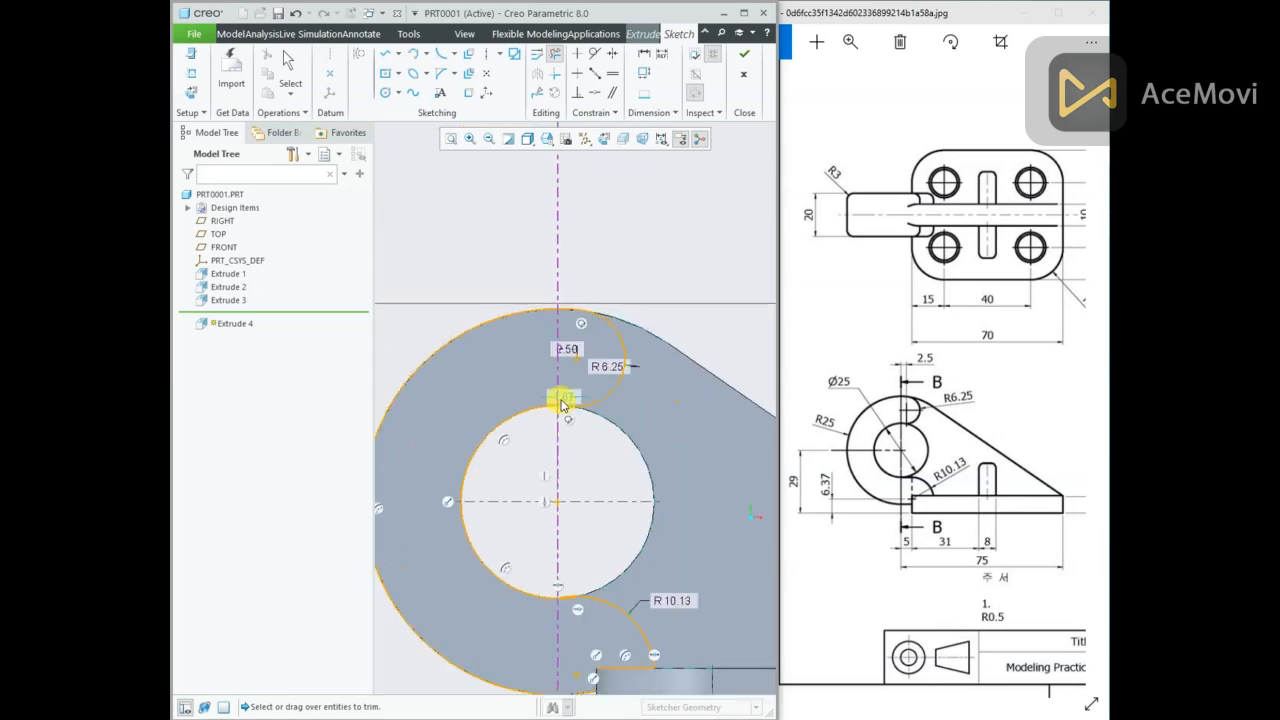
middle_click(589, 285)
Trim the overlapping segments where the R10.13 arc meets the hole's lower edge.
scroll(587, 285, down, 2)
scroll(594, 457, up, 6)
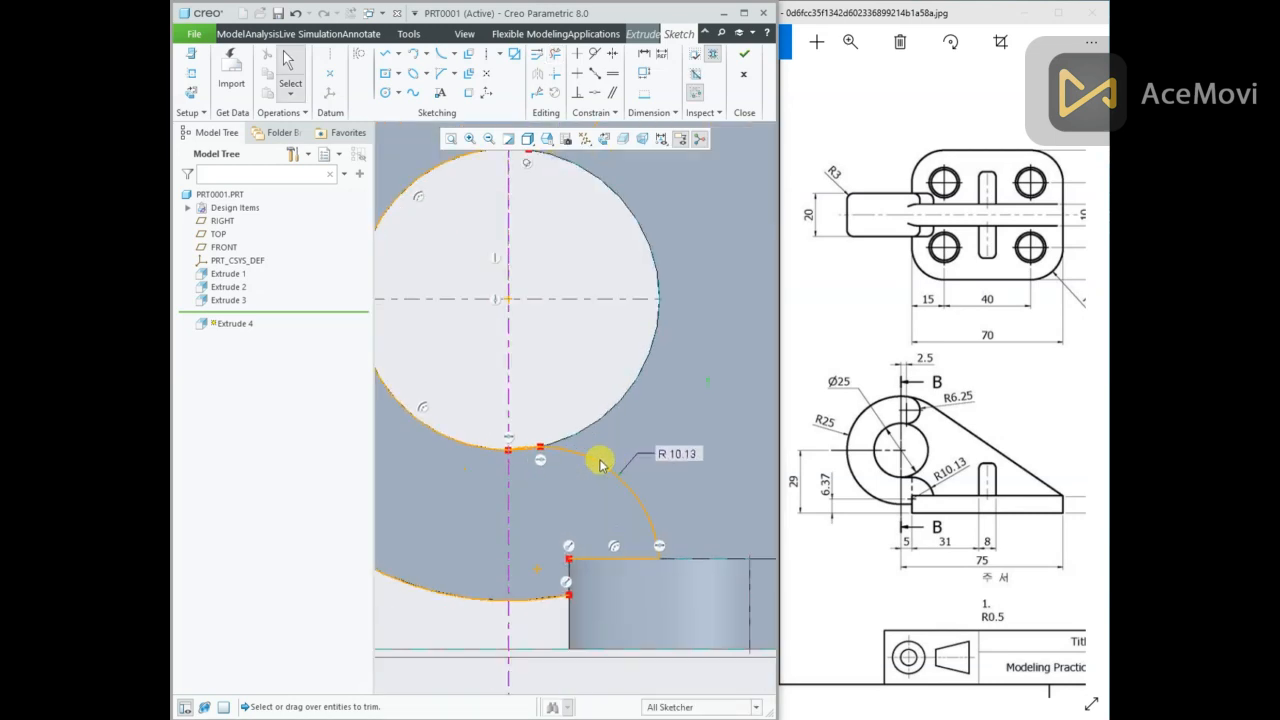
click(554, 53)
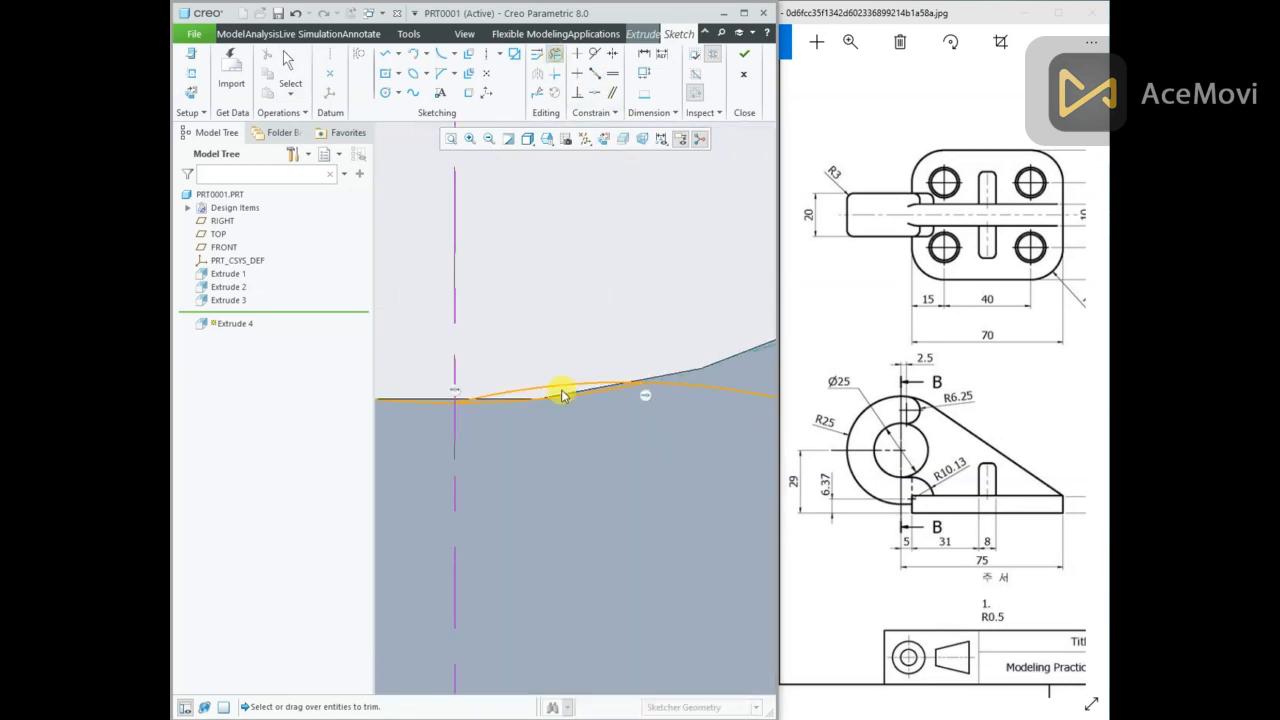
middle_click(537, 341)
scroll(537, 341, down, 3)
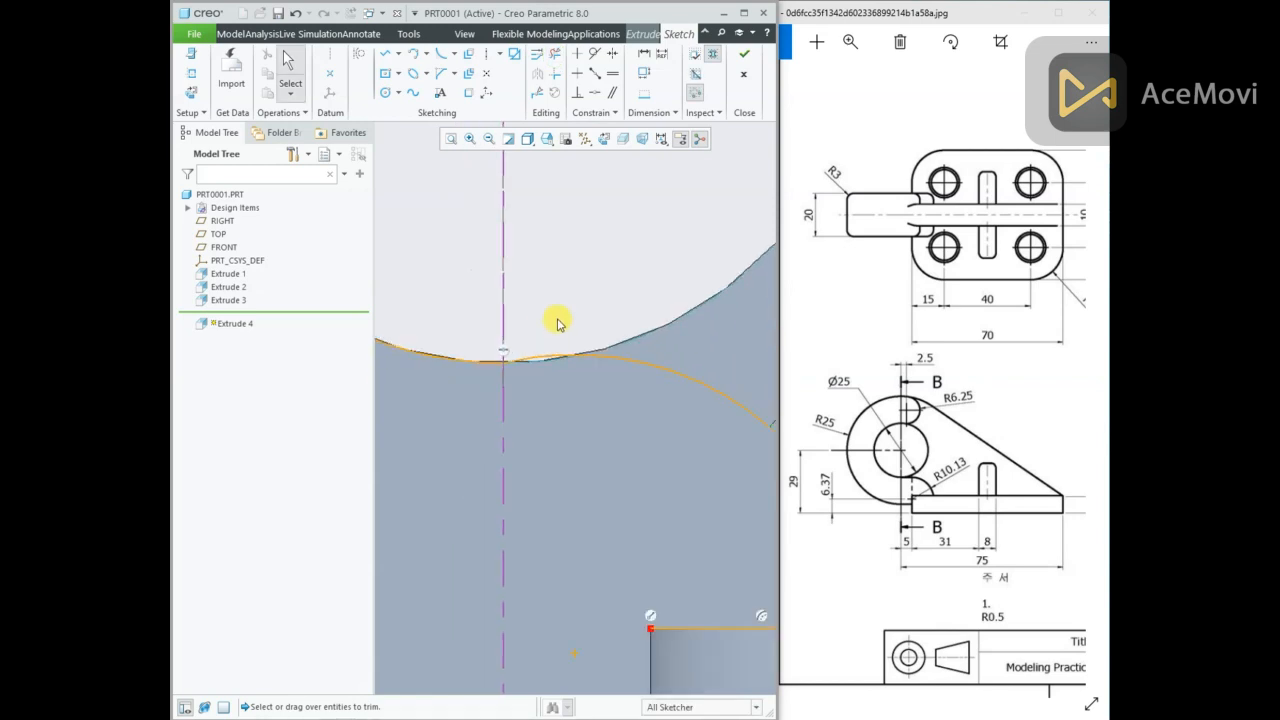
Try again to constrain the R10.13 arc tangent to the trimmed hole edge, and undo the conflict.
click(594, 53)
click(474, 370)
click(516, 362)
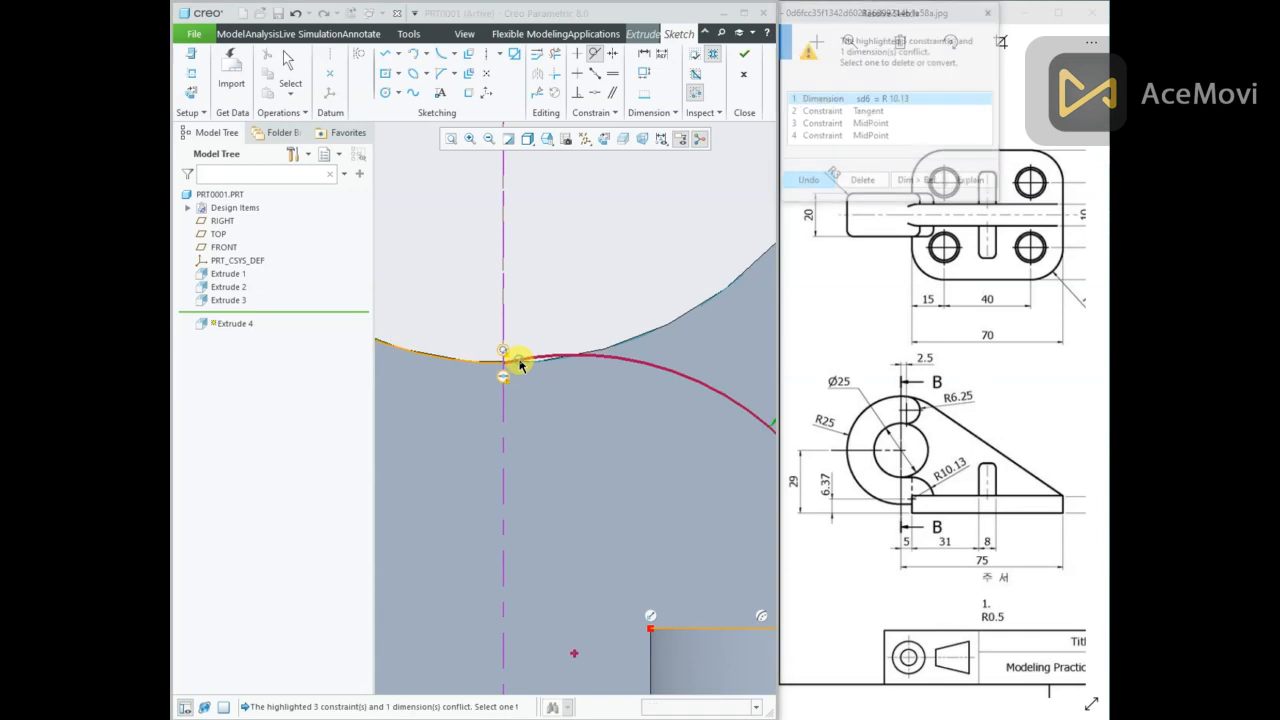
scroll(556, 308, down, 2)
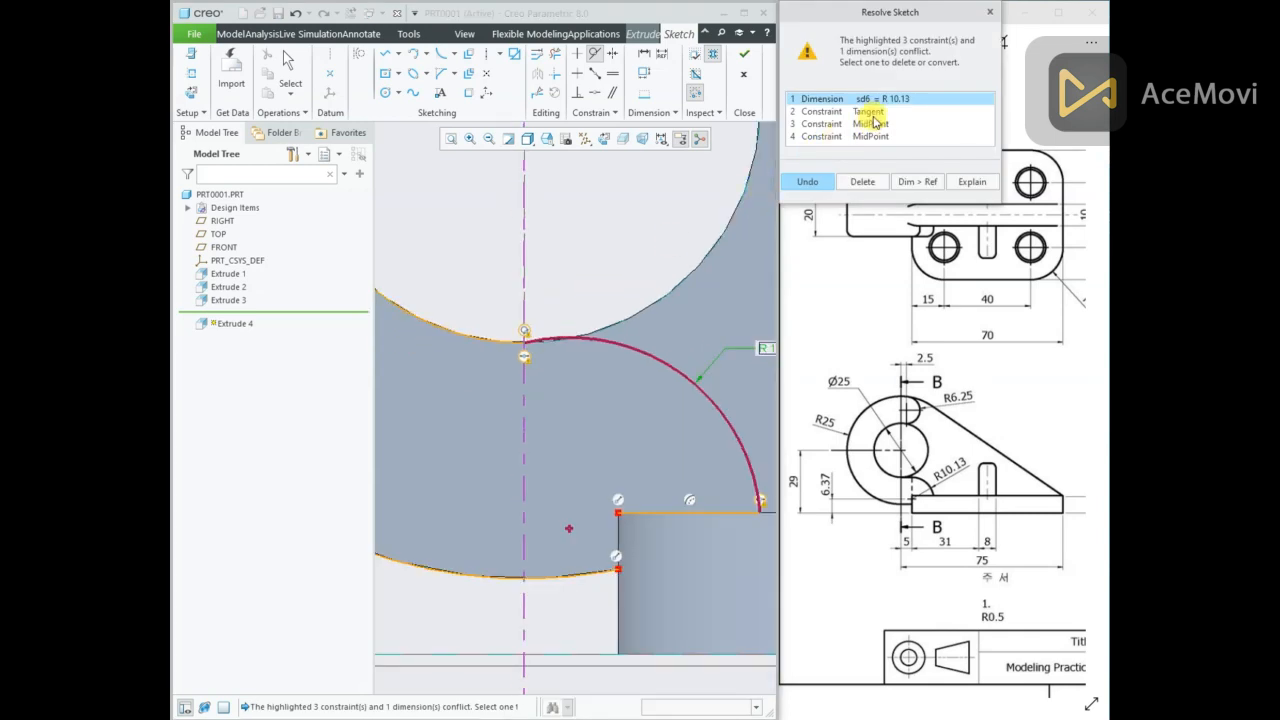
click(818, 184)
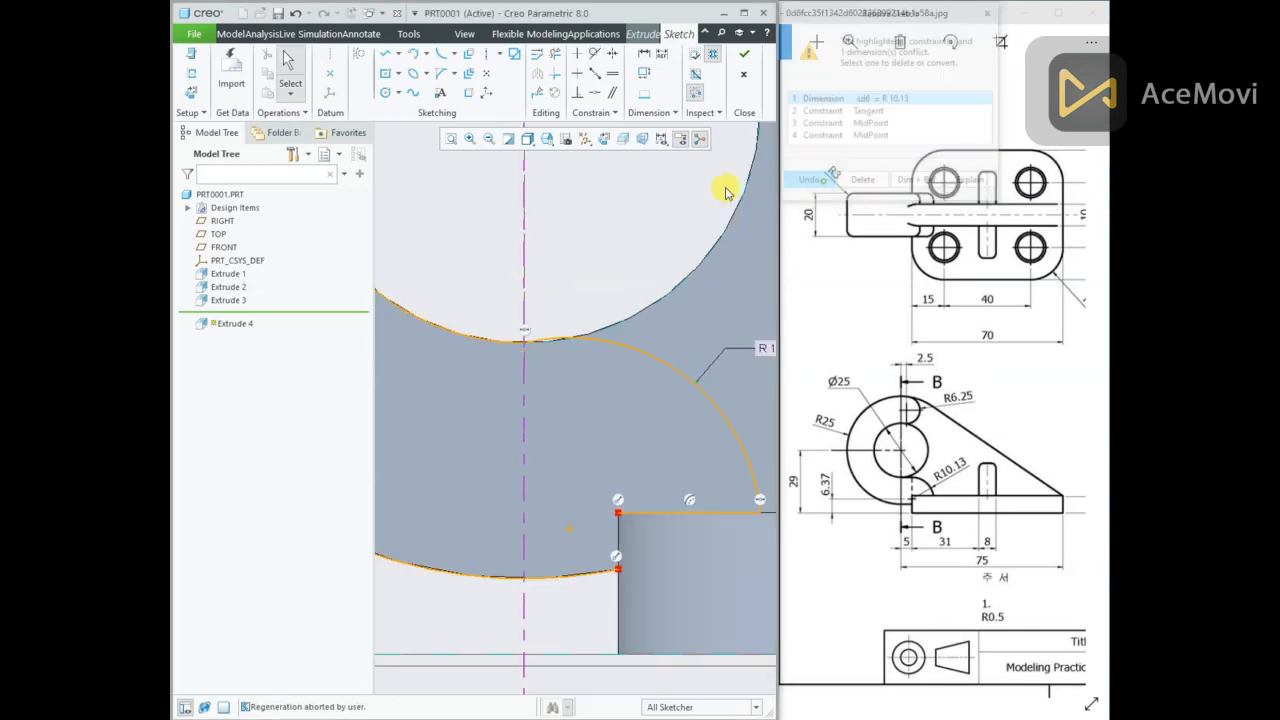
Draw a vertical line joining the lower end of the R25 arc to the projected plate edge.
scroll(576, 284, down, 4)
scroll(618, 309, up, 2)
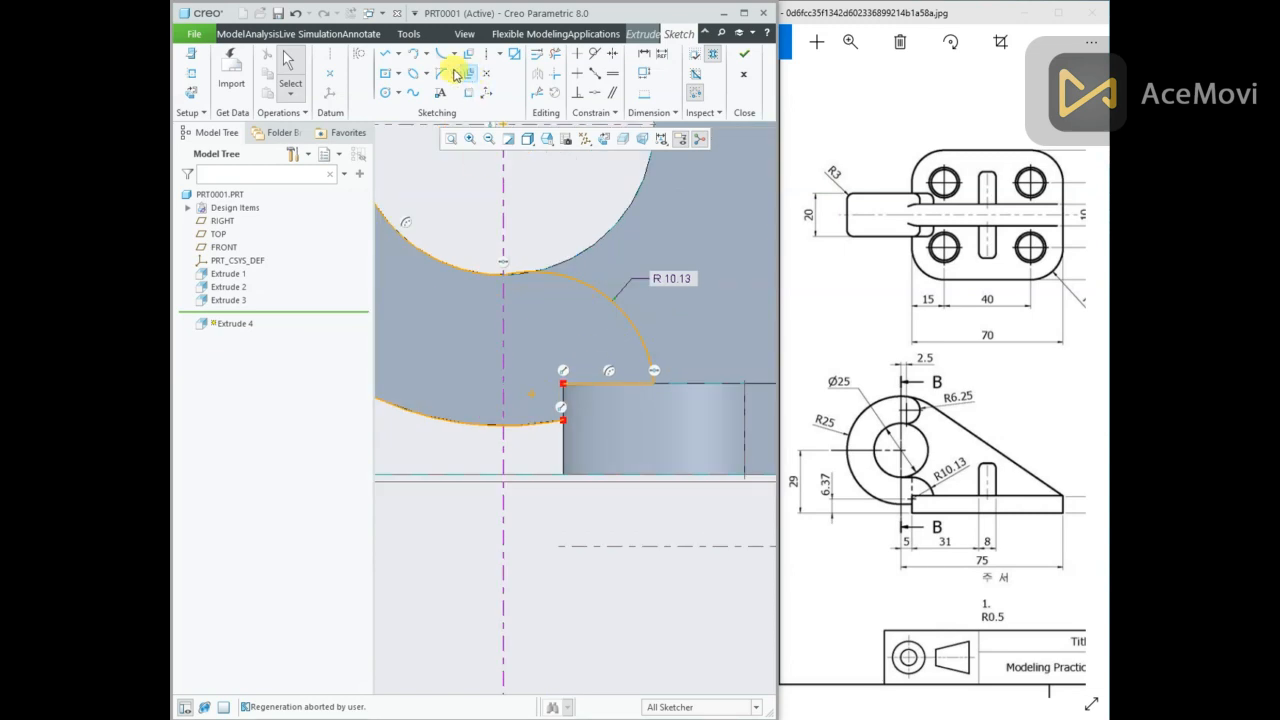
click(385, 53)
click(562, 419)
click(562, 384)
middle_click(562, 320)
middle_click(562, 320)
Try to make the lower end of the R6.25 arc coincident with the open end of the hole arc.
scroll(562, 364, down, 3)
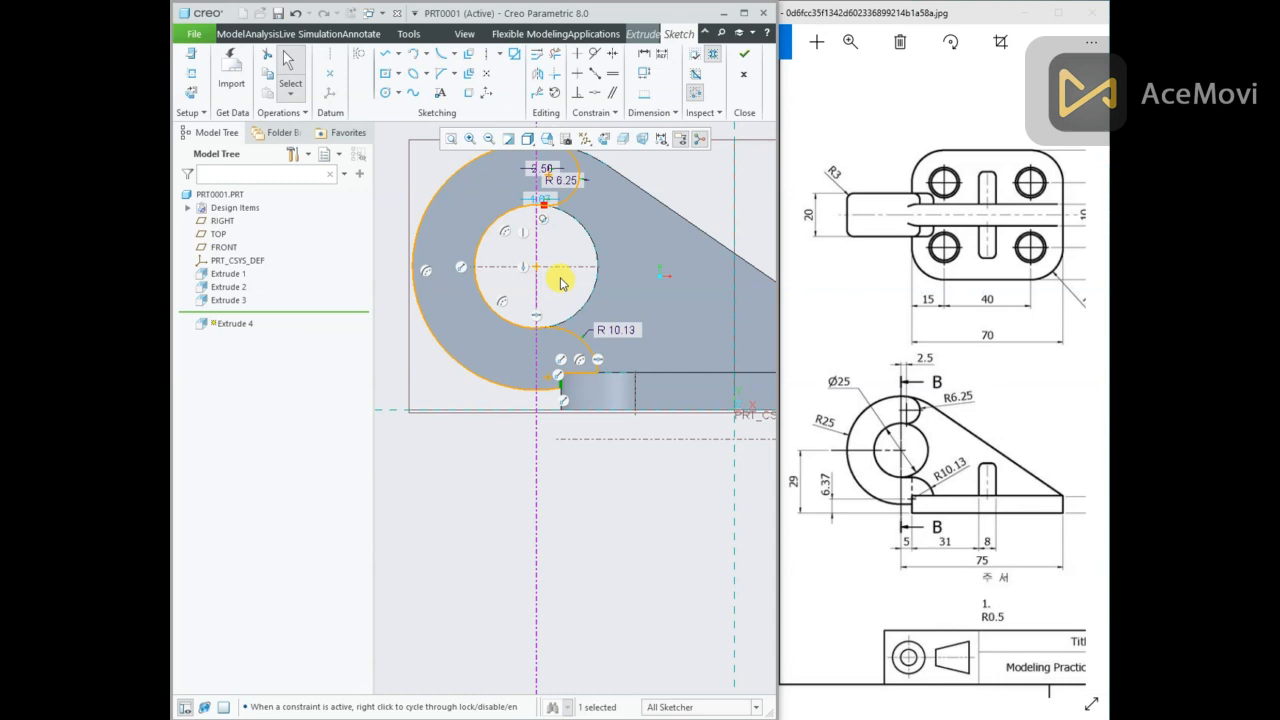
scroll(540, 210, up, 5)
scroll(570, 275, up, 5)
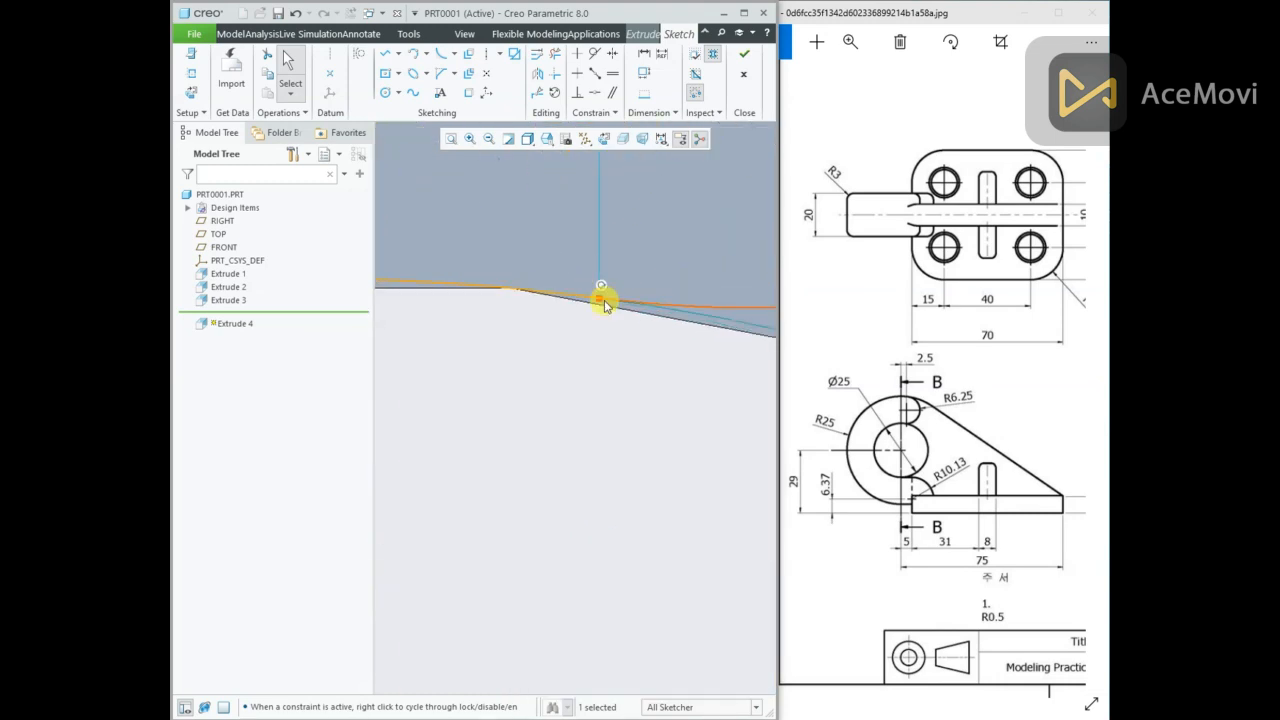
scroll(540, 305, down, 2)
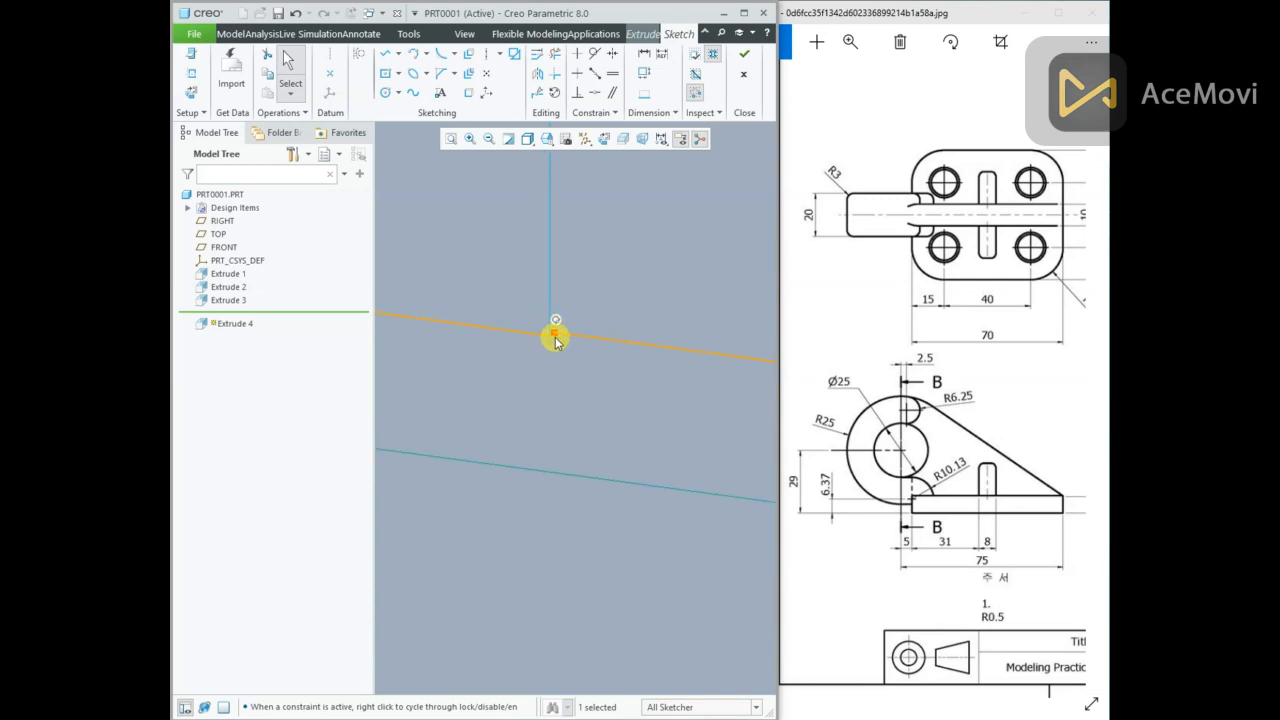
click(595, 93)
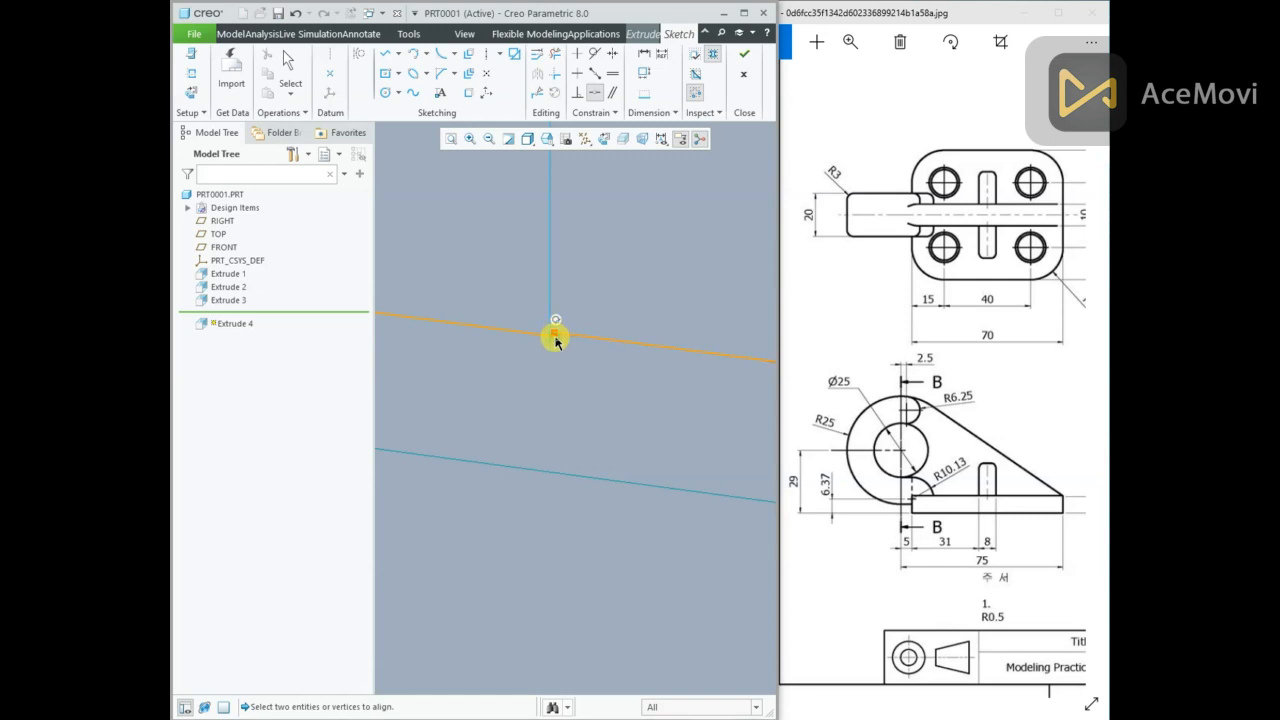
click(594, 73)
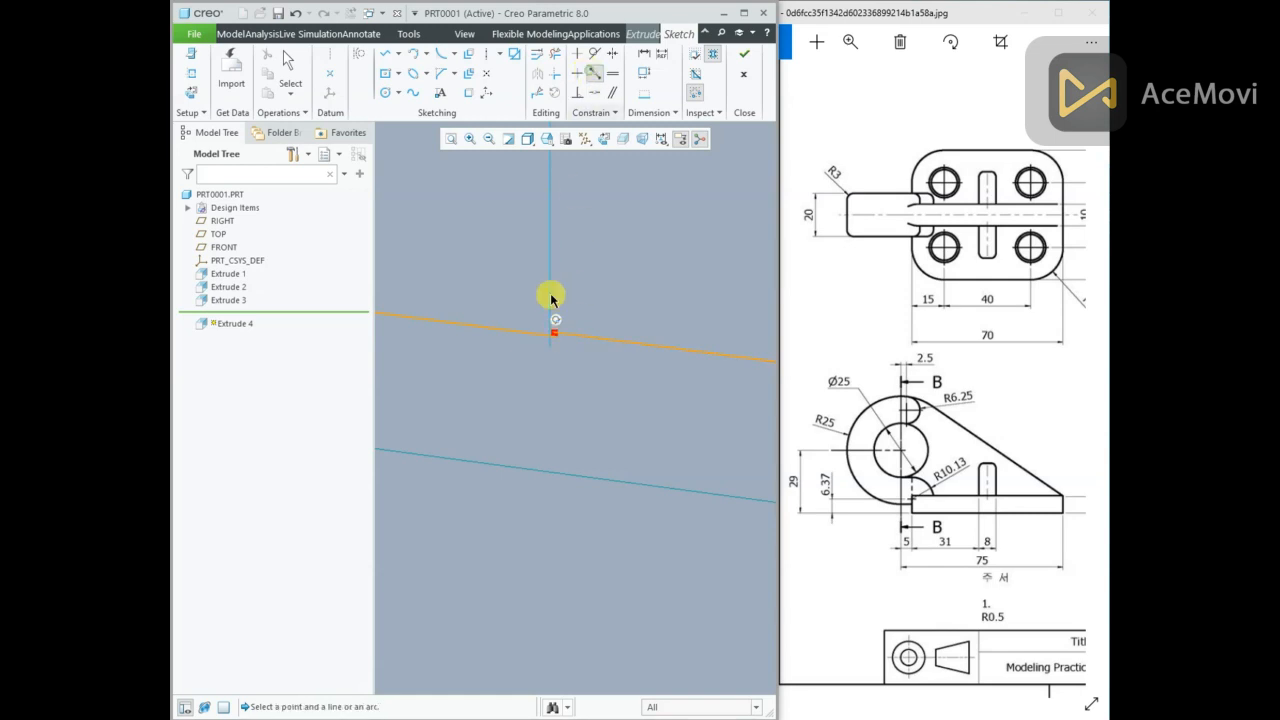
click(558, 338)
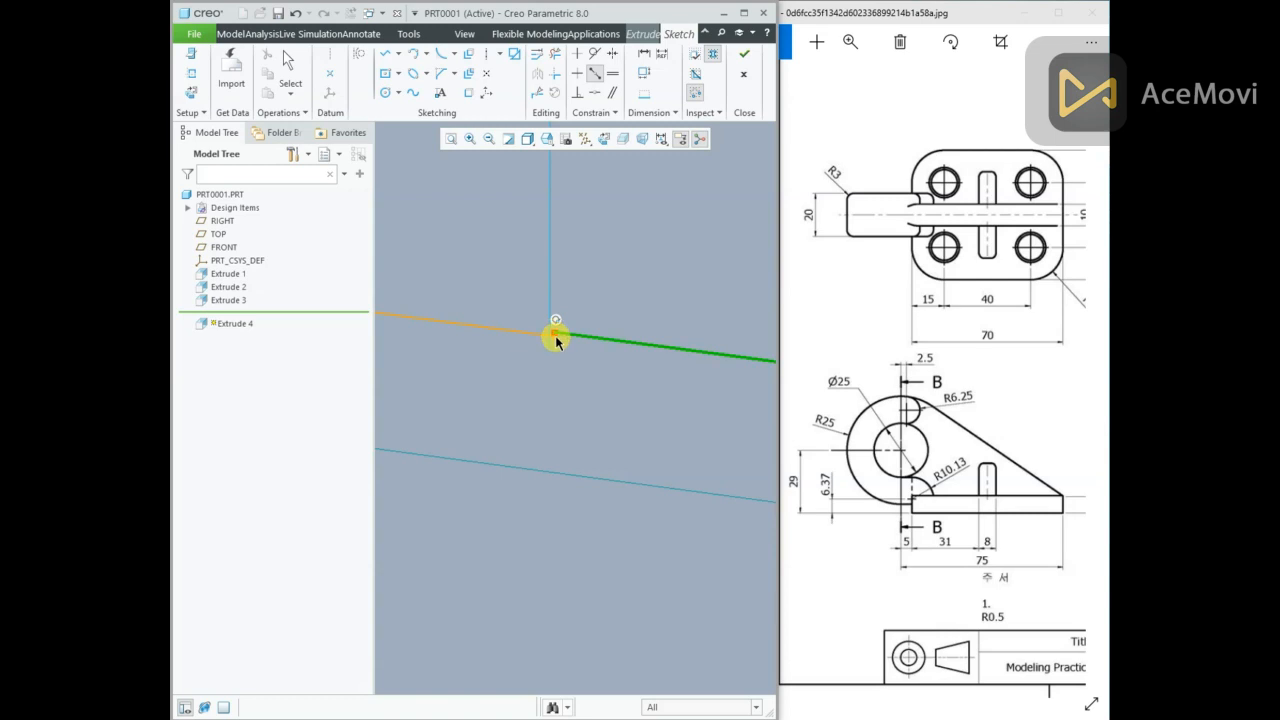
click(598, 93)
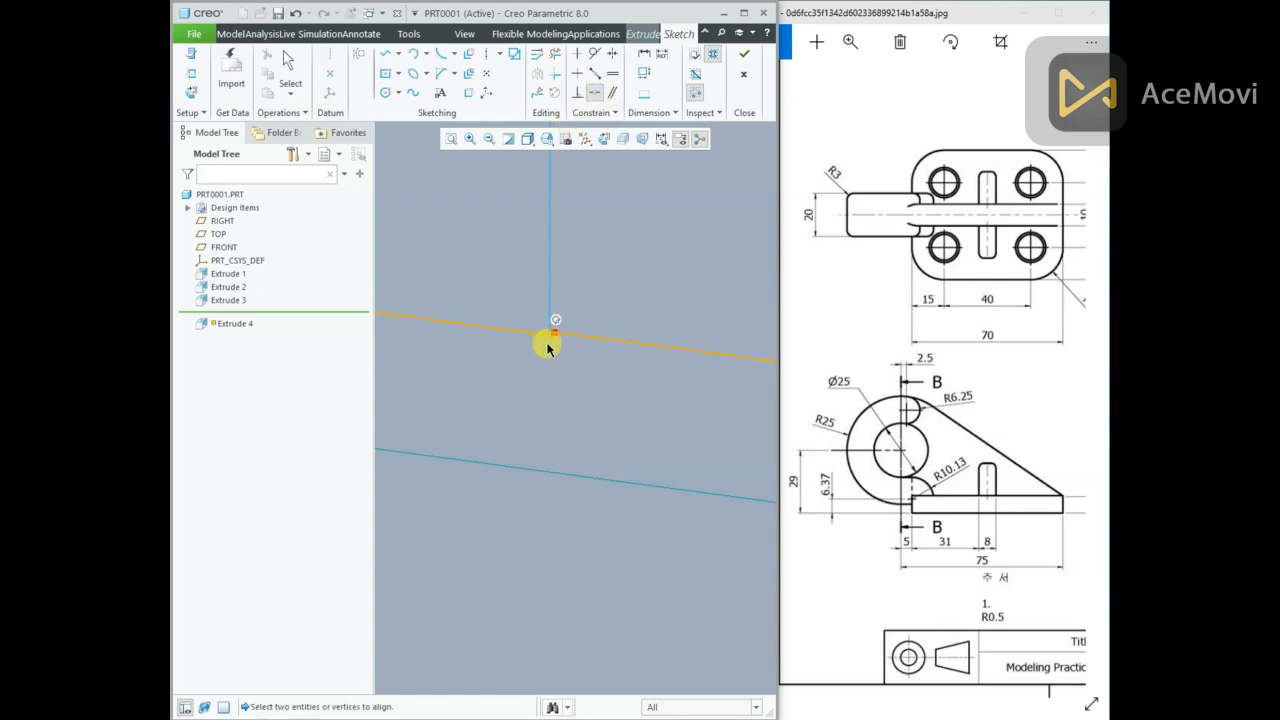
click(558, 338)
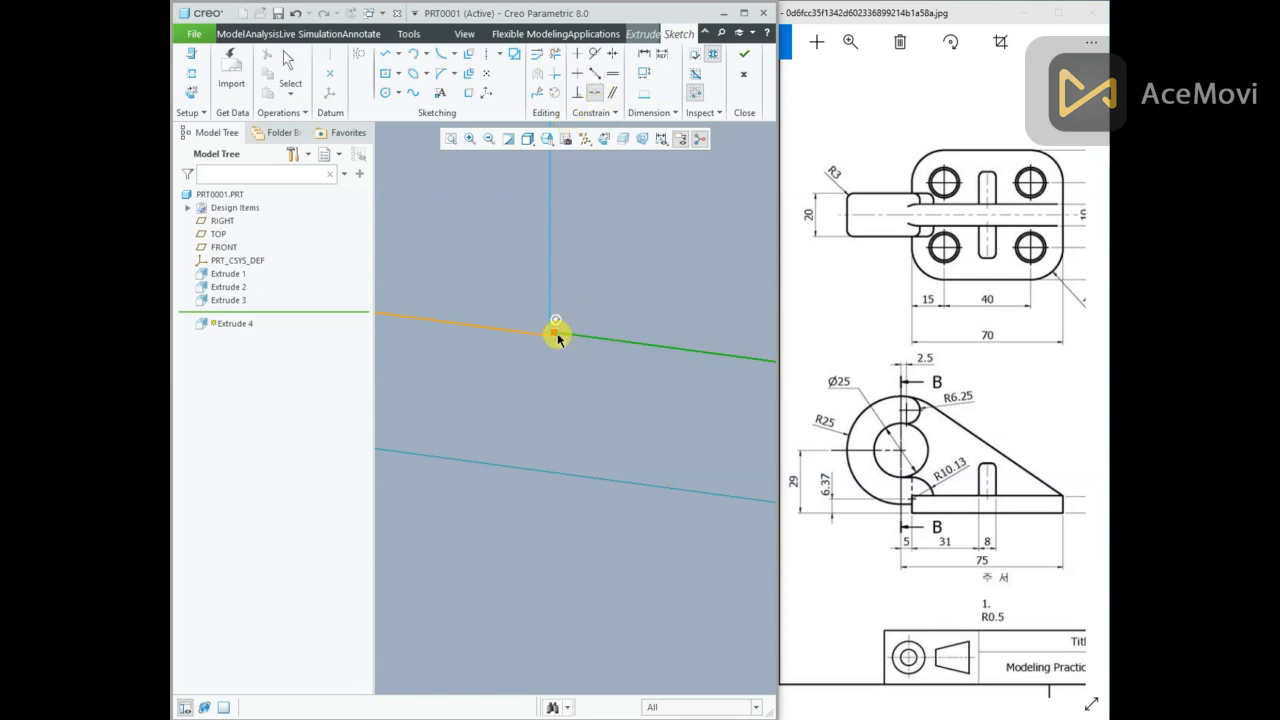
scroll(516, 380, up, 15)
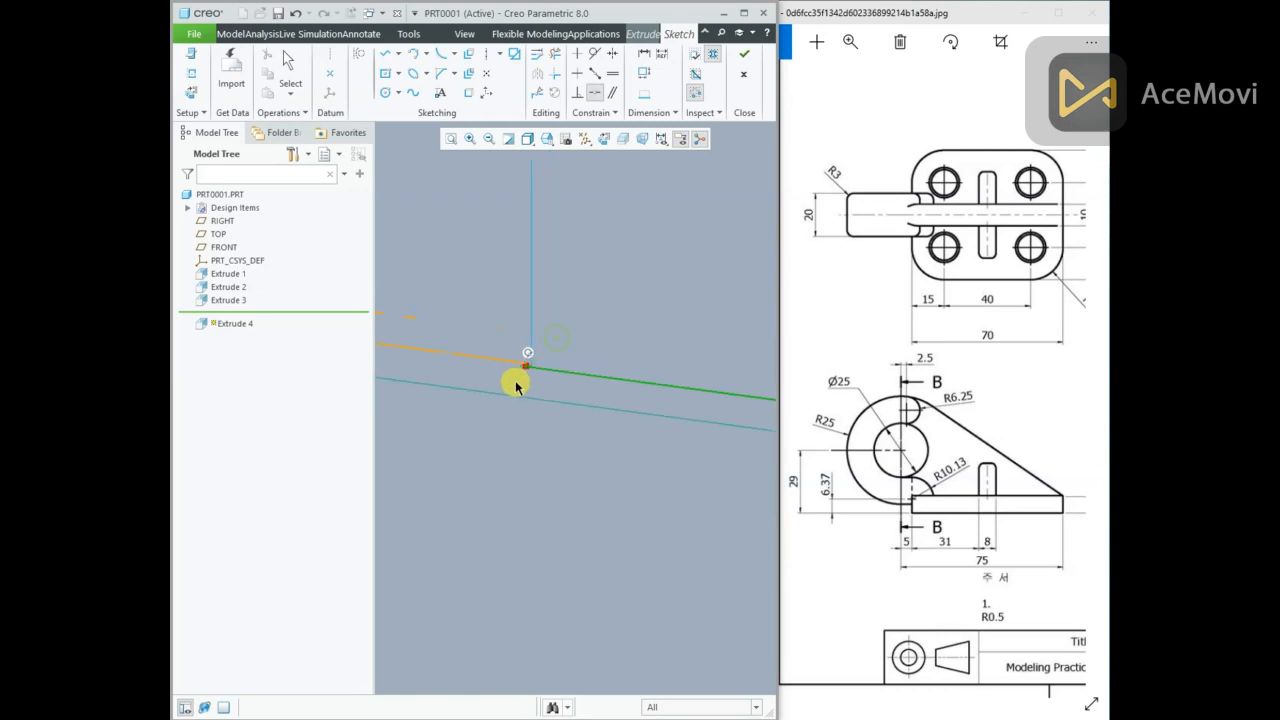
scroll(510, 363, up, 10)
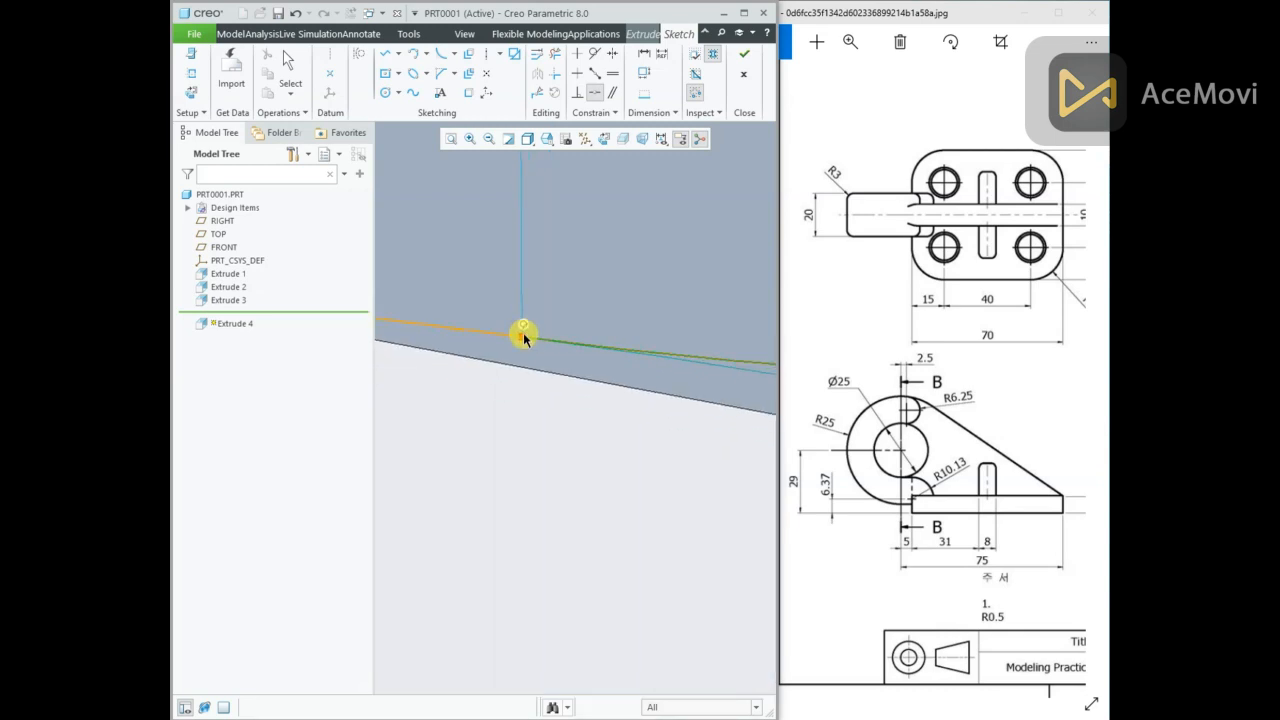
scroll(538, 351, up, 4)
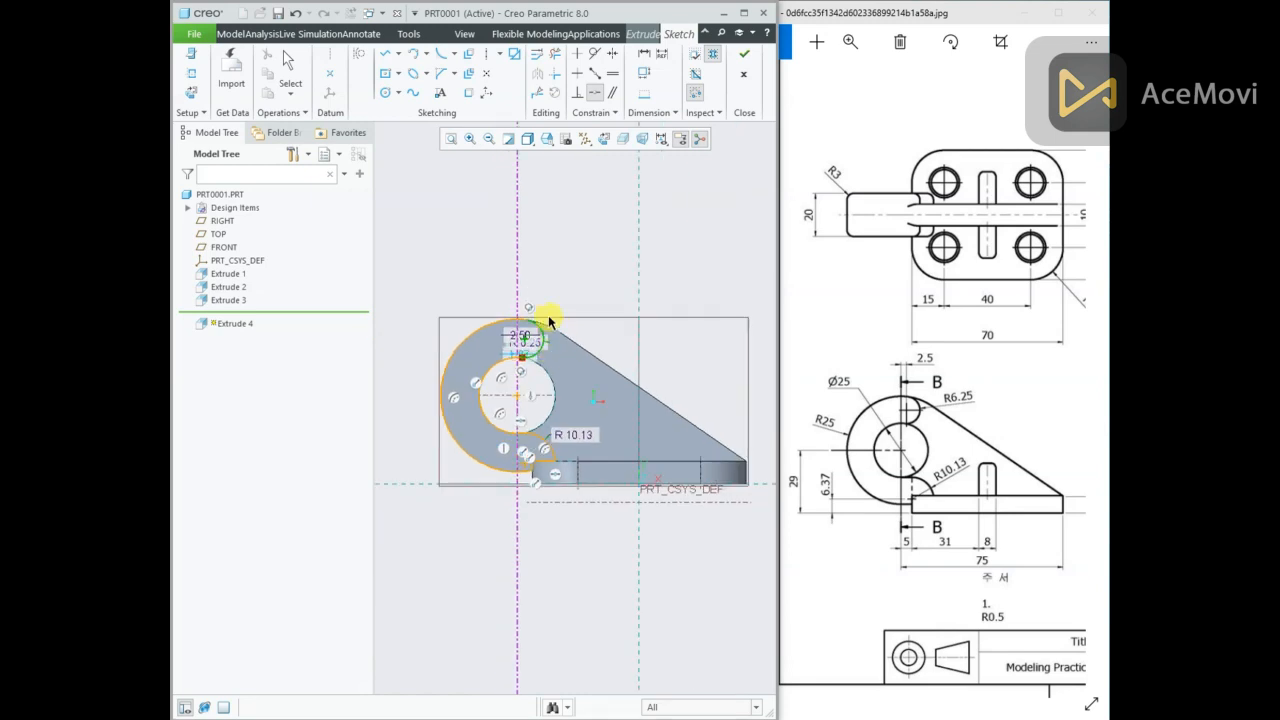
middle_click(538, 330)
Replace the R6.25 arc with a three-point arc joining the upper open ends of the hole arc and the R25 arc.
scroll(520, 357, down, 6)
click(597, 273)
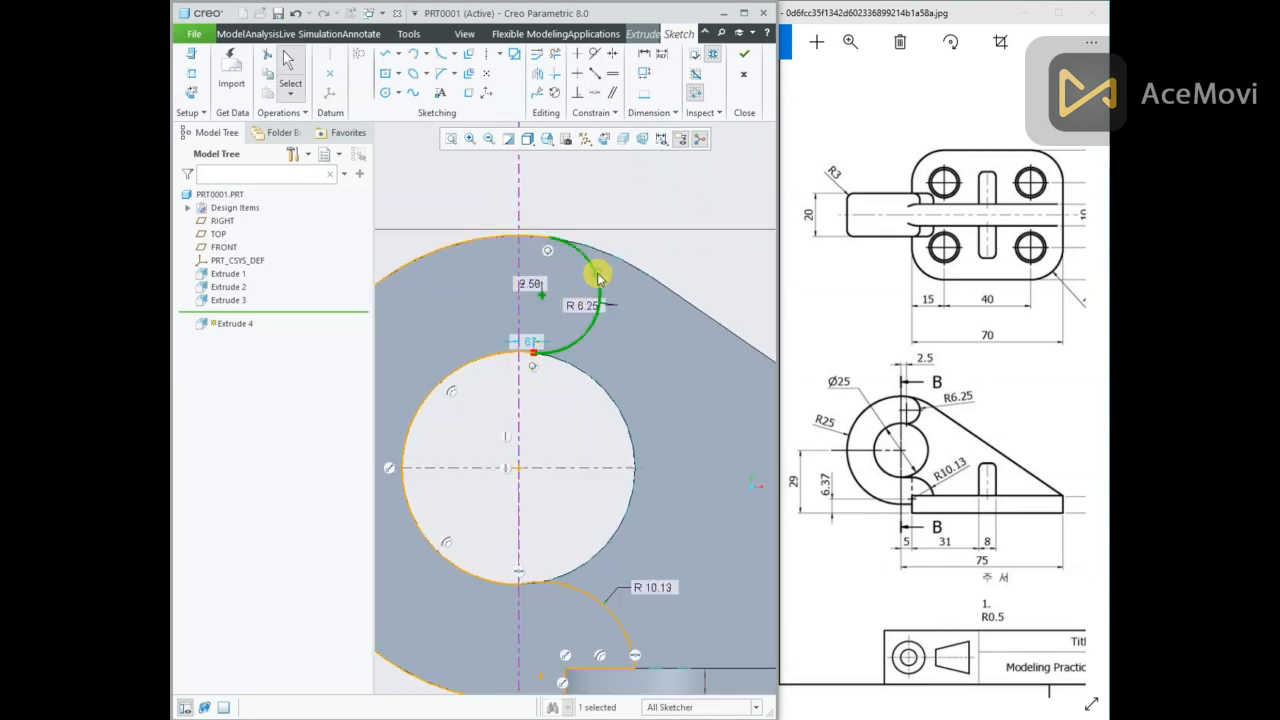
key(Delete)
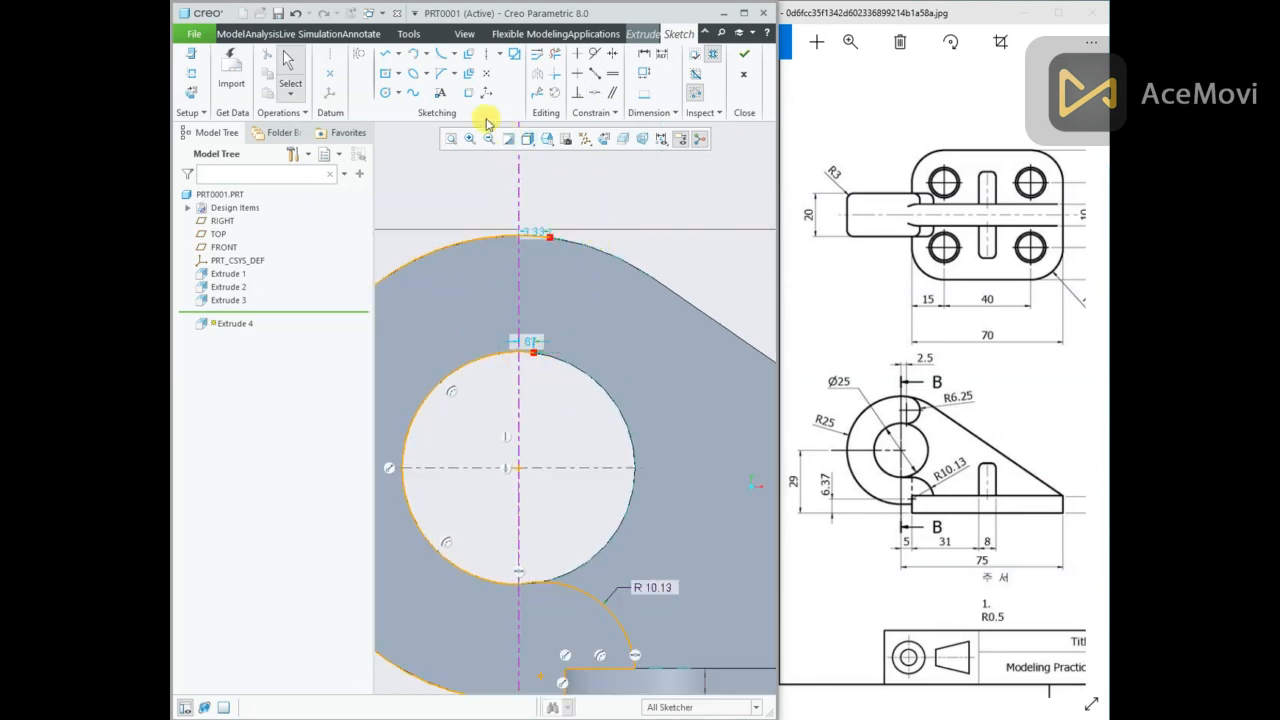
click(413, 53)
click(532, 351)
click(550, 238)
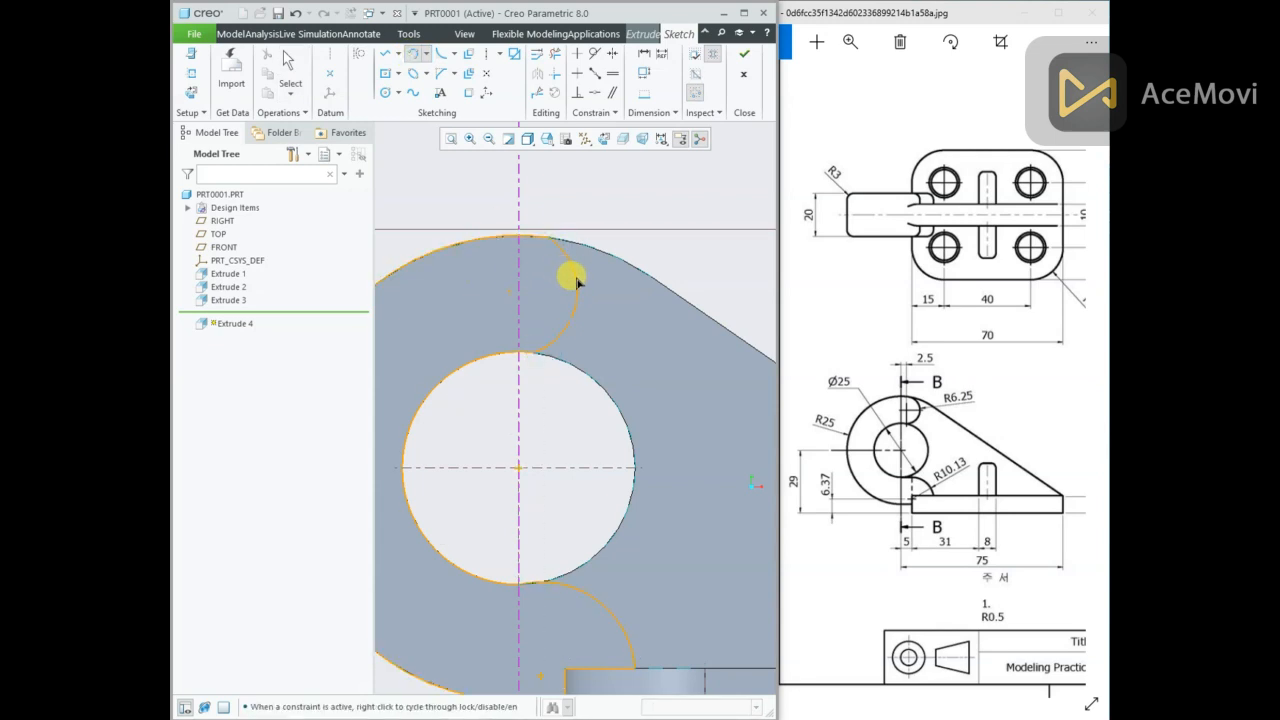
click(571, 287)
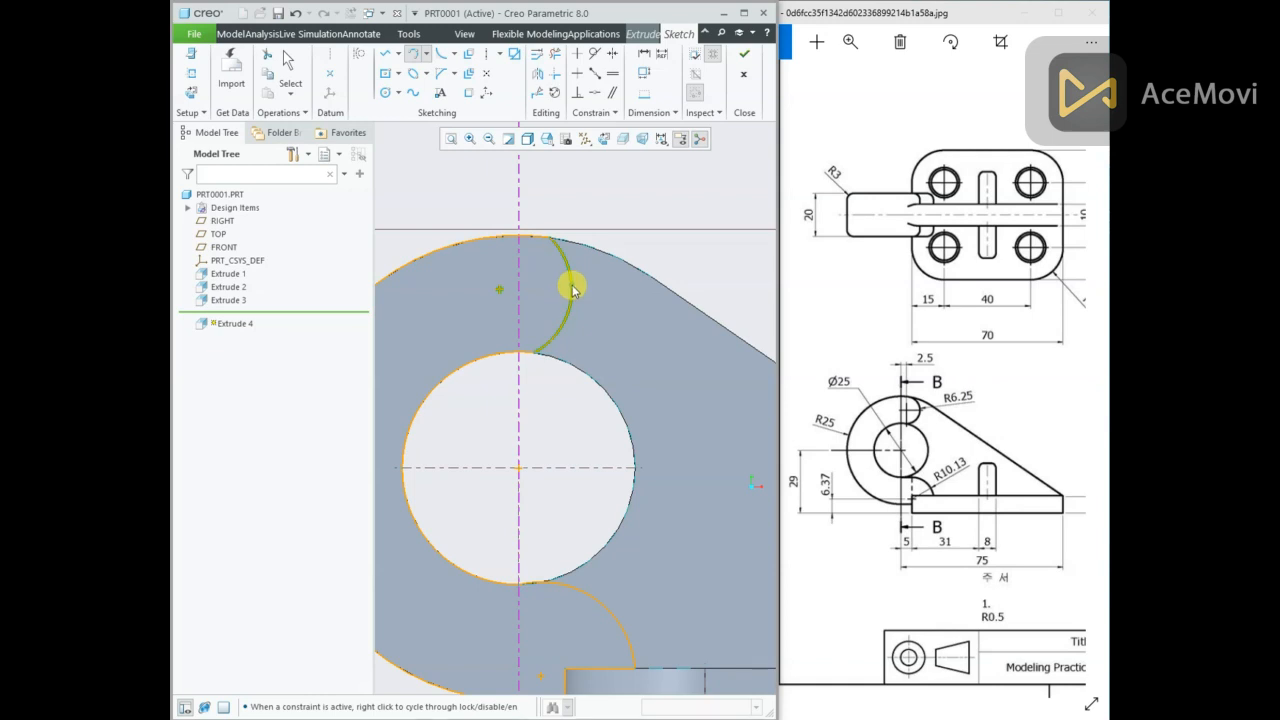
middle_click(585, 235)
Set the radius of the redrawn upper blend arc to 6.25.
double_click(599, 321)
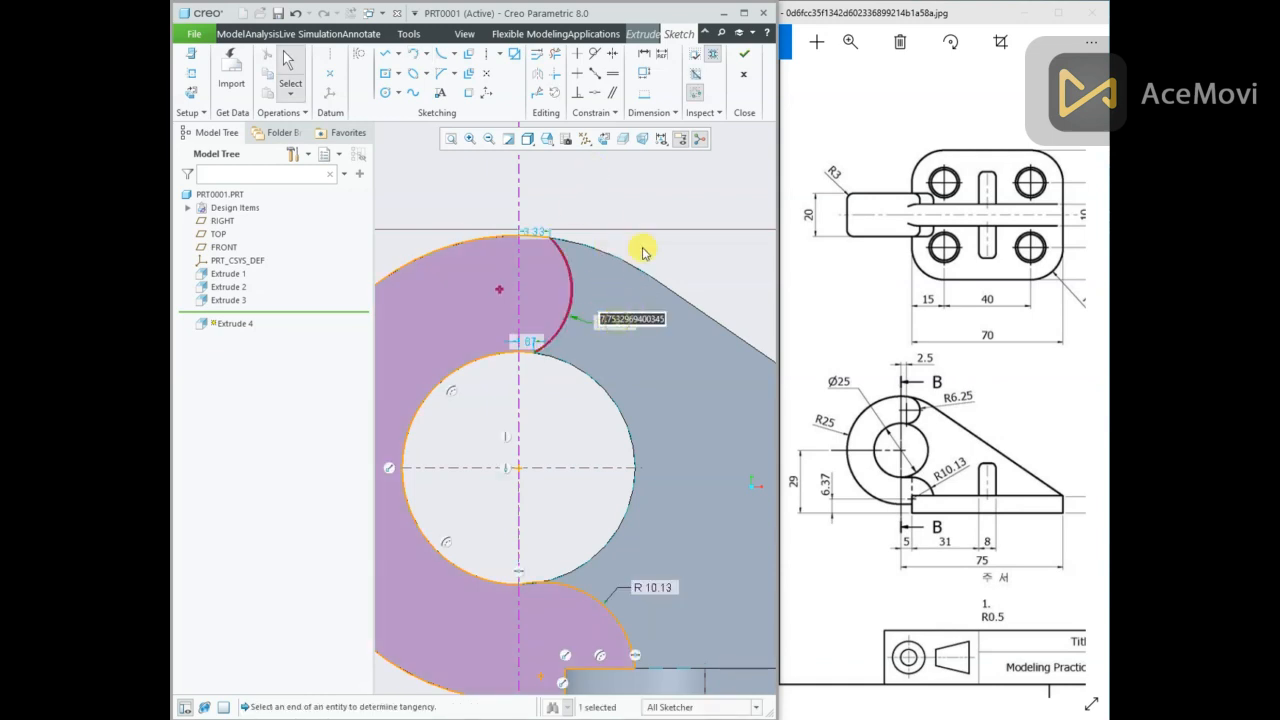
text(6.25)
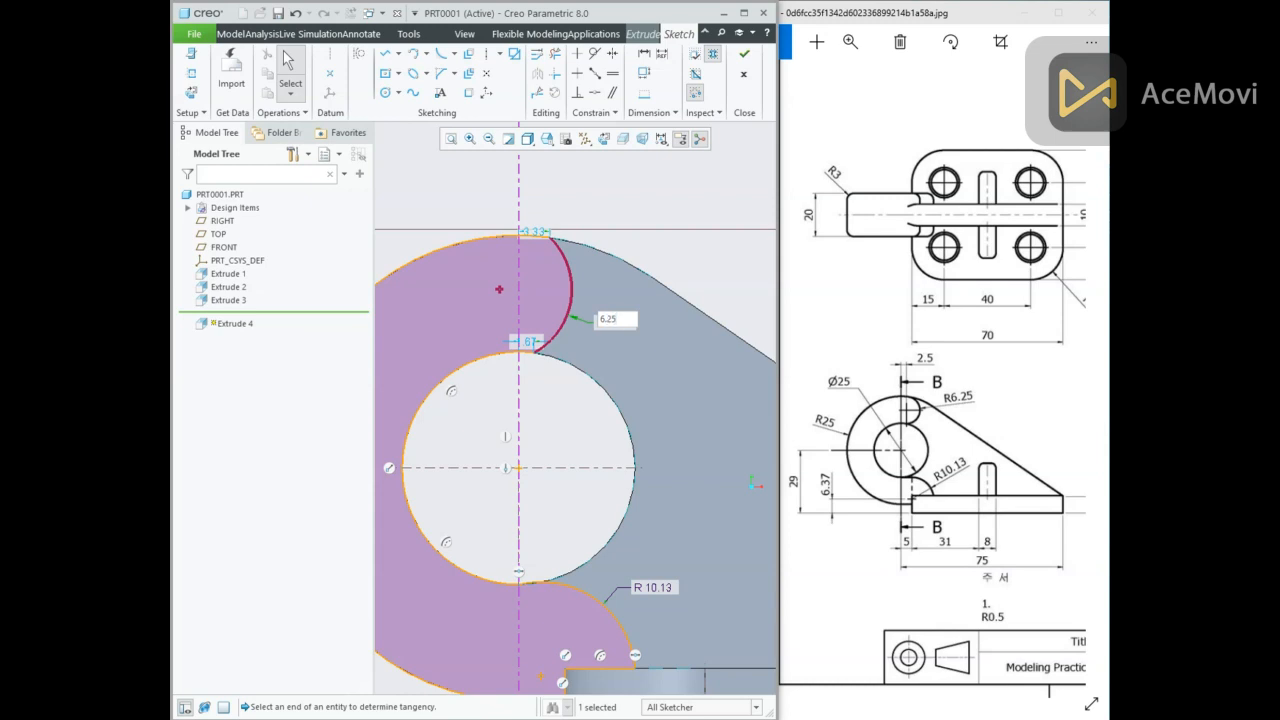
key(Return)
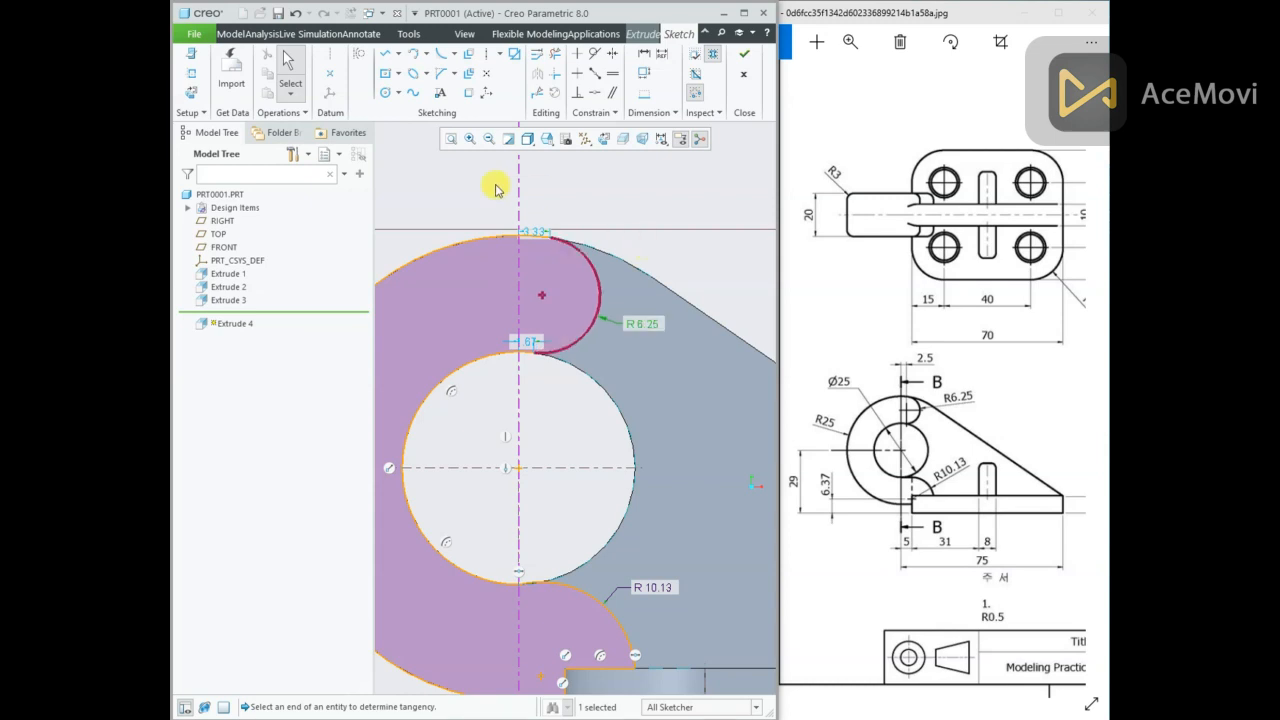
Delete the R10.13 arc between the hole's lower edge and the plate's top edge.
scroll(563, 283, down, 2)
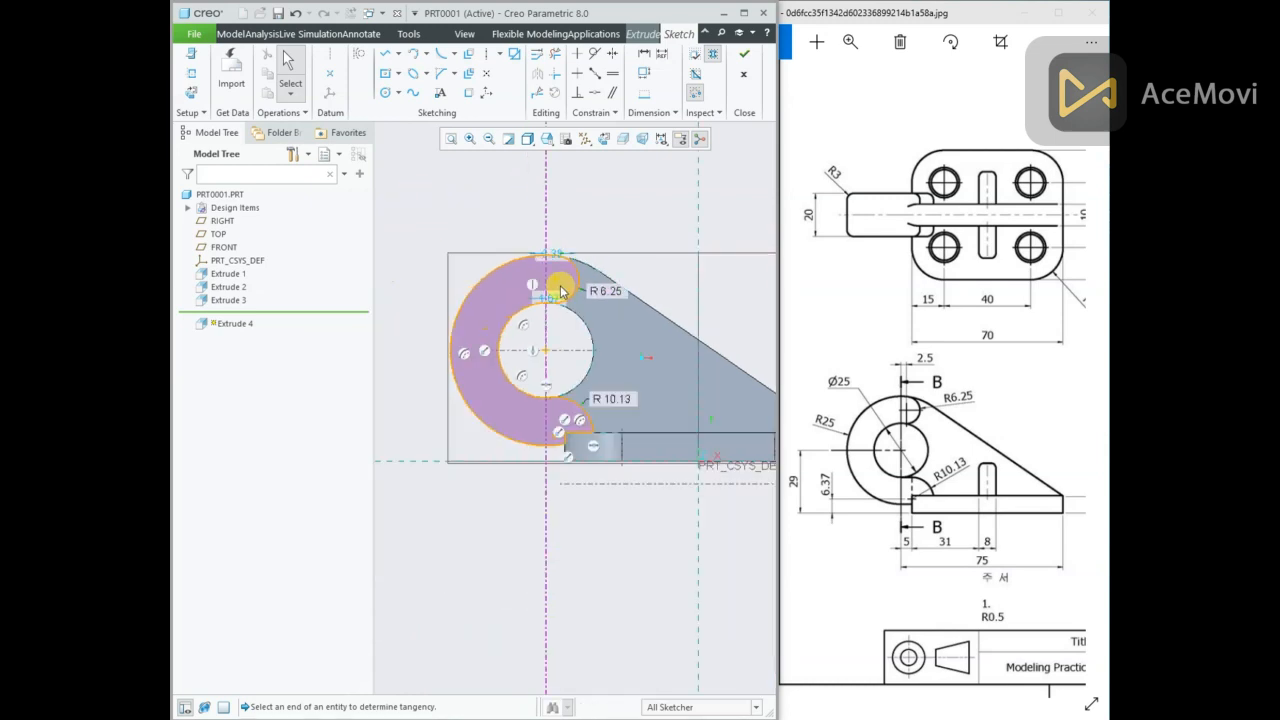
scroll(578, 418, up, 4)
click(550, 368)
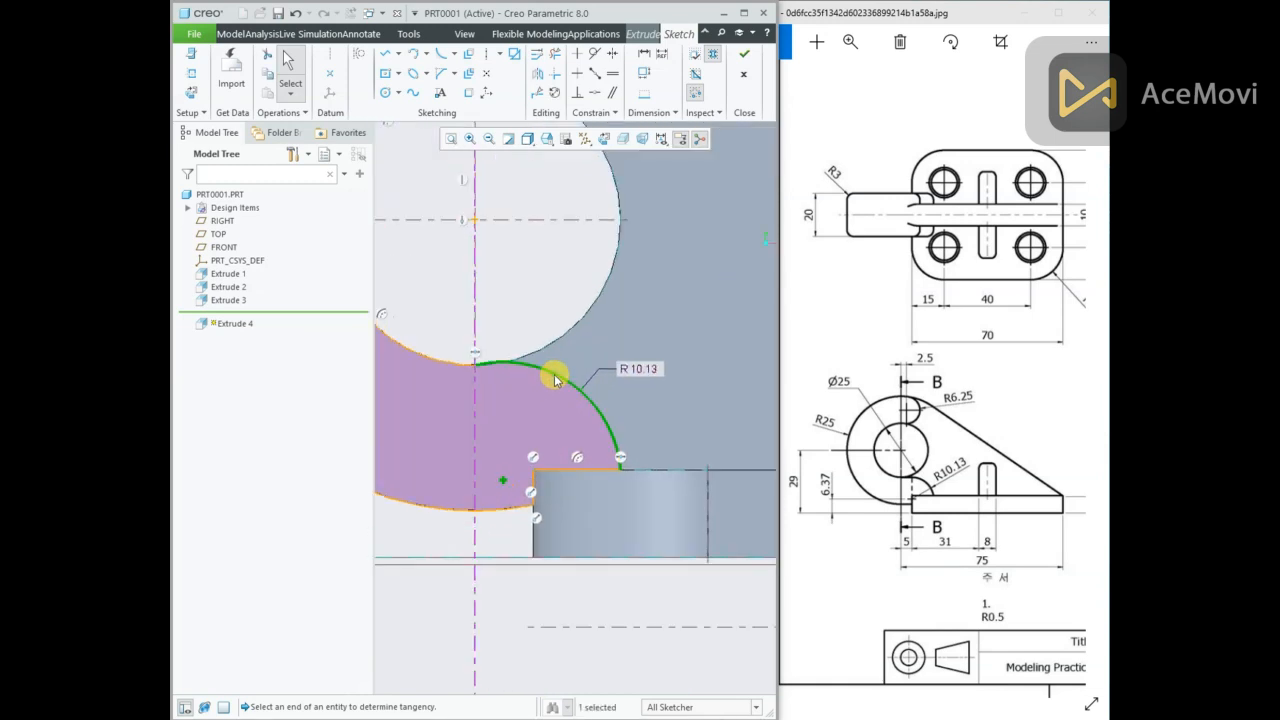
key(Delete)
scroll(565, 375, down, 2)
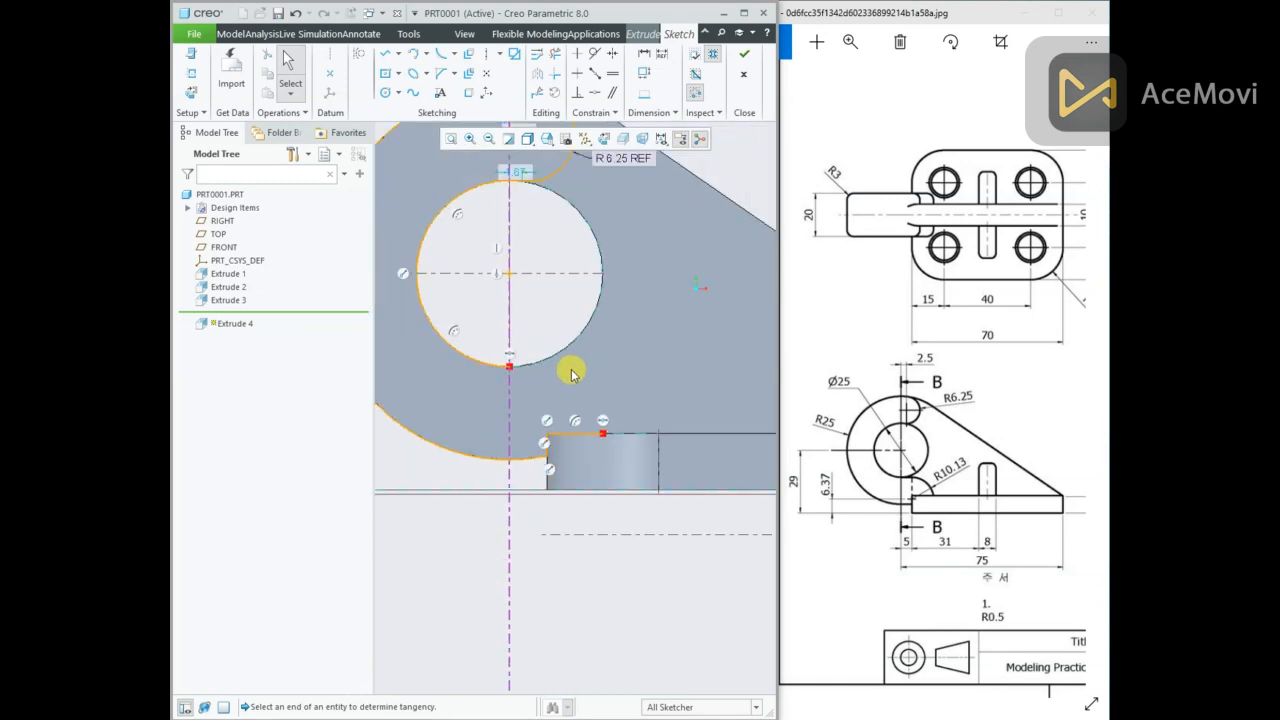
Try to fillet between the lower end of the hole arc and the plate's top edge line.
click(440, 53)
click(502, 362)
middle_click(593, 437)
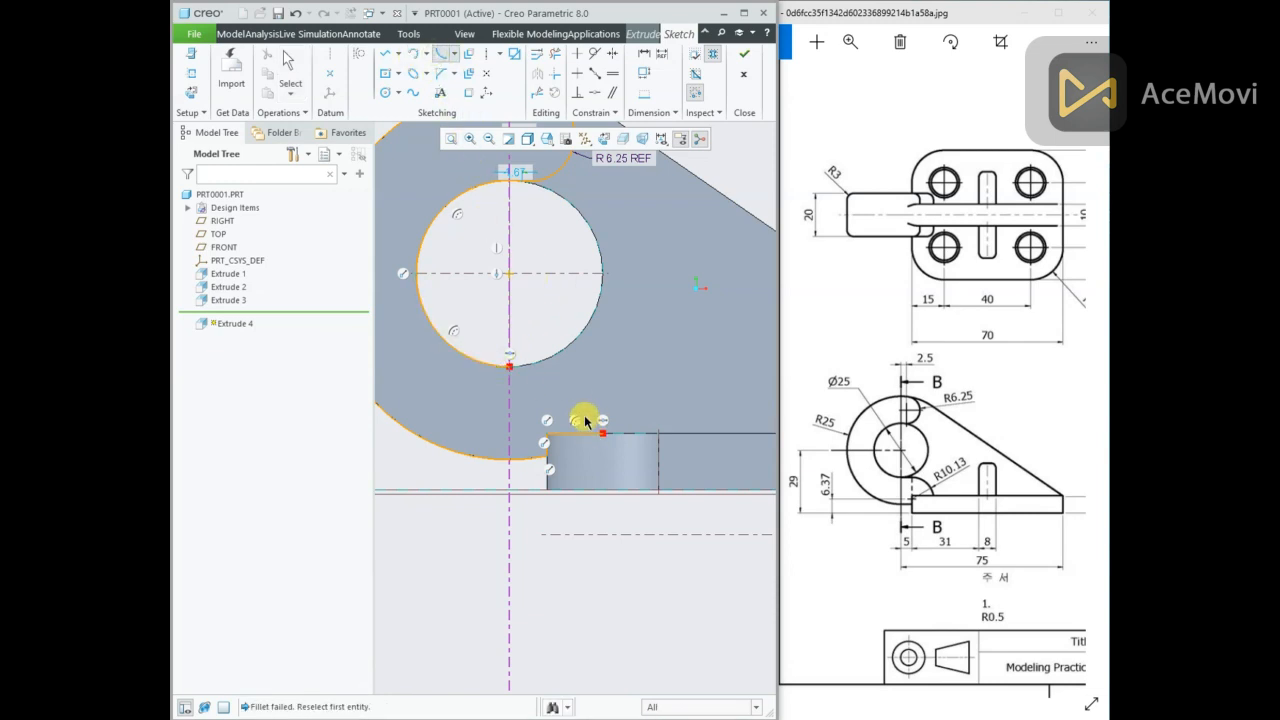
middle_click(585, 420)
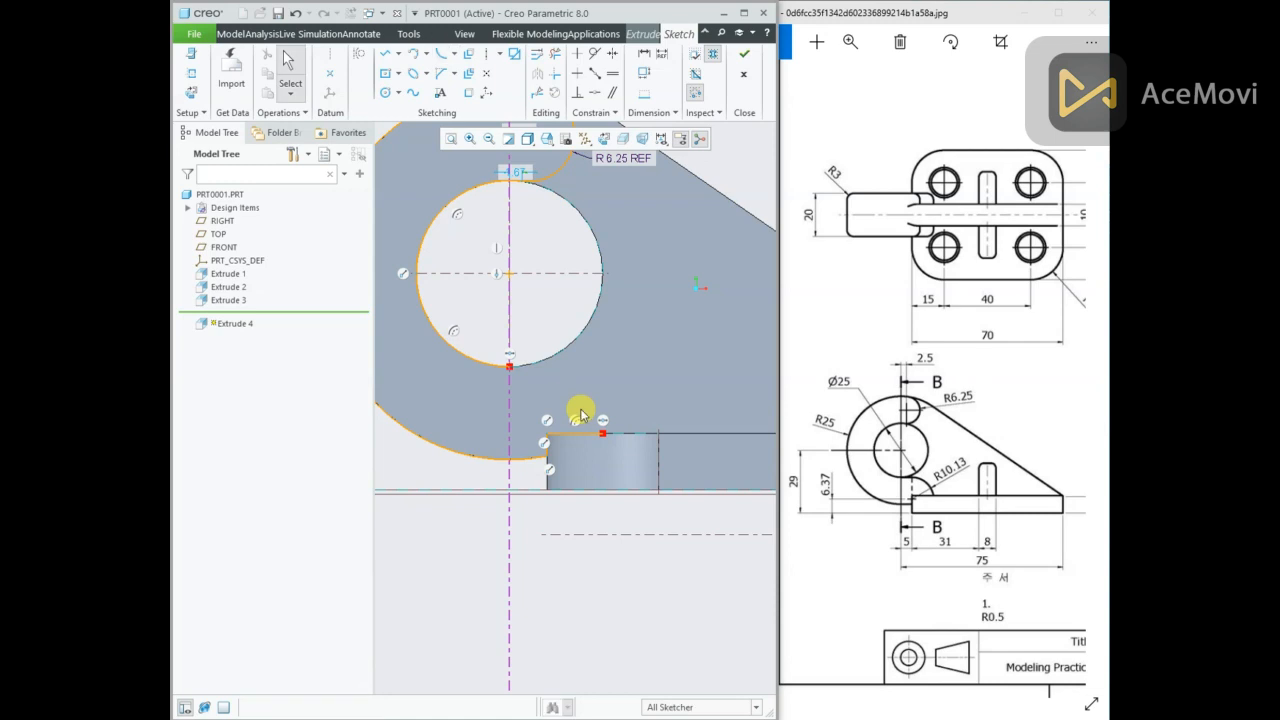
Draw a three-point arc from the hole's lower edge to the end of the plate's top edge line.
click(425, 55)
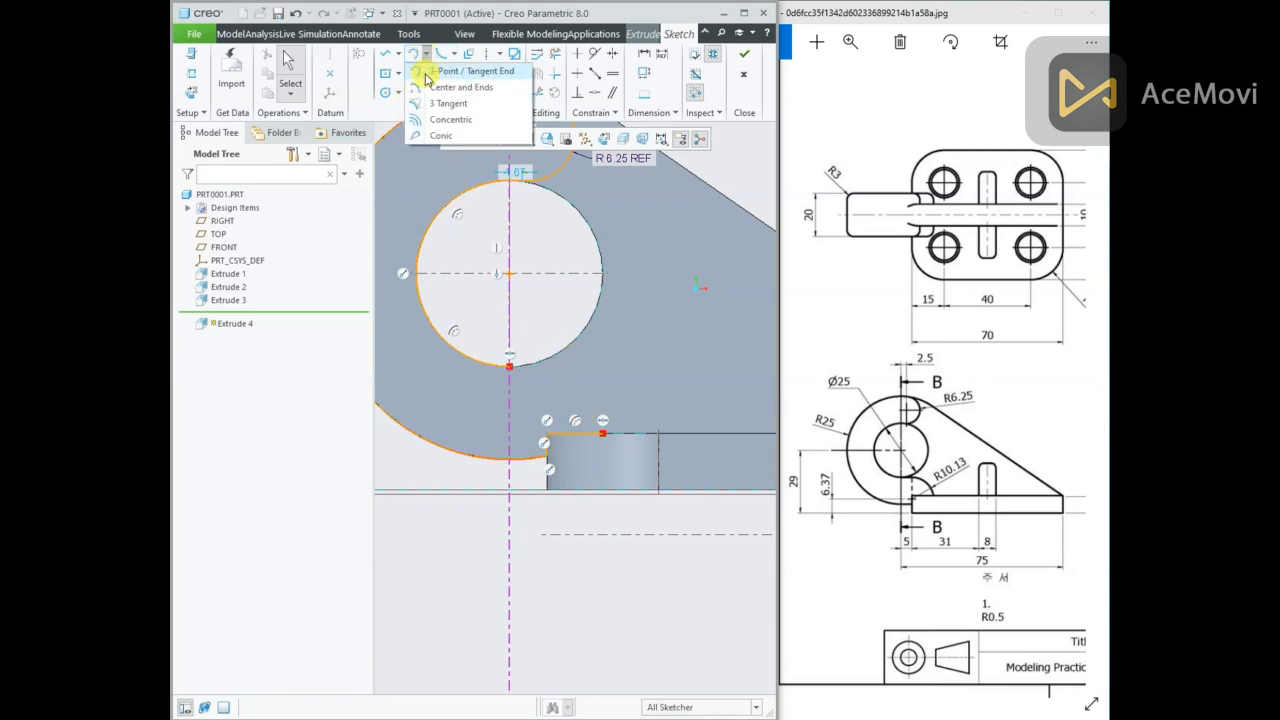
click(432, 70)
click(502, 370)
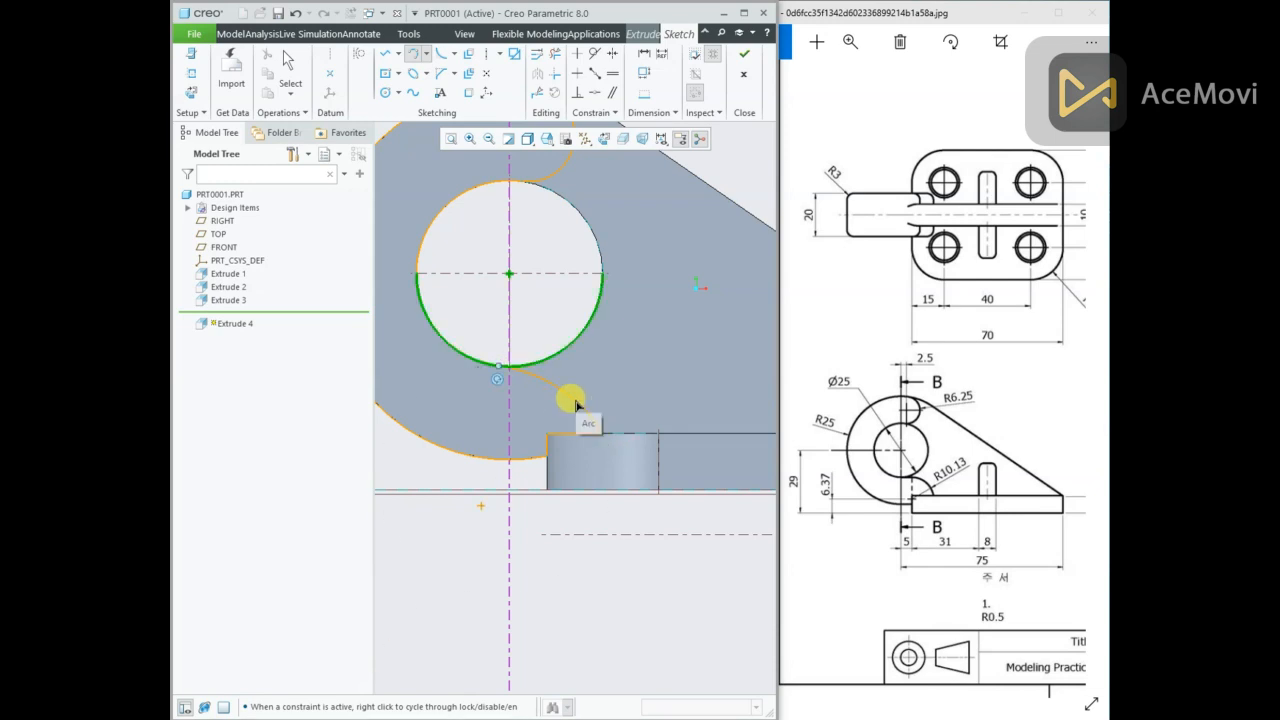
click(575, 403)
scroll(604, 374, up, 1)
middle_click(604, 374)
Set the radius of the new lower blend arc to 10.13.
double_click(628, 379)
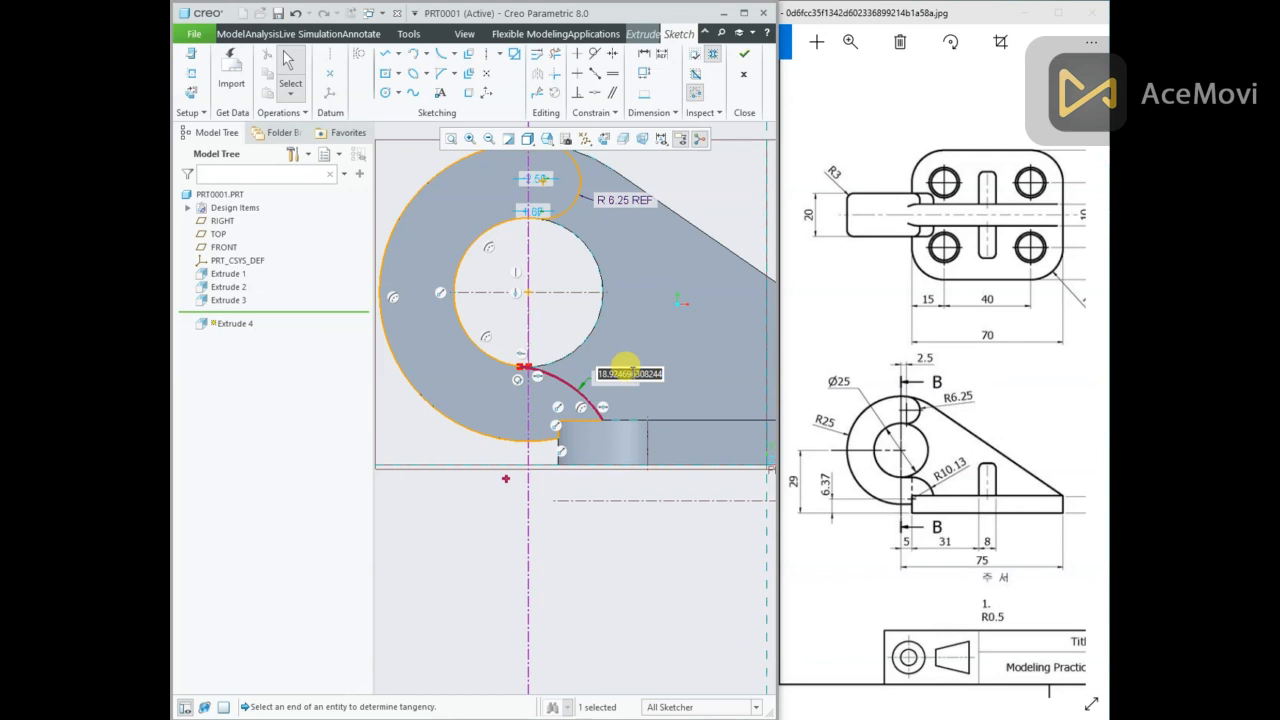
text(10.13)
key(Return)
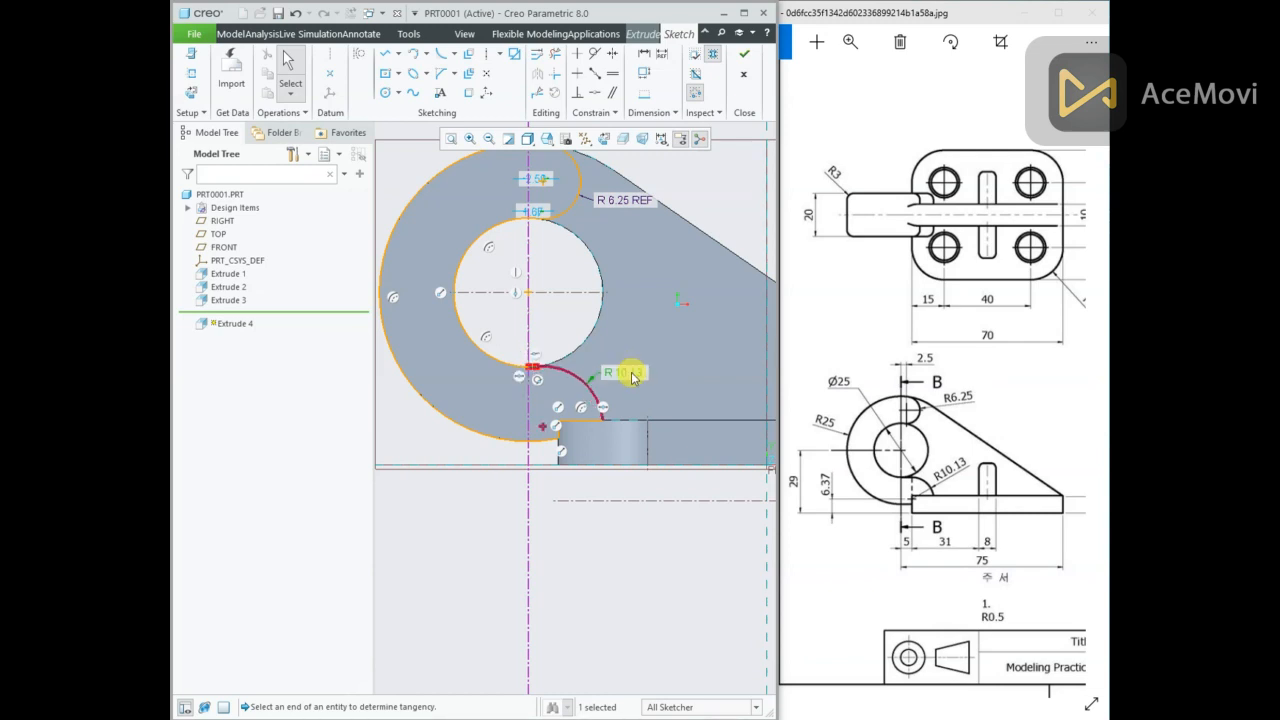
Try to make the upper end of the R10.13 arc coincident with the hole arc's endpoint on the vertical centreline.
scroll(543, 371, down, 6)
scroll(553, 295, up, 3)
click(594, 92)
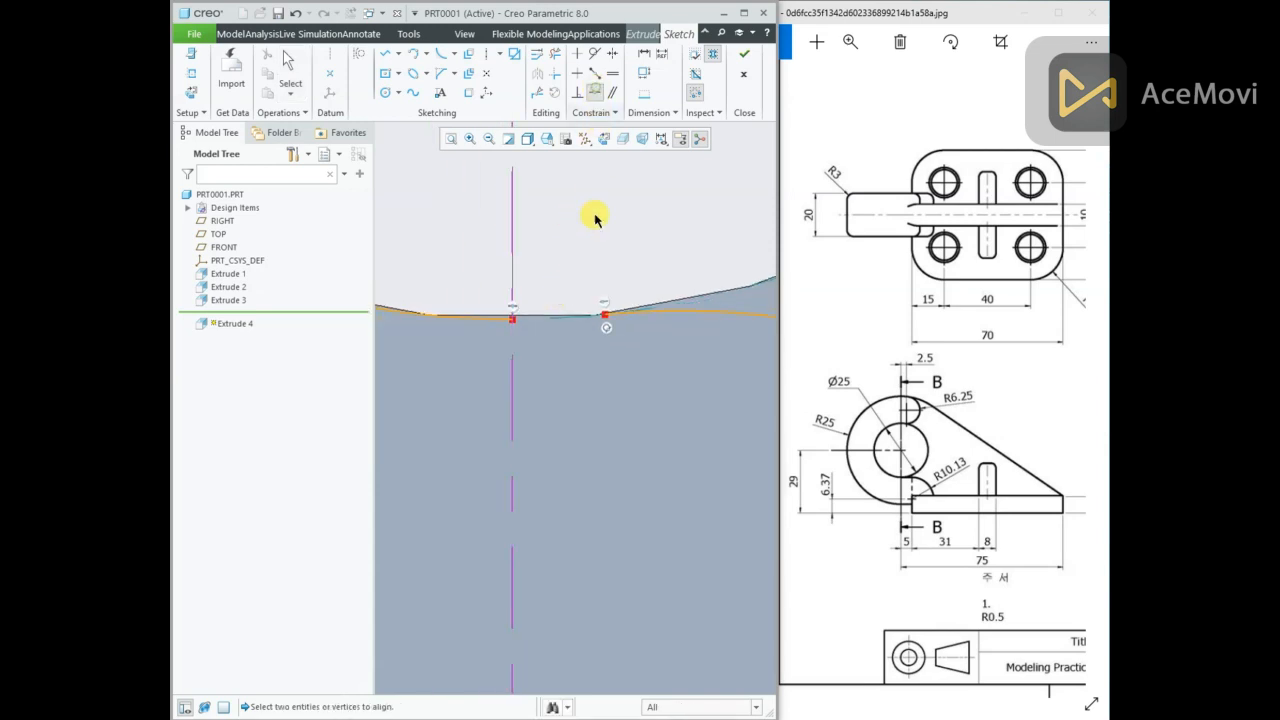
click(605, 316)
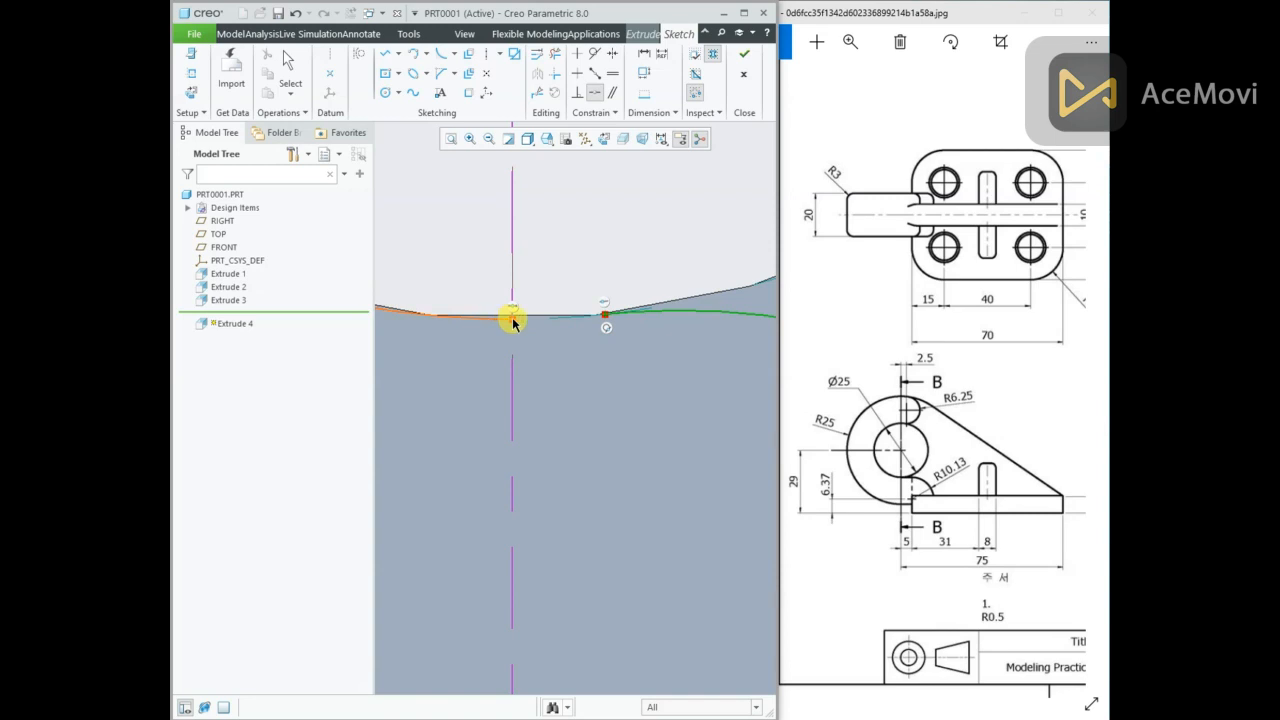
click(512, 318)
click(822, 185)
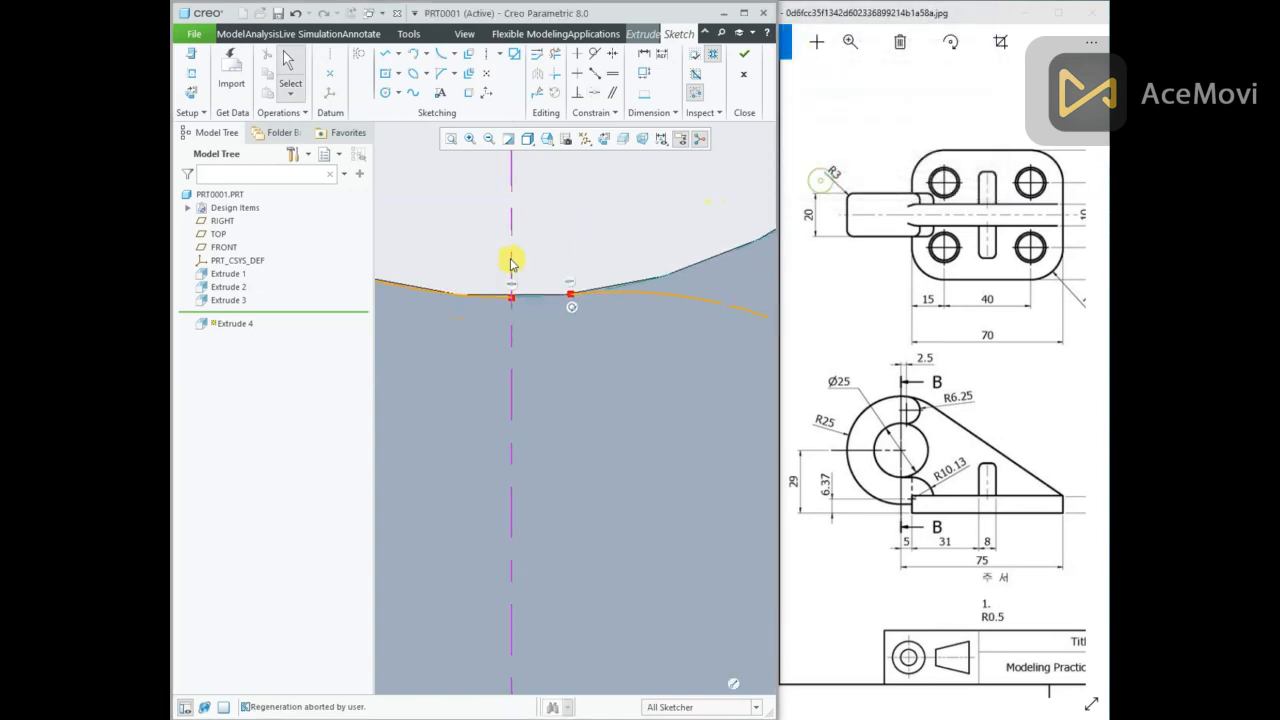
Delete the R10.13 arc that does not meet the hole arc's endpoint.
scroll(509, 257, up, 3)
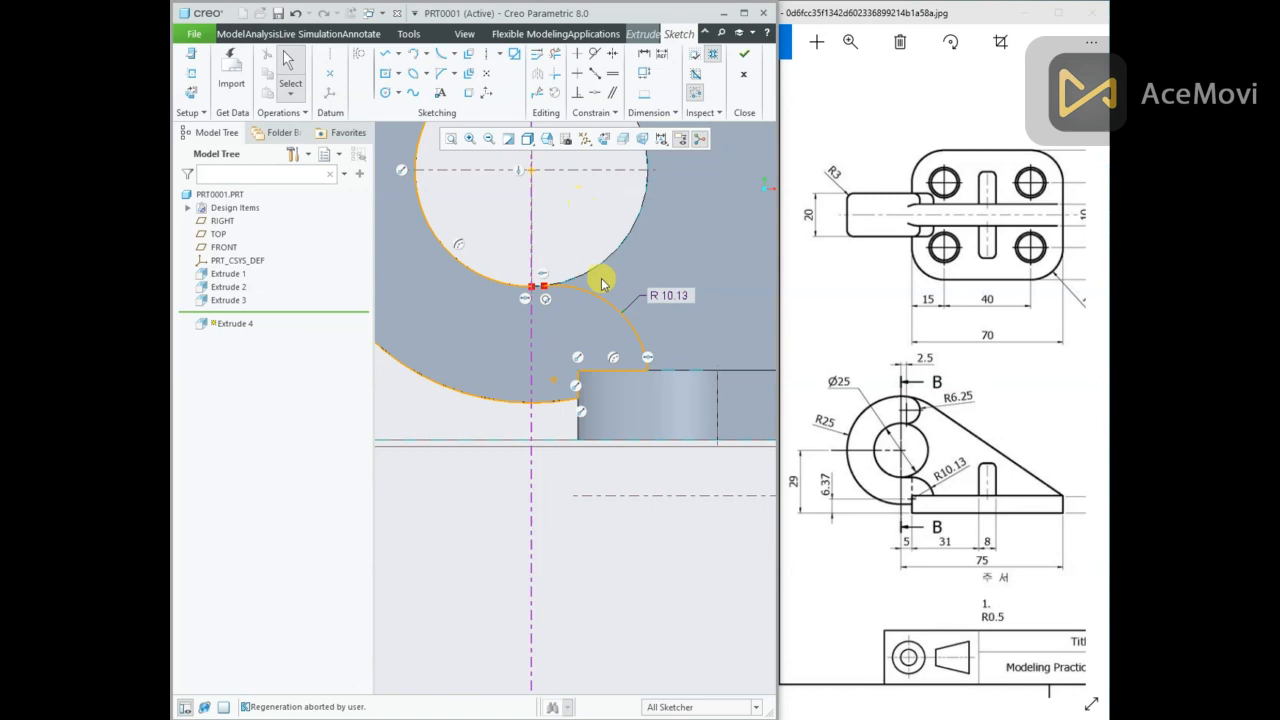
click(602, 290)
key(Delete)
Draw a tangent arc from the hole arc's endpoint on the vertical centreline to the end of the plate's top edge line.
scroll(583, 278, up, 2)
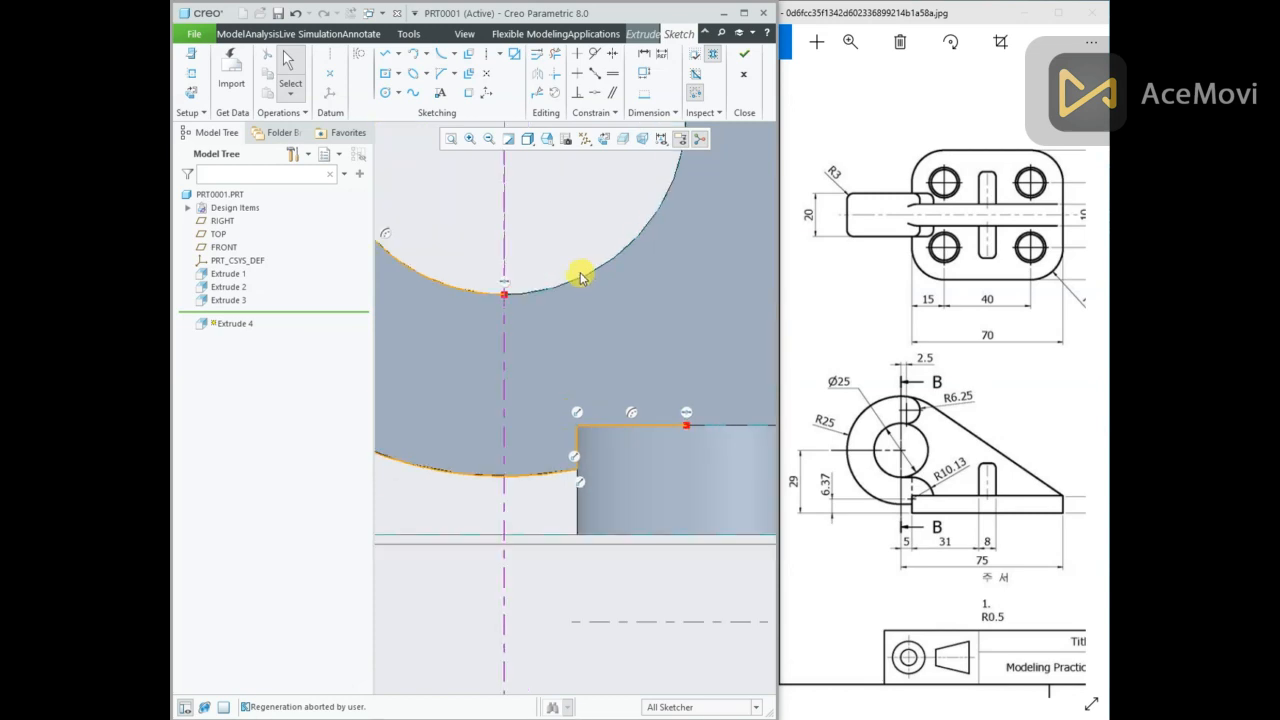
scroll(583, 278, up, 1)
click(413, 53)
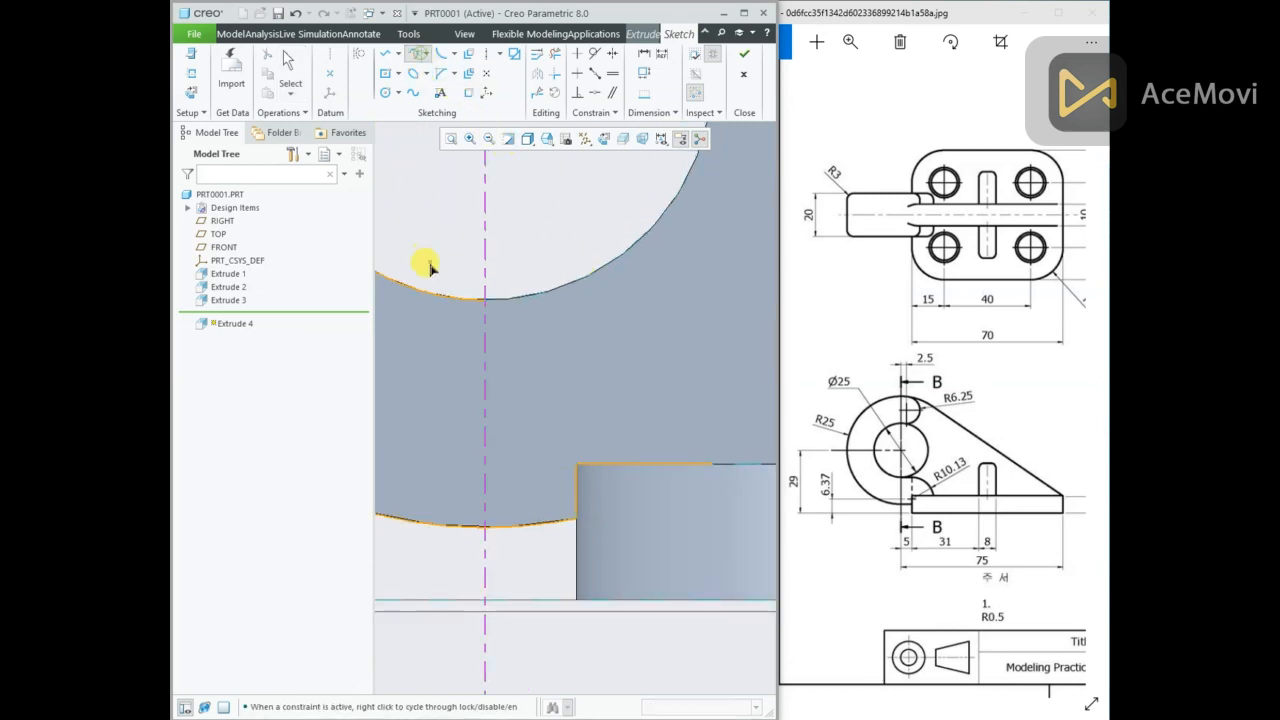
click(479, 304)
click(700, 461)
click(713, 464)
middle_click(541, 427)
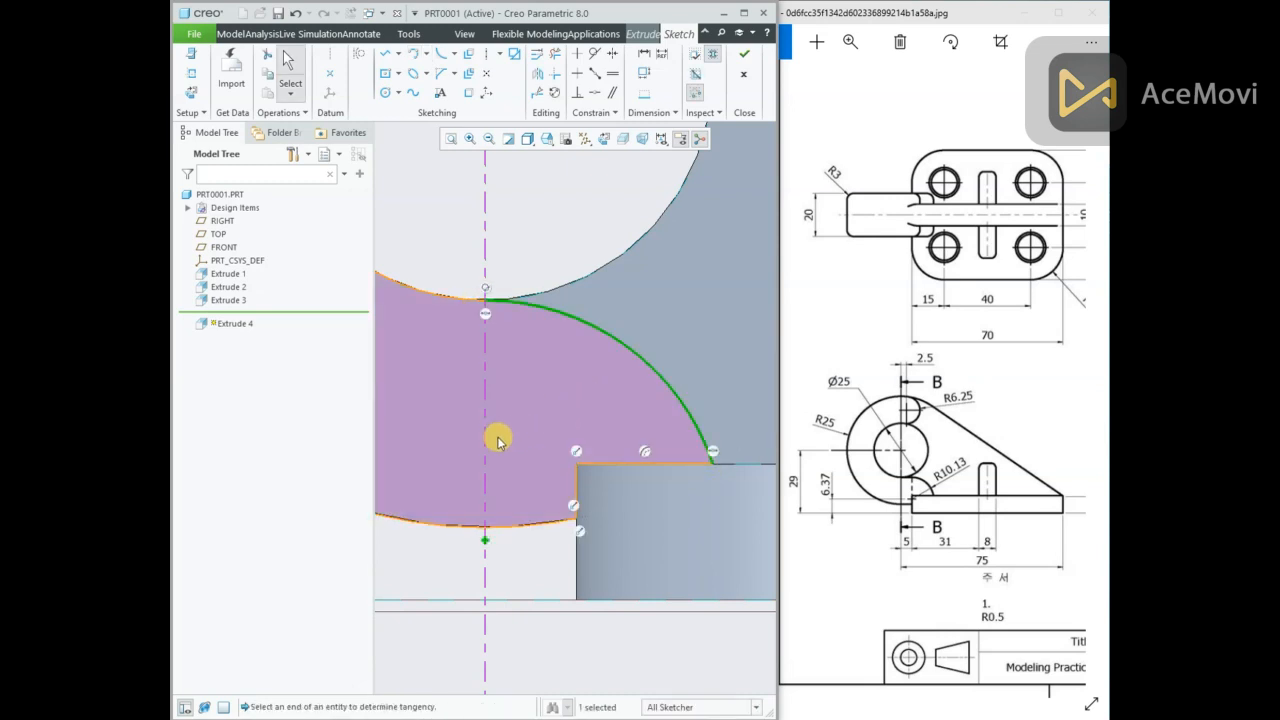
scroll(491, 437, down, 3)
click(506, 322)
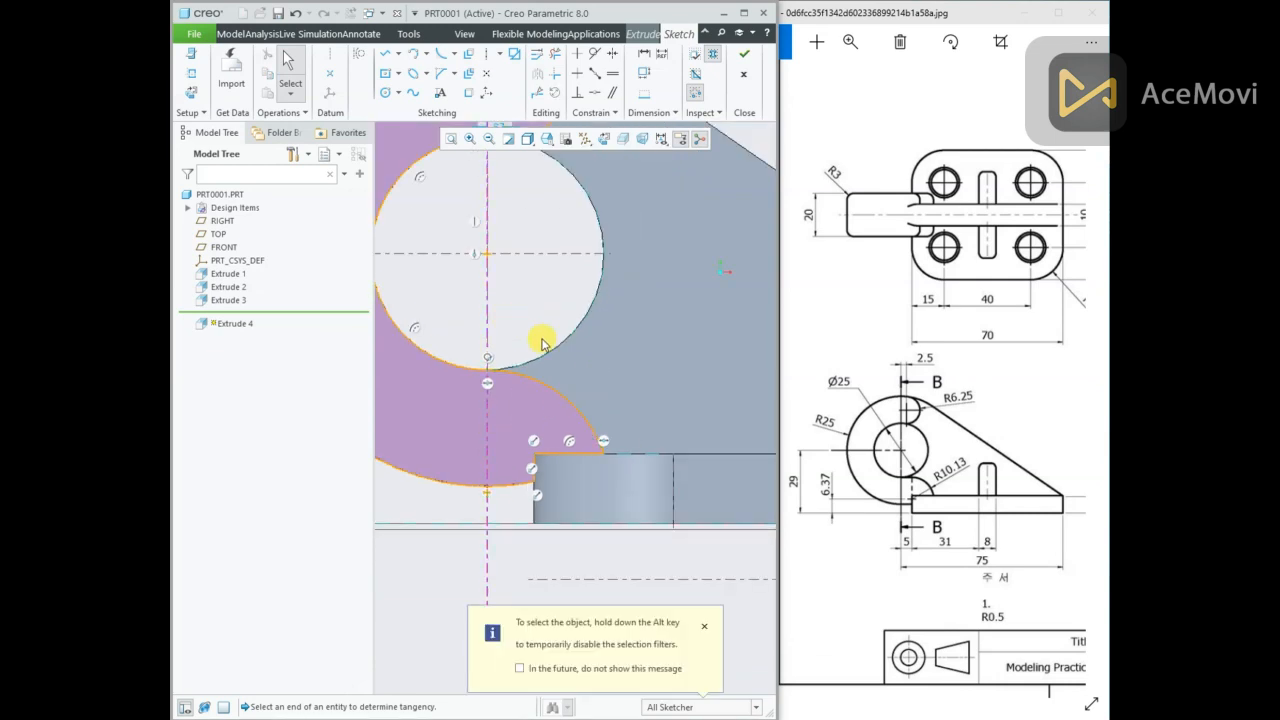
Try to add a radius dimension to the tangent arc below the hole, then undo the conflicting dimension.
click(644, 53)
click(572, 403)
middle_click(580, 378)
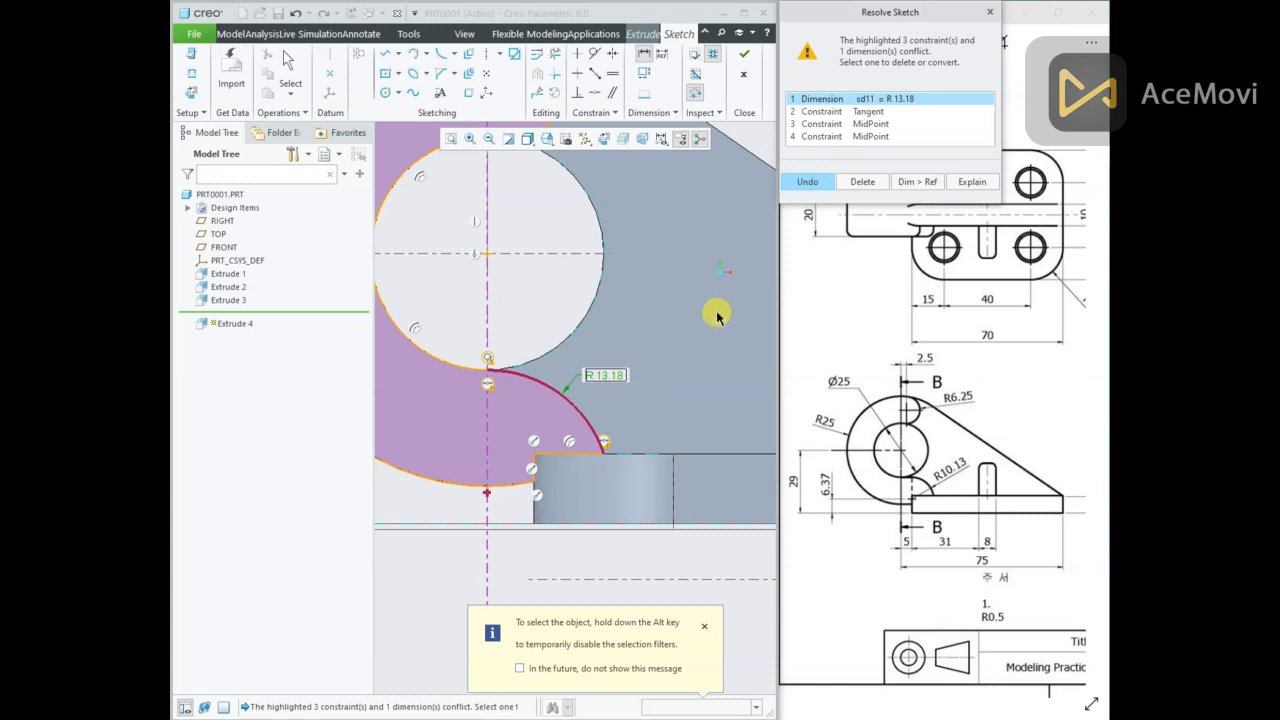
click(808, 182)
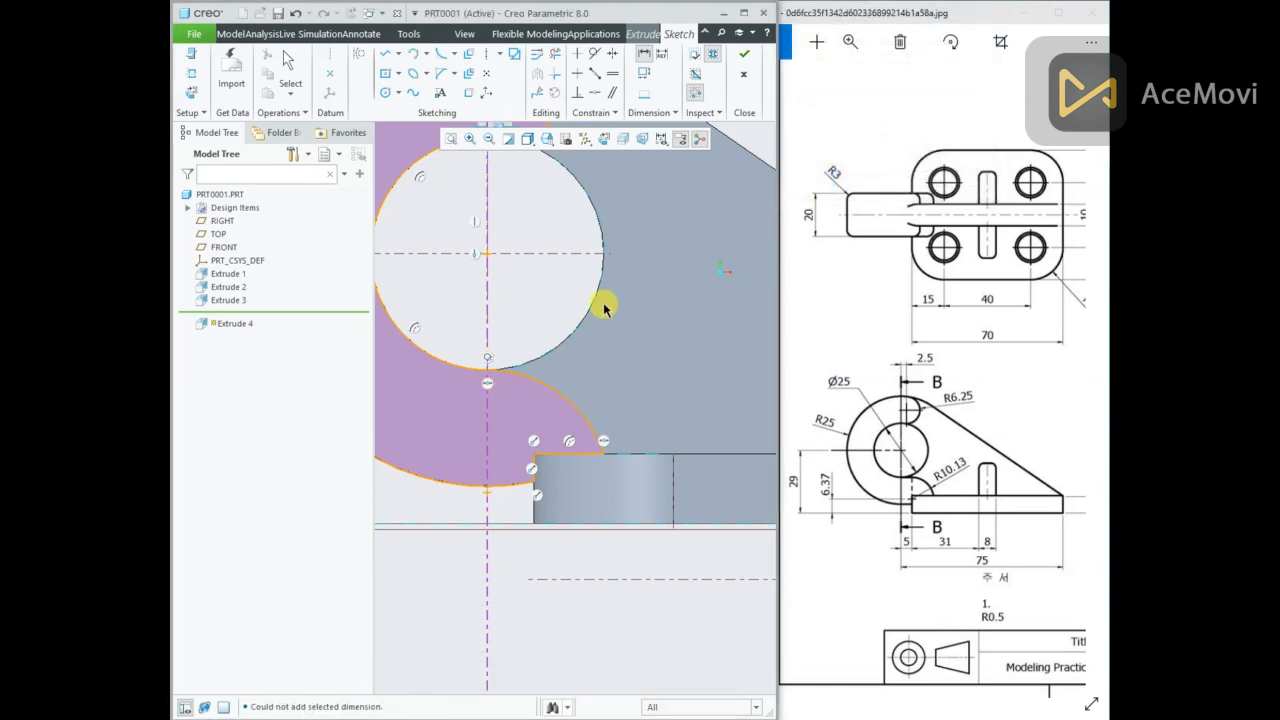
Delete the tangent arc between the hole arc's endpoint and the plate's top edge line.
middle_click(547, 289)
click(560, 397)
key(Delete)
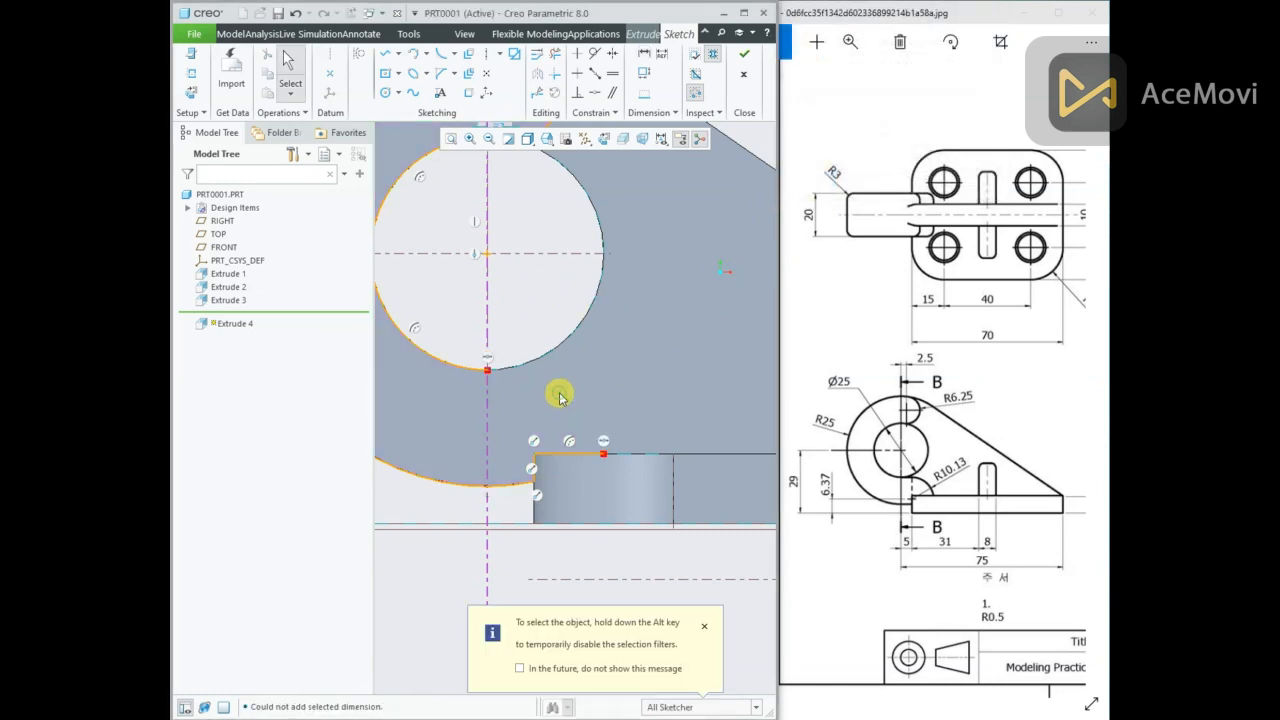
Draw a new arc from the hole arc's endpoint on the vertical centreline to the plate's top edge line.
click(412, 52)
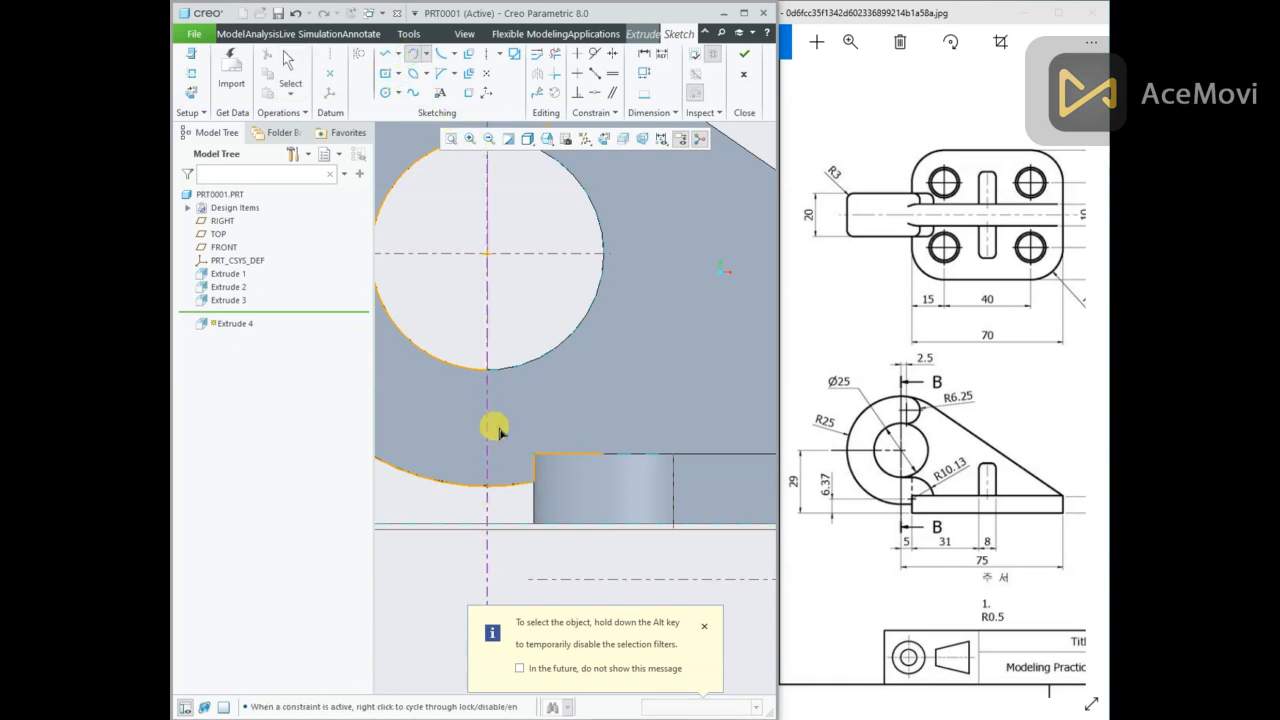
click(487, 372)
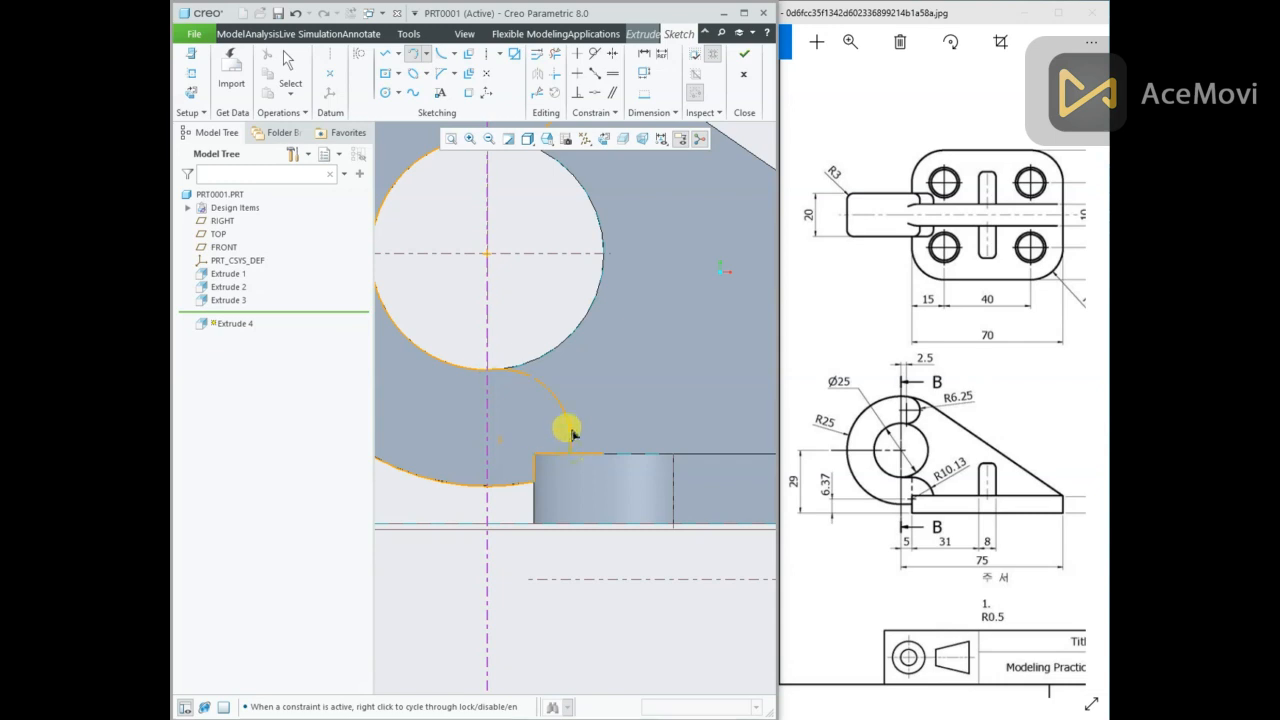
click(537, 418)
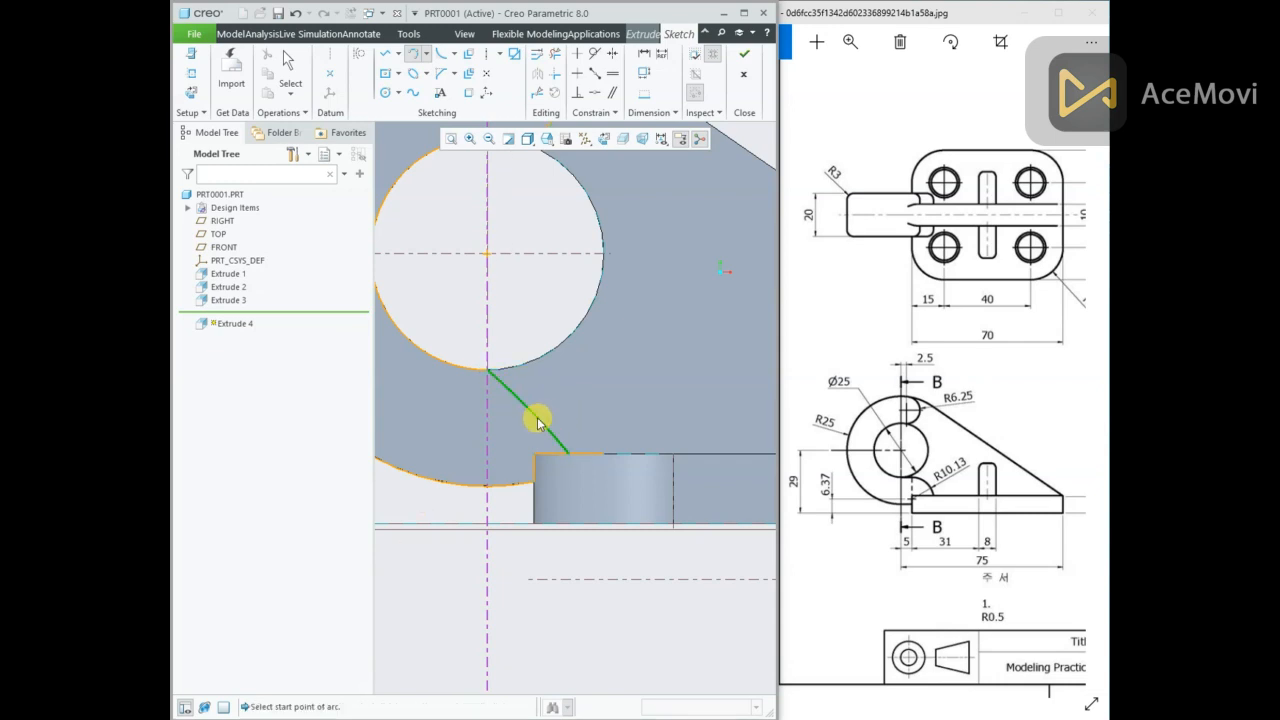
scroll(571, 371, up, 1)
middle_click(573, 374)
Set the radius of the new lower blend arc to 10.13.
double_click(592, 402)
text(1)
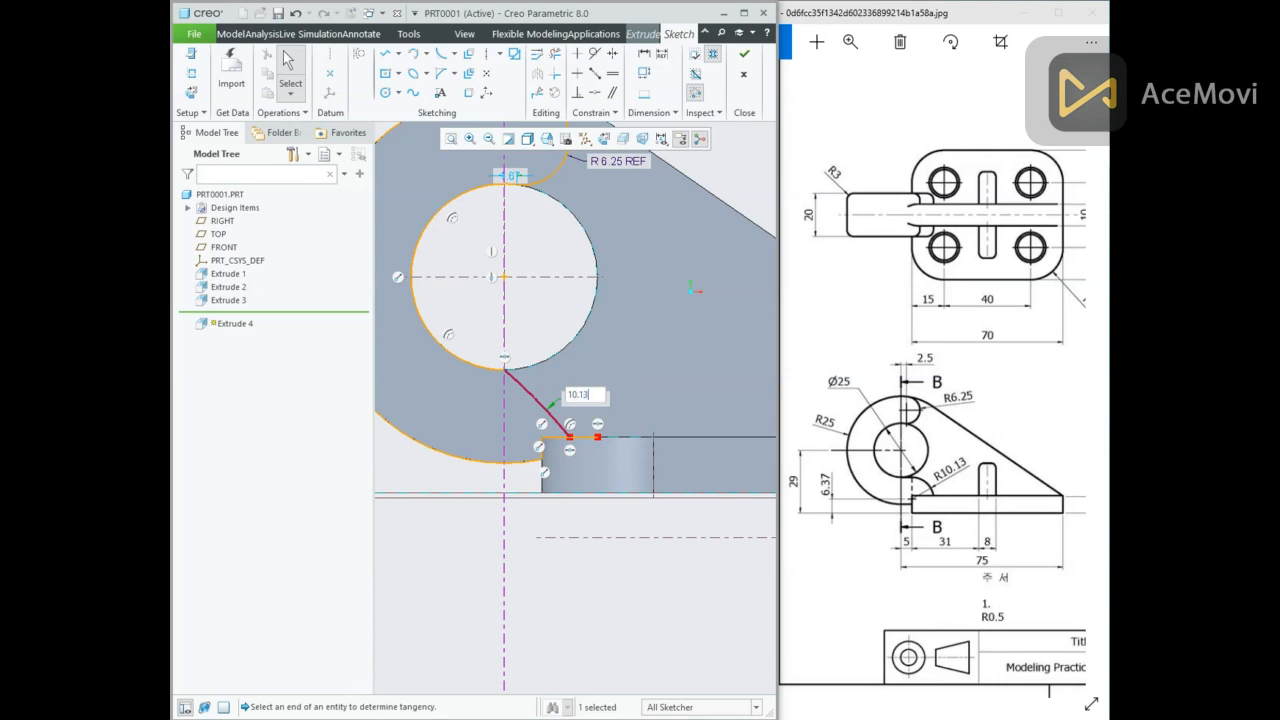
text(0.13)
key(Return)
click(543, 300)
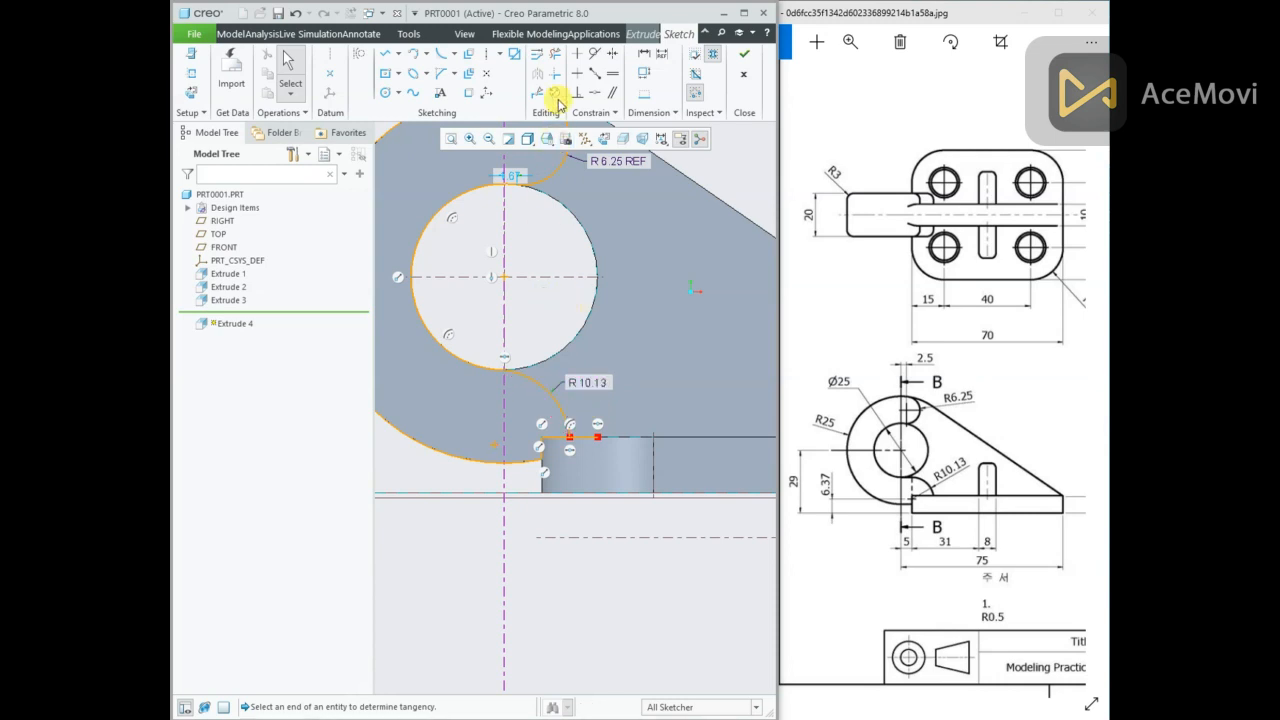
Trim the plate's top edge line beyond the R10.13 arc and finish the ring sketch.
click(555, 65)
click(582, 437)
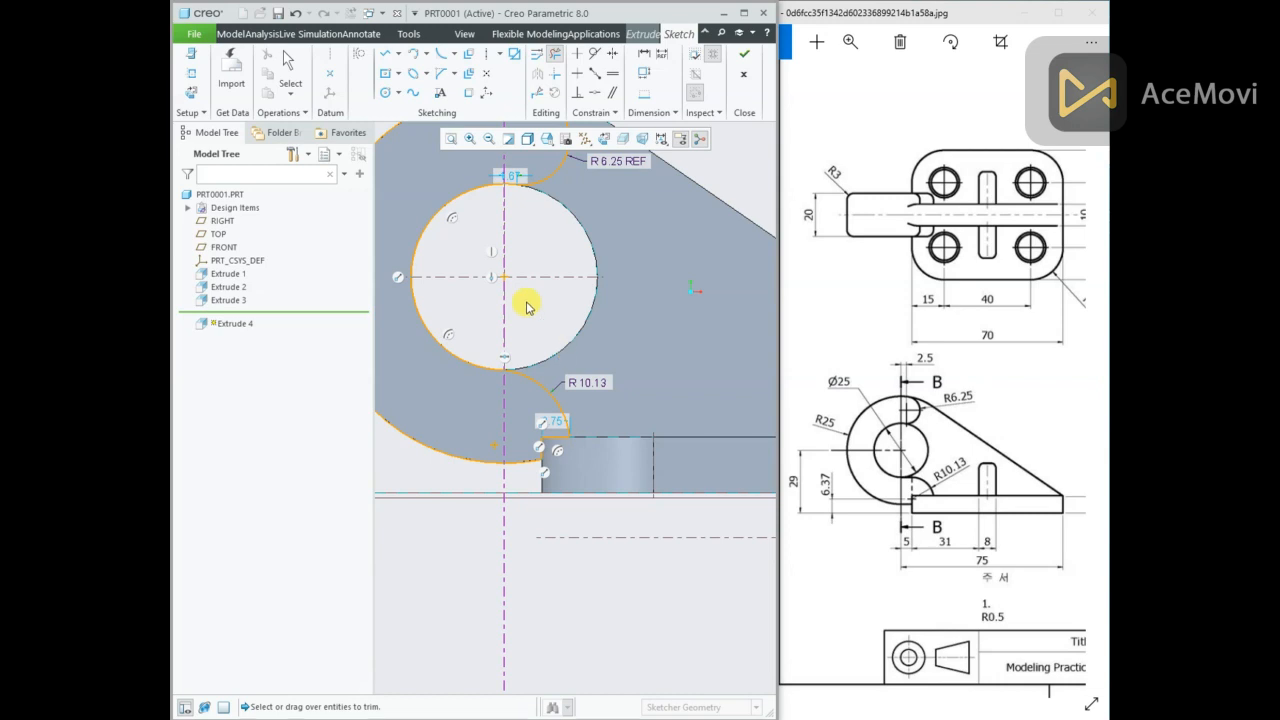
scroll(560, 370, down, 3)
mouse_move(566, 349)
middle_down()
mouse_move(514, 286)
mouse_move(541, 338)
mouse_move(646, 197)
mouse_move(629, 211)
middle_up()
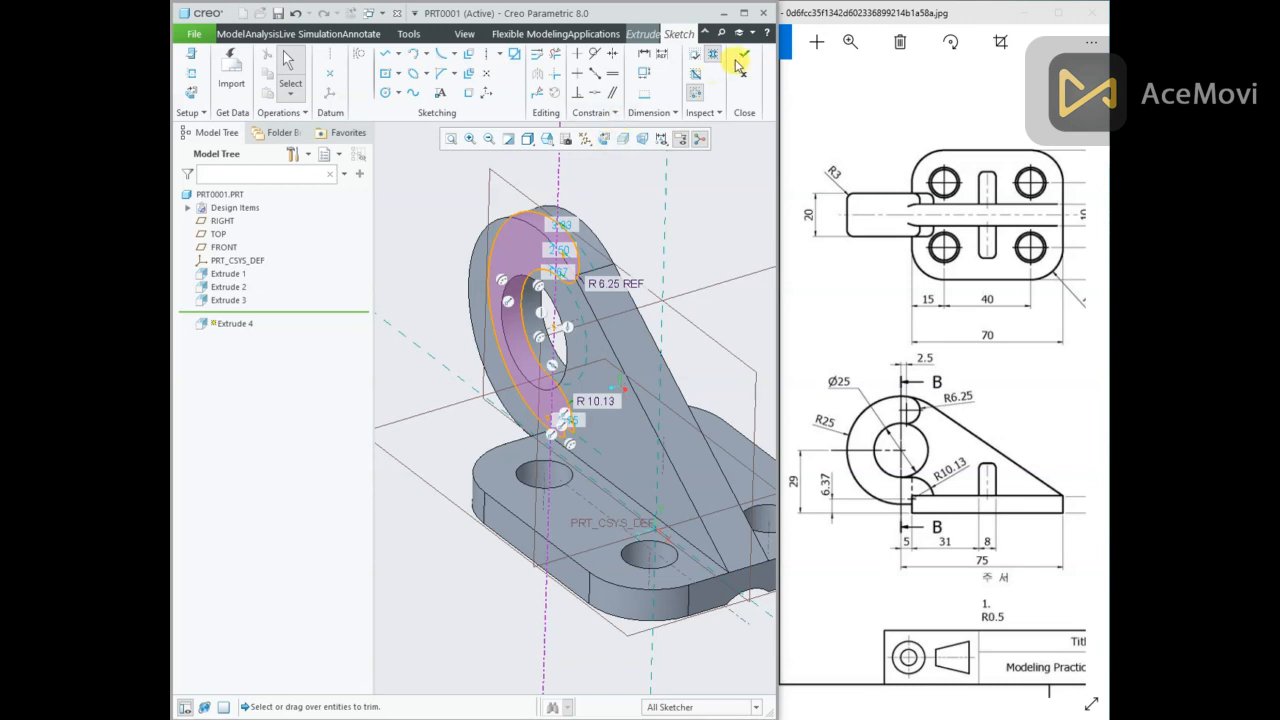
right_click(674, 197)
click(708, 322)
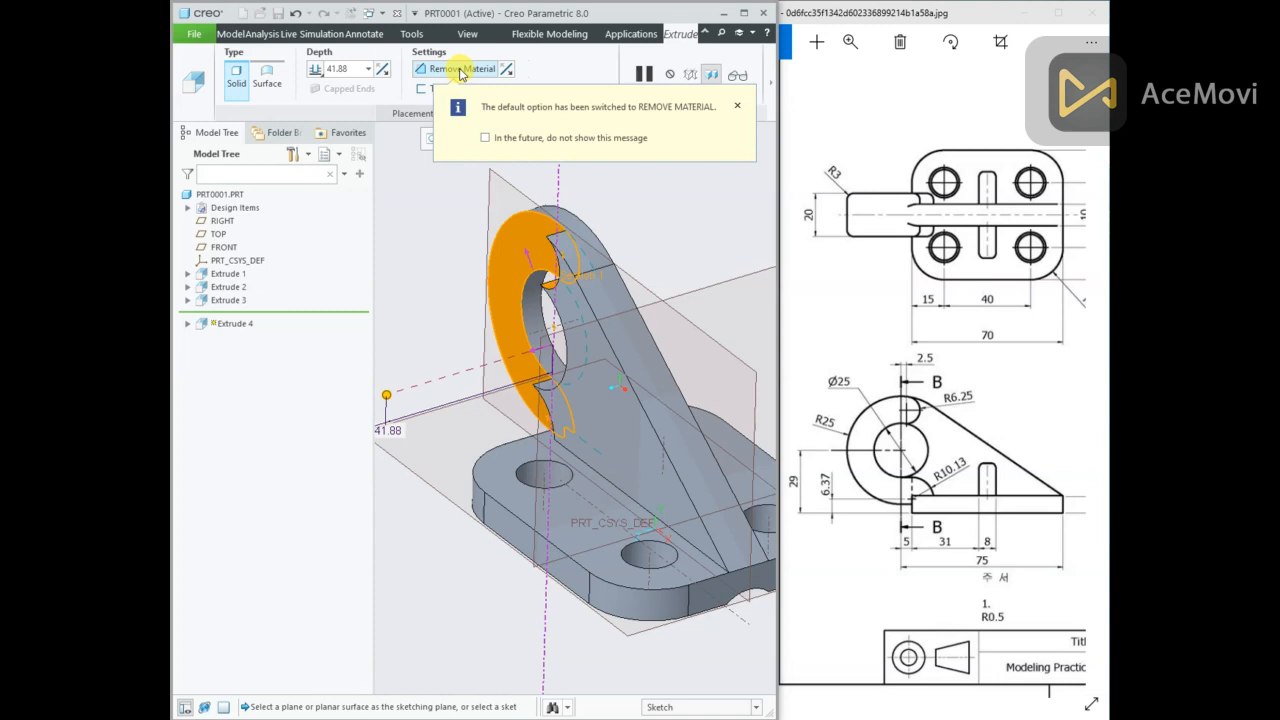
Extrude the ring sketch as added material, symmetric about the sketch plane, with a total depth of 20.
click(461, 70)
click(316, 69)
click(334, 102)
click(355, 69)
text(20)
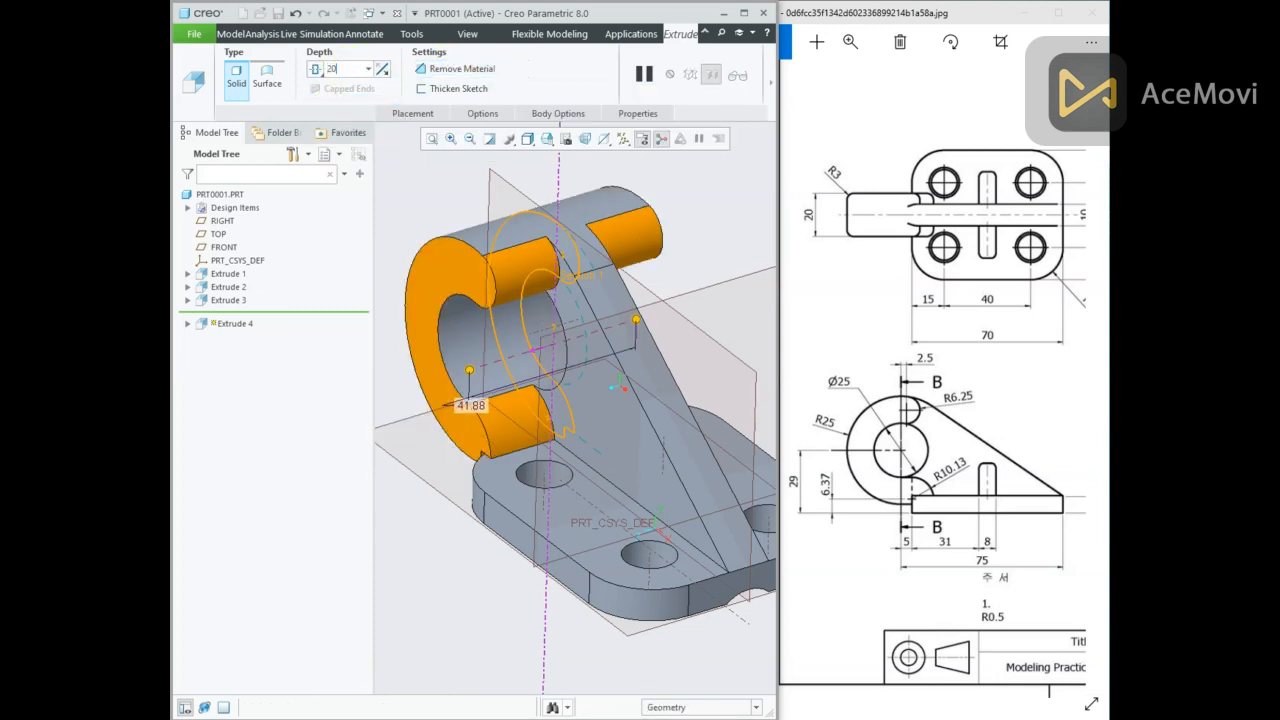
key(Return)
middle_drag(555, 237, 680, 182)
click(768, 84)
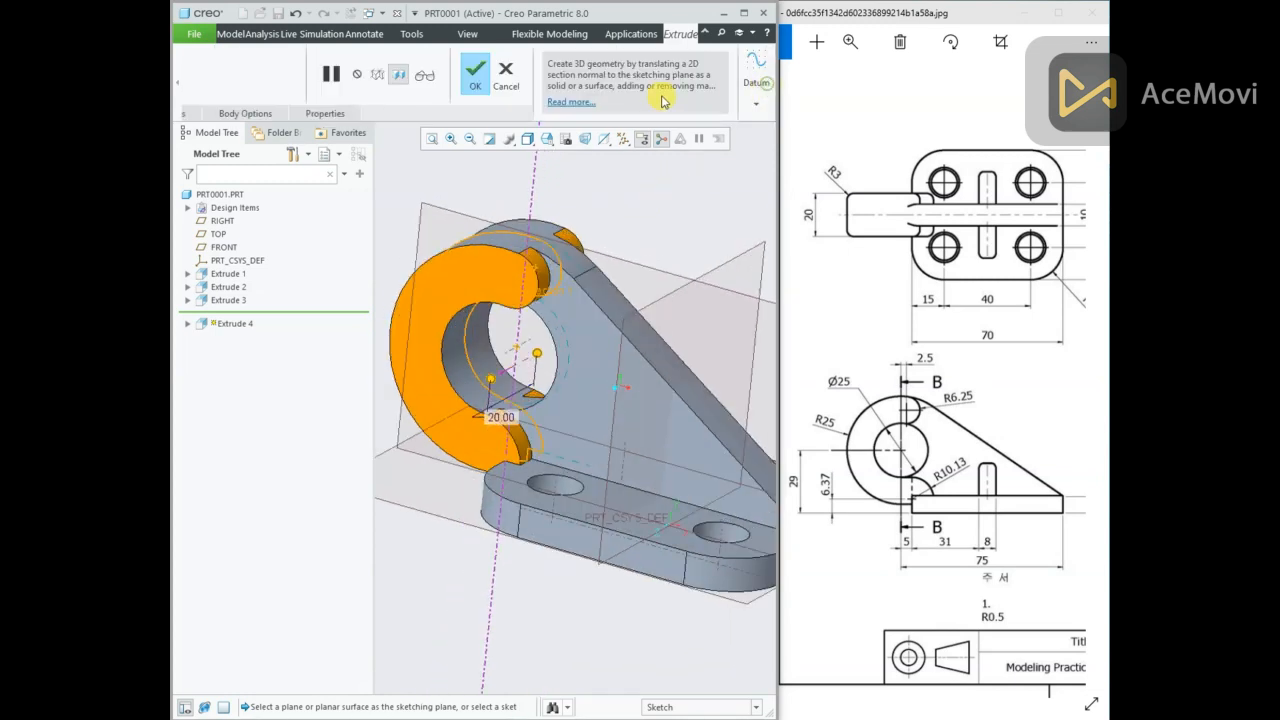
click(475, 72)
middle_drag(600, 186, 608, 161)
middle_drag(607, 161, 600, 211)
scroll(557, 225, down, 3)
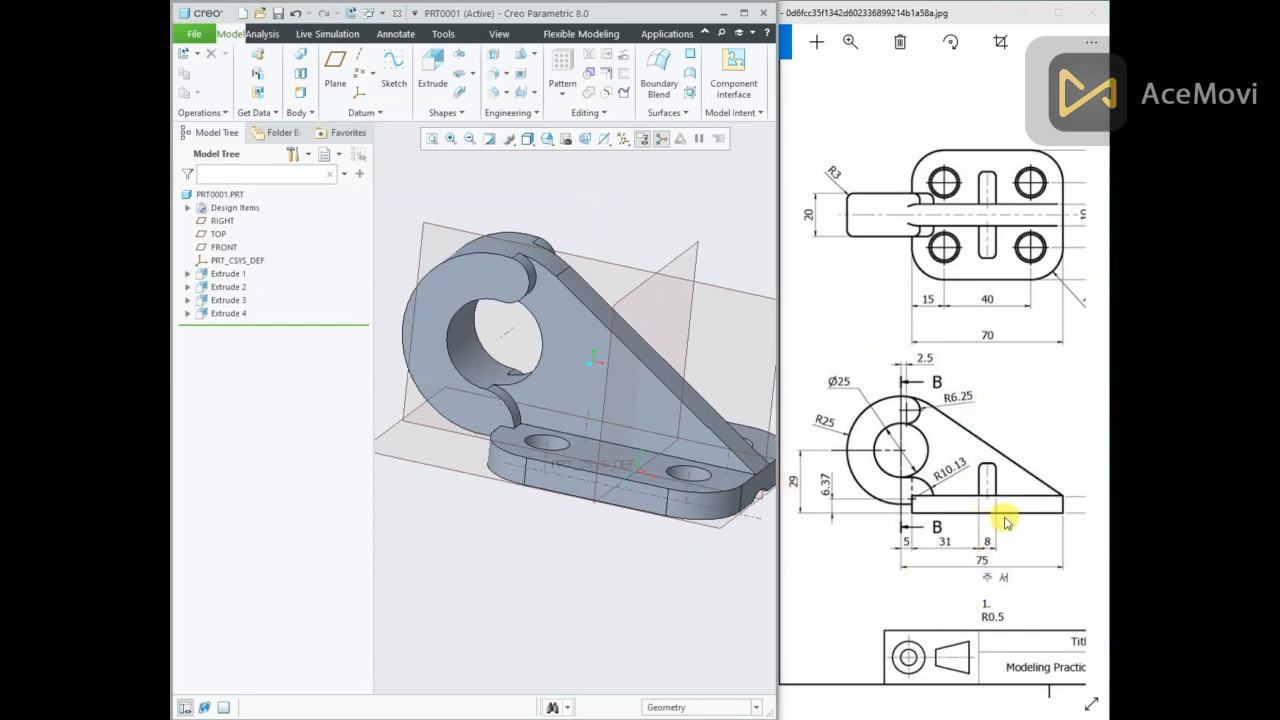
Start a Profile Rib sketch on the RIGHT plane and orient the sketch plane parallel to the screen.
drag(1006, 522, 894, 517)
mouse_move(1086, 535)
mouse_down()
mouse_move(903, 537)
mouse_move(951, 567)
mouse_up()
drag(889, 489, 1051, 474)
drag(928, 466, 914, 449)
mouse_move(917, 382)
mouse_down()
mouse_move(932, 386)
mouse_move(911, 386)
mouse_up()
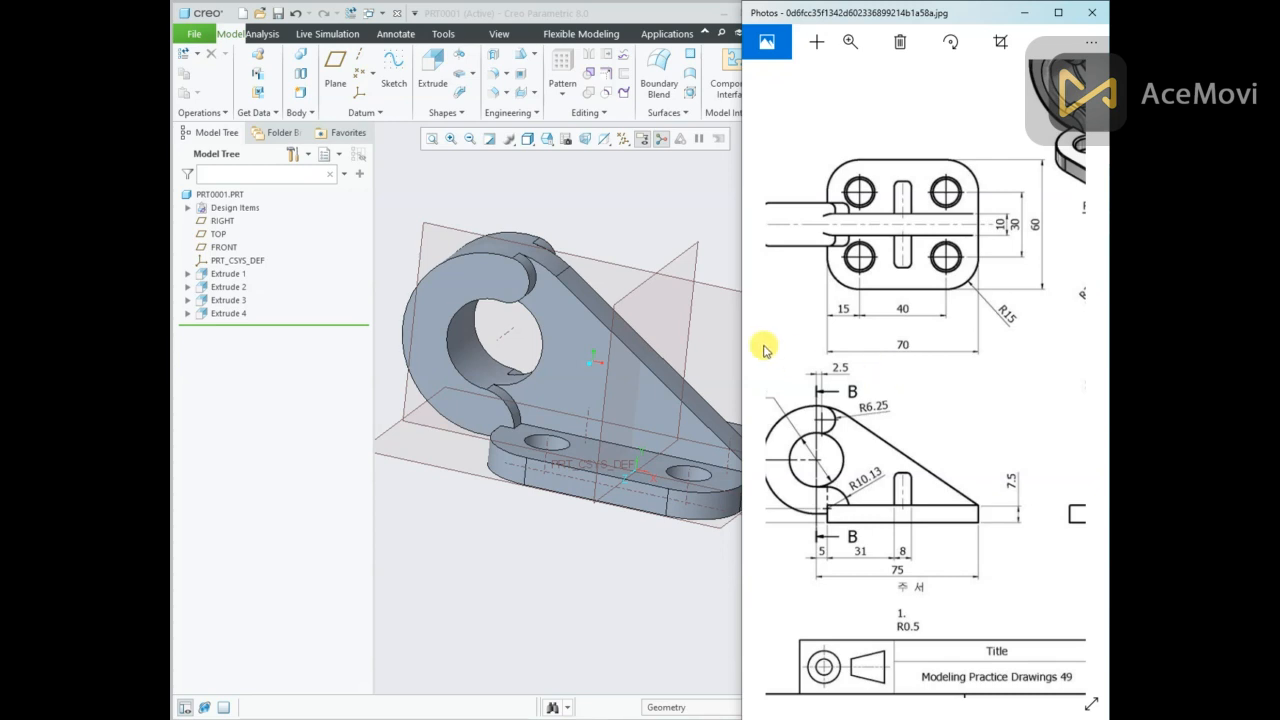
click(648, 270)
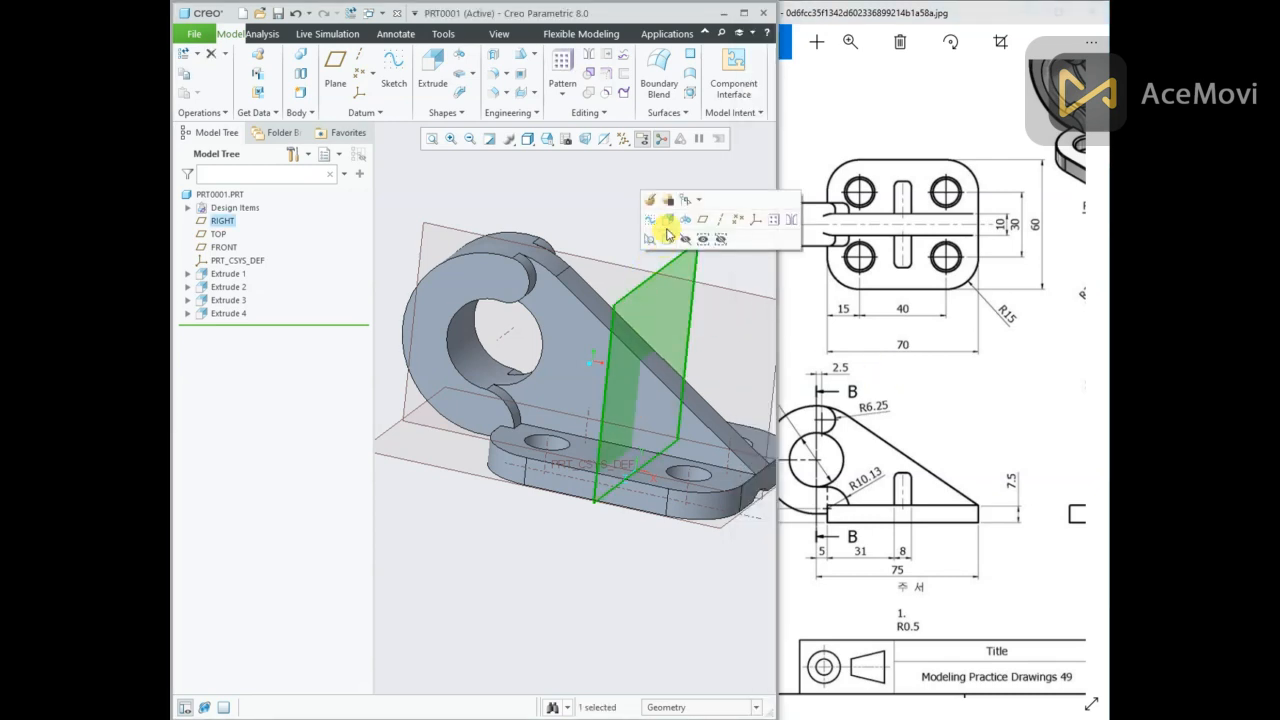
click(569, 190)
click(534, 91)
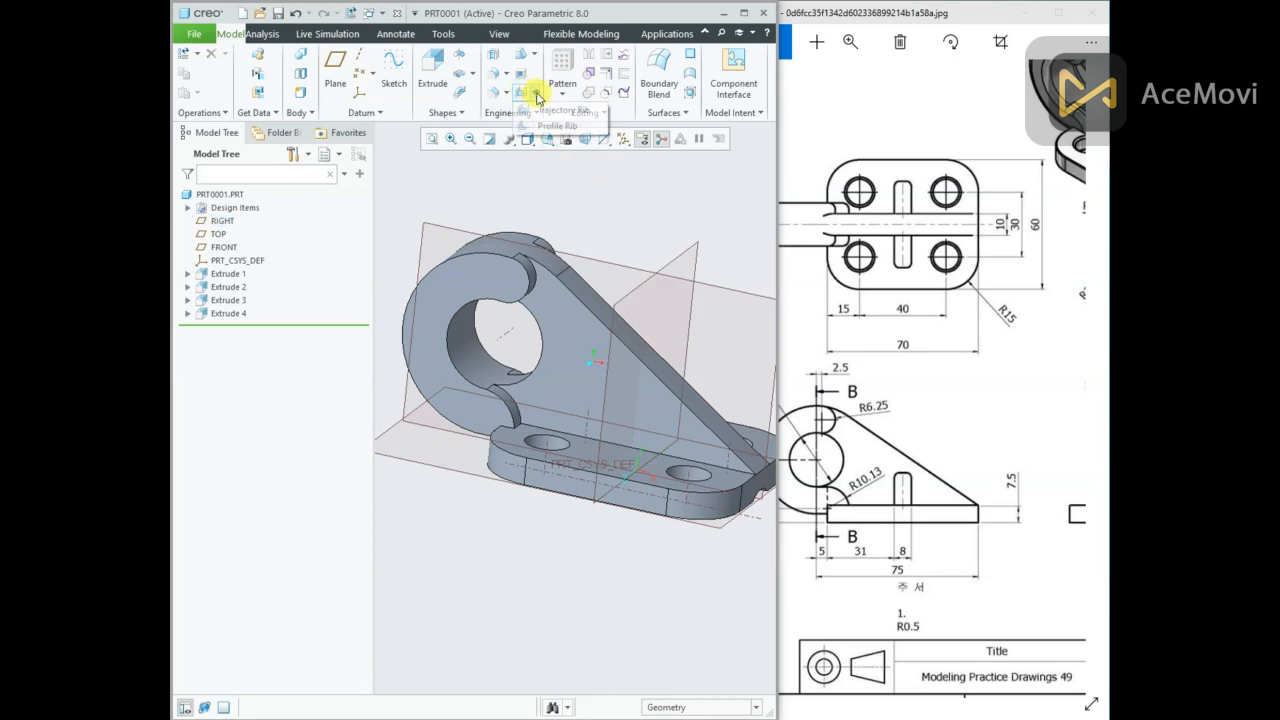
click(545, 118)
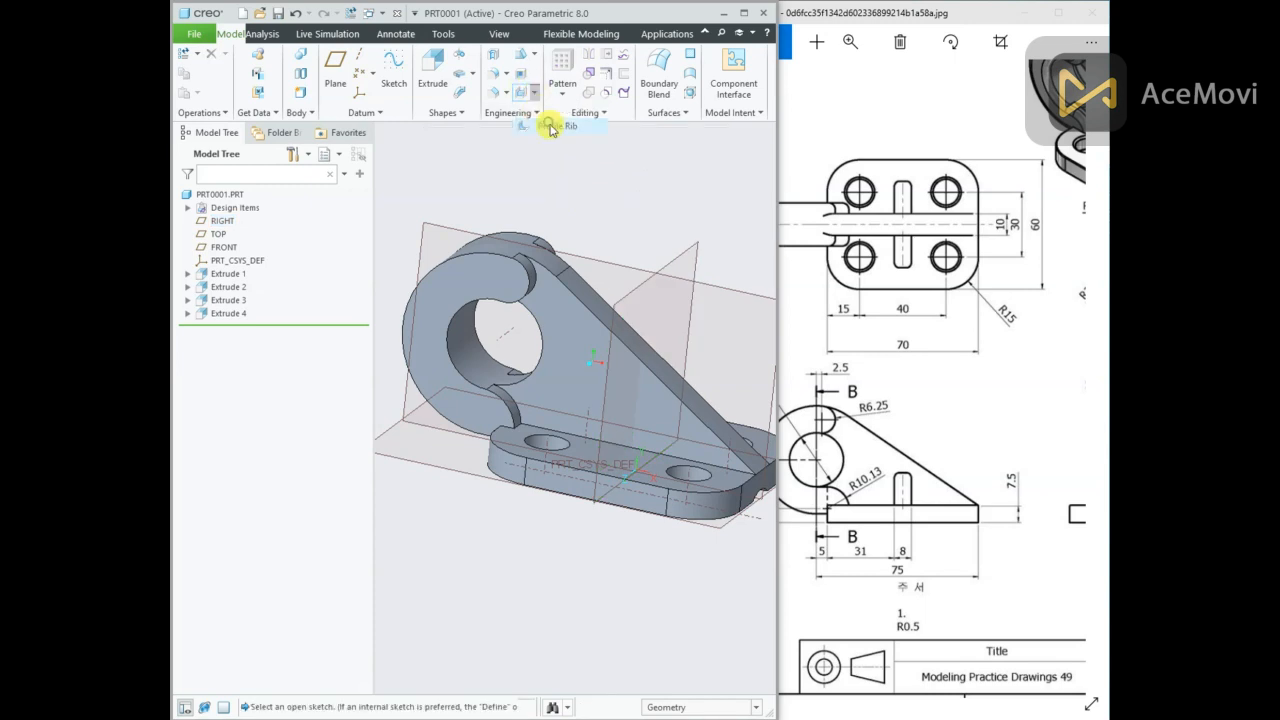
click(640, 292)
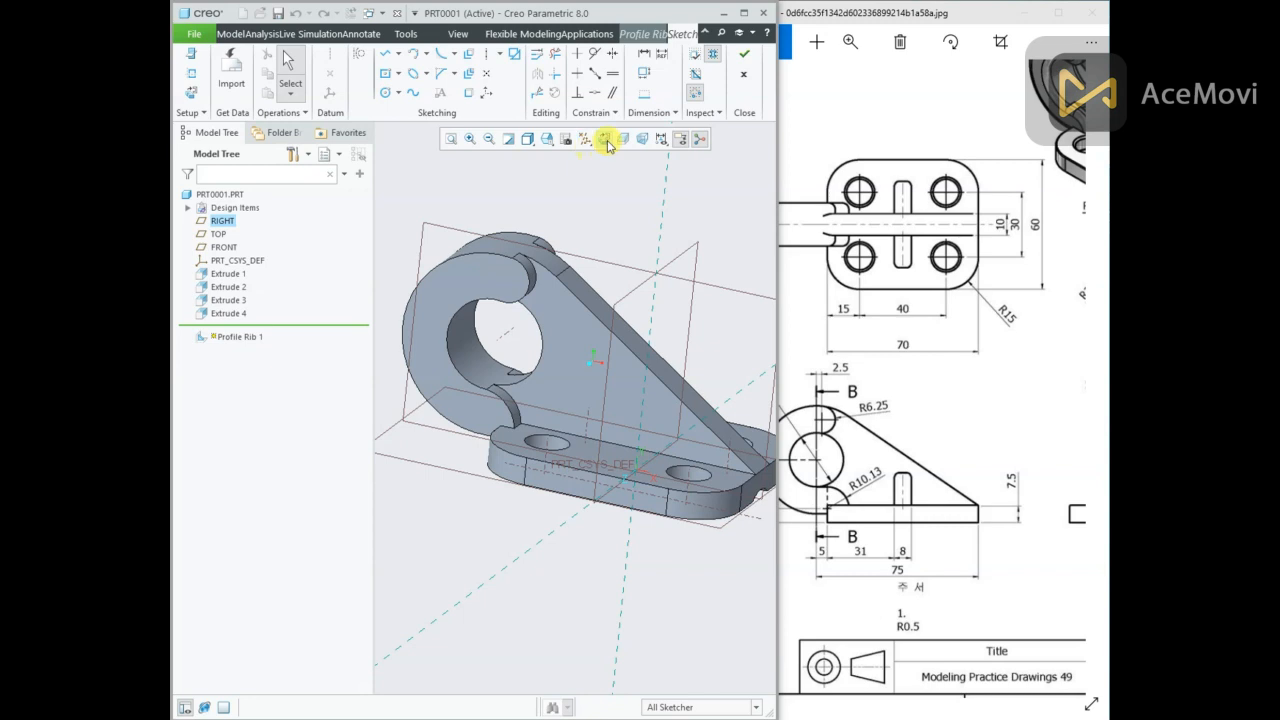
click(606, 141)
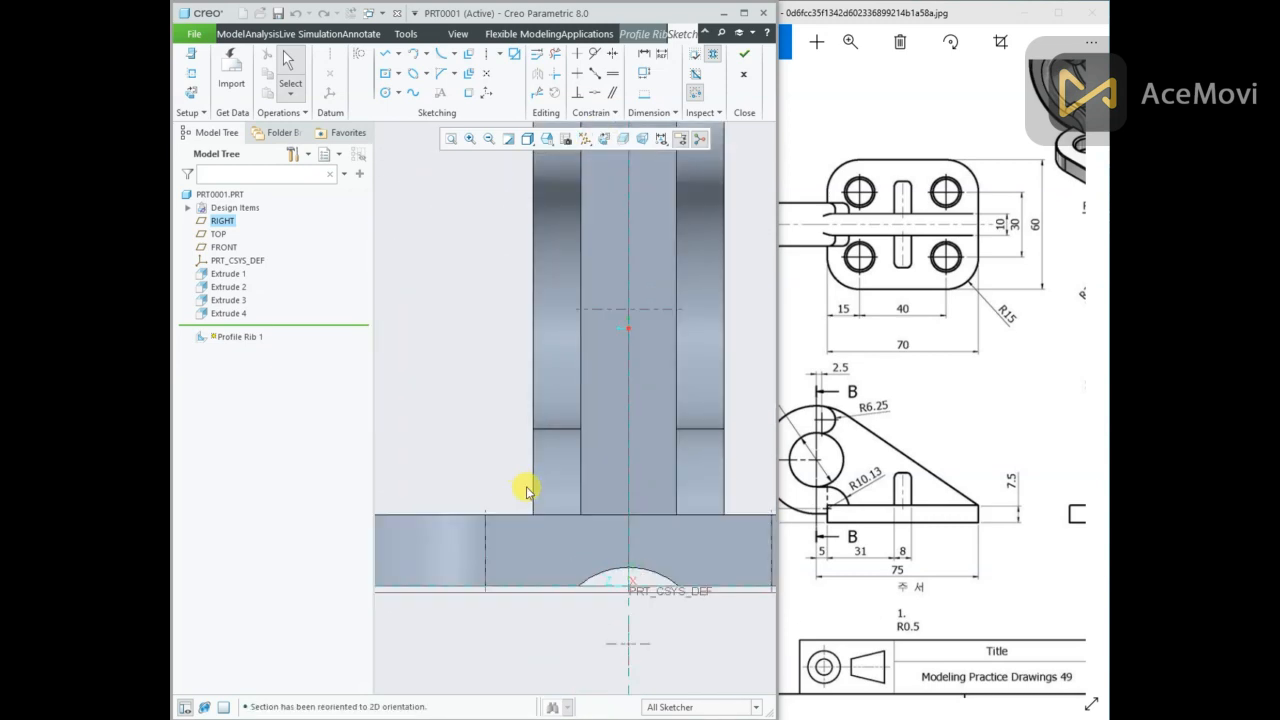
scroll(466, 494, up, 2)
scroll(420, 472, down, 2)
scroll(579, 460, up, 2)
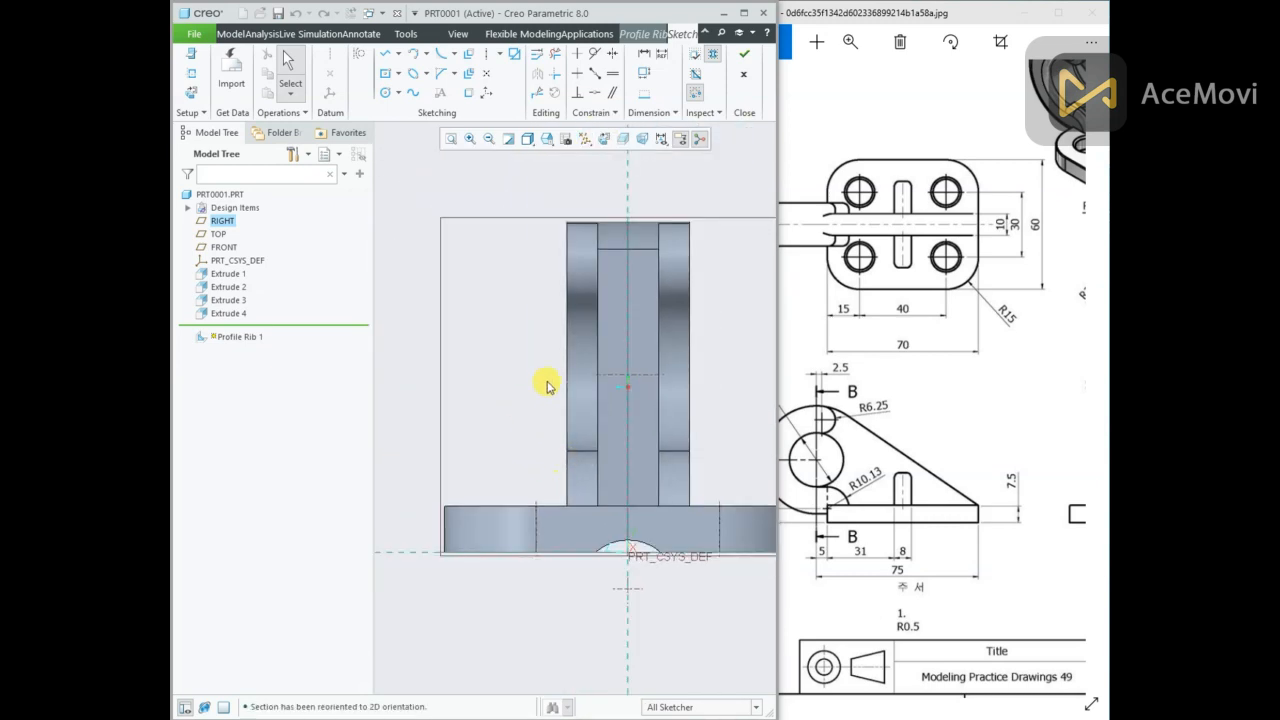
Draw a diagonal line from the upright's side face down to the base plate's top face and finish the rib sketch.
click(388, 55)
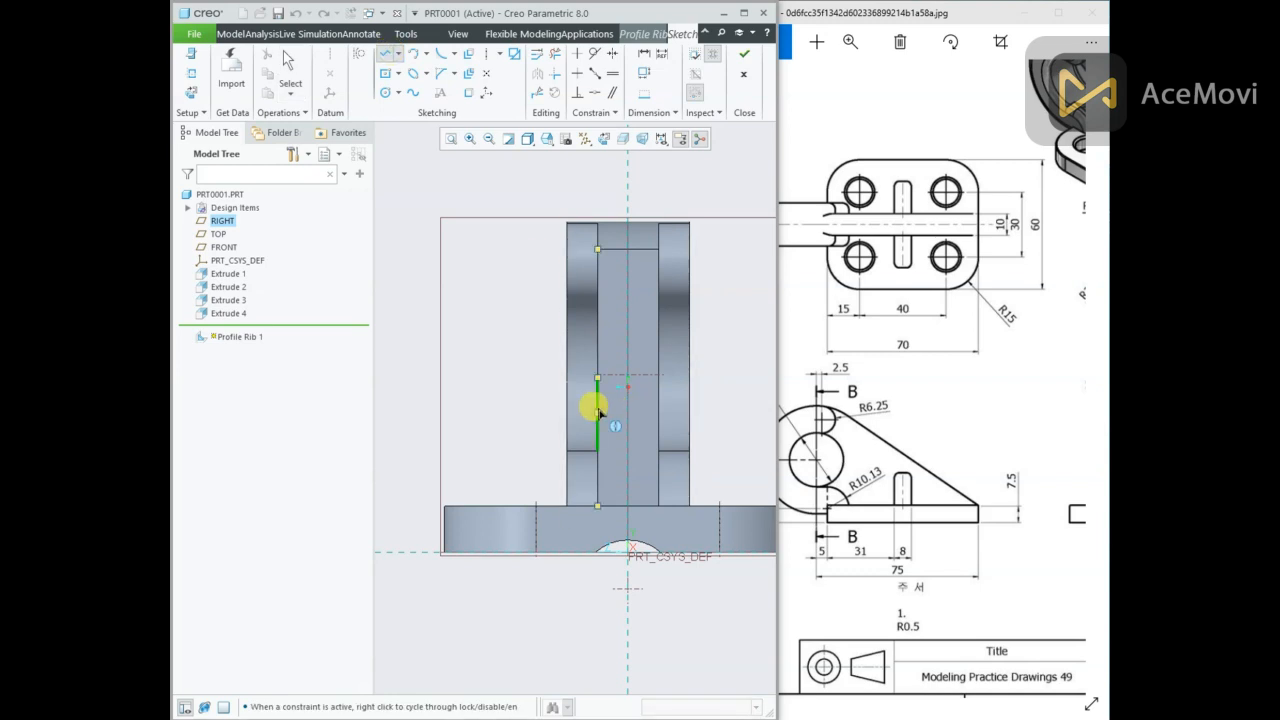
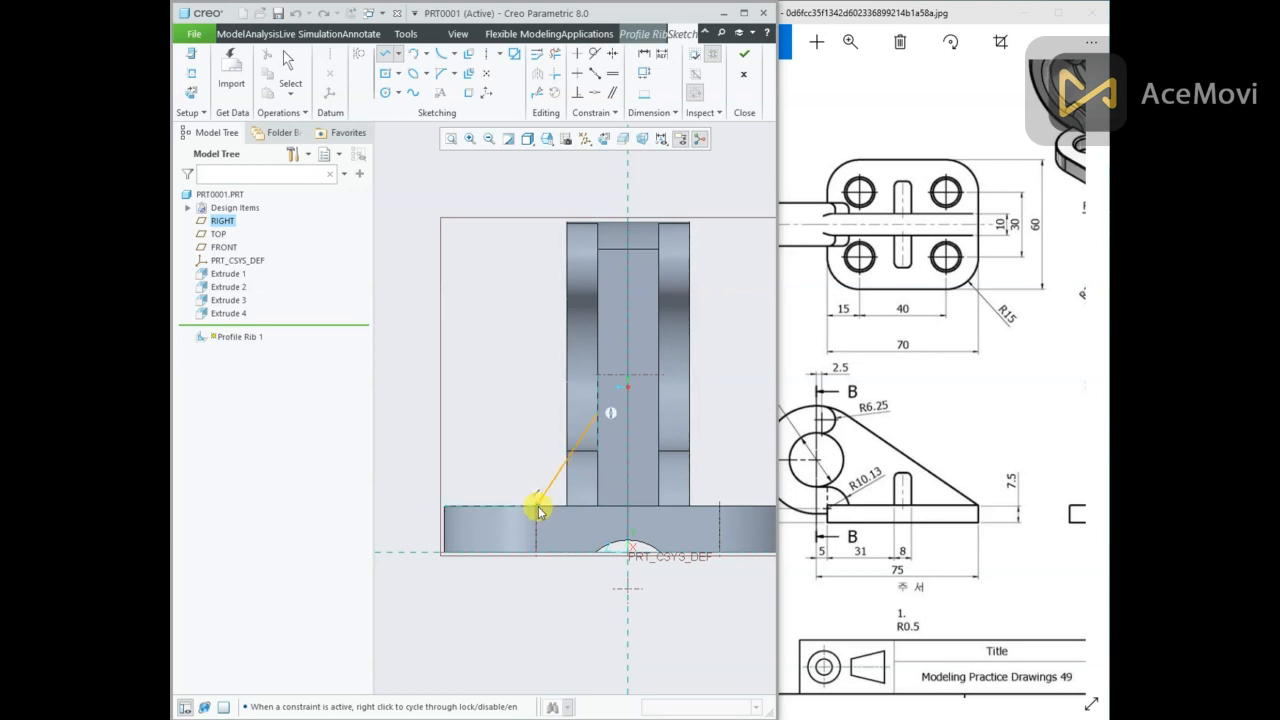
middle_click(527, 442)
key(ctrl+d)
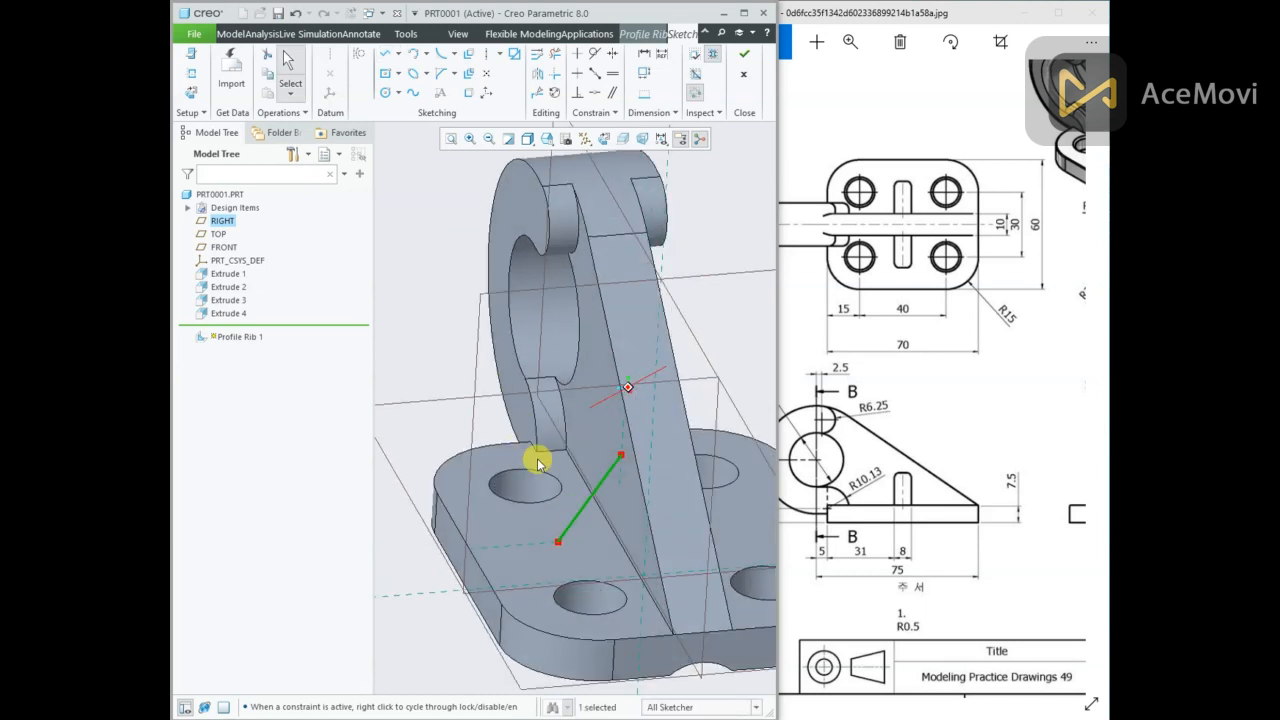
click(745, 52)
Set the profile rib's width to 8 and complete the rib.
mouse_move(491, 300)
middle_down()
mouse_move(471, 291)
mouse_move(481, 315)
middle_up()
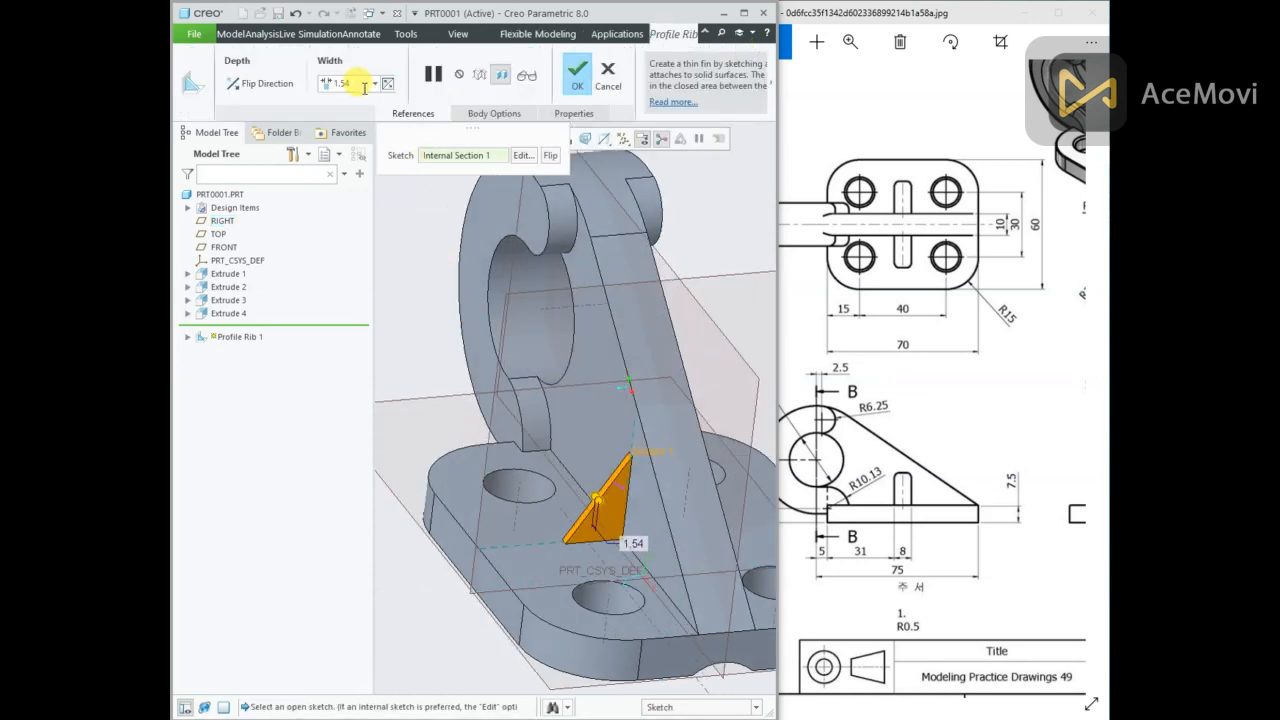
text(8)
key(Return)
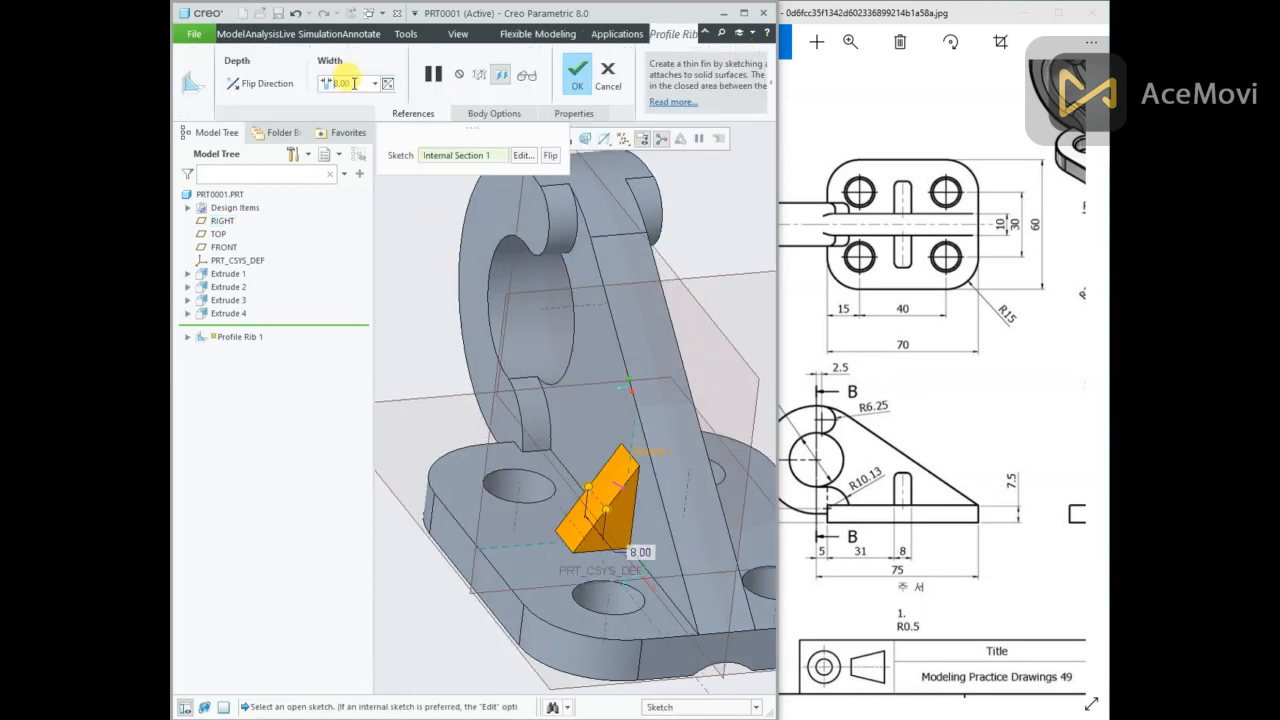
click(577, 72)
scroll(457, 266, down, 5)
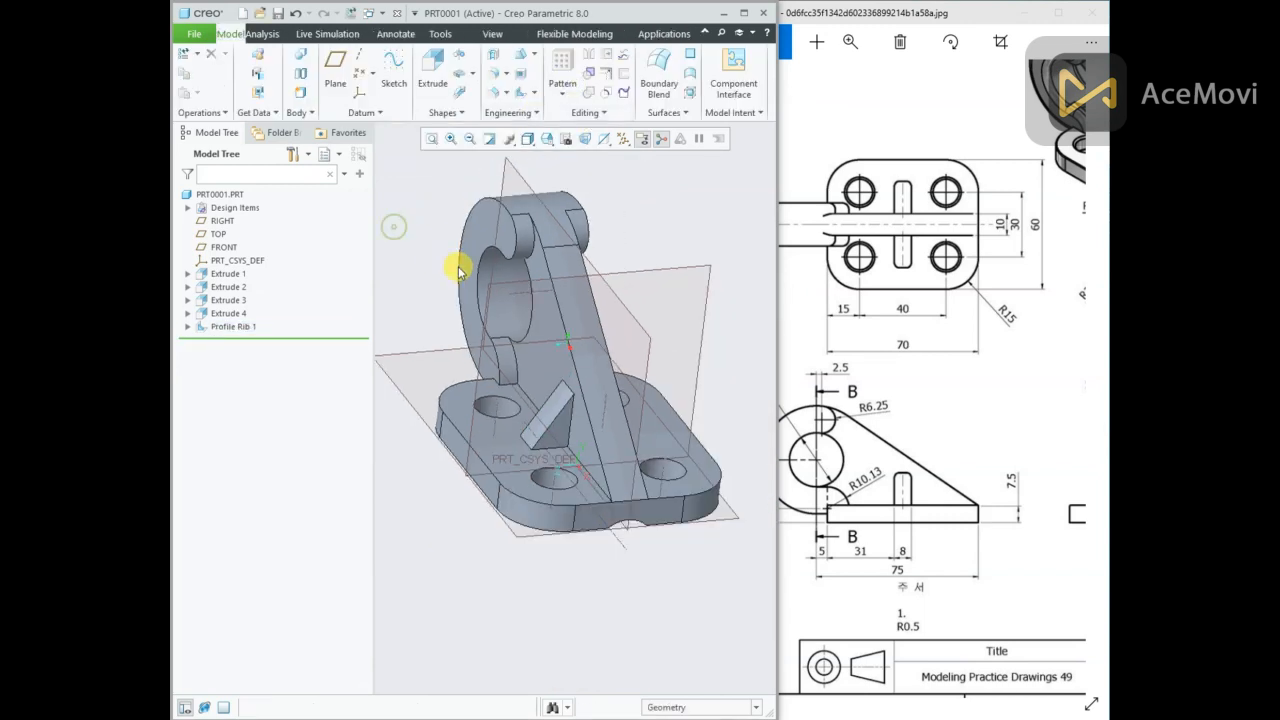
Mirror the profile rib about the FRONT plane to the other side of the upright.
middle_drag(404, 209, 420, 220)
scroll(415, 226, up, 2)
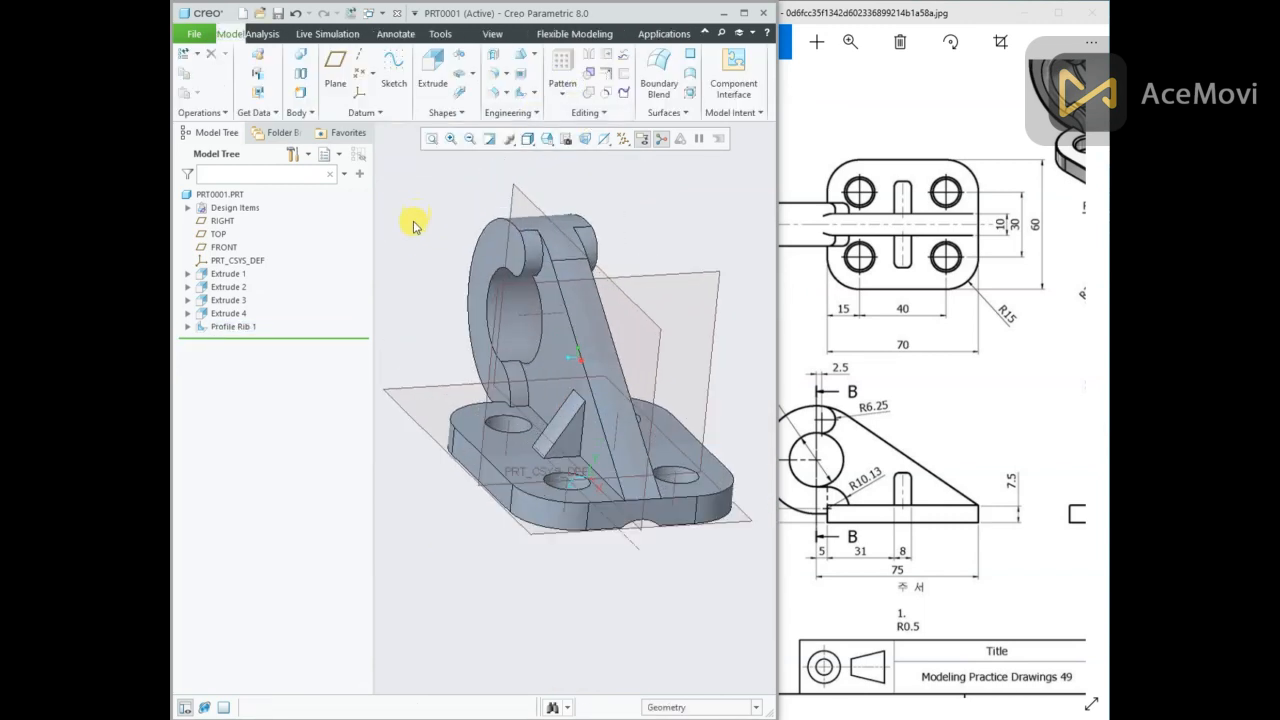
click(243, 327)
click(269, 259)
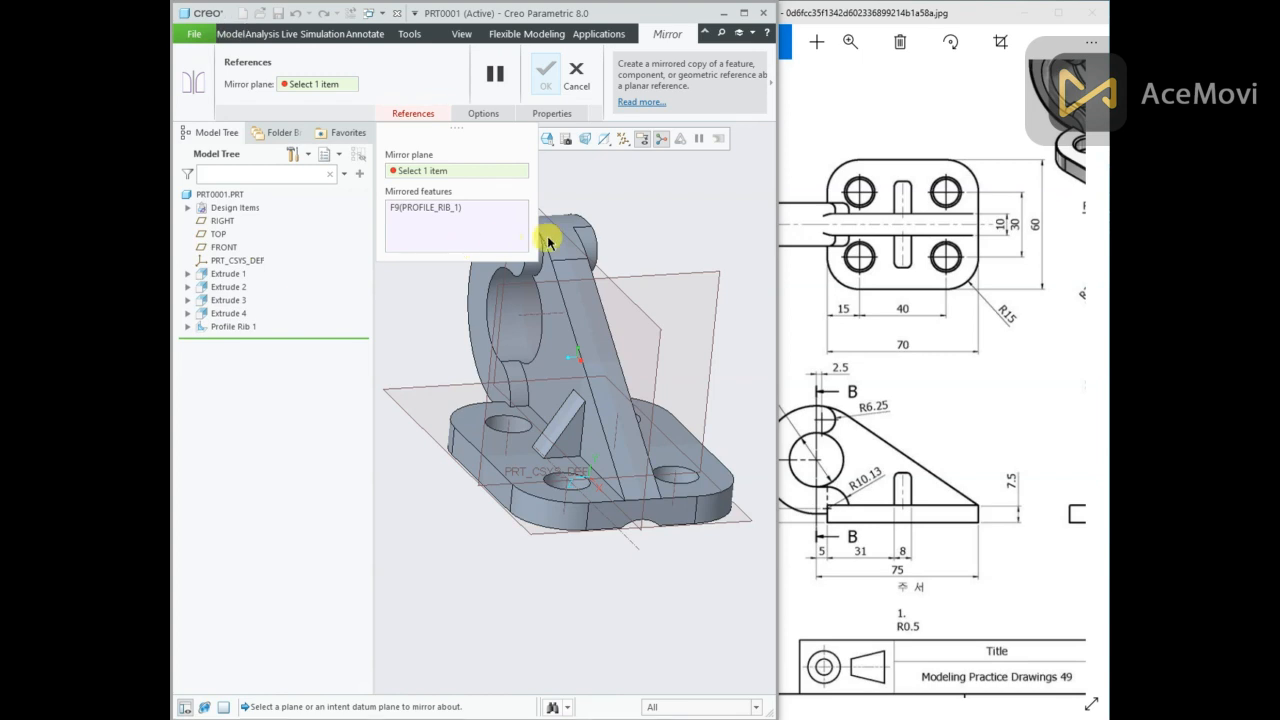
click(591, 265)
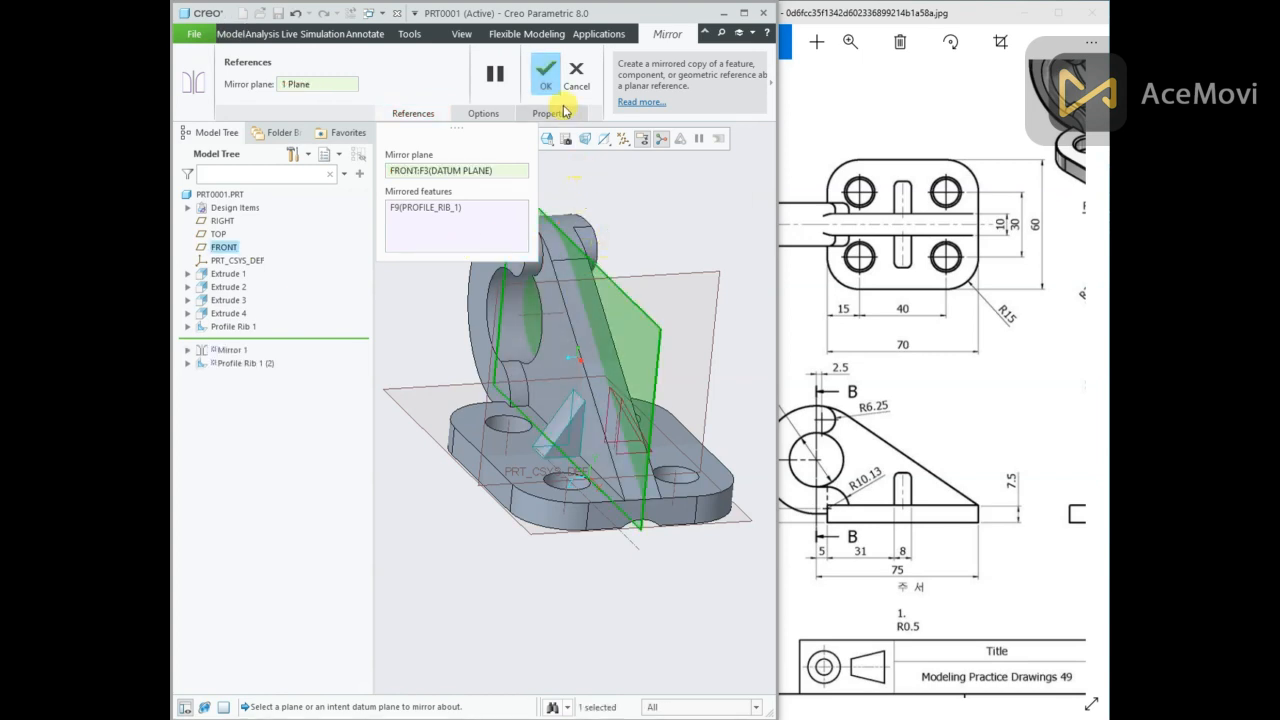
click(545, 72)
middle_drag(675, 243, 677, 294)
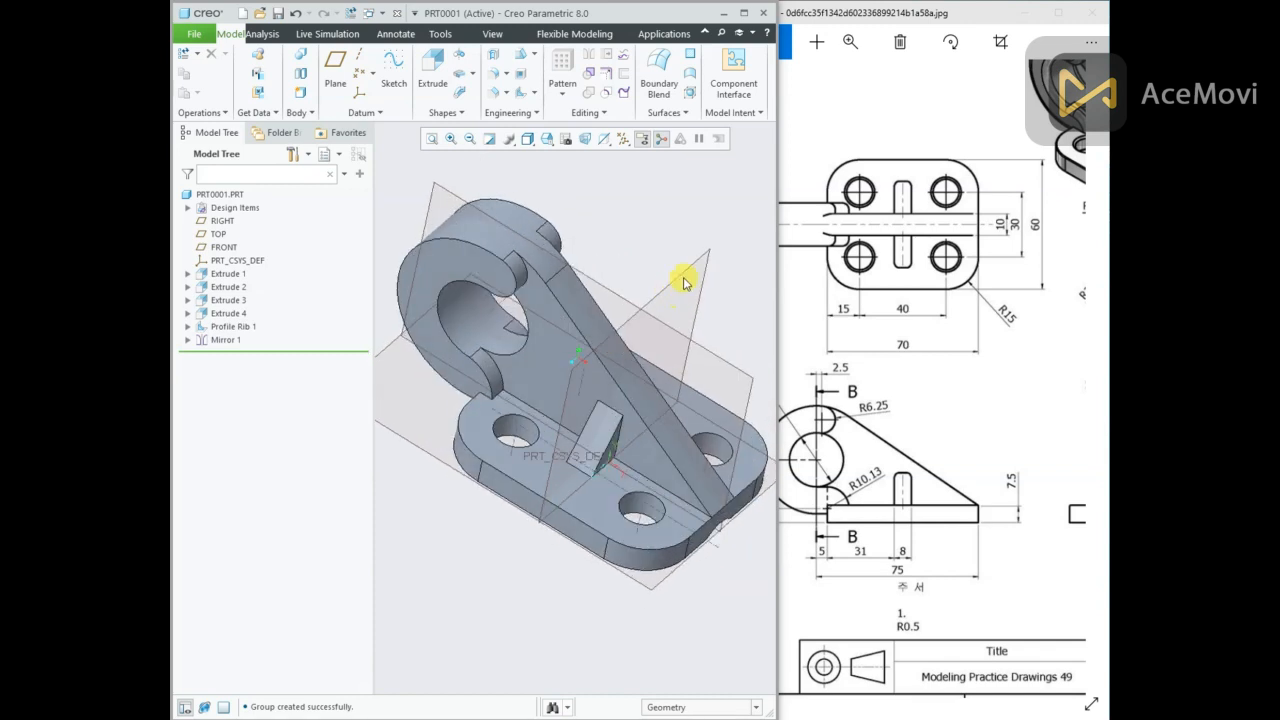
Start a Round on the outer edge chain of the ring's near side face and set its radius to 3.
drag(928, 432, 995, 458)
middle_drag(584, 211, 591, 200)
right_click(604, 192)
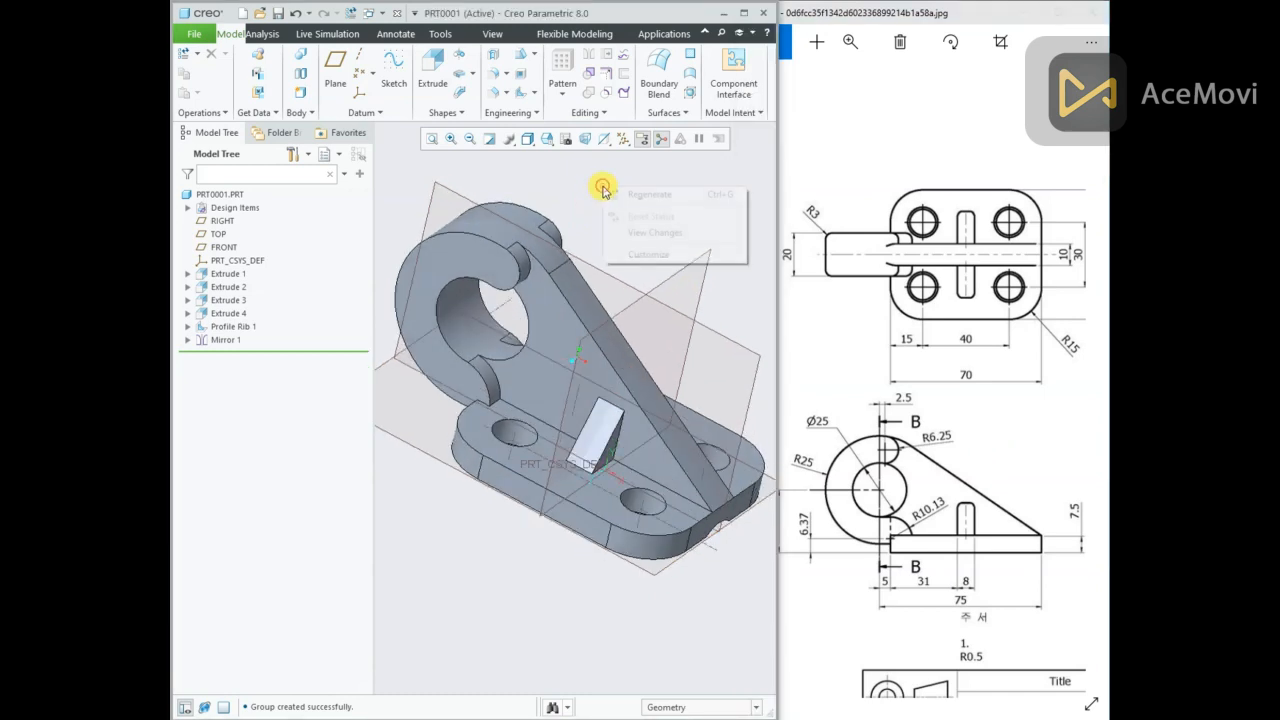
click(574, 170)
click(492, 75)
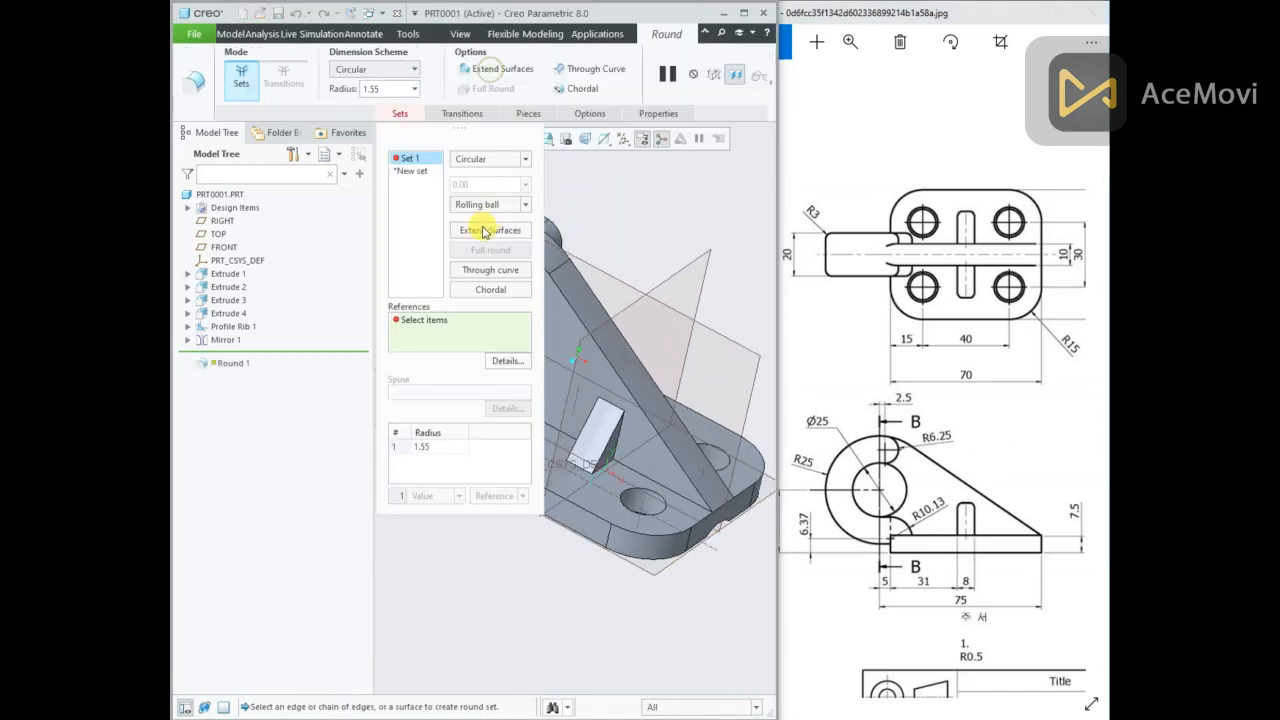
scroll(655, 298, up, 4)
scroll(556, 266, down, 5)
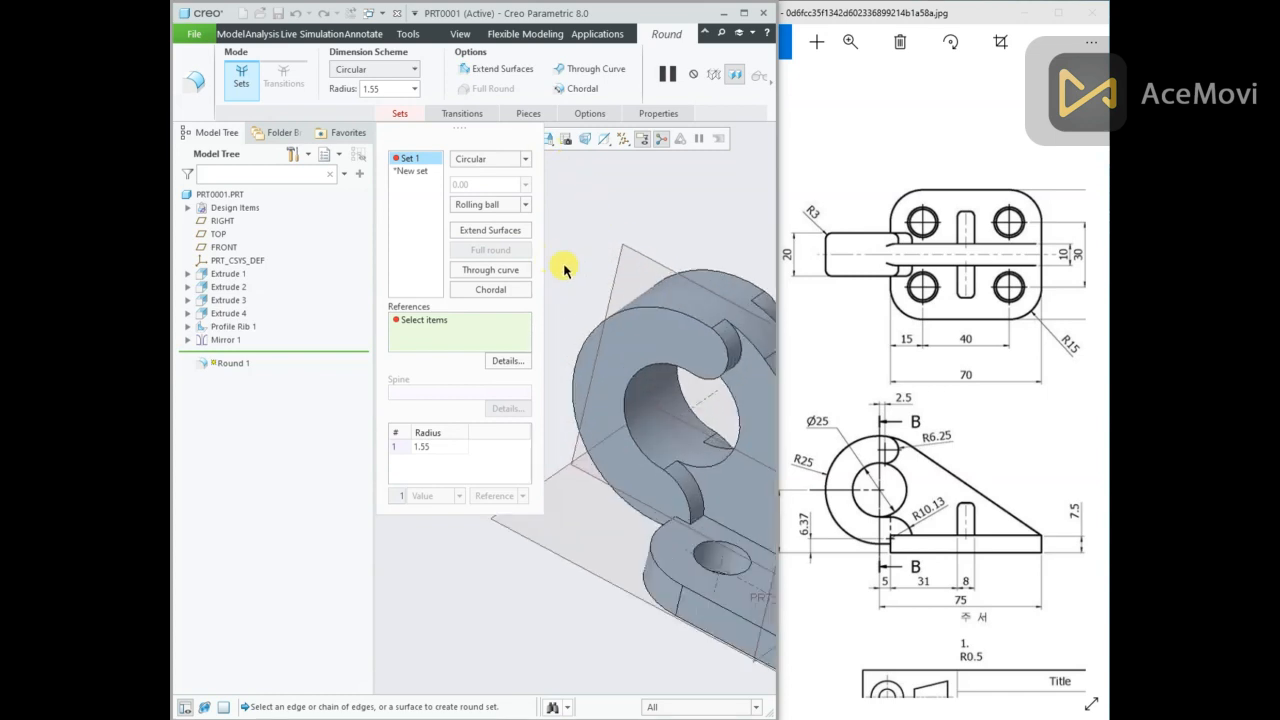
click(631, 316)
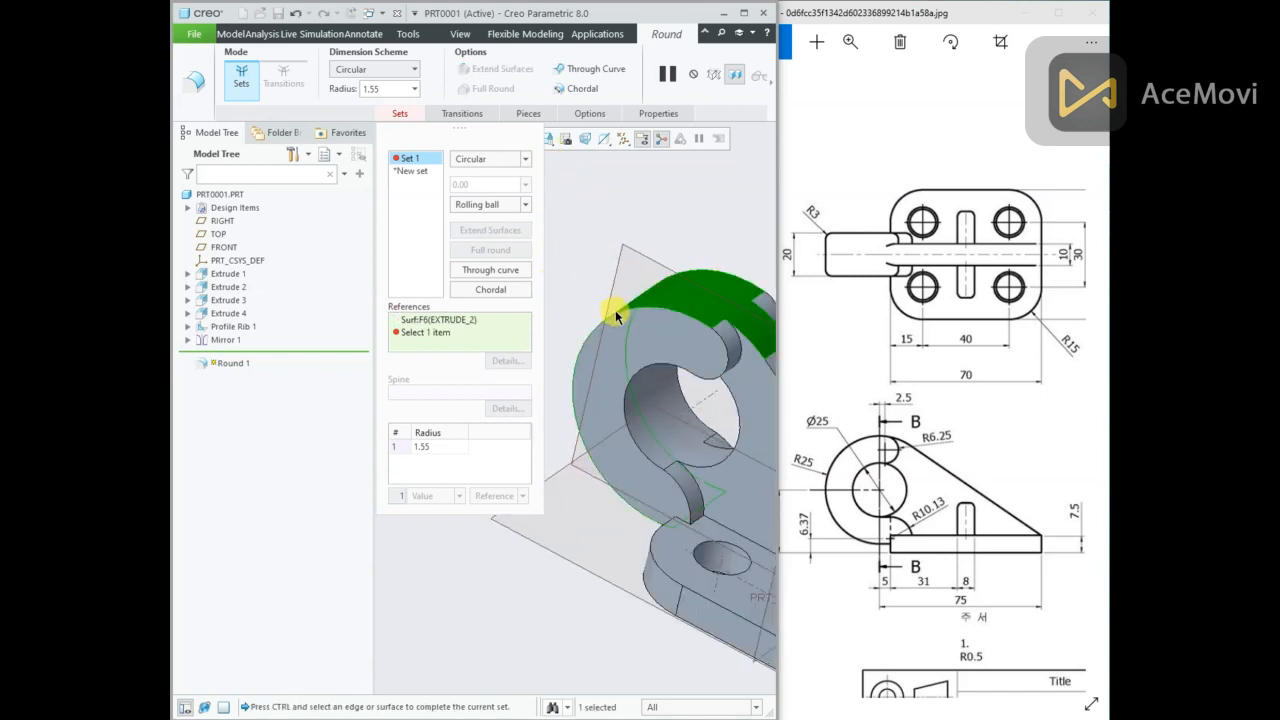
click(616, 318)
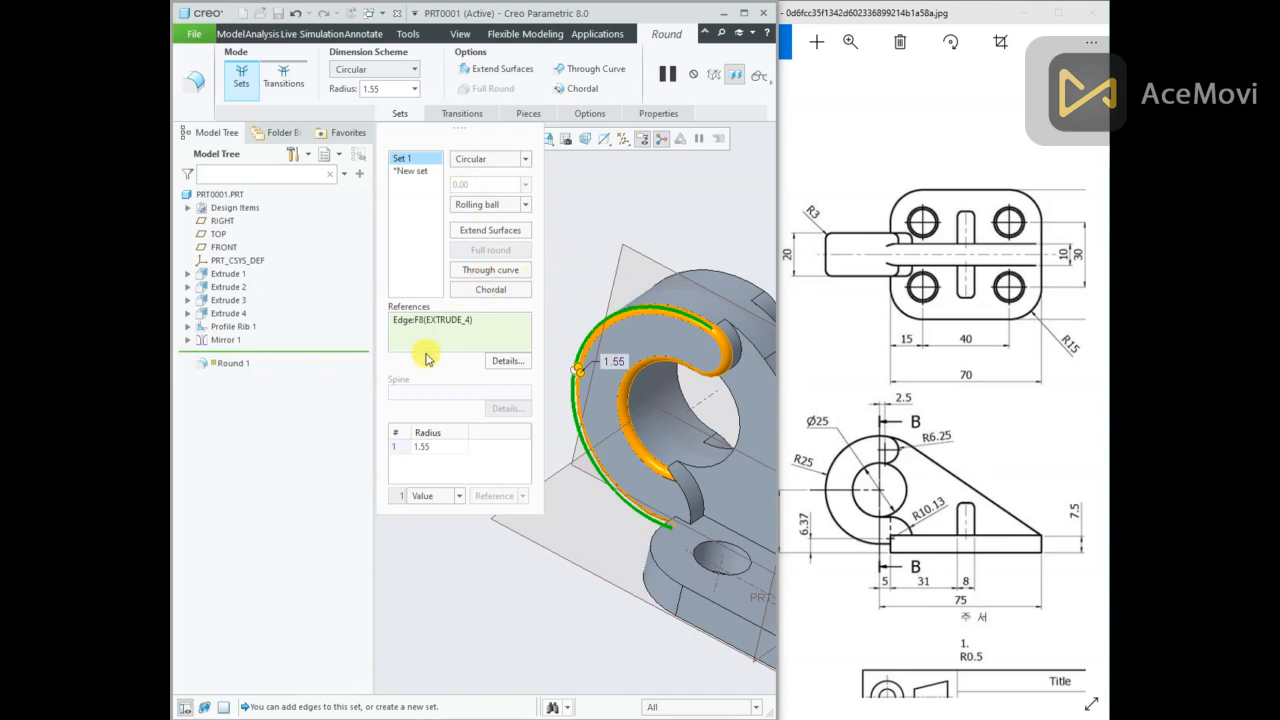
text(3)
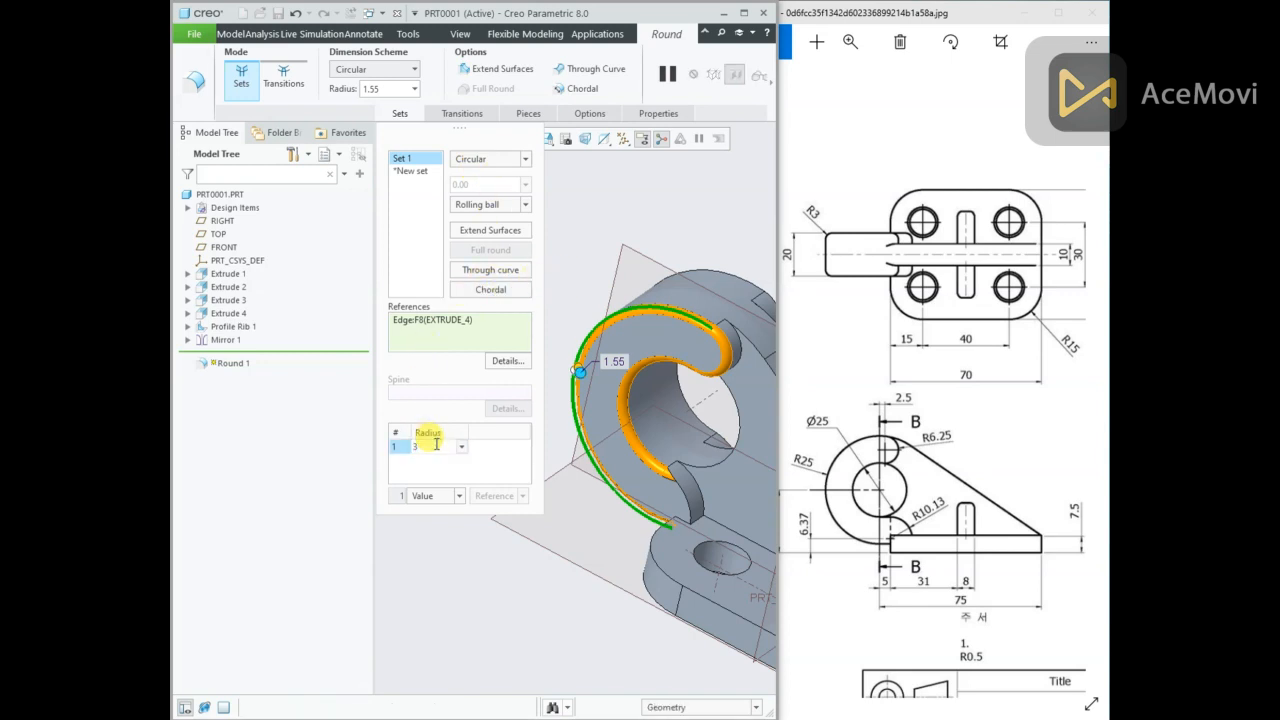
key(Return)
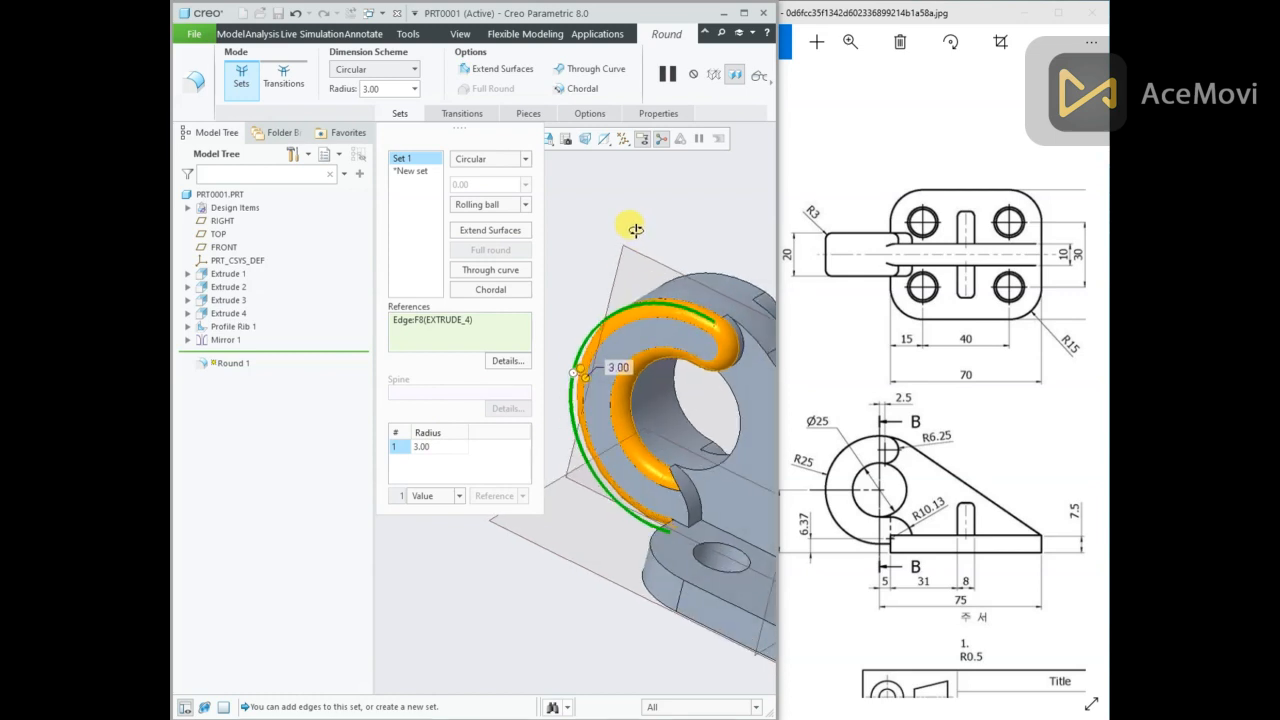
Add the lower blend arc edge on the ring's near side to the same round set.
middle_drag(636, 230, 644, 226)
mouse_move(1072, 418)
mouse_down()
mouse_move(972, 421)
mouse_move(974, 438)
mouse_up()
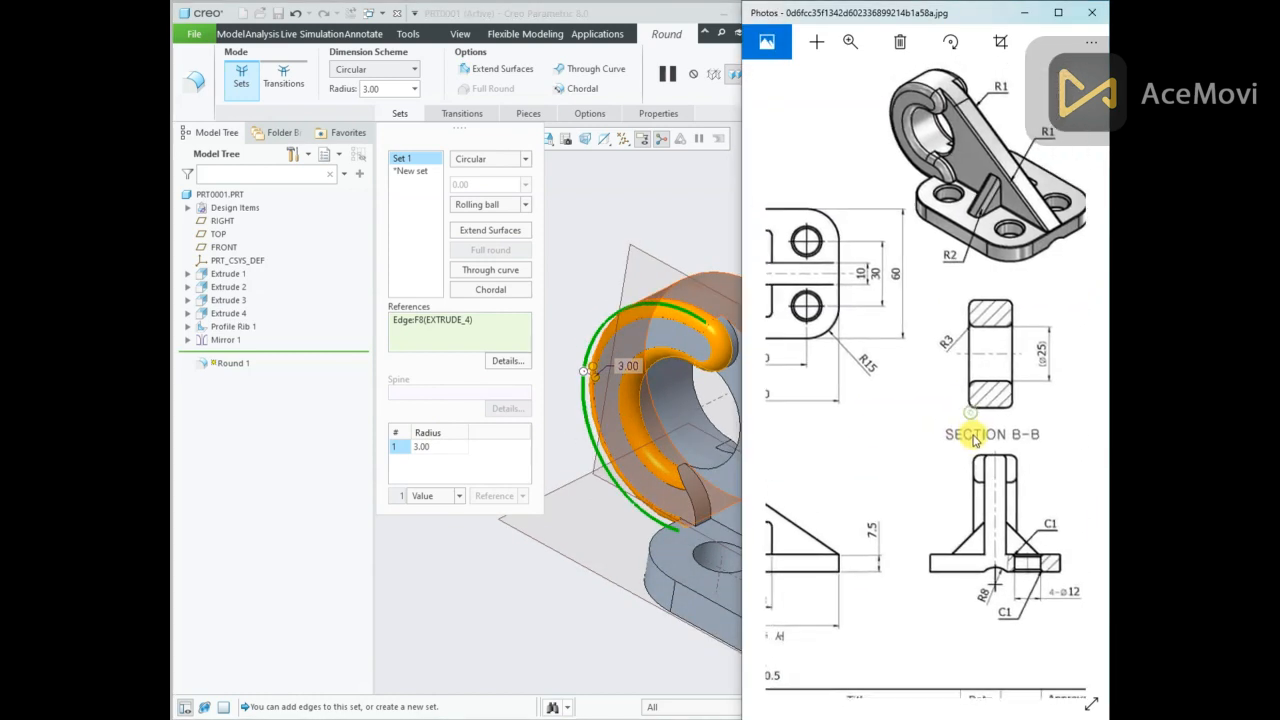
scroll(558, 339, up, 1)
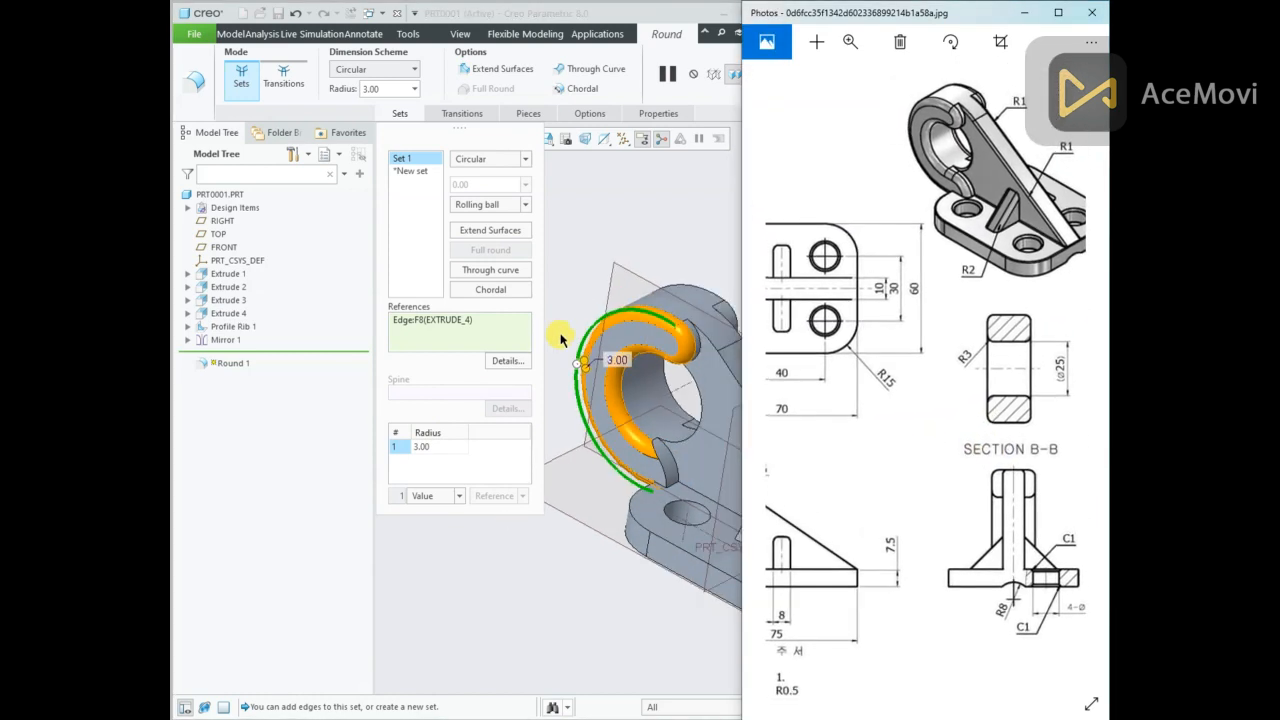
ctrl+click(659, 477)
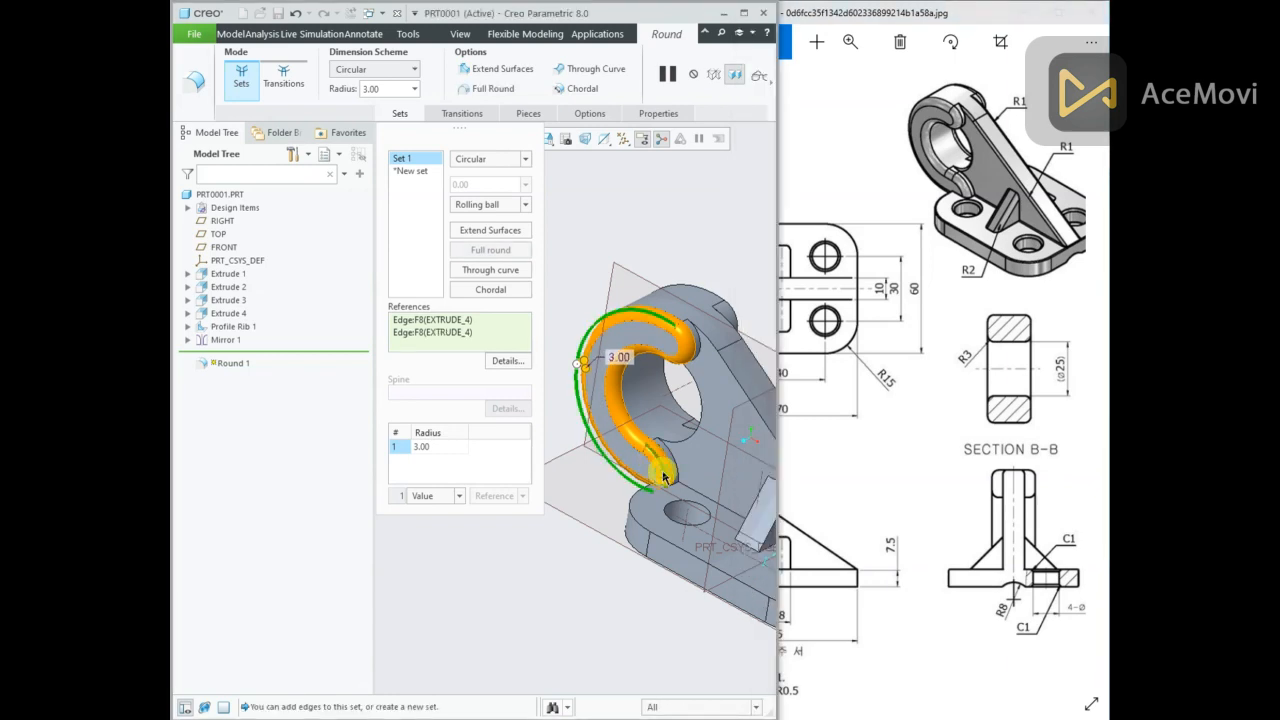
Add the matching ring edge and lower blend arc edge on the opposite side, and complete the round.
middle_drag(635, 354, 694, 323)
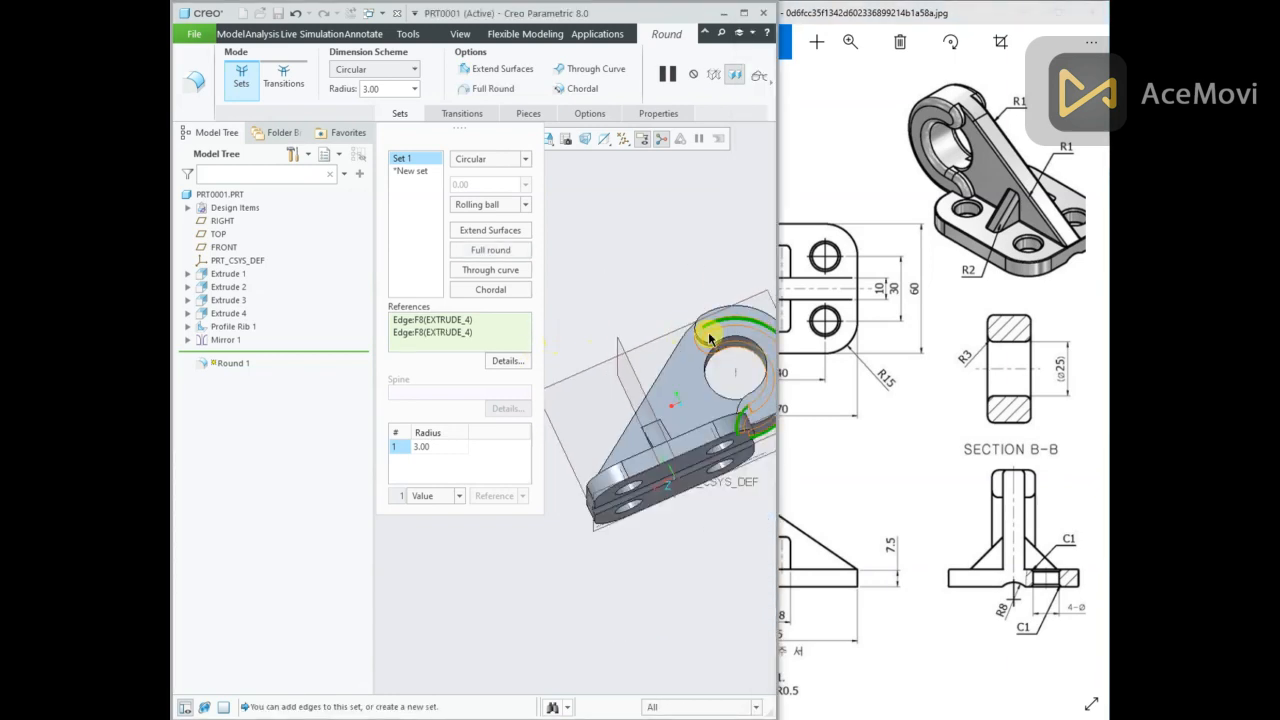
scroll(689, 309, down, 3)
ctrl+click(718, 292)
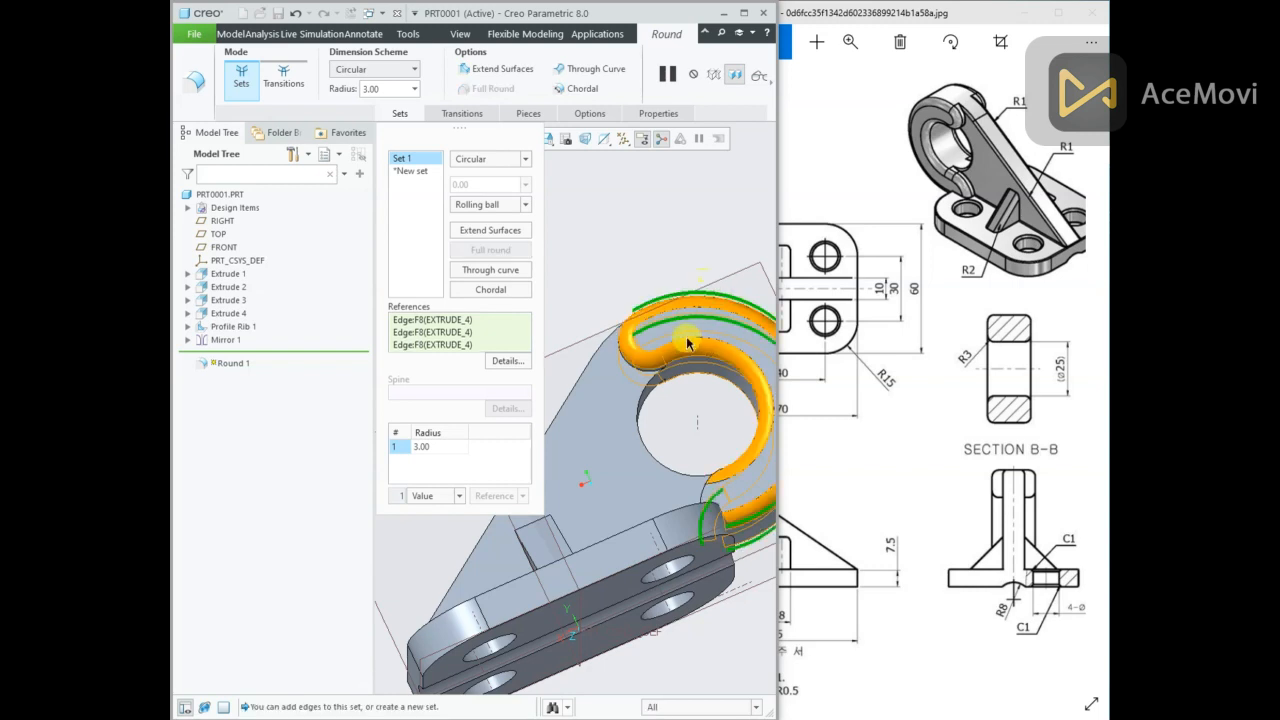
scroll(617, 340, up, 1)
middle_drag(635, 350, 766, 463)
scroll(703, 470, down, 3)
ctrl+click(681, 466)
scroll(711, 456, up, 3)
middle_drag(718, 418, 646, 434)
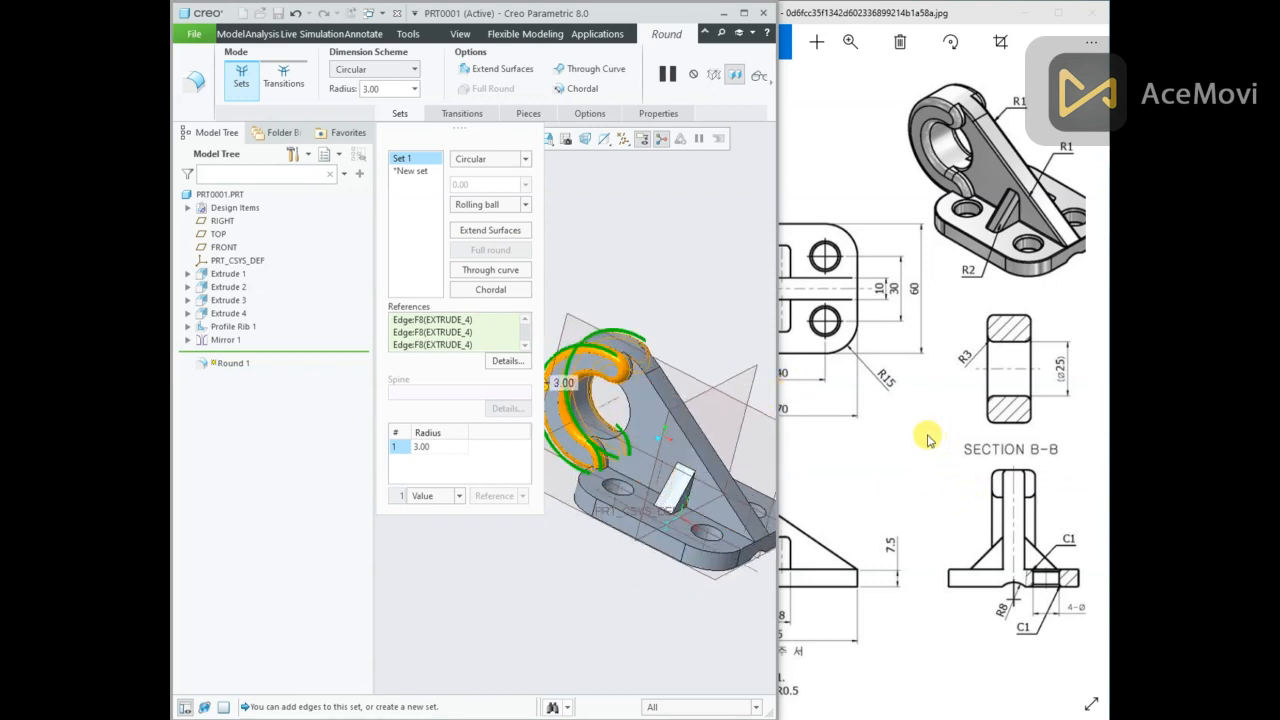
drag(905, 432, 1059, 427)
mouse_move(988, 410)
mouse_down()
mouse_move(979, 390)
mouse_move(1000, 334)
mouse_up()
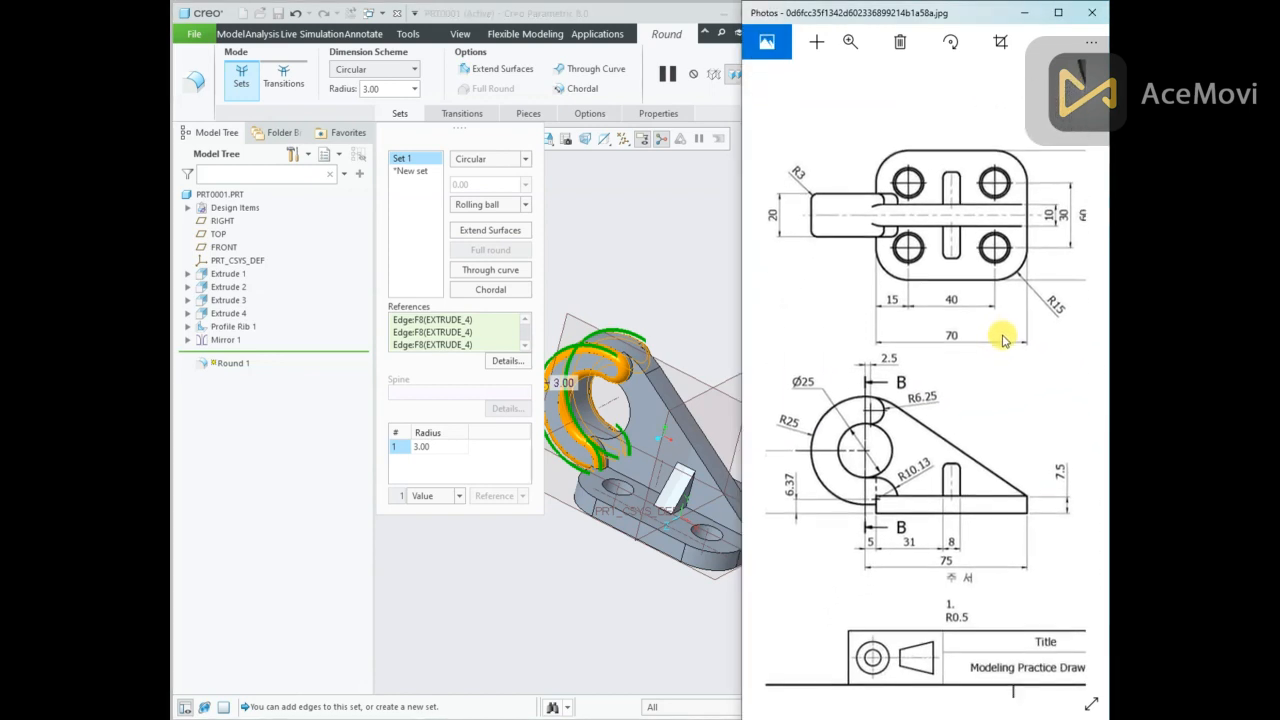
click(631, 178)
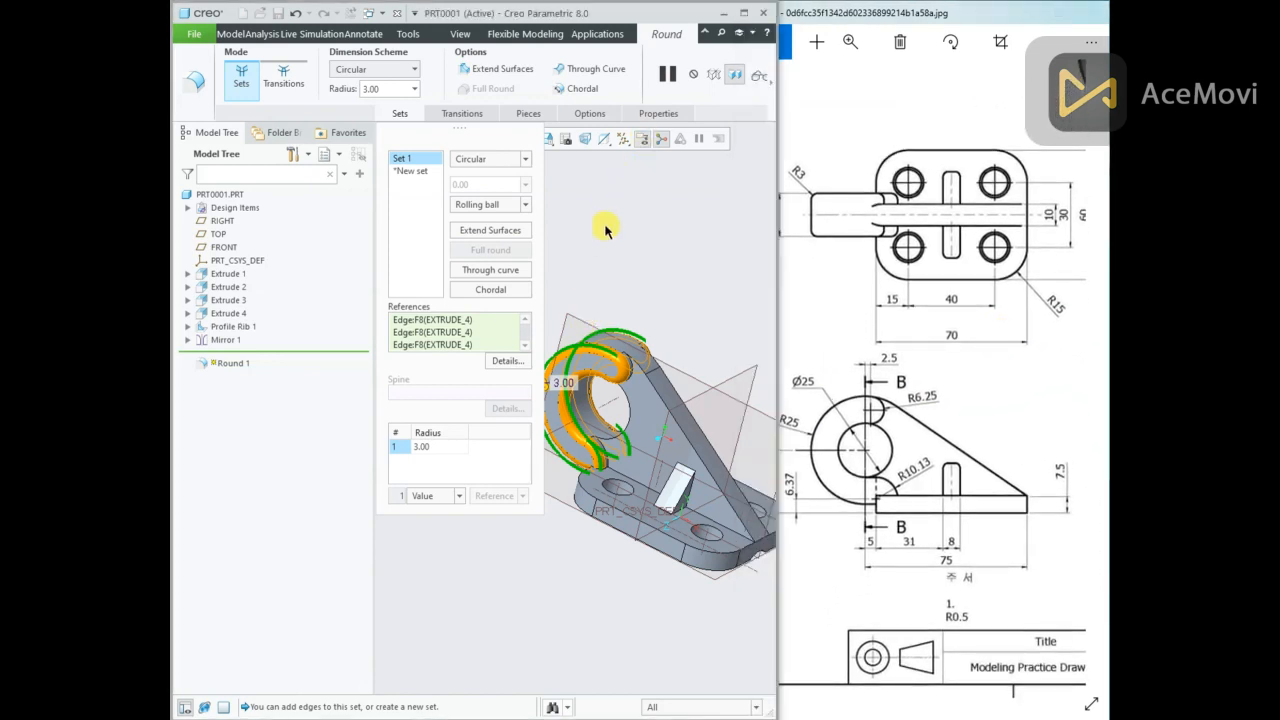
click(770, 87)
click(472, 75)
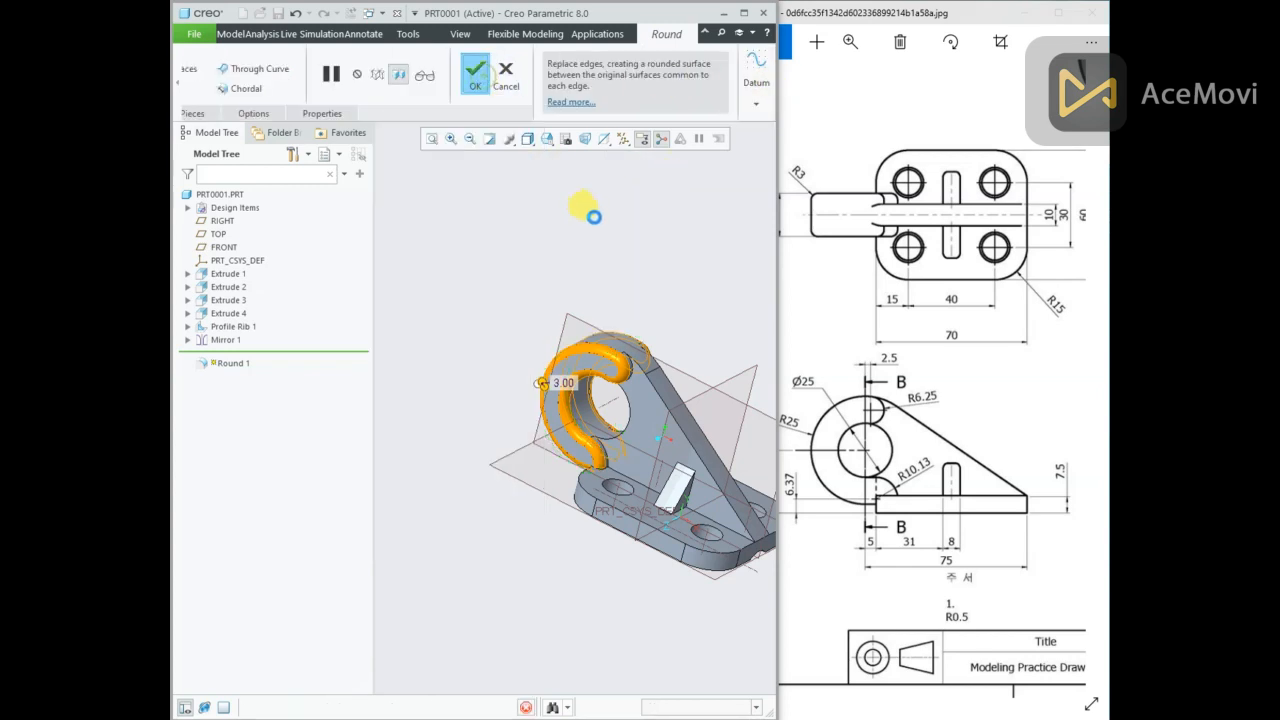
Start an Edge Chamfer with the D x D scheme and set its distance to 1.
middle_drag(595, 251, 549, 220)
scroll(522, 208, down, 1)
scroll(524, 210, up, 1)
scroll(735, 464, down, 1)
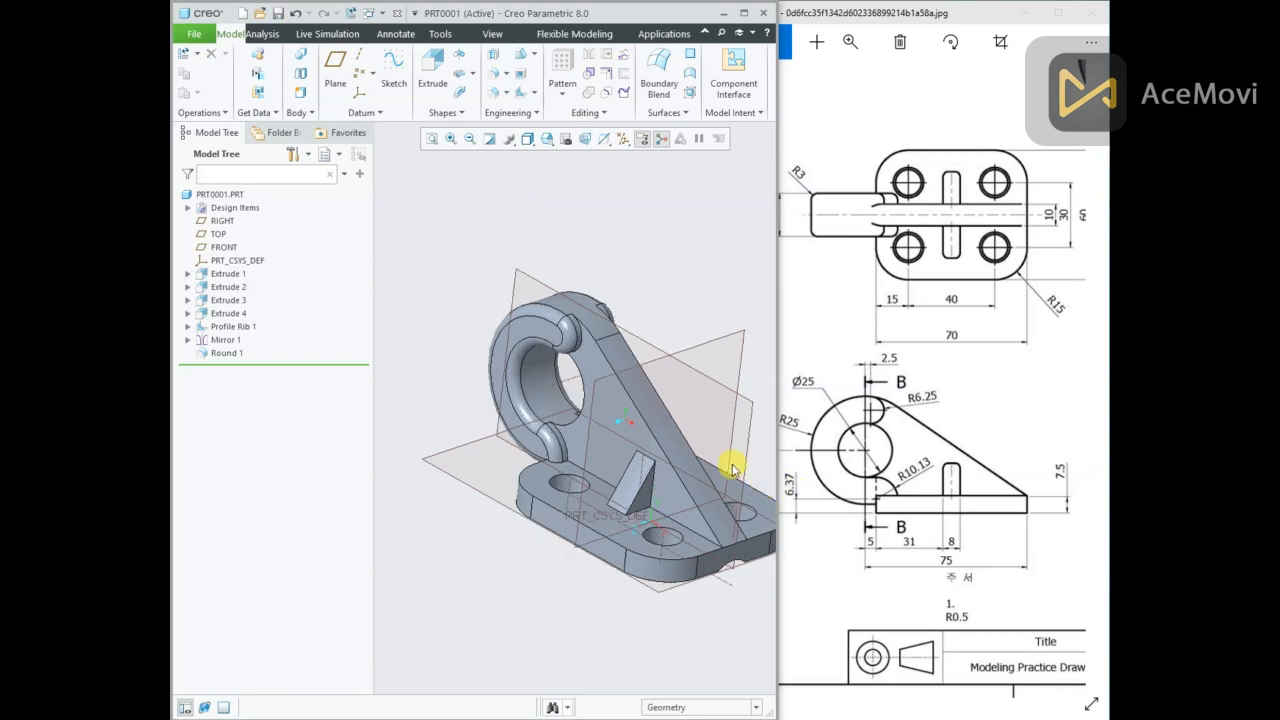
scroll(650, 428, up, 1)
middle_drag(651, 420, 388, 248)
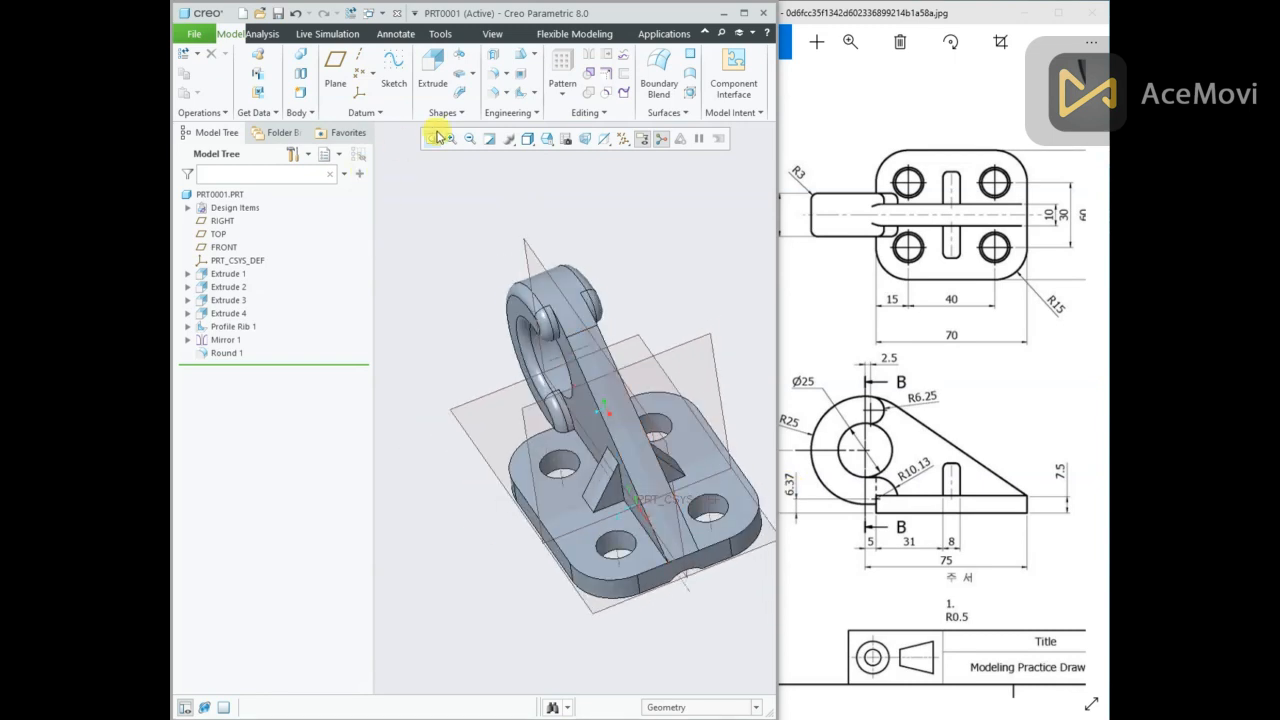
click(484, 77)
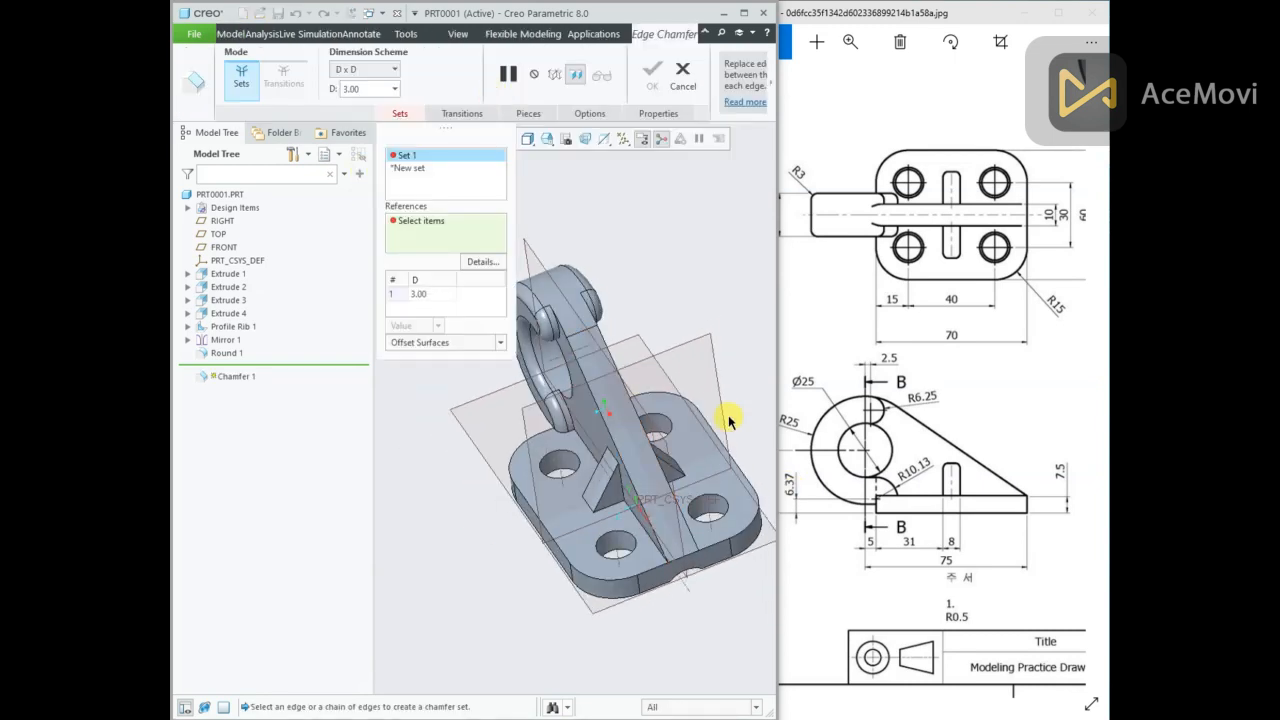
drag(938, 528, 962, 525)
mouse_move(1086, 522)
mouse_down()
mouse_move(791, 515)
mouse_move(963, 523)
mouse_move(1029, 506)
mouse_move(1017, 477)
mouse_move(821, 456)
mouse_move(886, 451)
mouse_up()
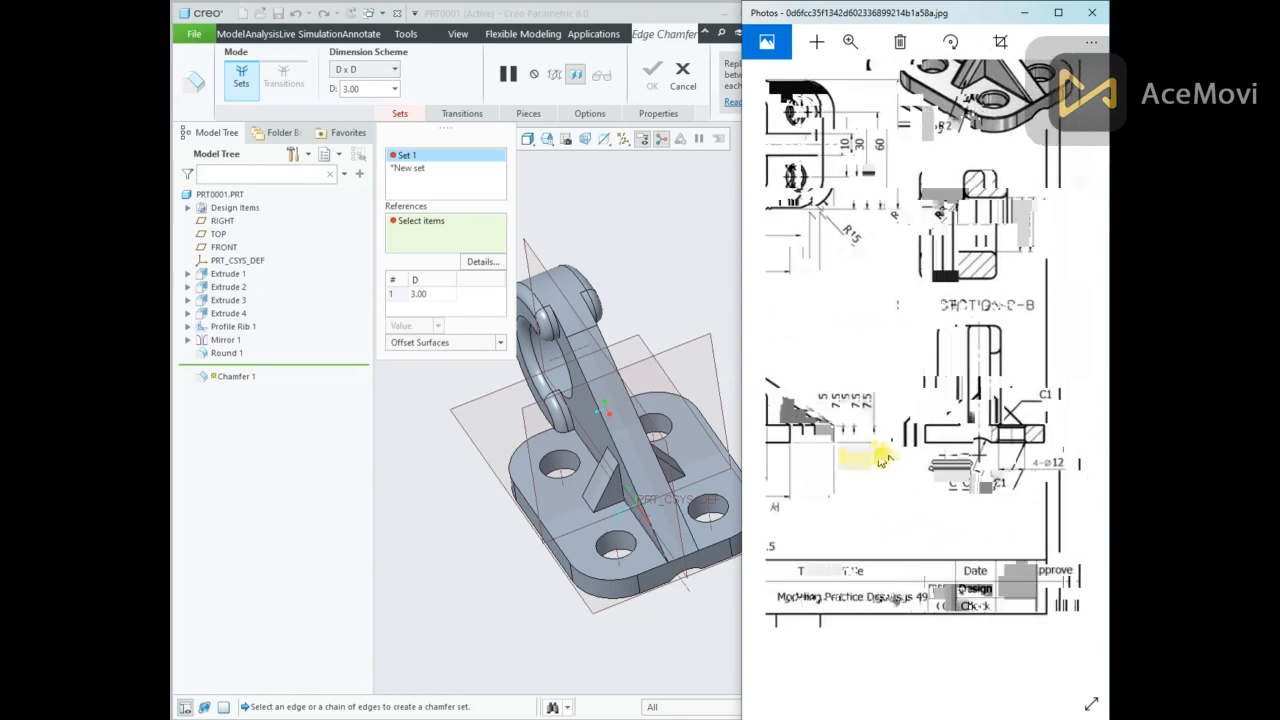
double_click(358, 91)
text(1)
key(Return)
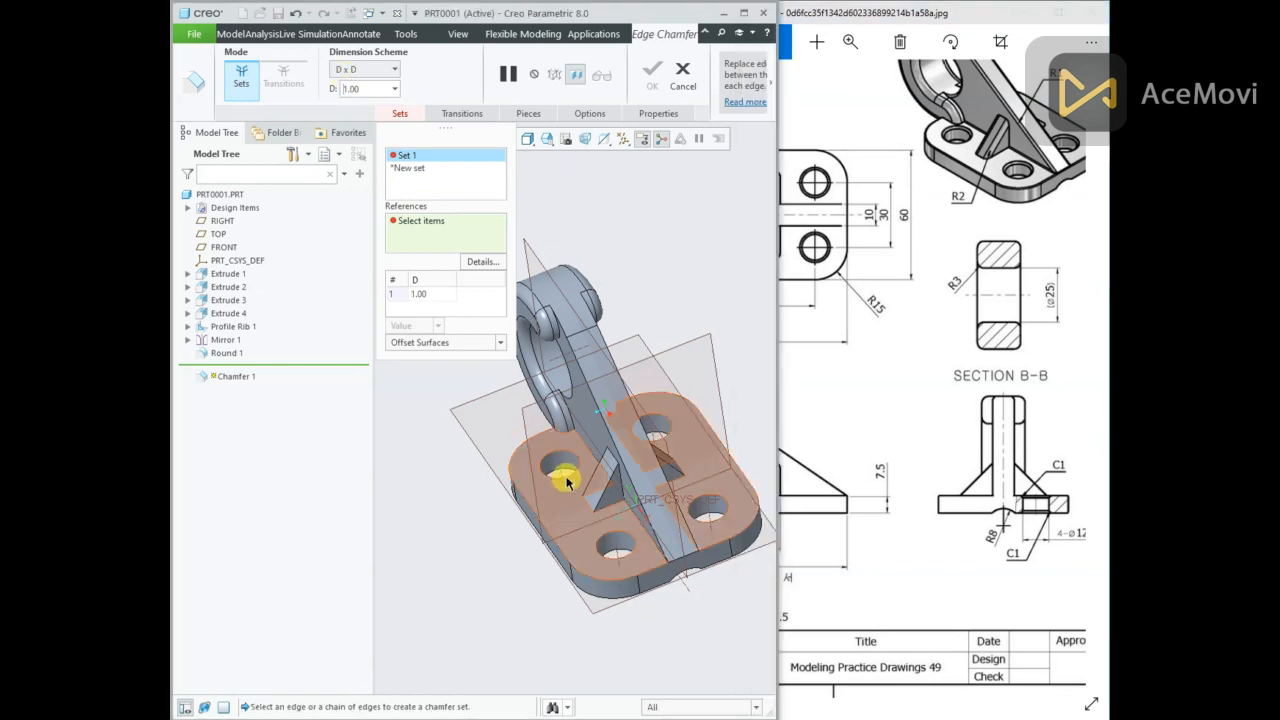
Select the top and bottom edges of all four base plate holes, complete the chamfer, and restore the standard orientation.
click(562, 475)
ctrl+click(660, 440)
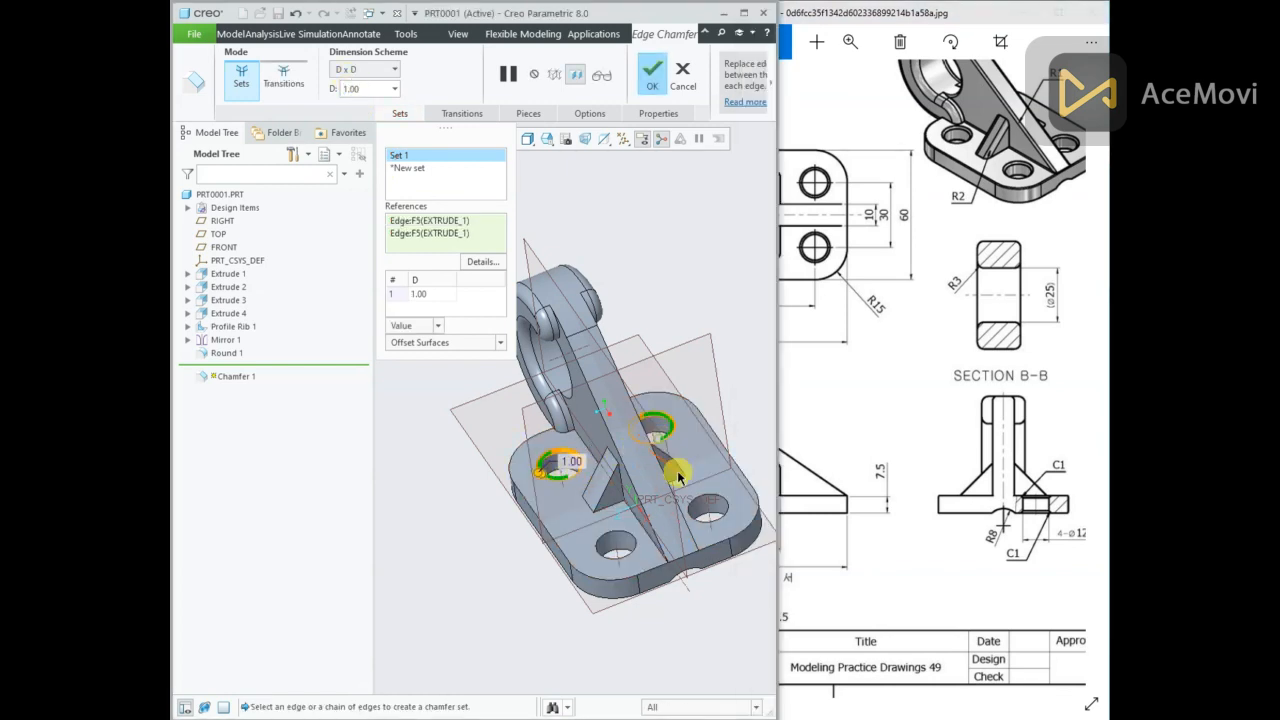
ctrl+click(706, 502)
middle_drag(618, 525, 641, 428)
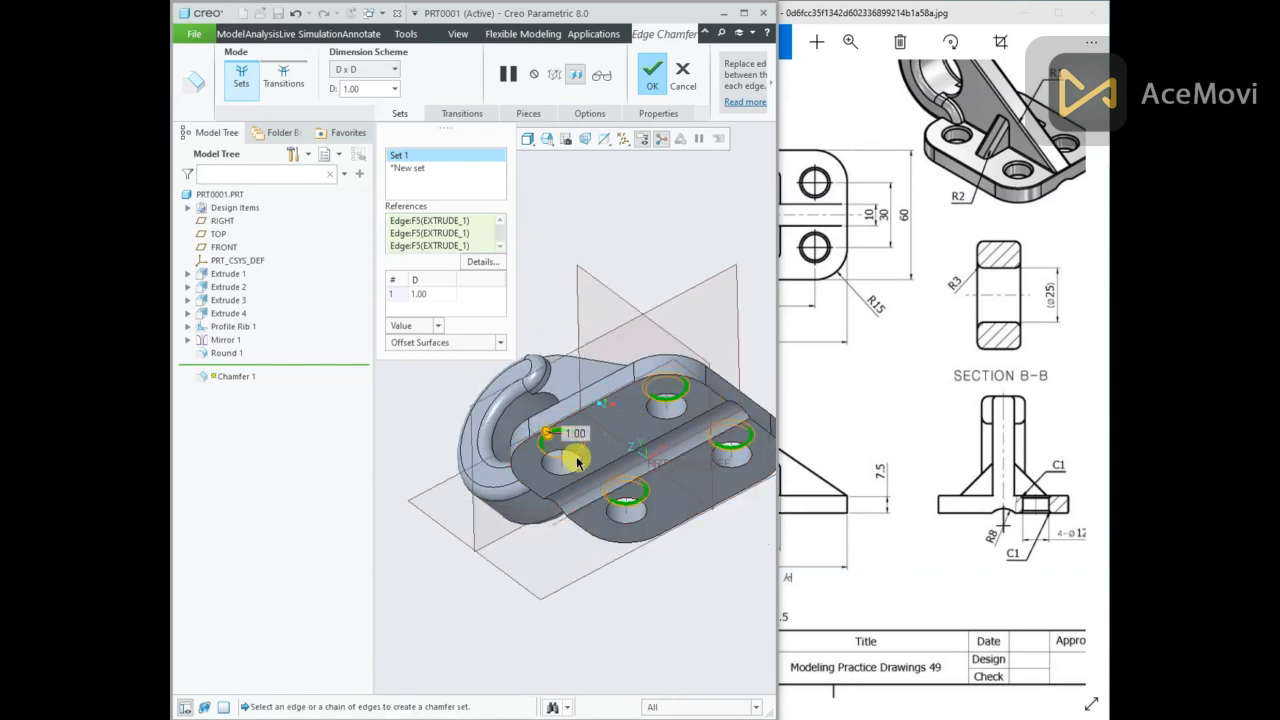
ctrl+click(638, 522)
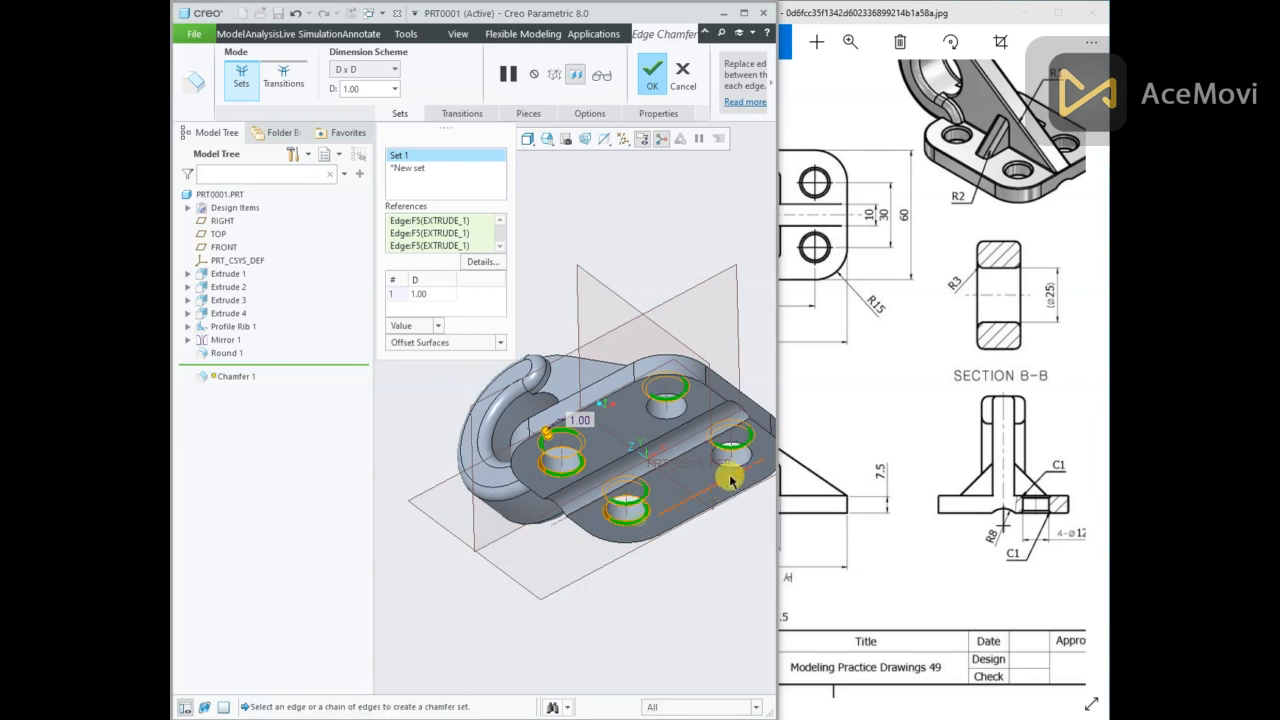
middle_drag(663, 425, 672, 314)
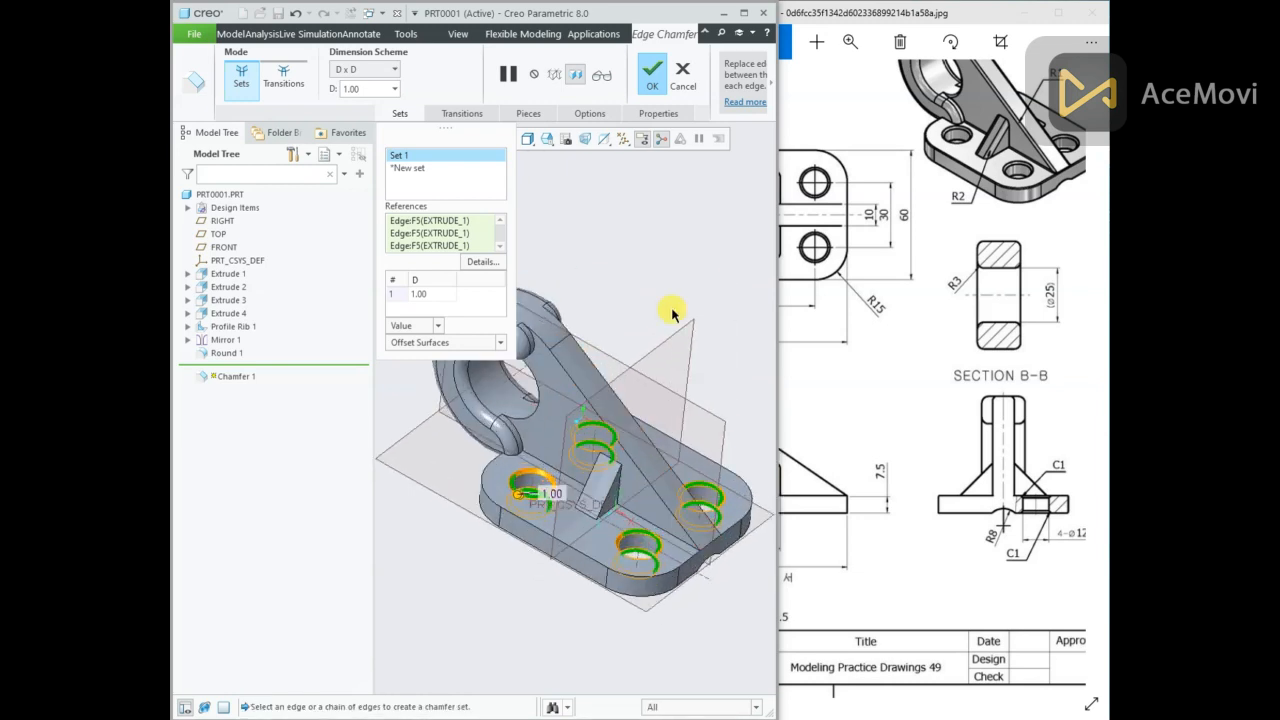
click(580, 206)
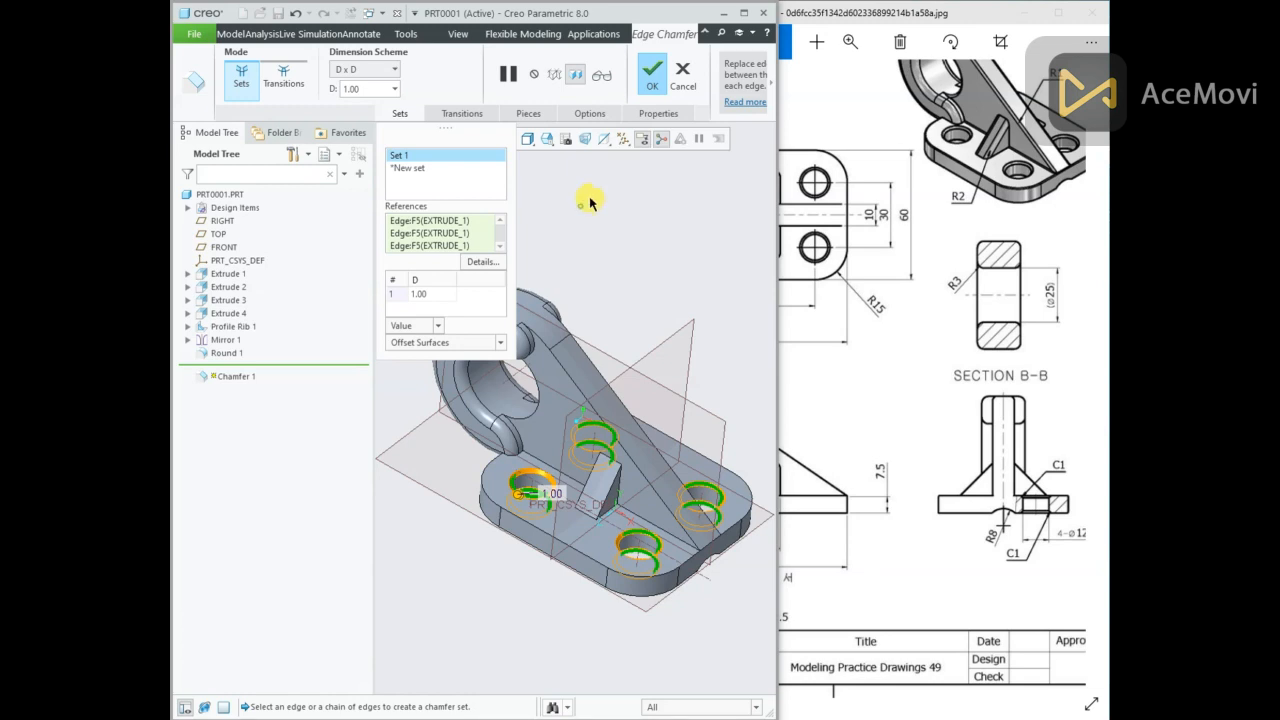
click(653, 72)
key(ctrl+d)
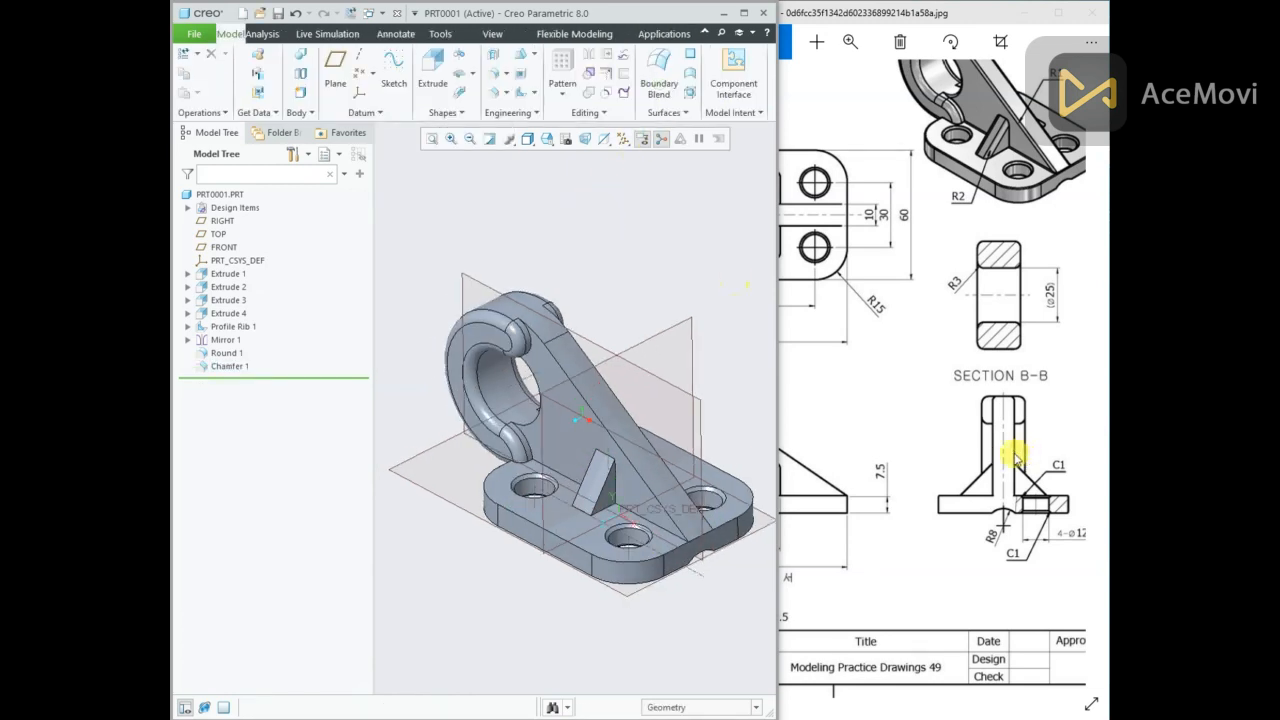
Round both long sloping edges of the upright with a radius of 1.
drag(948, 447, 1060, 446)
mouse_move(910, 437)
mouse_down()
mouse_move(940, 437)
mouse_move(866, 445)
mouse_up()
drag(1018, 460, 891, 566)
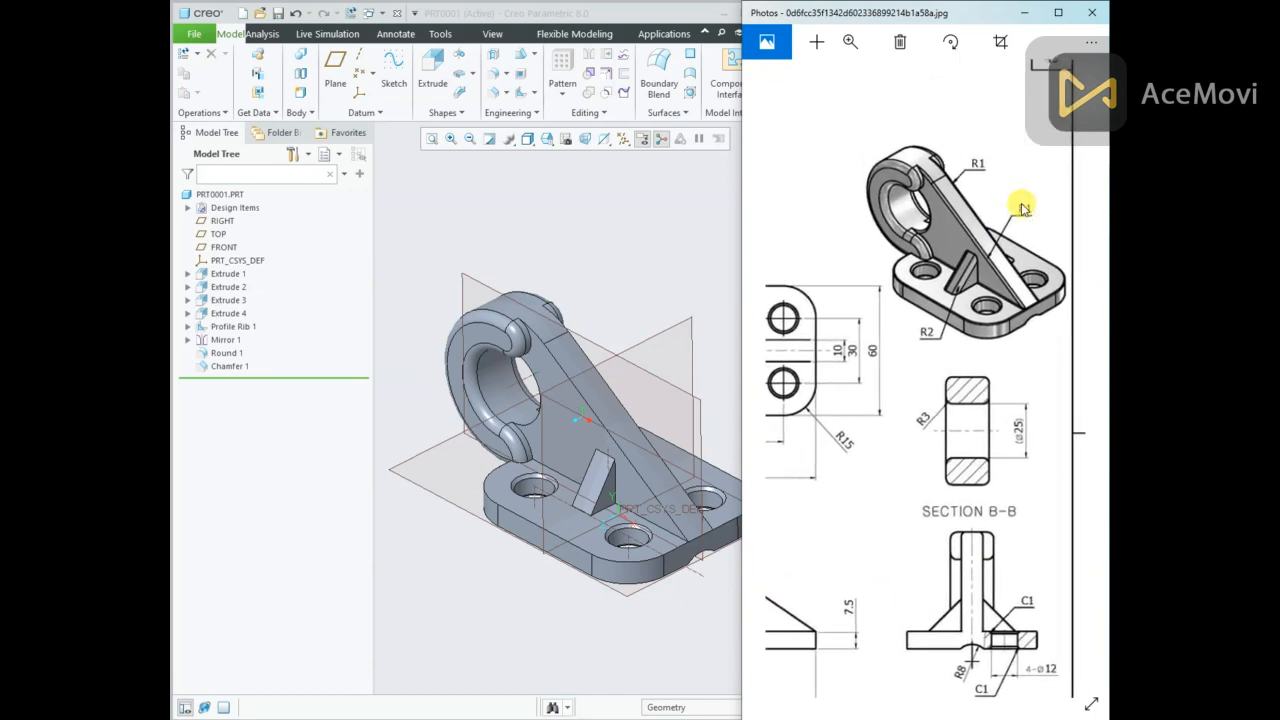
click(497, 80)
click(592, 391)
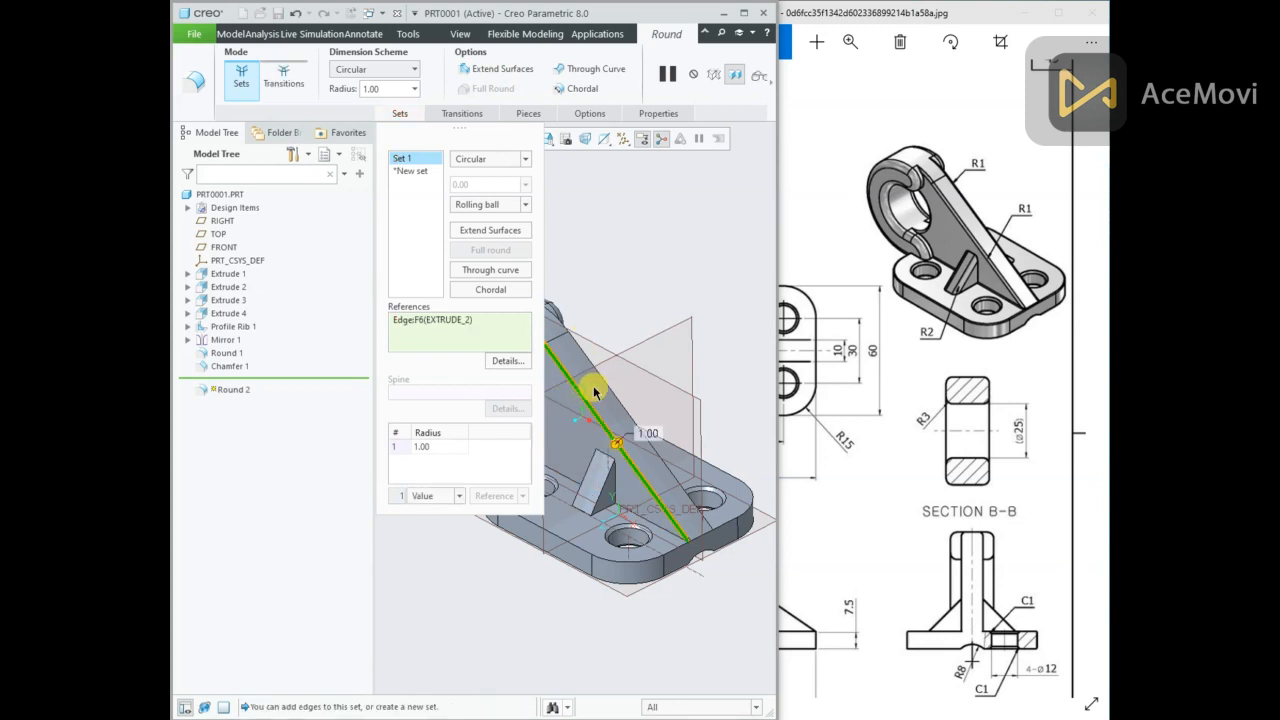
ctrl+click(610, 388)
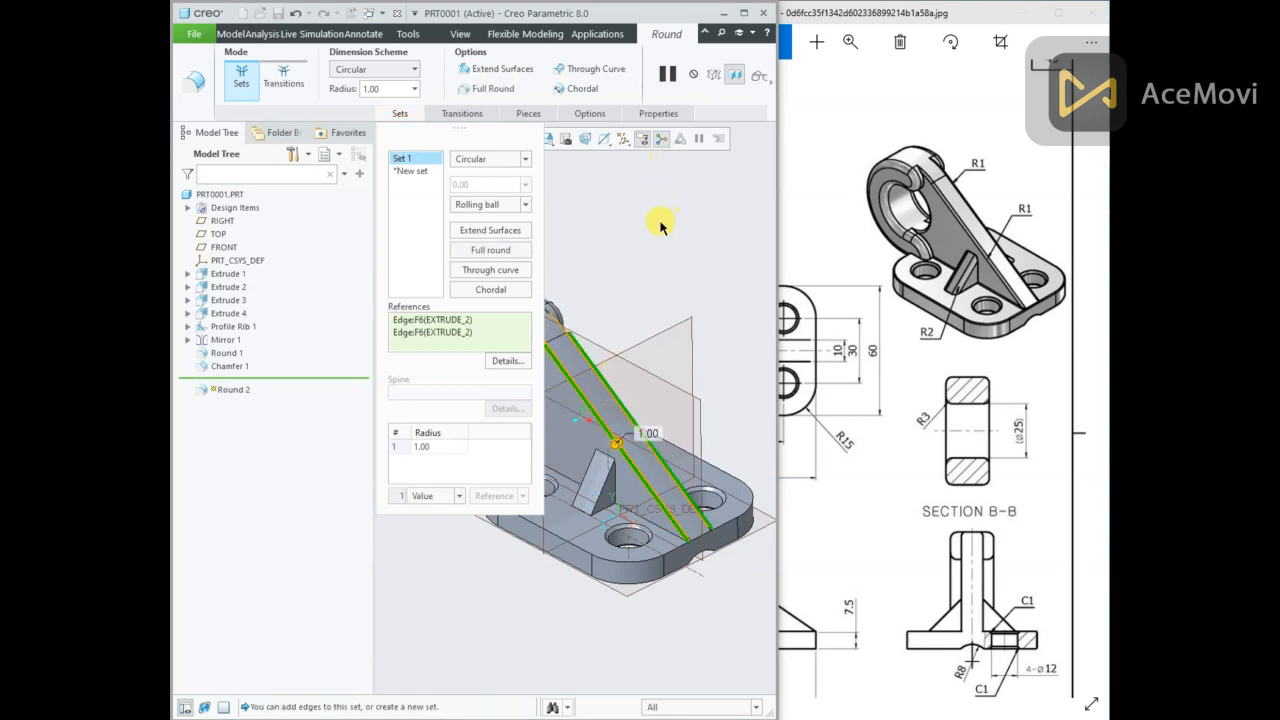
click(775, 88)
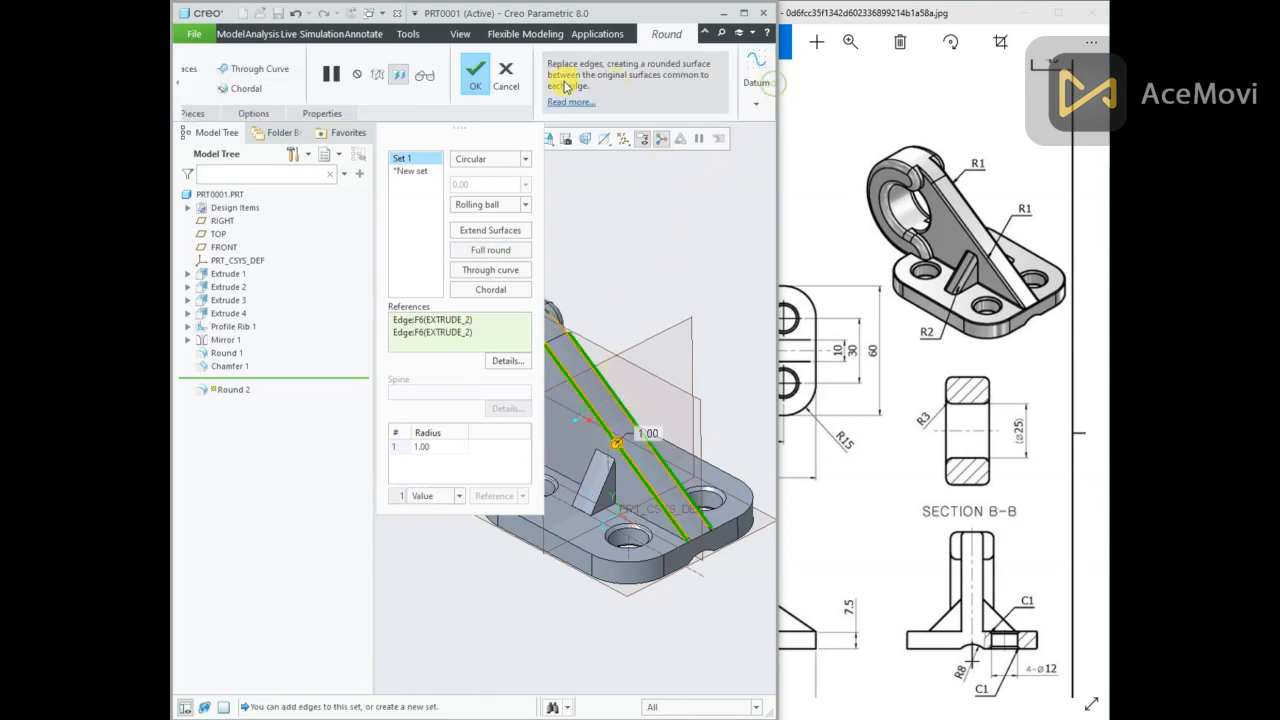
click(476, 82)
mouse_move(672, 229)
middle_down()
mouse_move(634, 217)
mouse_move(671, 230)
middle_up()
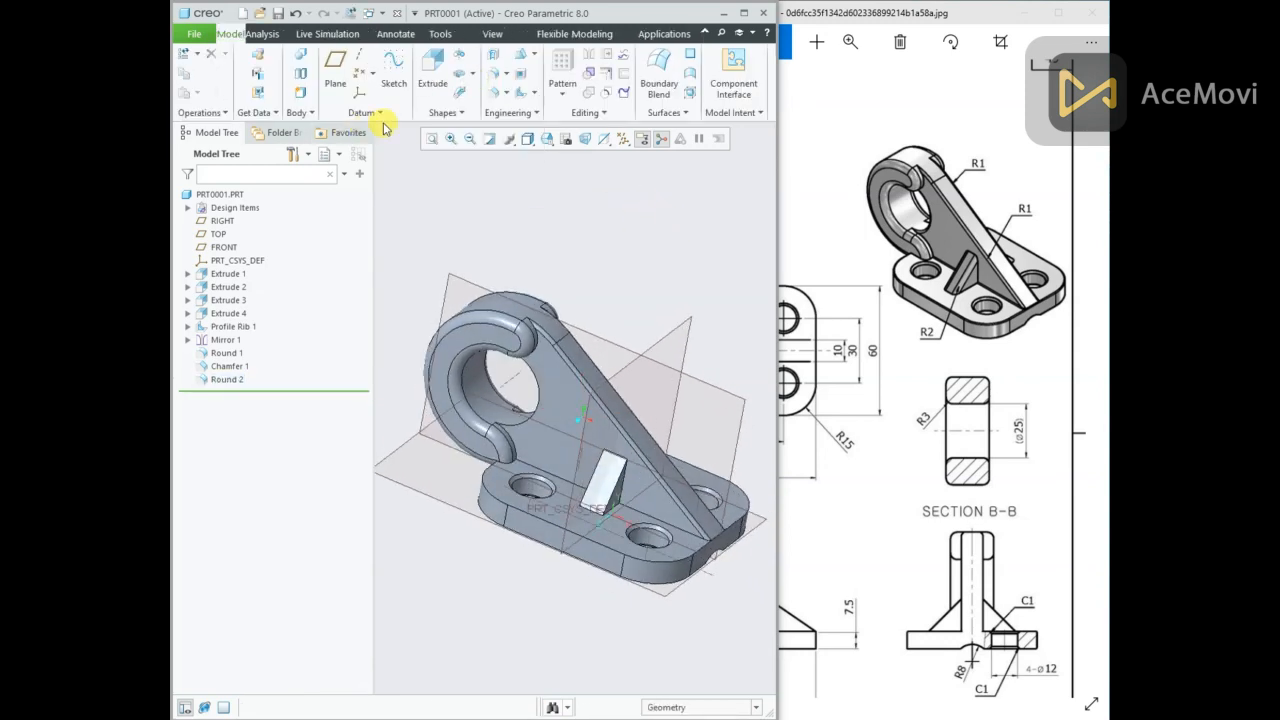
Start a round with a radius of 2 and select both sloping edges of the near-side rib.
click(492, 76)
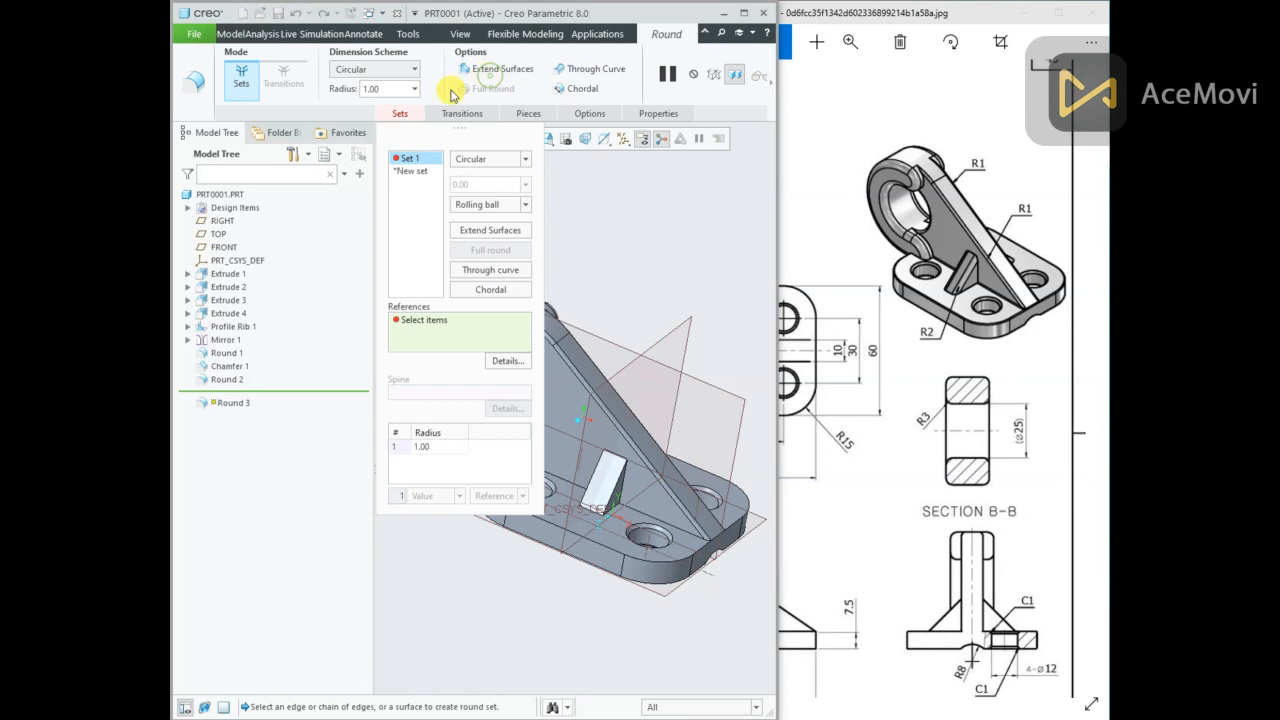
click(382, 87)
text(2)
key(Return)
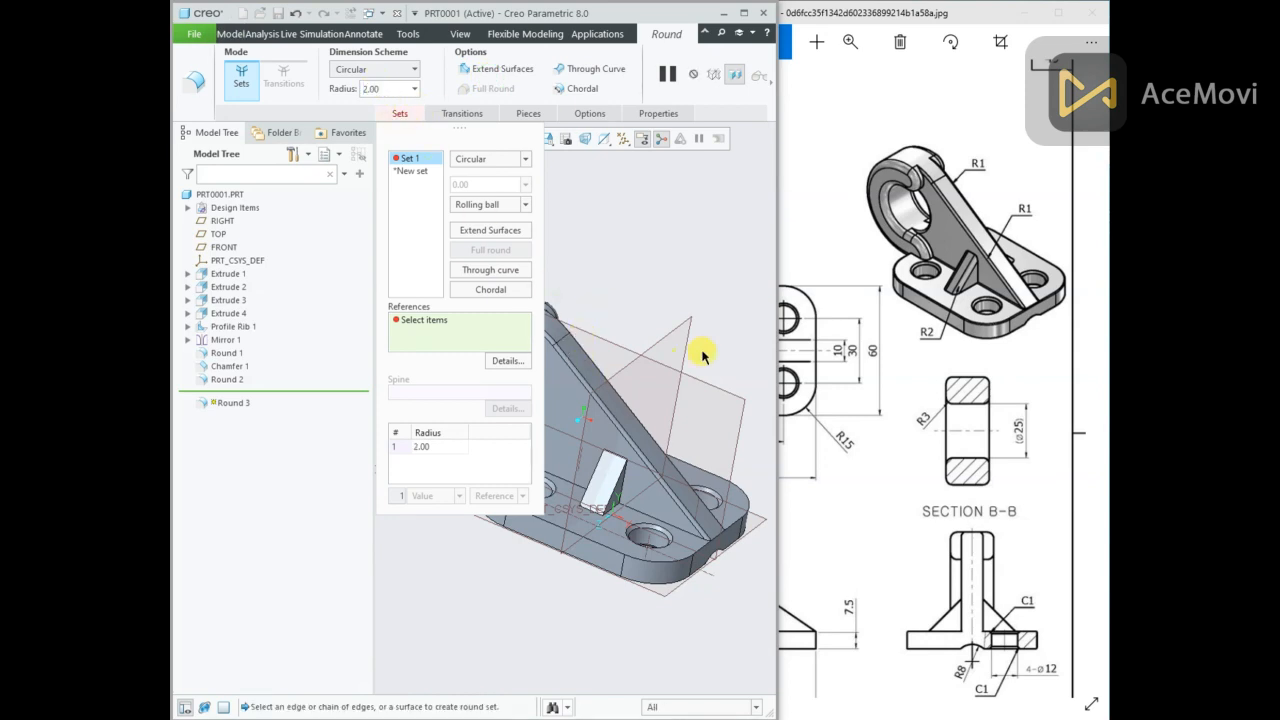
scroll(640, 449, up, 3)
click(593, 466)
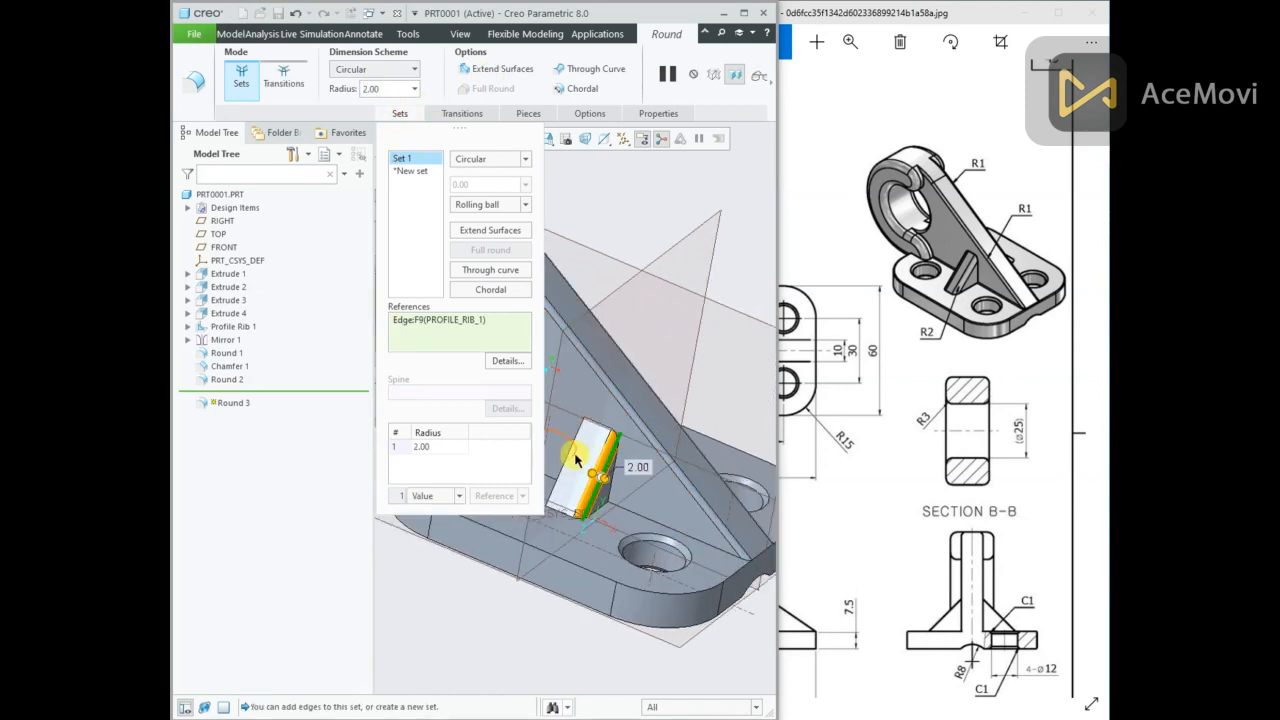
ctrl+click(572, 462)
Add both sloping edges of the mirrored rib to the same round set and complete the round.
middle_drag(572, 462, 566, 430)
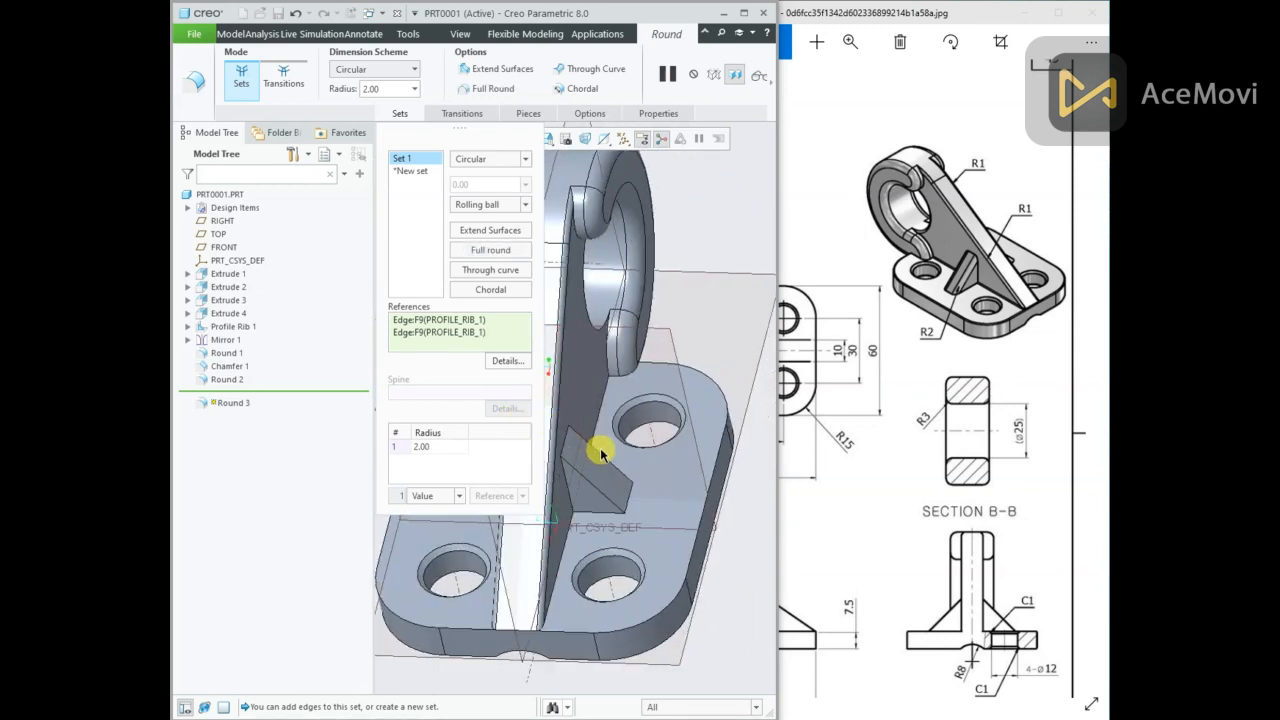
ctrl+click(598, 458)
ctrl+click(596, 489)
click(773, 90)
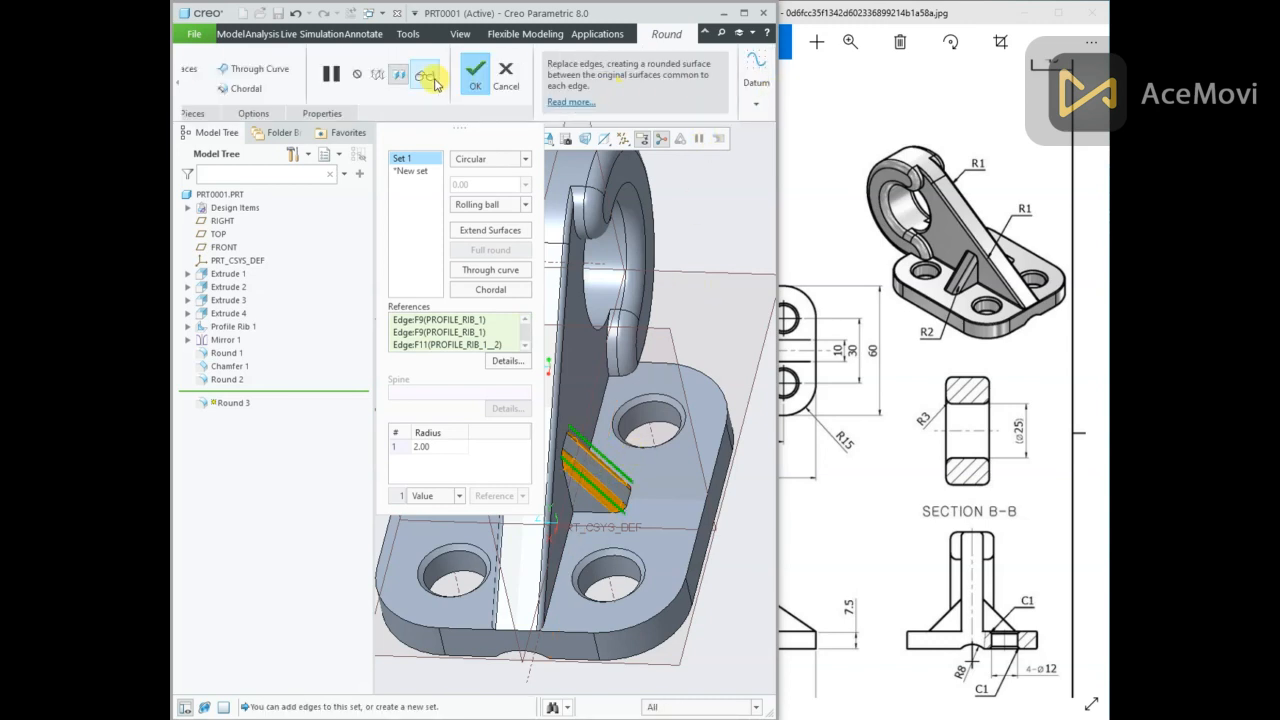
click(478, 78)
Hide all datum axes, points, coordinate systems and planes in the graphics view.
middle_drag(683, 256, 678, 214)
click(620, 144)
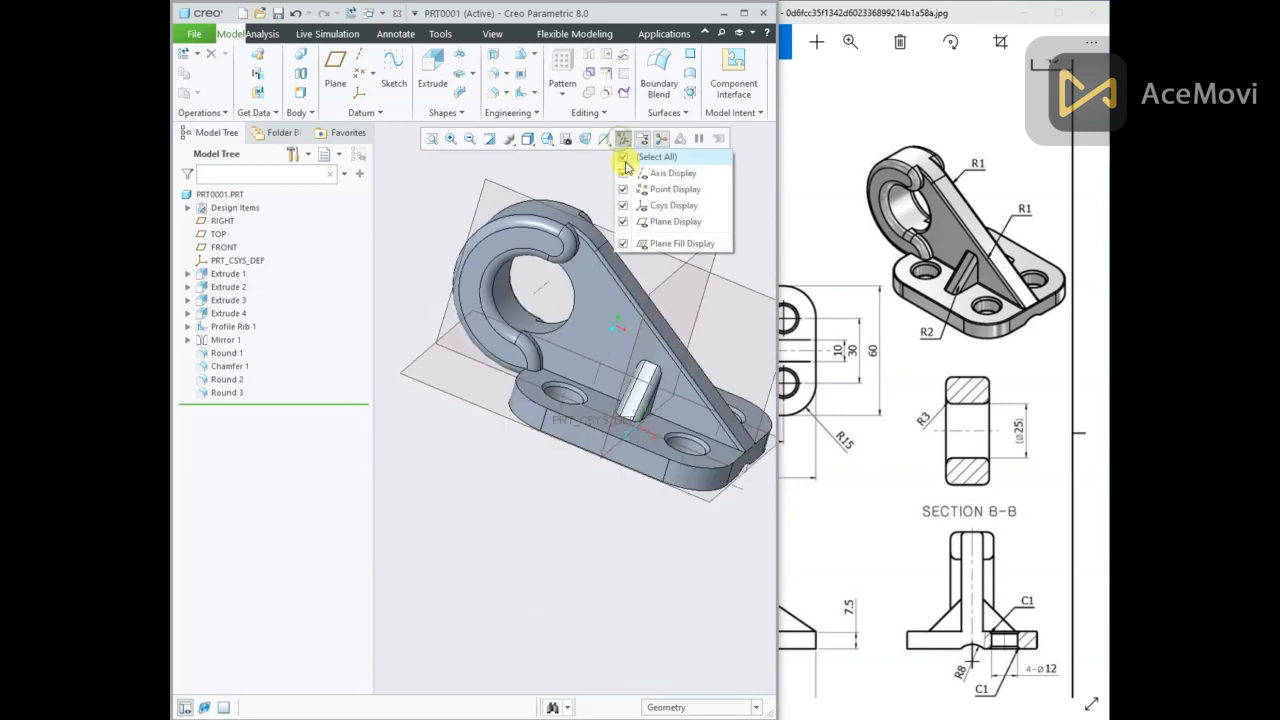
click(624, 157)
mouse_move(603, 186)
middle_down()
mouse_move(574, 180)
mouse_move(620, 257)
mouse_move(641, 262)
mouse_move(611, 251)
mouse_move(520, 260)
mouse_move(654, 271)
mouse_move(655, 287)
middle_up()
Start a round on the ring bore's edge where it meets the upright and set its radius to 3.
drag(912, 445, 972, 443)
mouse_move(879, 429)
mouse_down()
mouse_move(917, 426)
mouse_move(946, 389)
mouse_move(966, 389)
mouse_move(791, 404)
mouse_up()
drag(949, 416, 954, 396)
mouse_move(662, 337)
middle_down()
mouse_move(650, 340)
mouse_move(700, 306)
mouse_move(712, 319)
middle_up()
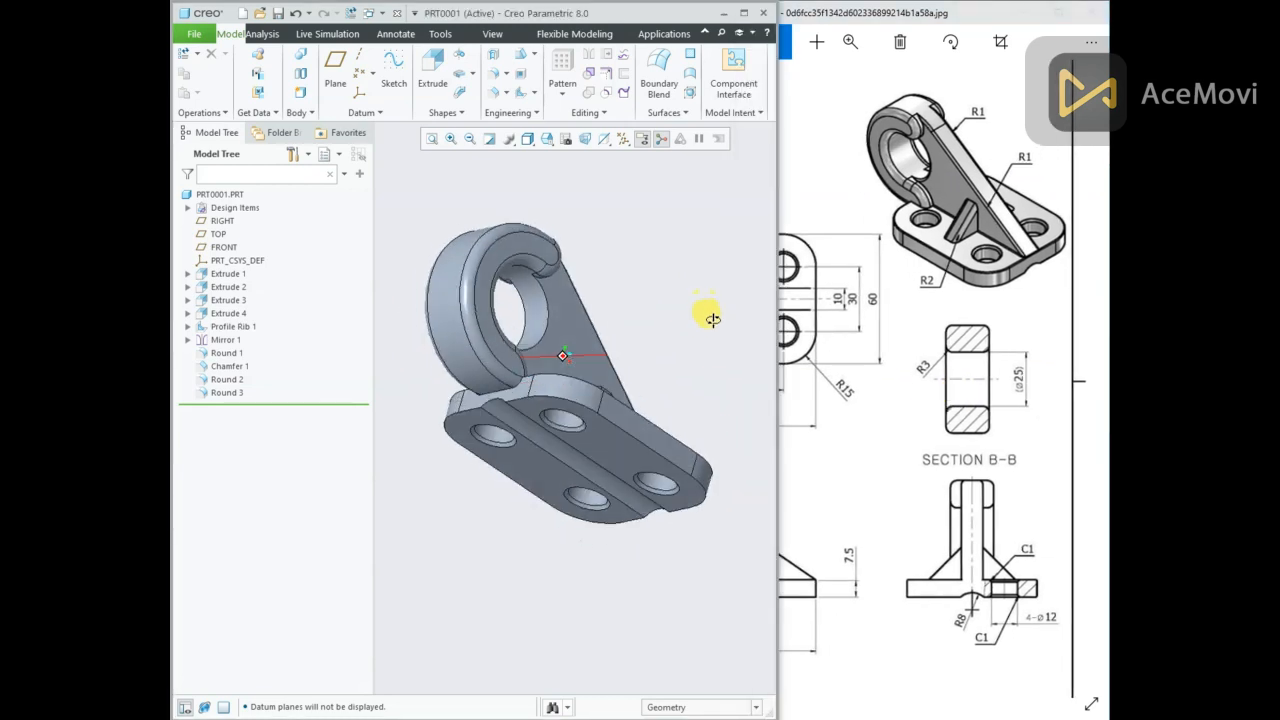
click(494, 80)
scroll(634, 311, up, 2)
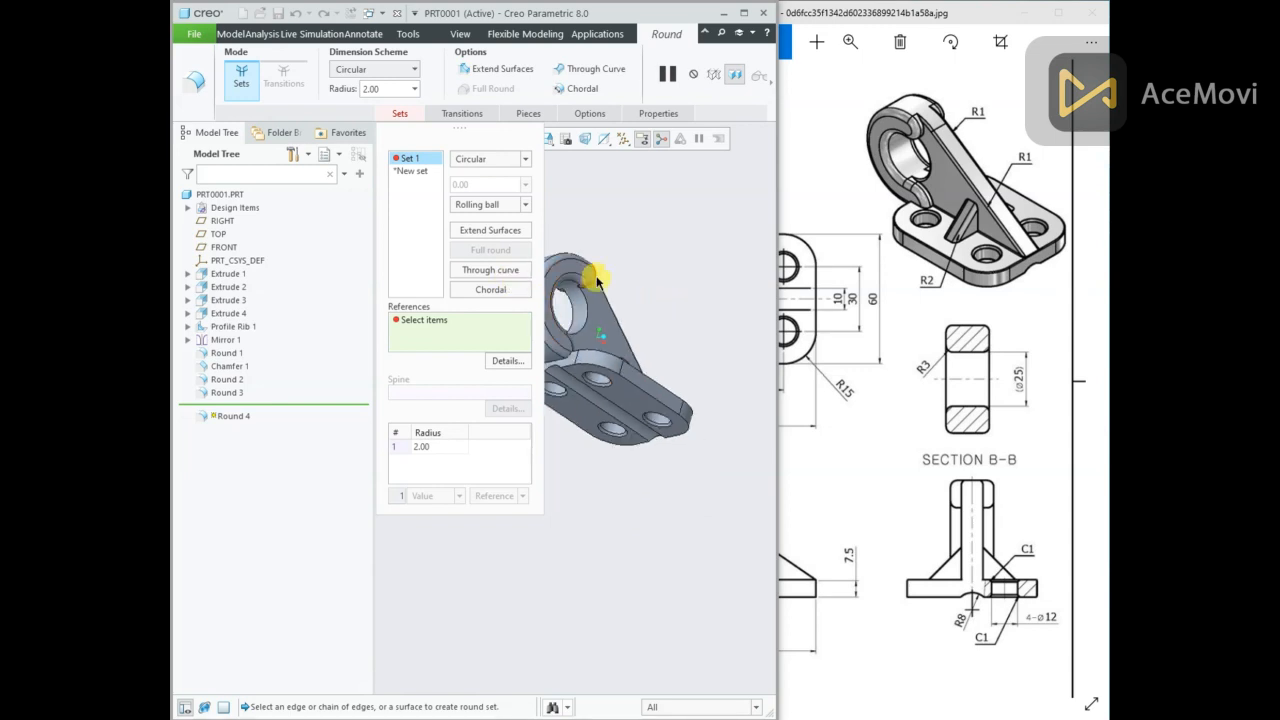
scroll(595, 280, down, 4)
click(575, 340)
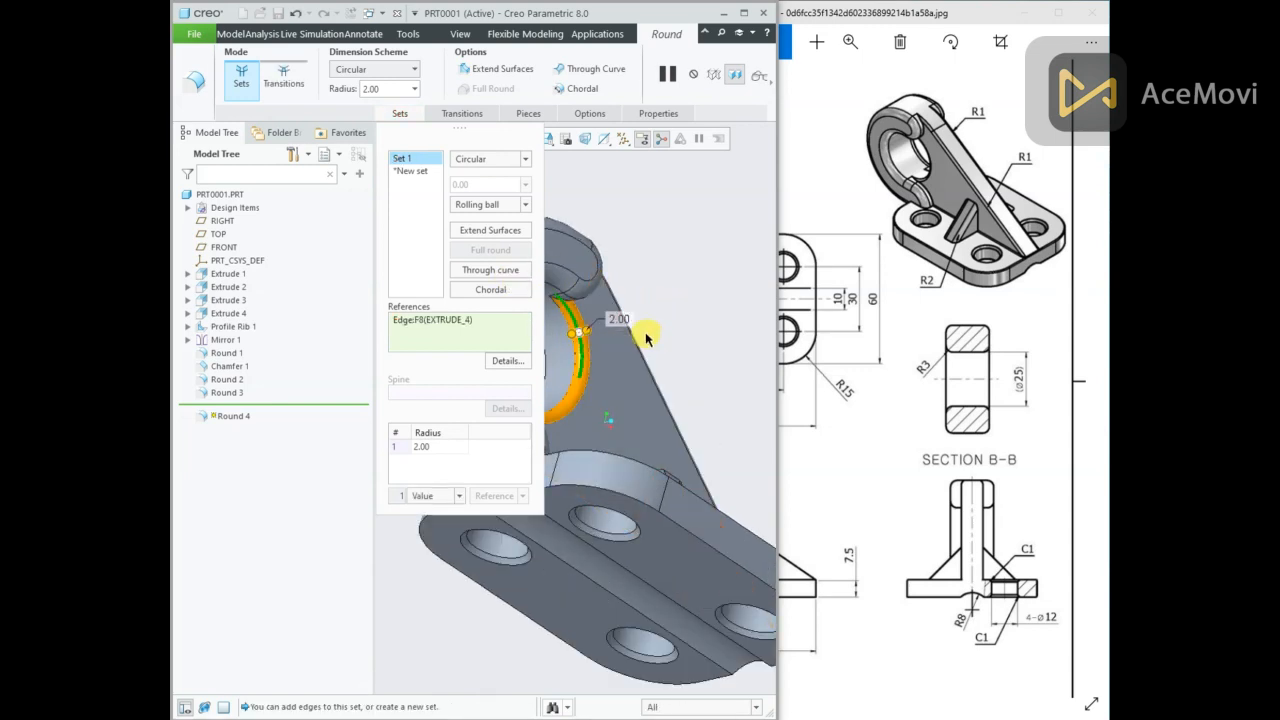
middle_drag(651, 346, 455, 280)
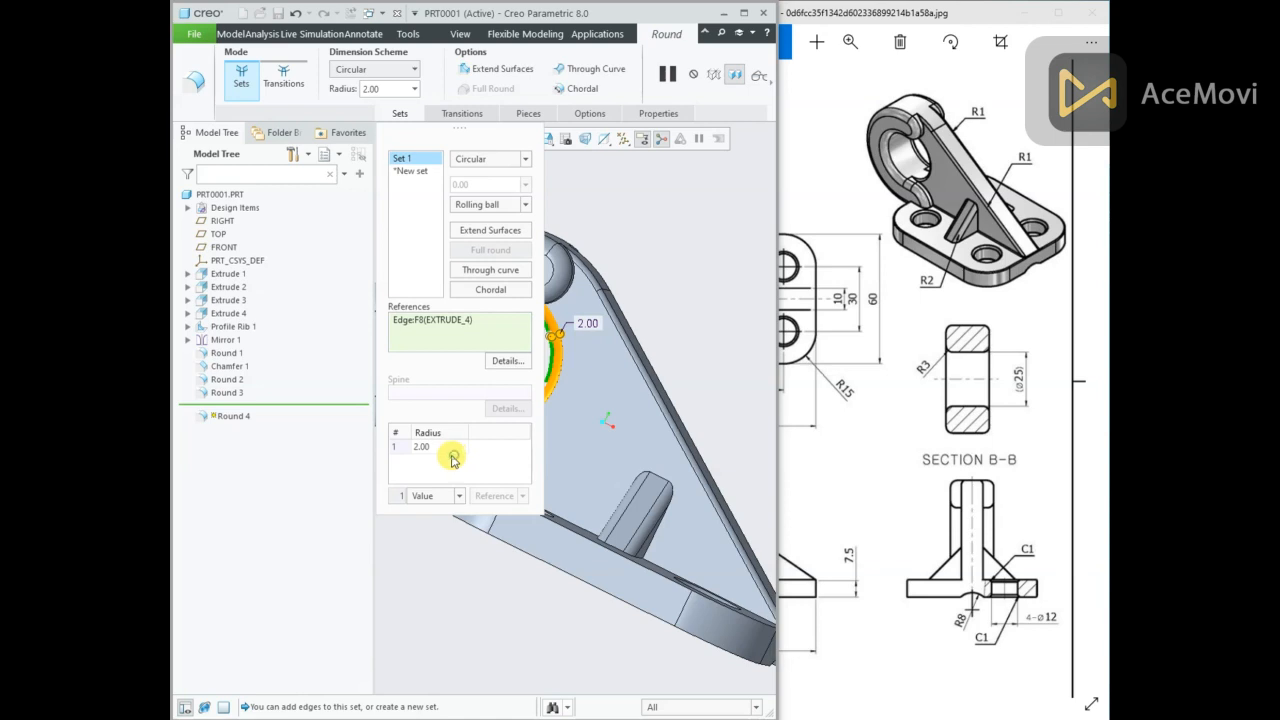
text(3)
key(Return)
Add the matching bore edge on the opposite face of the upright and complete the round.
middle_drag(588, 382, 548, 310)
ctrl+click(675, 419)
middle_drag(675, 412, 768, 342)
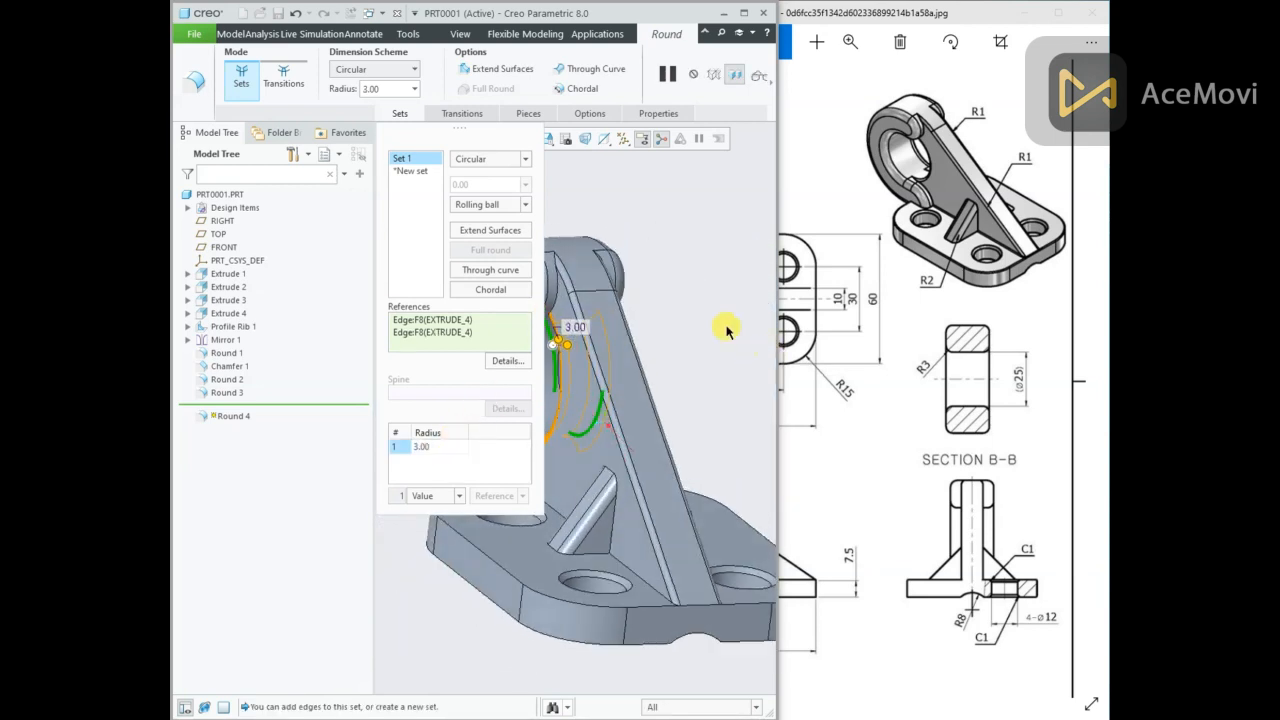
middle_click(660, 273)
middle_drag(663, 274, 548, 248)
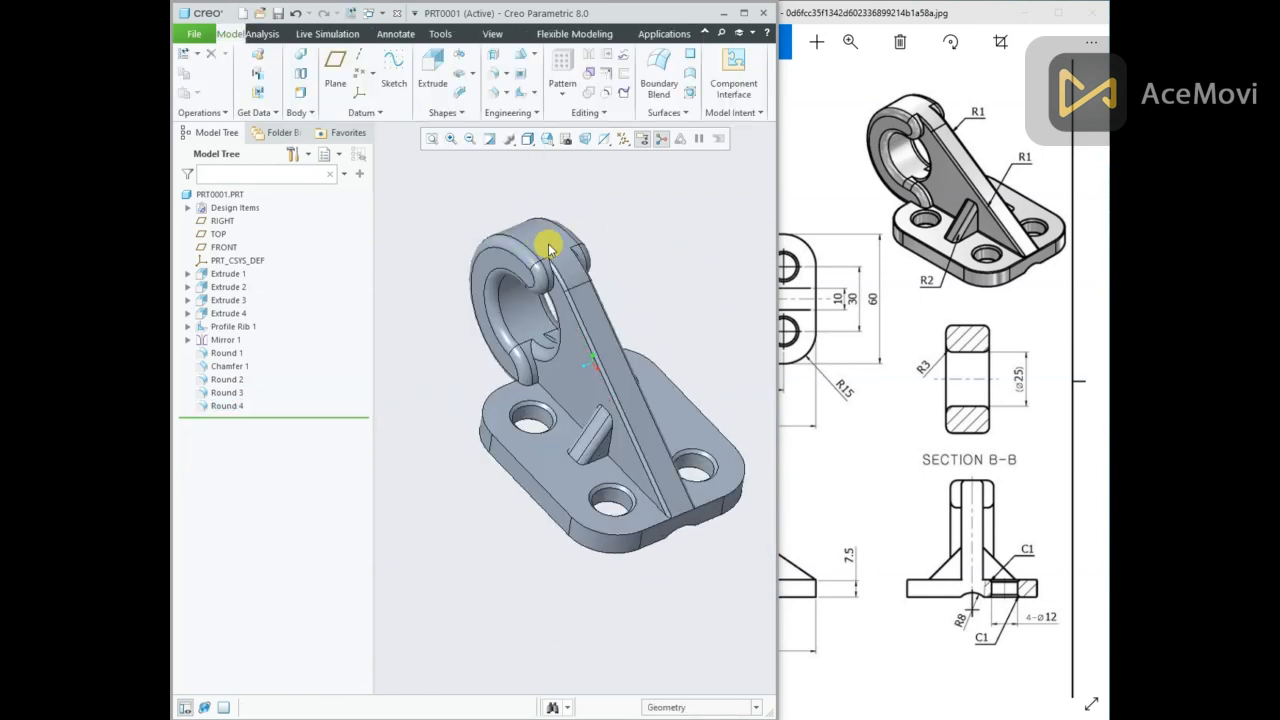
Try to save the part.
key(ctrl+s)
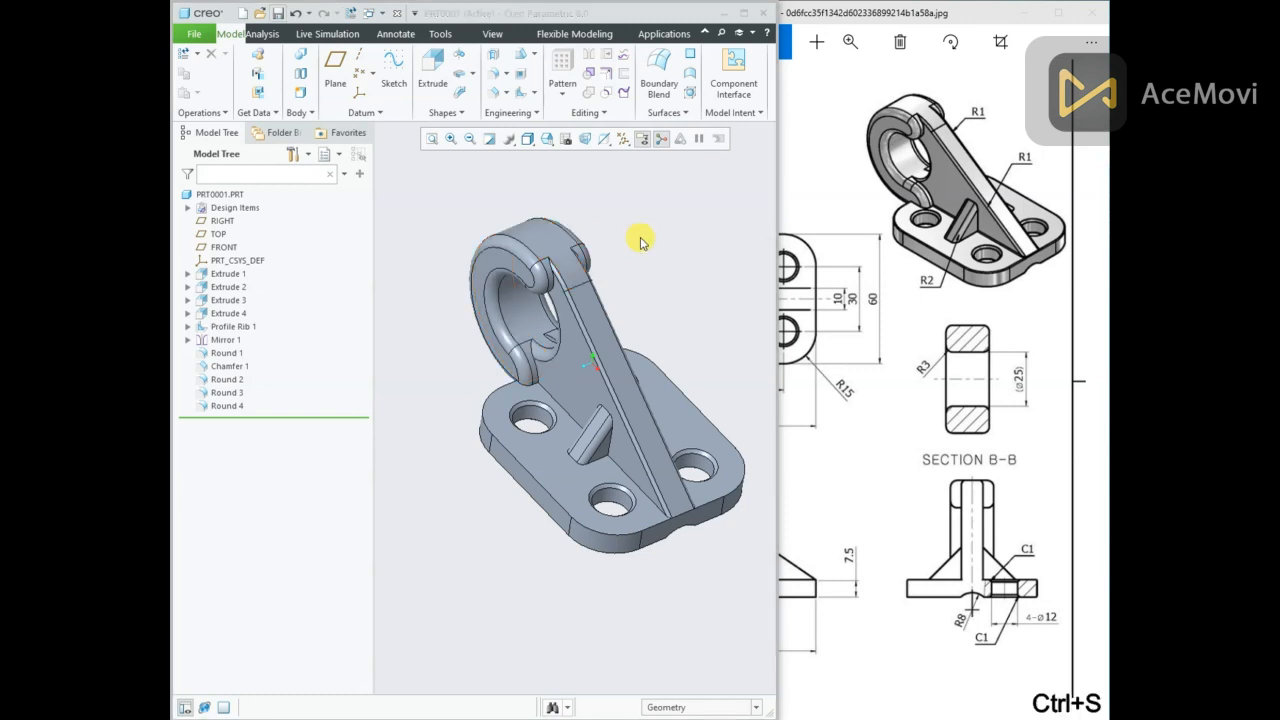
click(760, 556)
middle_drag(651, 320, 404, 290)
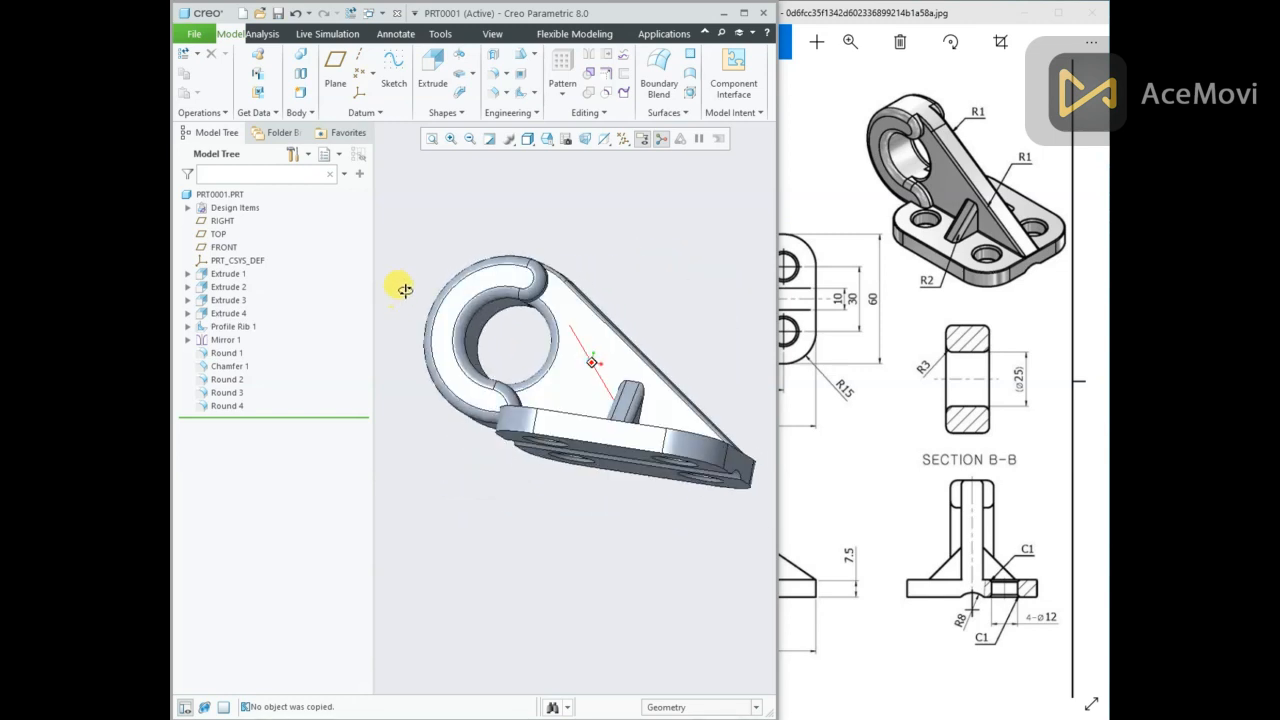
Maximize the modeling window and orient the finished bracket in a three-quarter view from above.
click(744, 14)
middle_drag(700, 280, 783, 274)
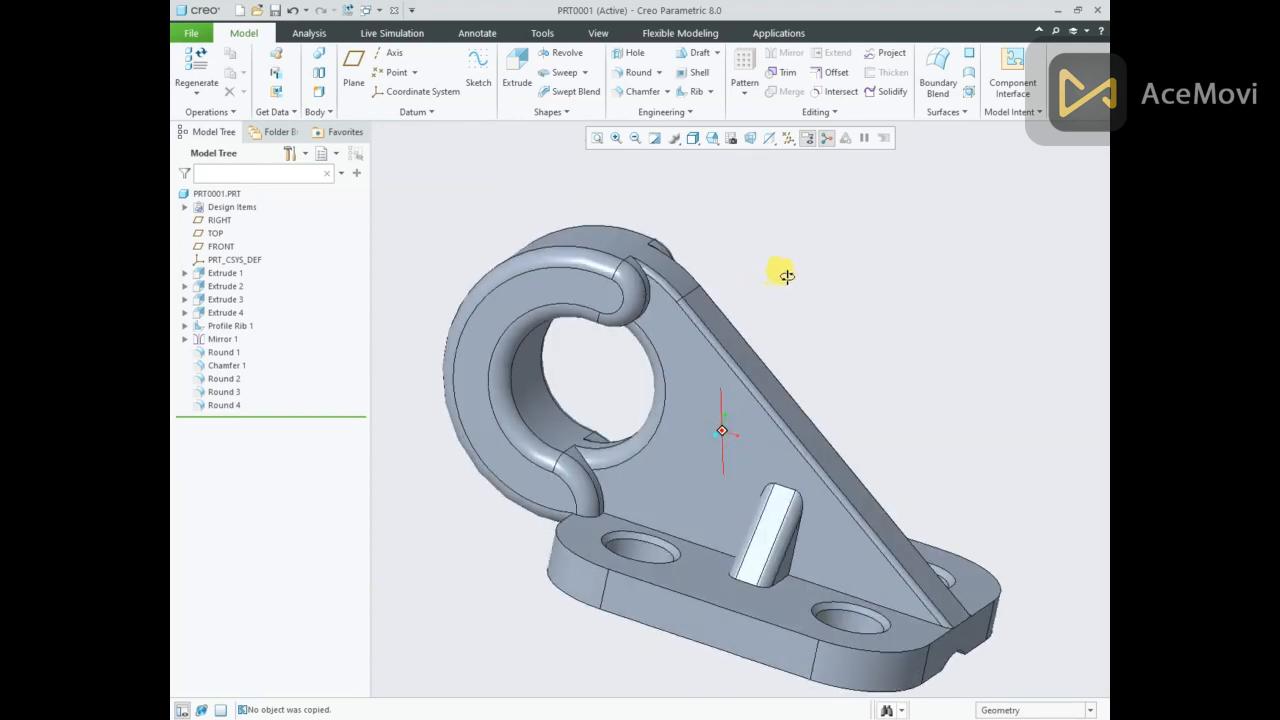
scroll(787, 272, down, 3)
mouse_move(826, 323)
middle_down()
mouse_move(840, 300)
mouse_move(826, 312)
middle_up()
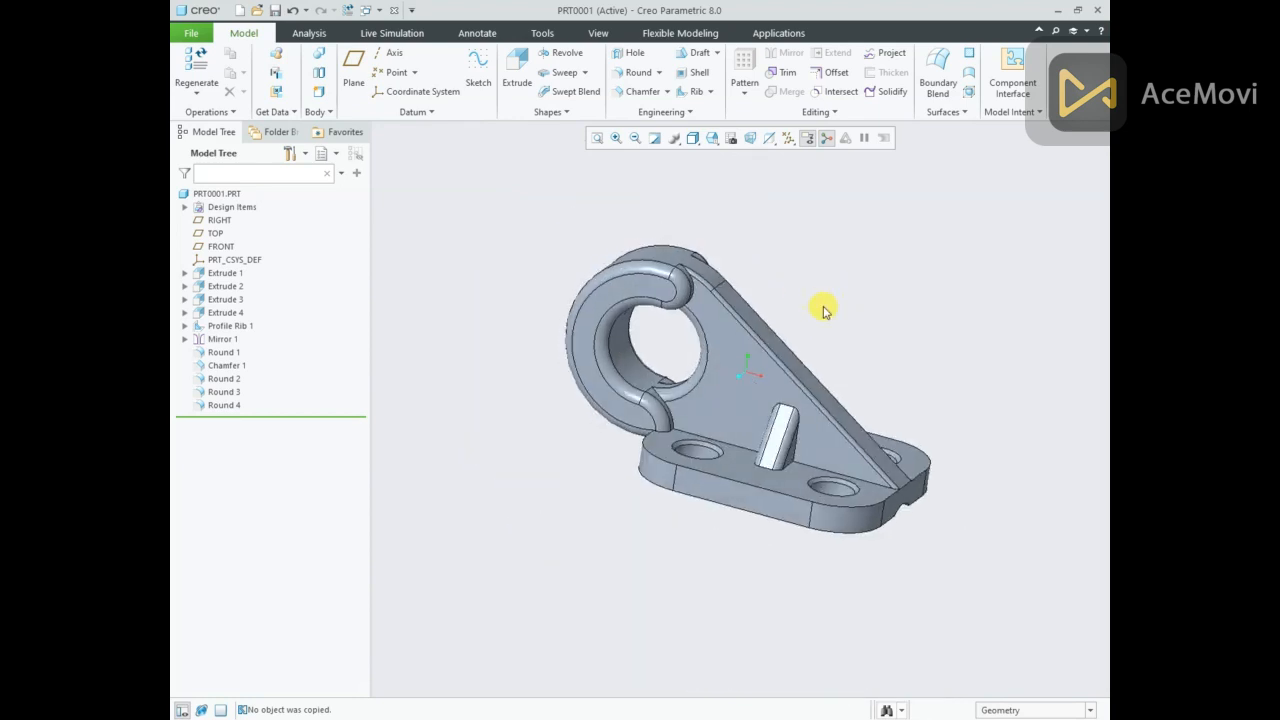
scroll(826, 312, up, 2)
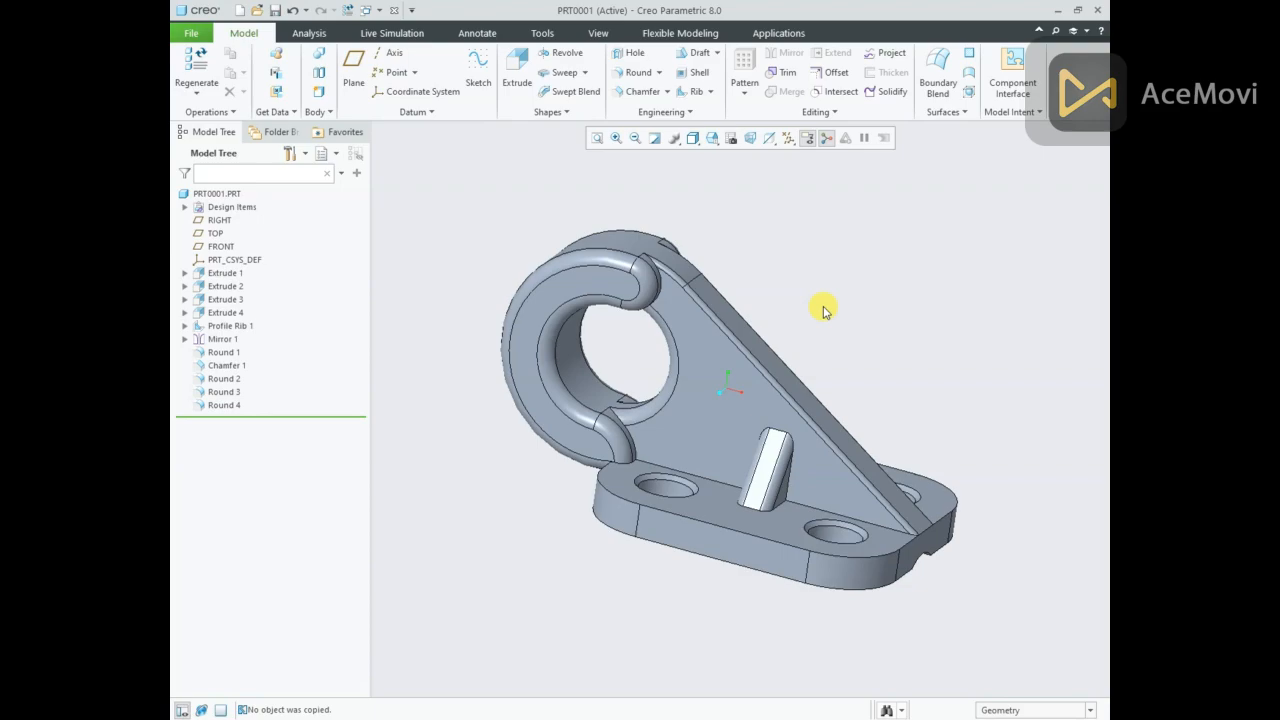